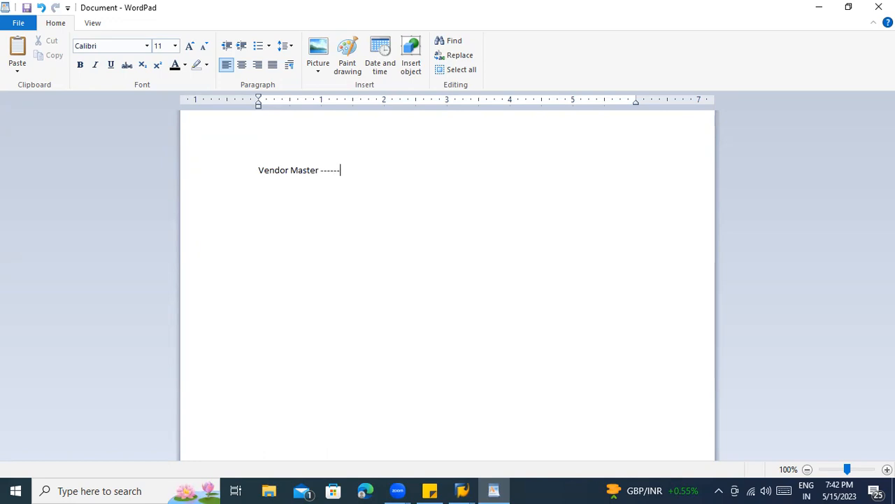
- List the Vendor Master items 1) General Data, 2) Company code data, 3) Purchasing data
text(1) General Data)
key(Return)
text(2) Accounting)
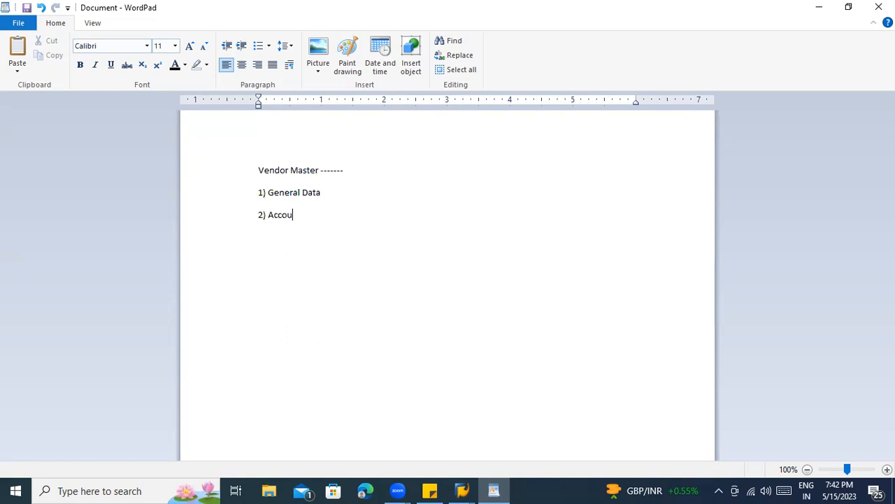
key(BackSpace)
key(BackSpace)
key(BackSpace)
key(BackSpace)
key(BackSpace)
key(BackSpace)
key(BackSpace)
key(BackSpace)
key(BackSpace)
key(BackSpace)
text(Company code data)
key(Return)
text(3) )
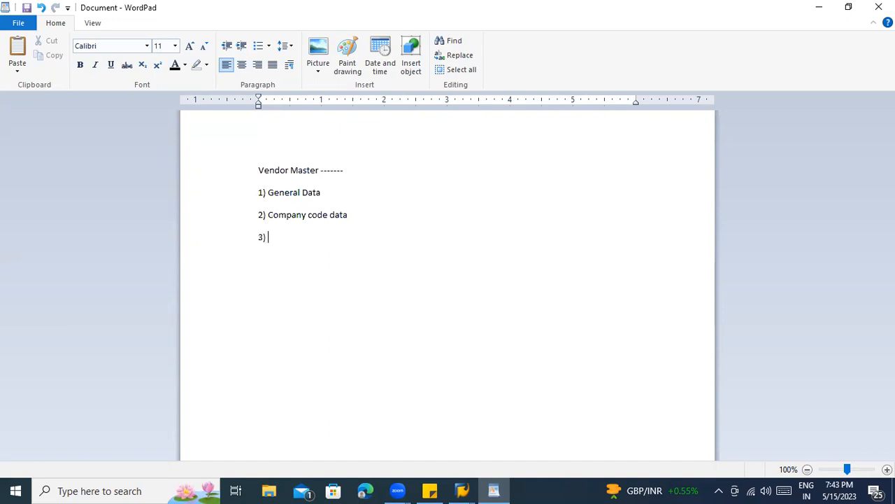
text(Purchasing data)
key(Return)
key(Return)
key(Return)
- Add lines for LFA1 general data, LFB1 company code data and LFM1 purchasing data
click(265, 281)
text(LFA1 - )
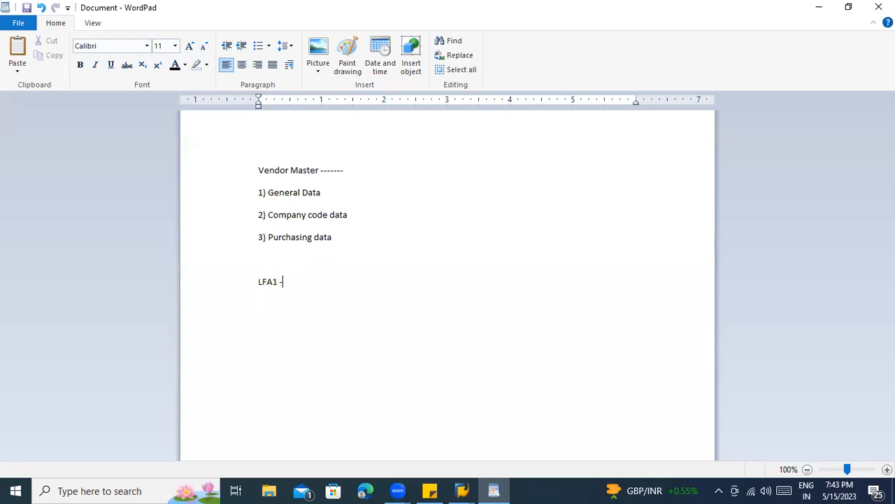
text(Vendor master recor)
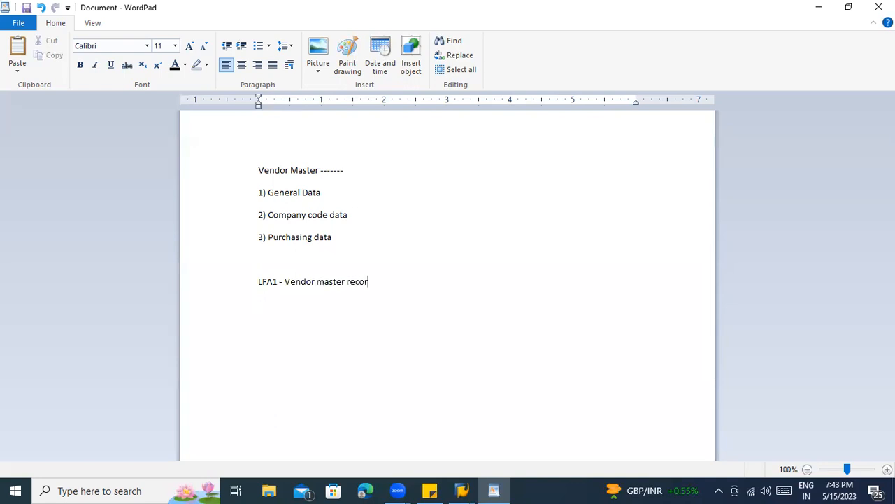
text(d Gener)
text(al data )
text(LFB1 -)
text( C)
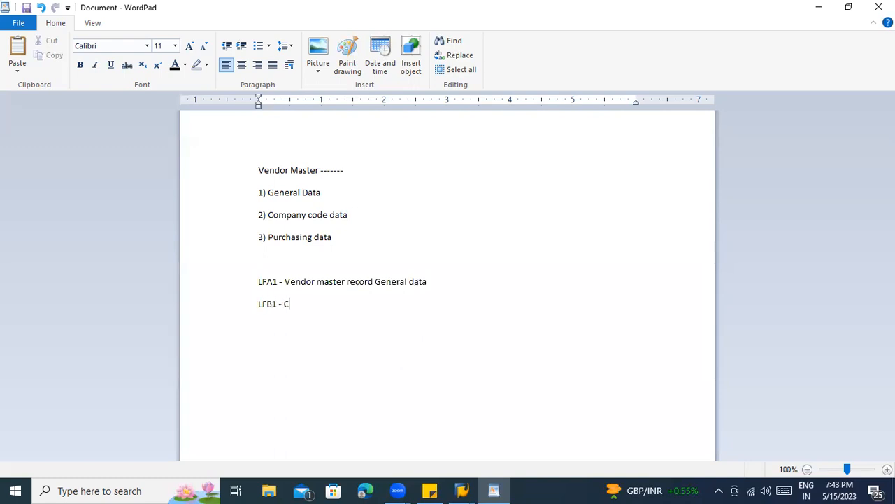
text(ompany code data)
key(Return)
text(LFM1 - Purchasing data)
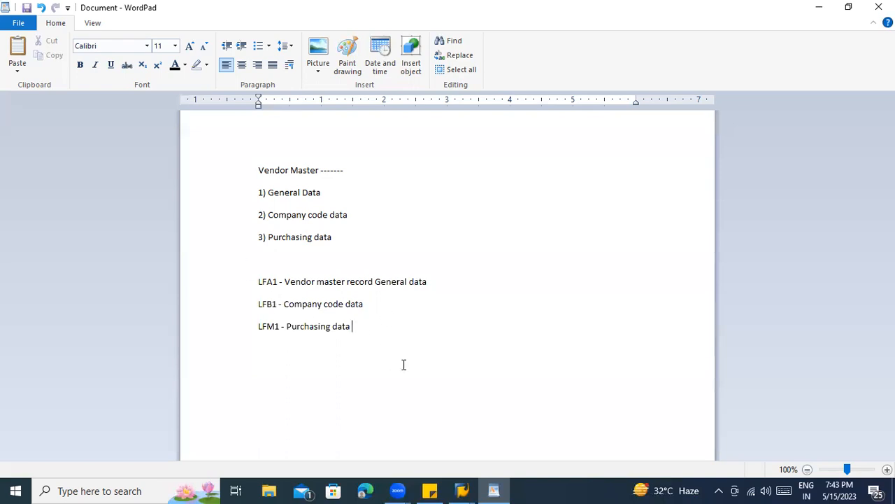
- Add the heading 'Material Master record -----' below the vendor tables
key(Return)
key(Return)
text(Material Master reacor)
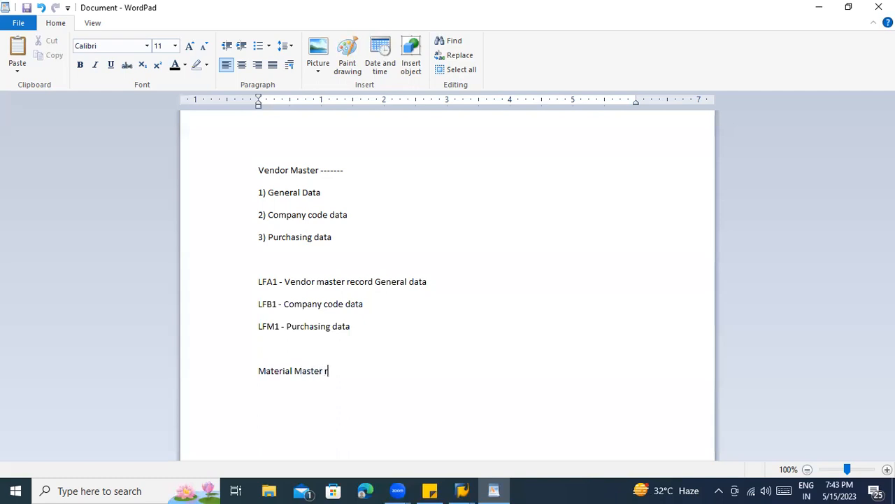
key(BackSpace)
key(BackSpace)
- List the views Basic Data, Classification, Sales data and Purchasing data
key(BackSpace)
key(BackSpace)
text(cord -----)
key(Return)
text(Basic )
text(Fa)
key(BackSpace)
key(BackSpace)
text(Data)
key(Return)
text(Classification)
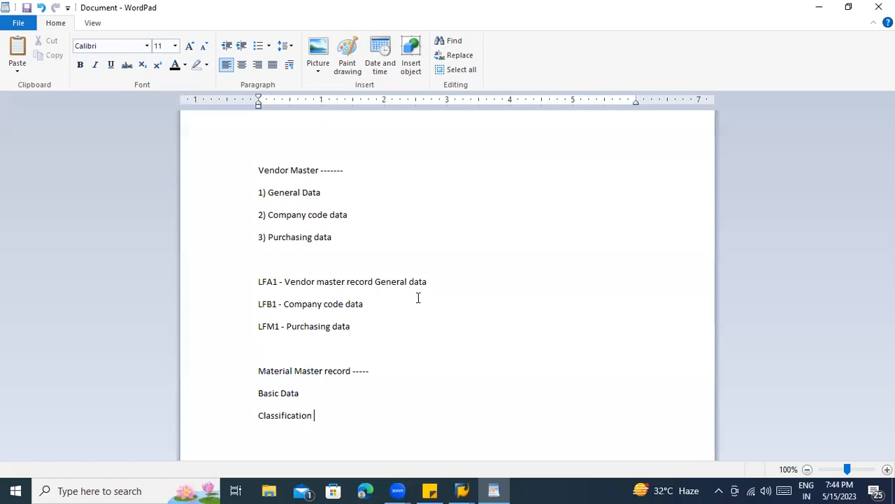
key(Return)
text(Sales )
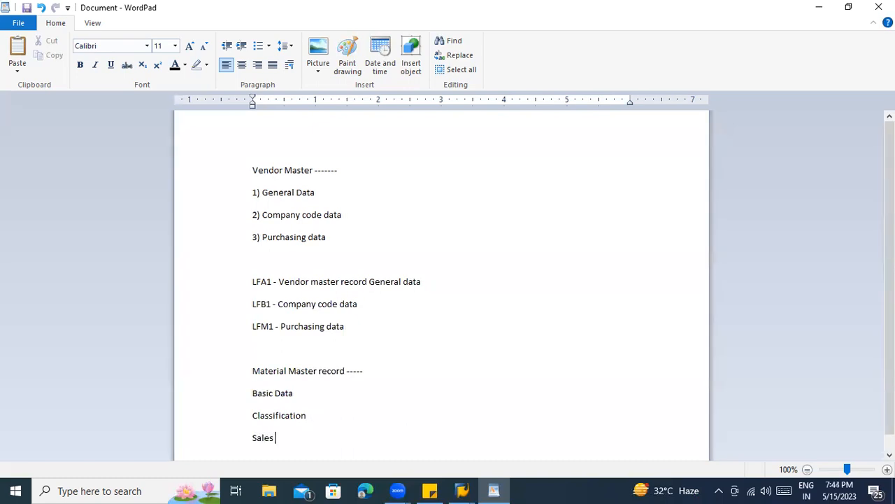
text(data)
key(Return)
text(Pur)
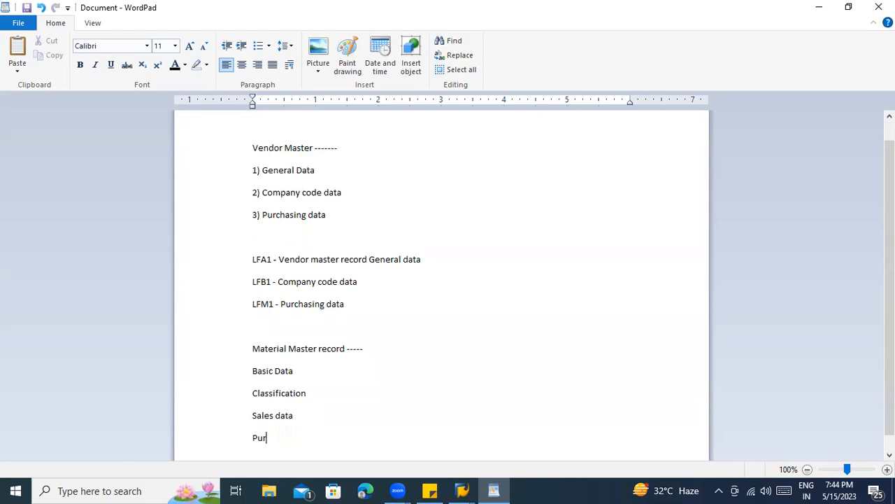
text(chasing data)
key(Return)
- Add the views Accountging, MRP, Plant data / Storage data, Costing and Quality Management
text(Accountging)
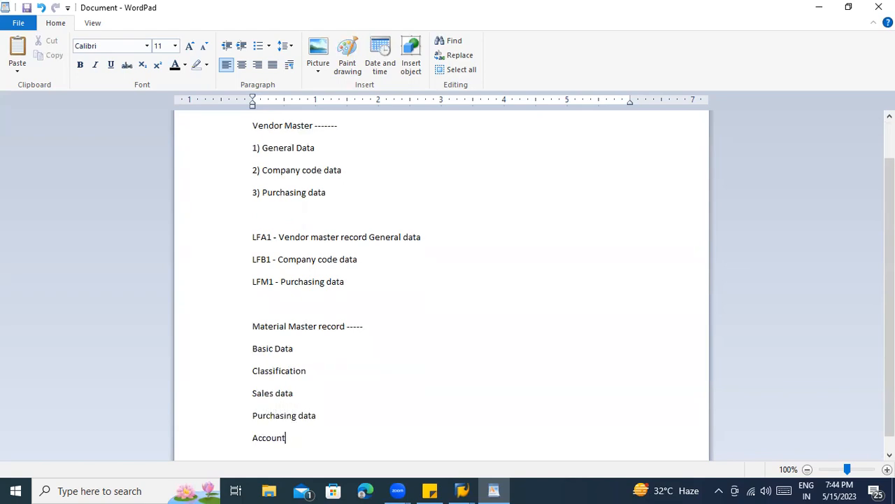
key(Return)
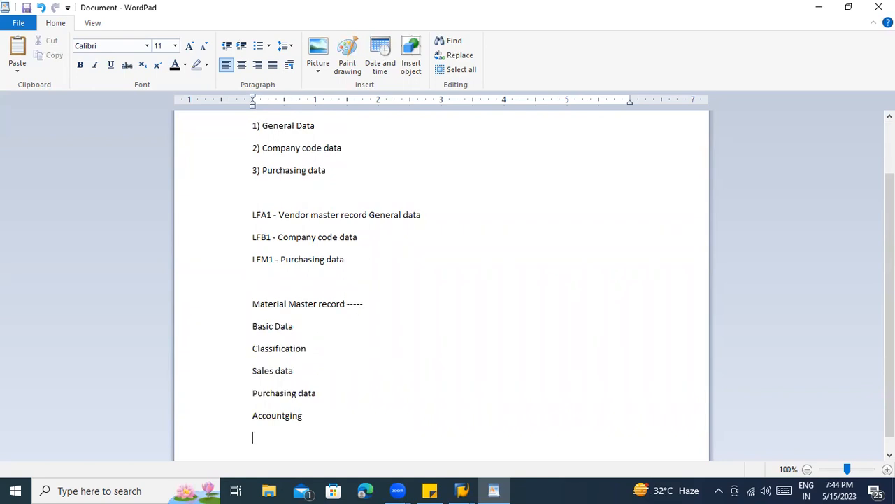
text(P)
key(BackSpace)
text(MRP)
key(Return)
text(Plant data / Stao)
key(BackSpace)
key(BackSpace)
text(orage data)
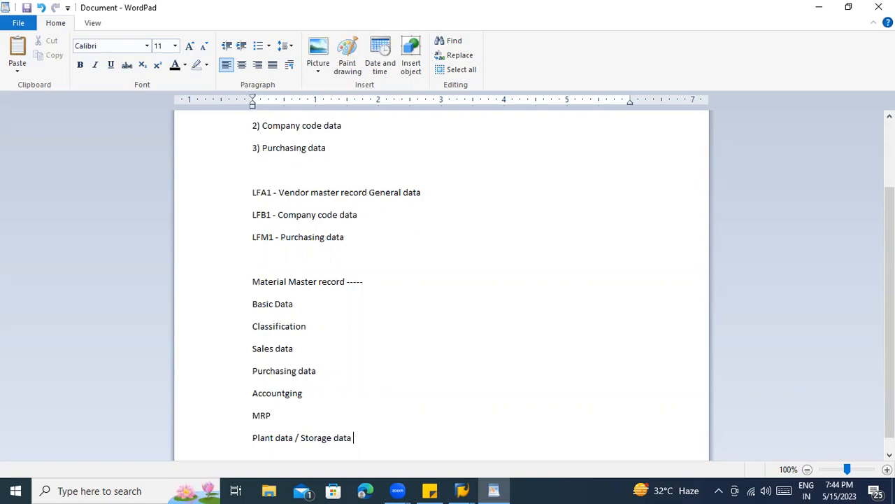
key(Return)
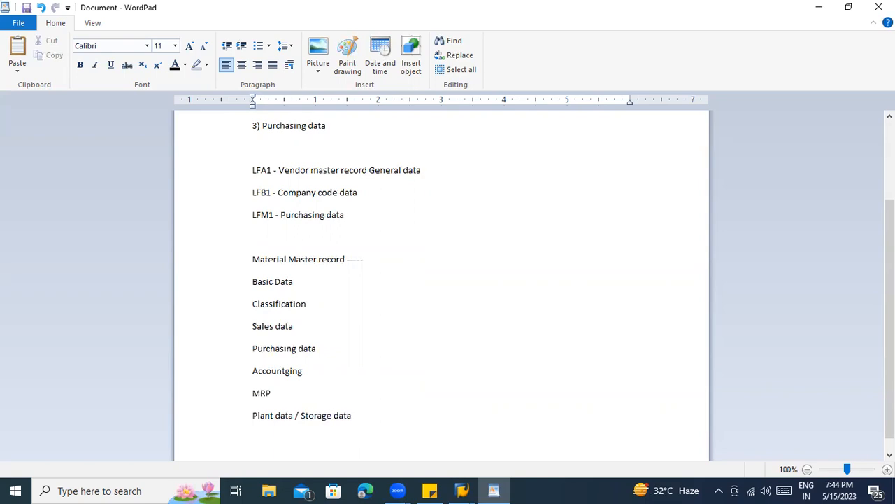
text(Costing)
key(Return)
text(Qua)
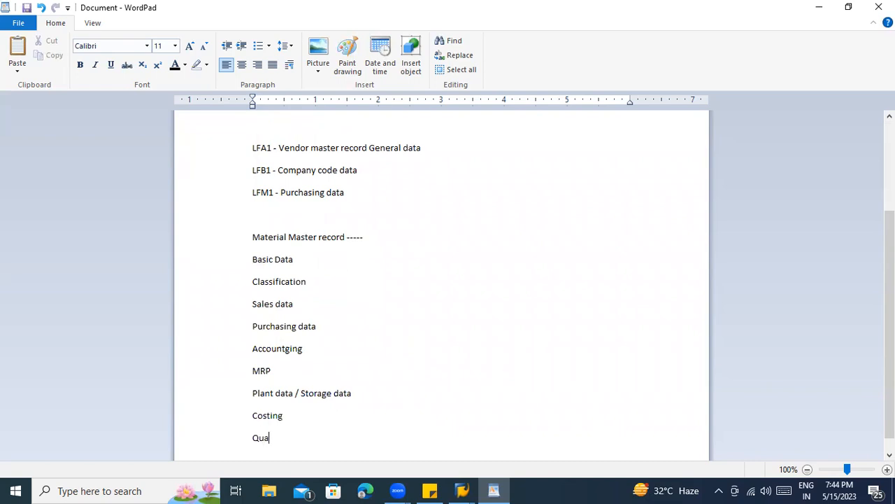
text(lity Management)
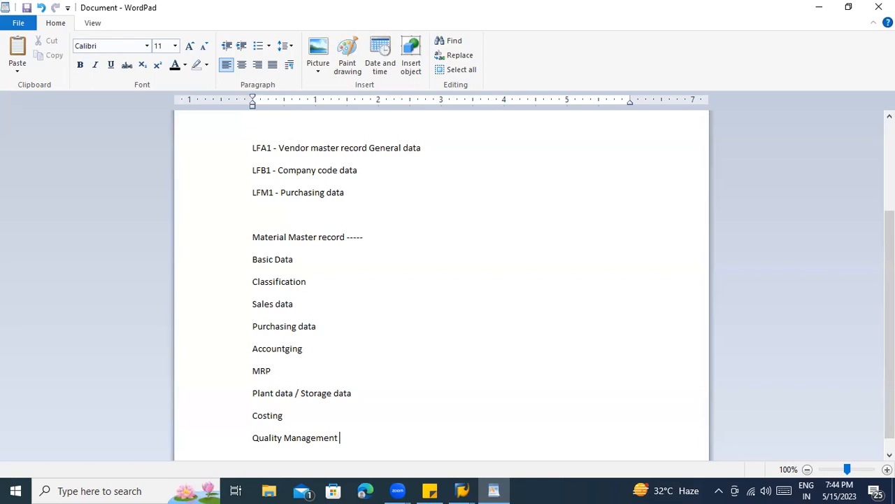
scroll(441, 299, down, 1)
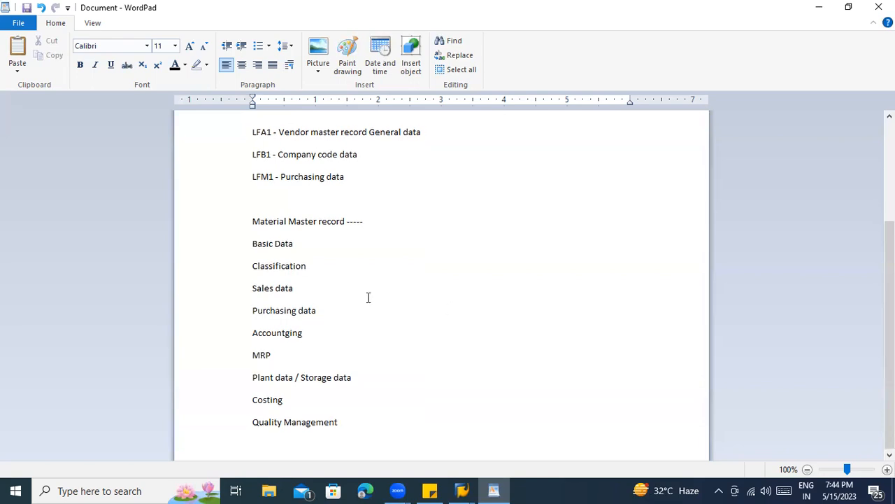
- Highlight Basic Data, Purchasing data, Accountging and Plant data / Storage data in yellow
drag(295, 244, 257, 247)
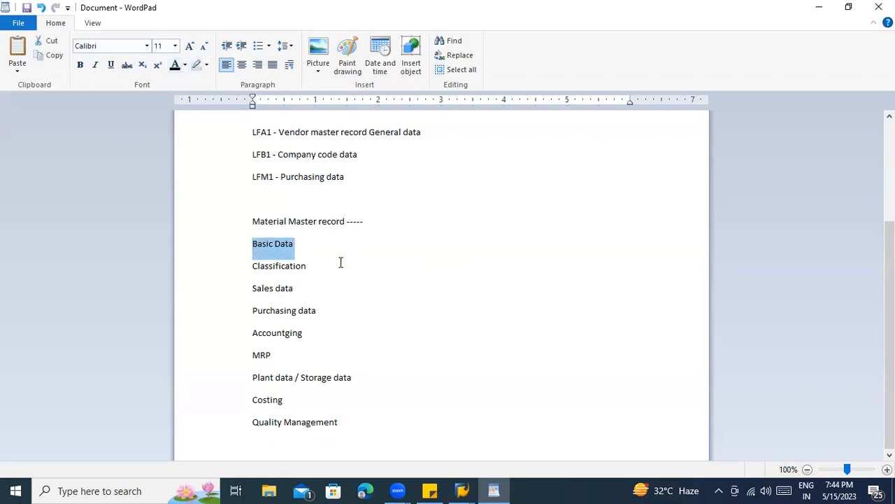
click(206, 65)
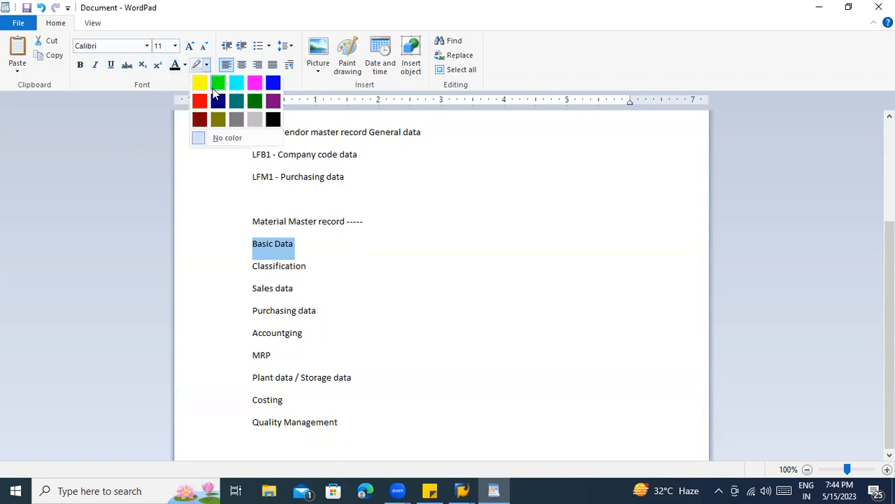
click(199, 84)
click(308, 266)
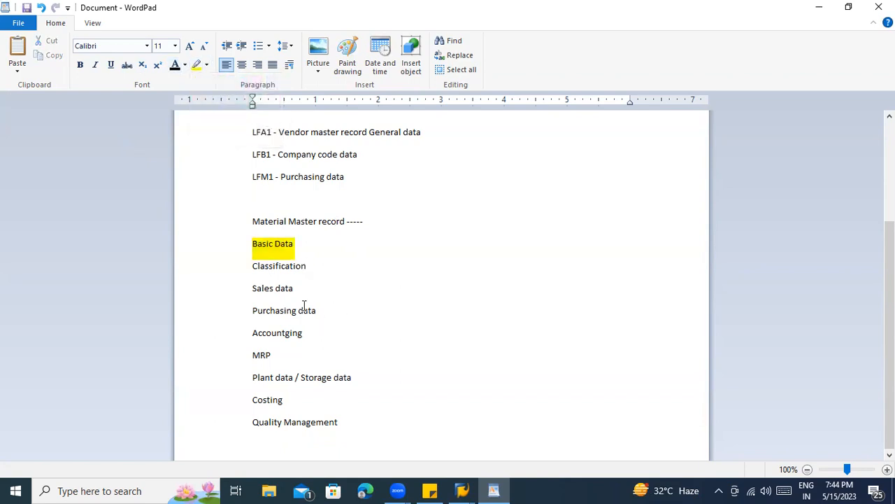
drag(319, 312, 254, 311)
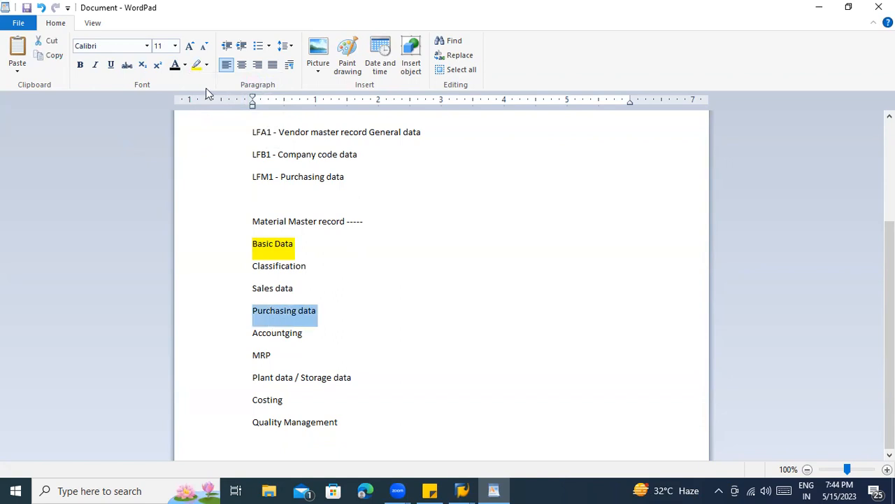
click(198, 68)
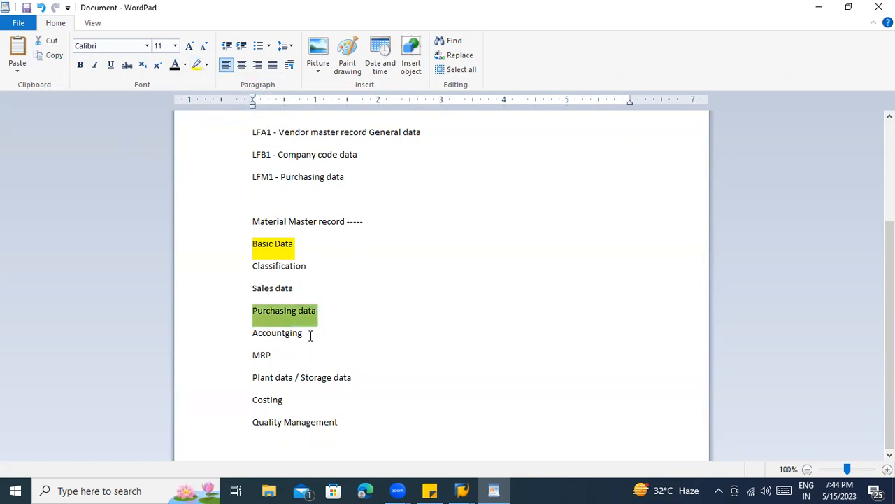
double_click(269, 334)
click(199, 65)
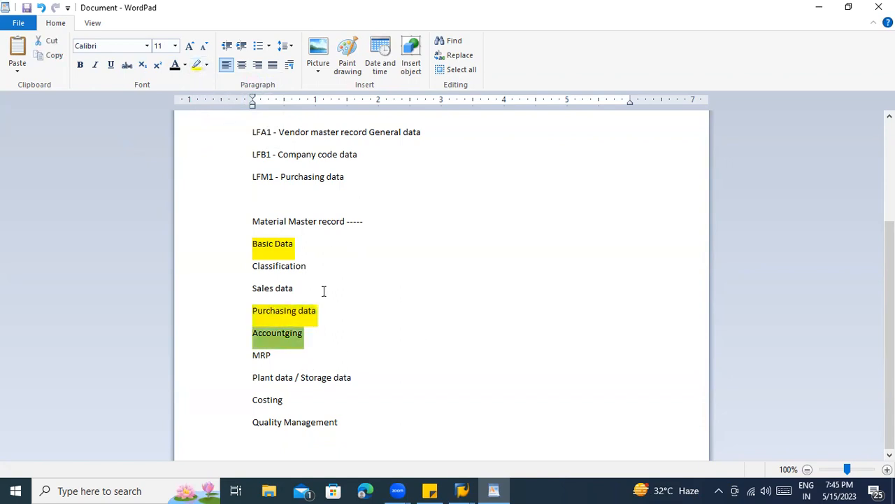
drag(350, 379, 253, 377)
click(197, 67)
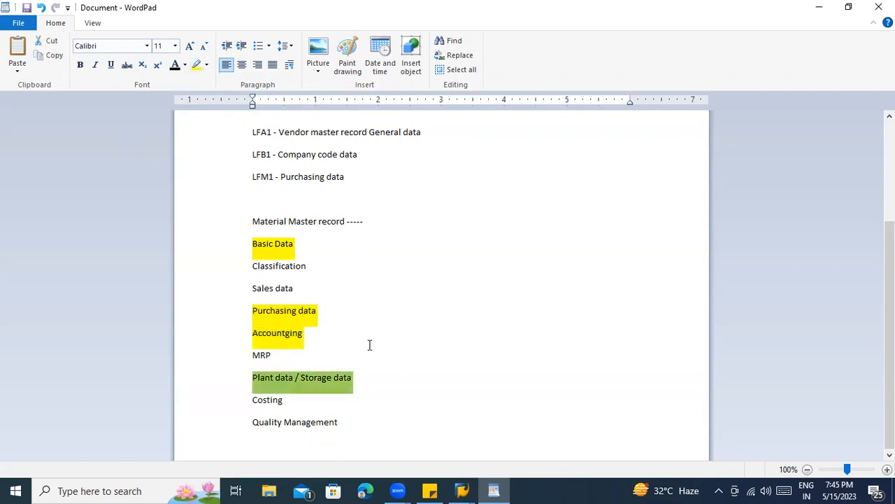
click(283, 335)
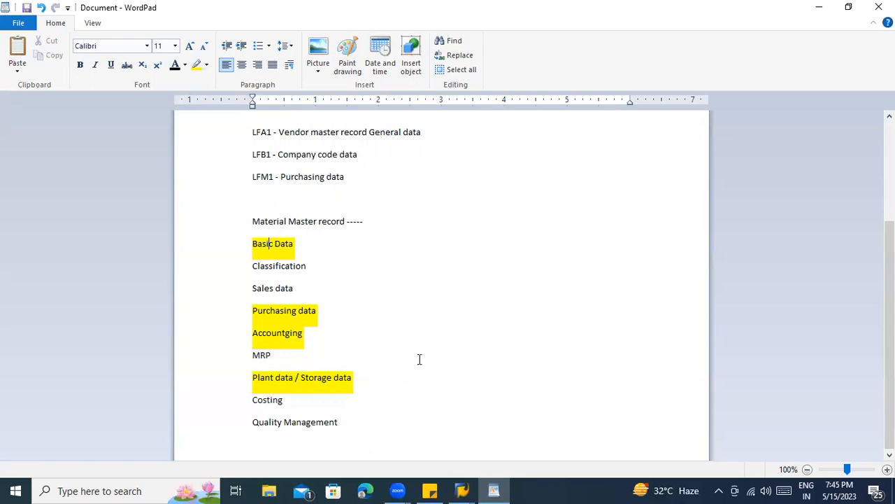
- Add a row of dashes after Costing
double_click(270, 355)
click(313, 360)
click(304, 402)
text(-----)
- Add dashes after Quality Management, then cancel the Save As dialog without saving
click(341, 433)
text(------------------)
key(ctrl+s)
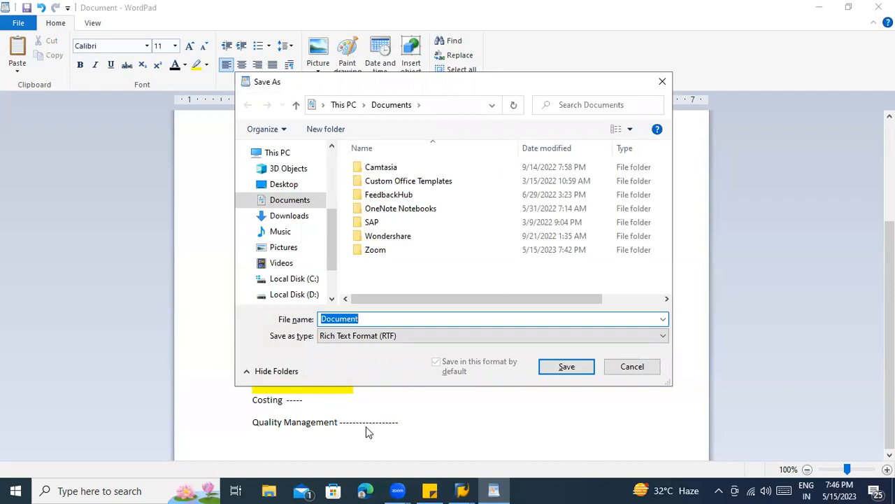
click(632, 369)
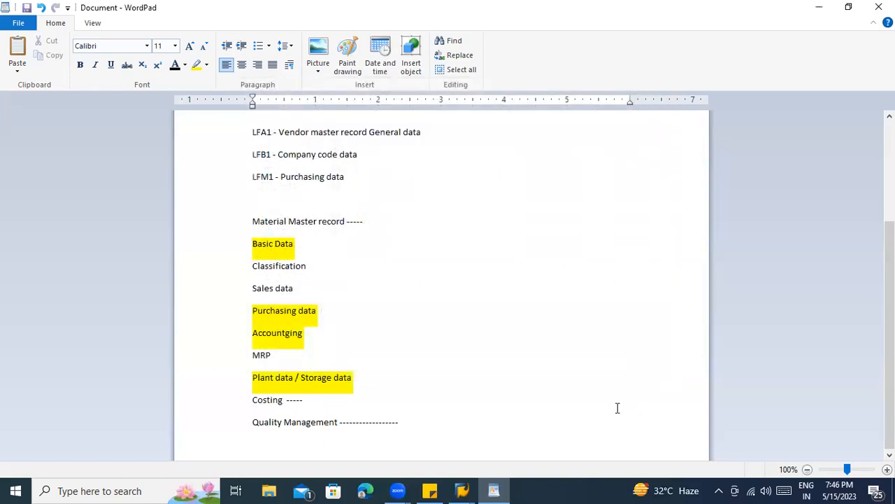
scroll(548, 384, up, 2)
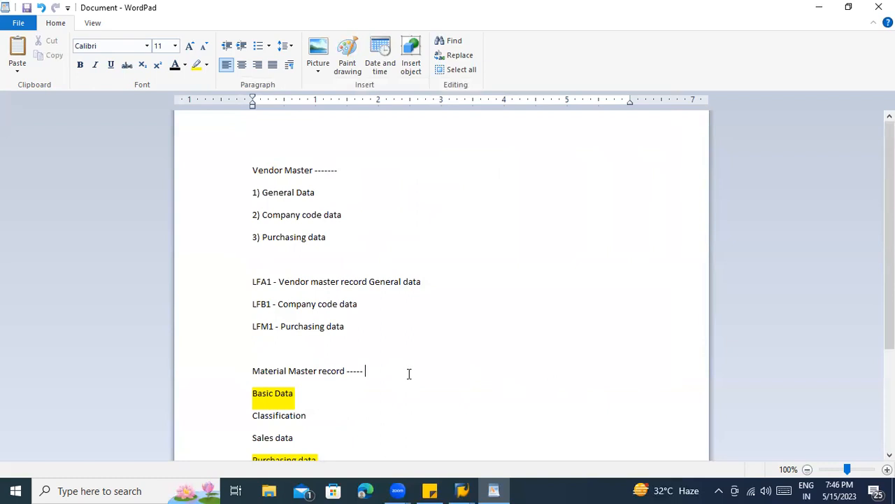
scroll(408, 363, down, 3)
scroll(409, 363, down, 1)
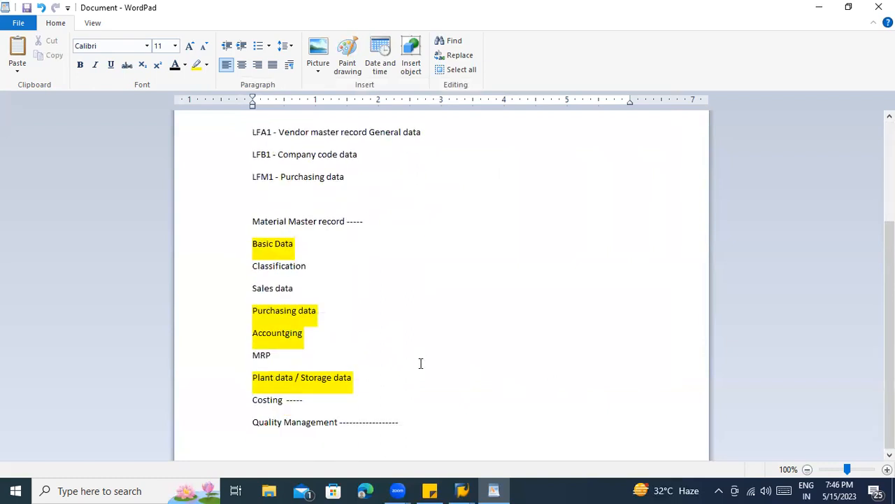
- Start a new line listing tables MARA, MARC, MVKE, MARD and MBEW
click(412, 427)
key(Return)
key(Return)
text(MA)
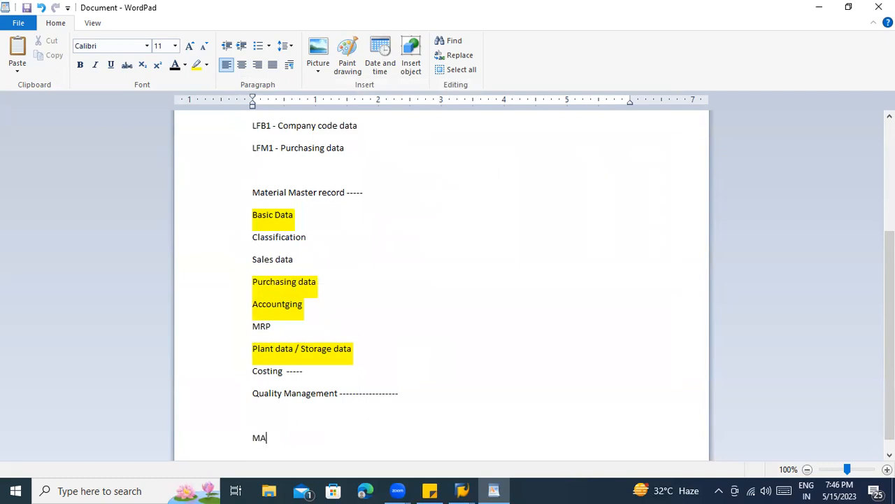
text(RA m)
key(BackSpace)
key(BackSpace)
text(, MARC)
key(BackSpace)
key(Left)
key(Left)
key(Left)
key(Right)
key(Right)
key(Right)
key(Right)
key(Right)
key(Right)
text(,MVKE , MARD , MBEW)
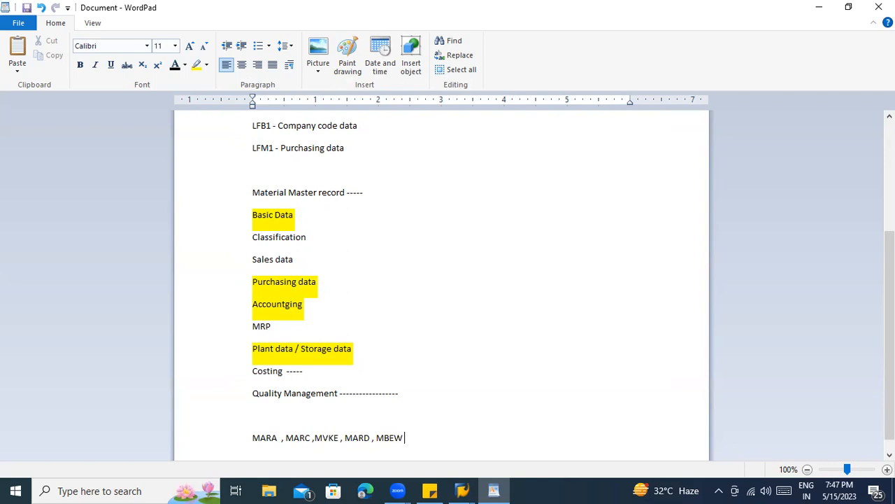
- Append MARM and MAKT with trailing dots to the table list
text(, MARM)
text(, MAKT .......)
scroll(420, 422, down, 1)
click(267, 422)
click(542, 429)
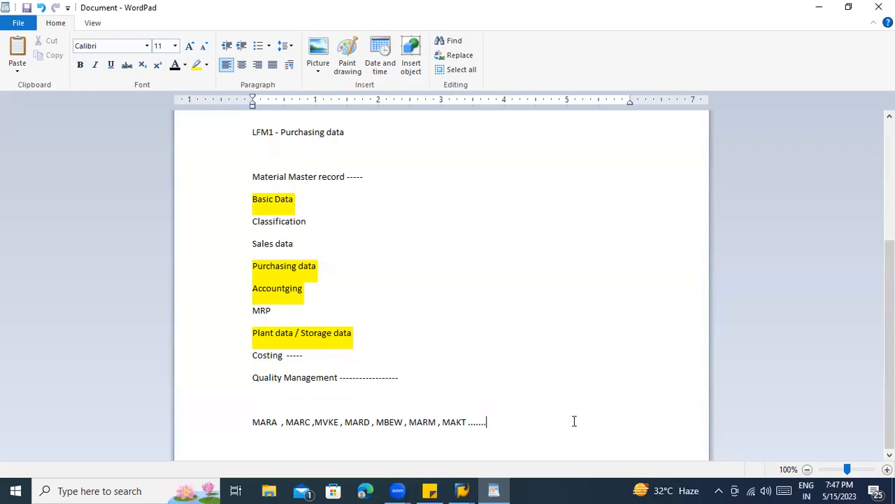
- Add a 'Purchasing info record ------' heading and delete the old master-data notes
key(Return)
key(Return)
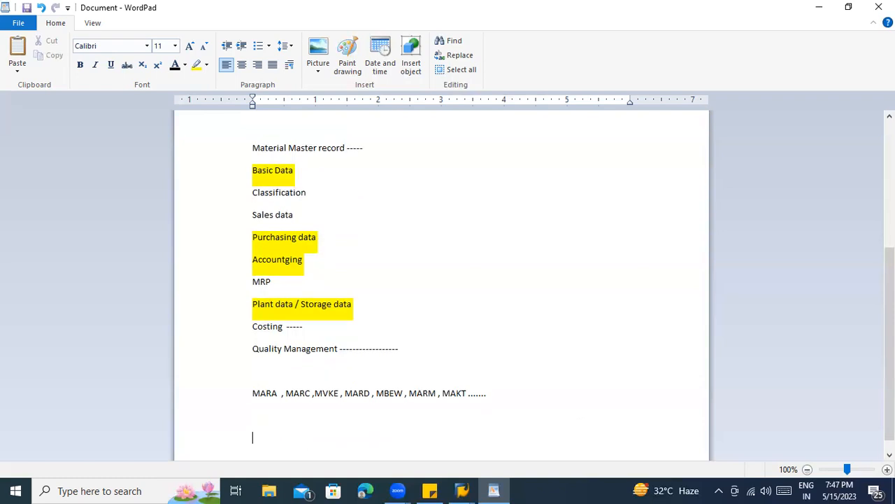
text(Purchasing info record ------)
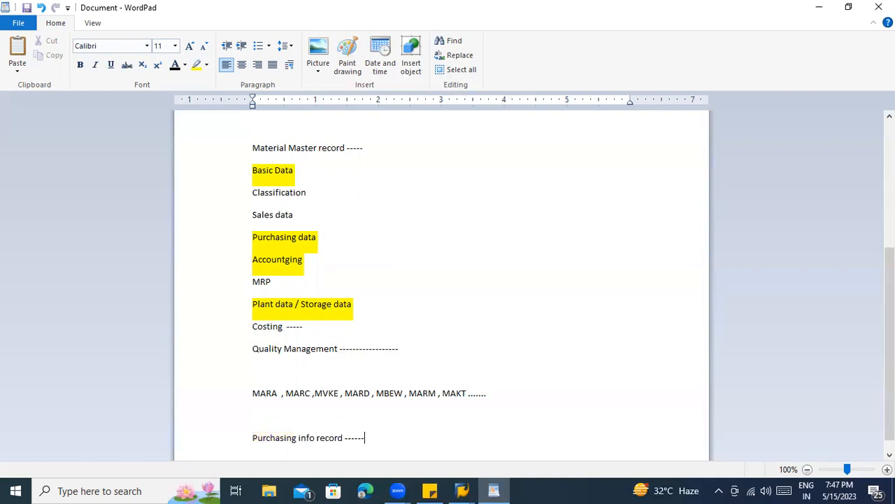
drag(514, 400, 186, 82)
key(Delete)
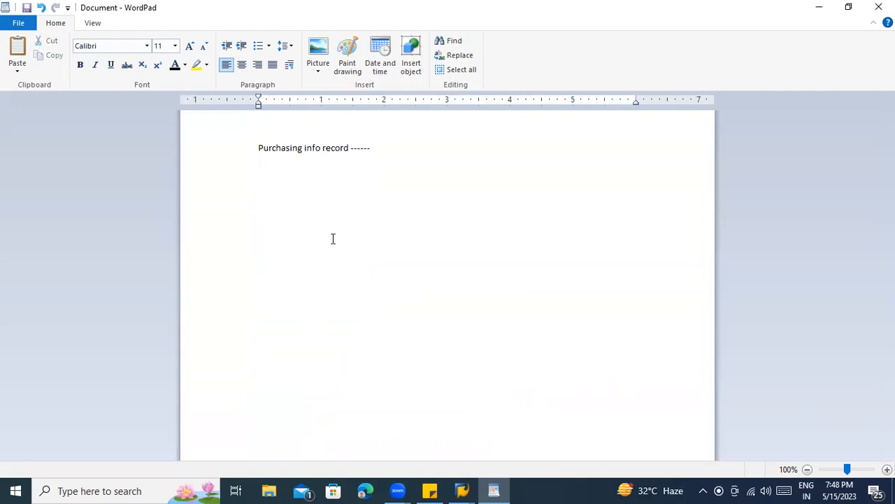
- List levels 1) Purchasing org data level and 2) Purchasing org + plant level, with dashes
click(391, 147)
key(Return)
key(Return)
text(1) Purchasing)
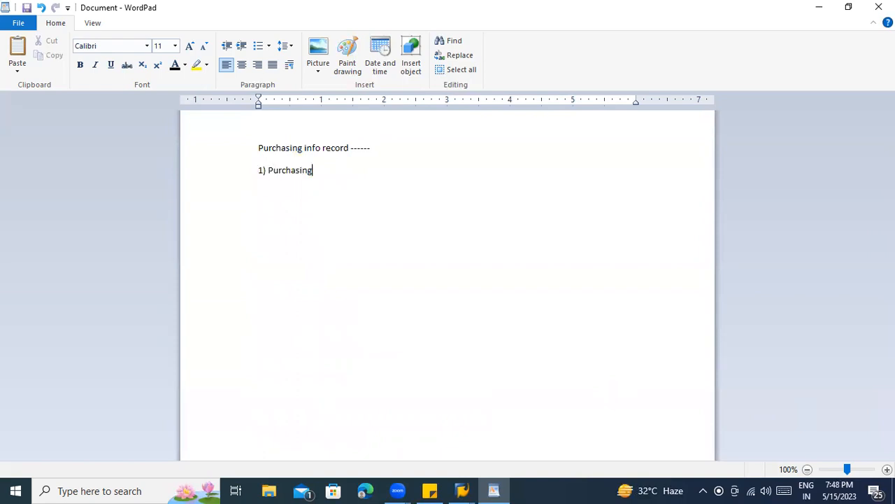
text( org data )
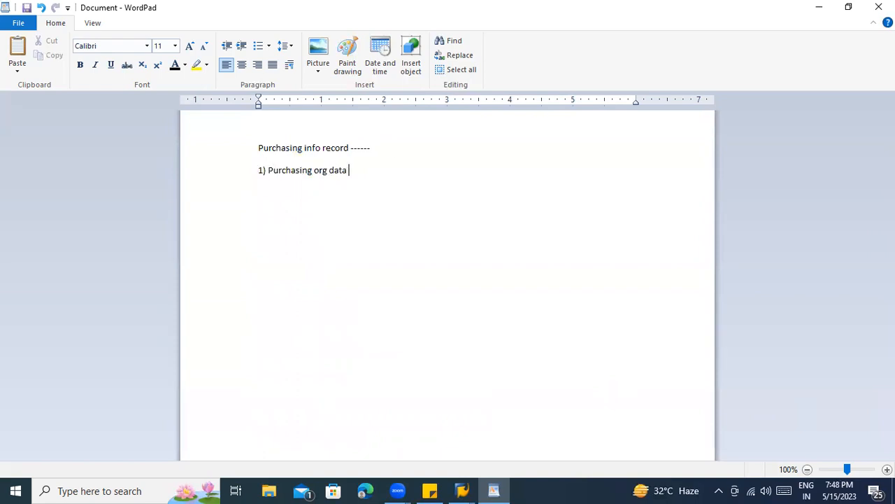
text(level)
key(Return)
text(2) Purchasing org _)
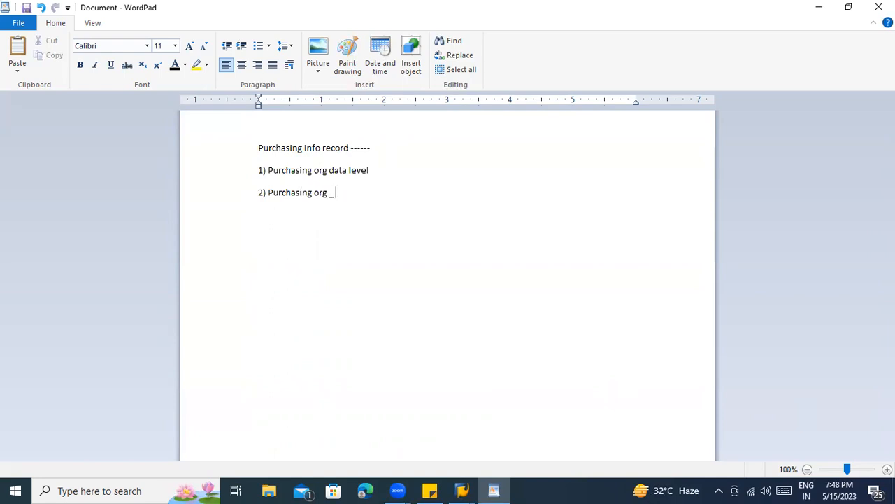
key(BackSpace)
text(+ plant level)
click(384, 171)
click(395, 193)
text(---)
text(---)
- Start a new list: 1) WIth Materail and 2) Without Material
key(Return)
key(Return)
text(1) WIth Materail)
key(Return)
text(2)
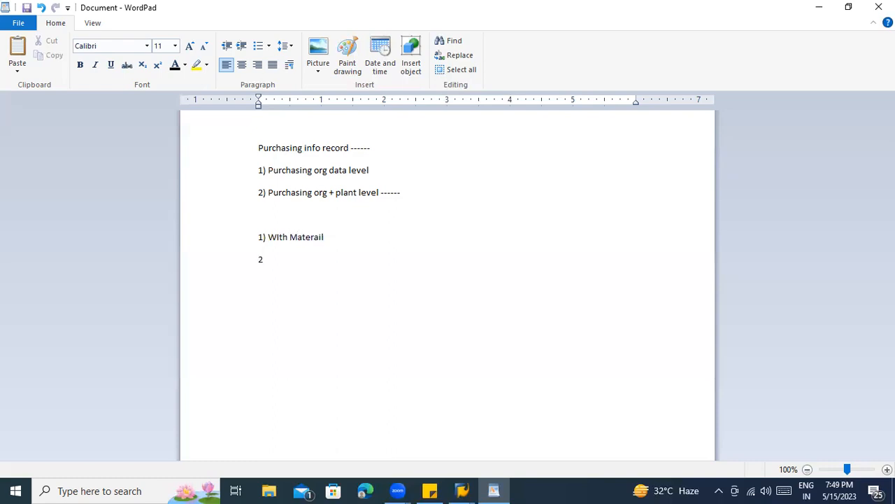
text() Without Material)
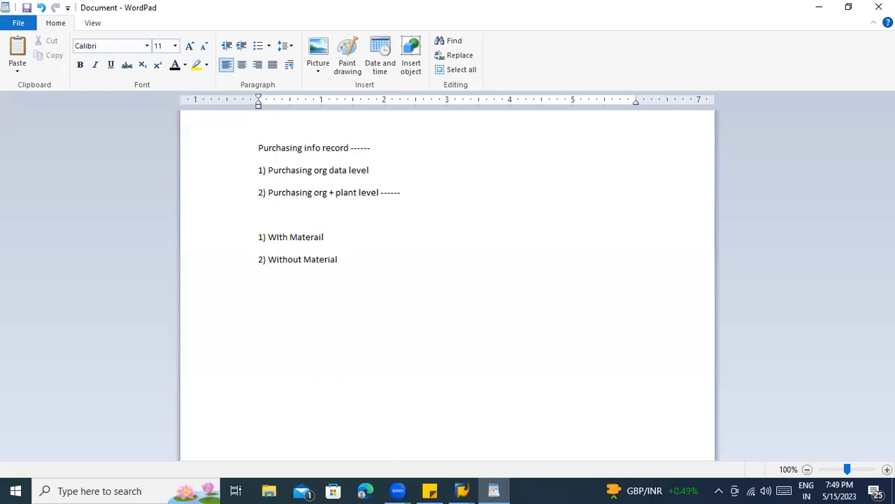
- Append '- Material group & description' to the Without Material line
click(359, 233)
click(357, 255)
text(-  Material group & descro)
text(pt)
key(BackSpace)
key(BackSpace)
key(BackSpace)
text(op)
key(BackSpace)
key(BackSpace)
text(iption)
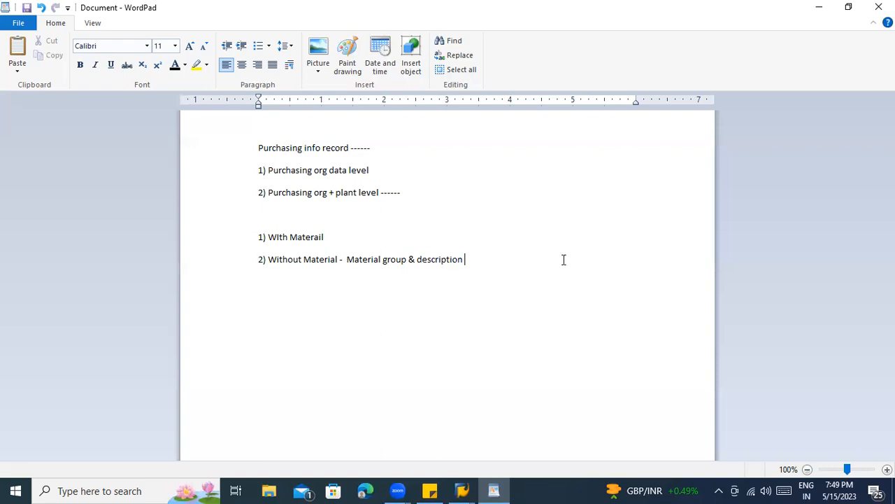
- Bring SAP Easy Access to the front, then return to WordPad
click(462, 490)
click(458, 418)
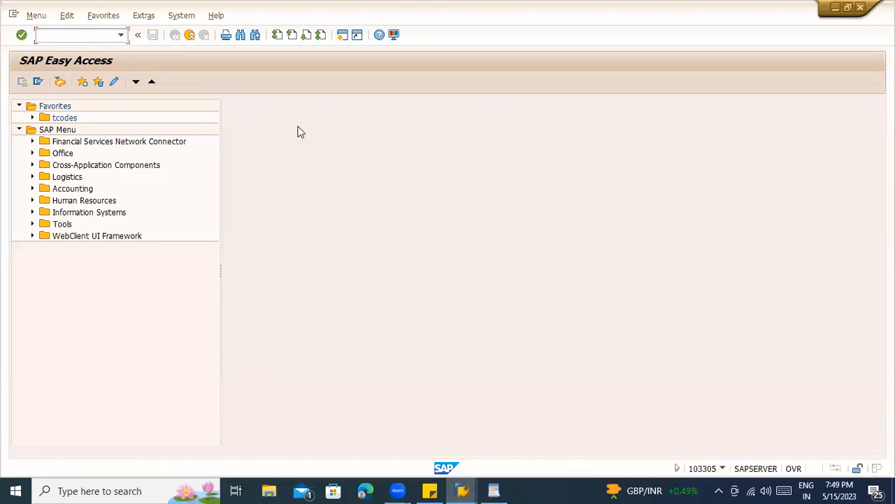
key(alt+Tab)
- Add an 'EINA , EINE' line to the notes and bring SAP Easy Access forward
key(Return)
key(Return)
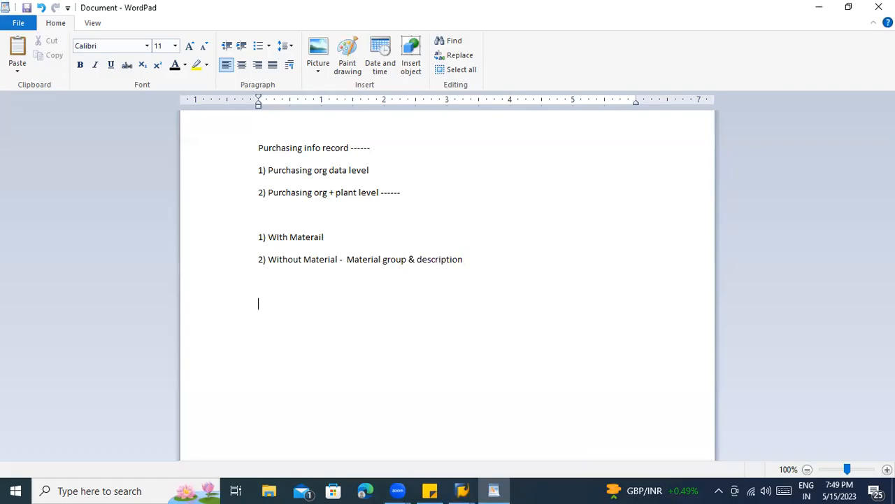
text(EINA , EINE)
drag(305, 302, 294, 306)
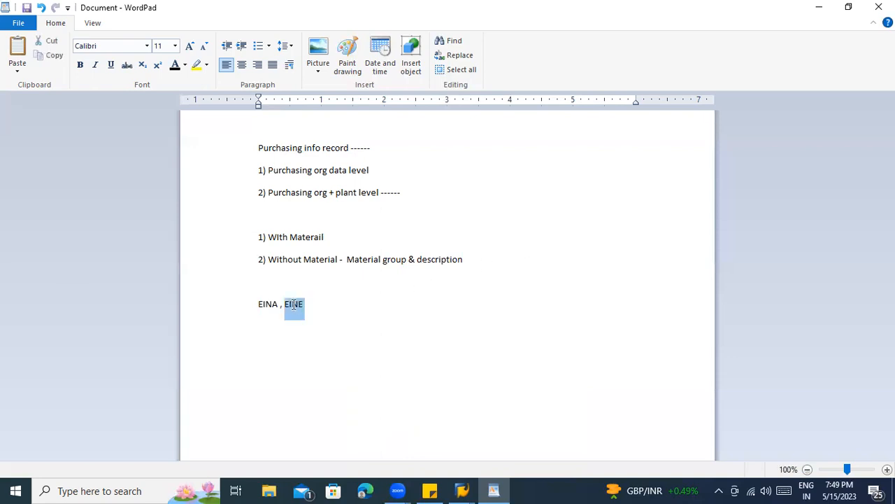
click(354, 316)
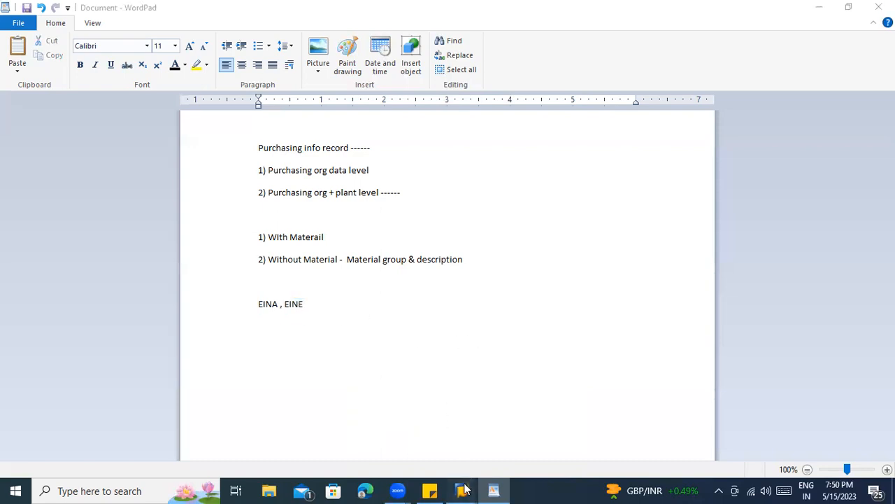
mouse_move(462, 490)
click(472, 402)
- Run transaction ME11 in SAP Easy Access
text(ME11)
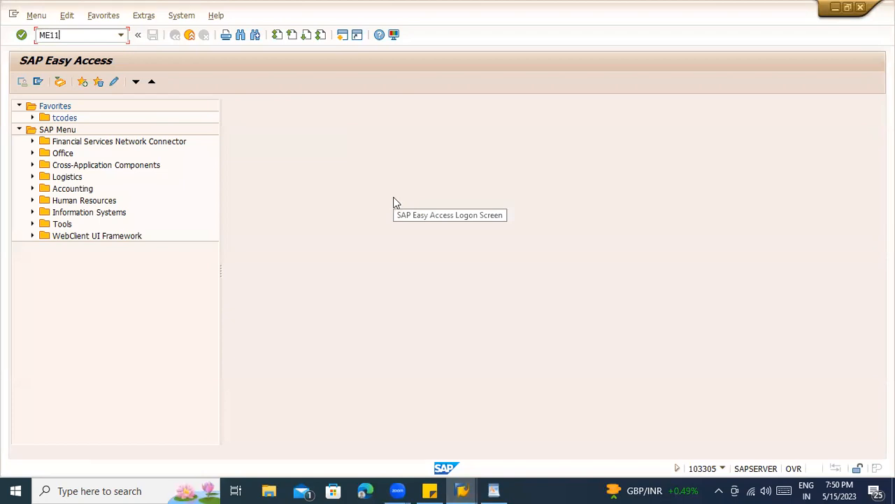
key(Return)
key(alt+Tab)
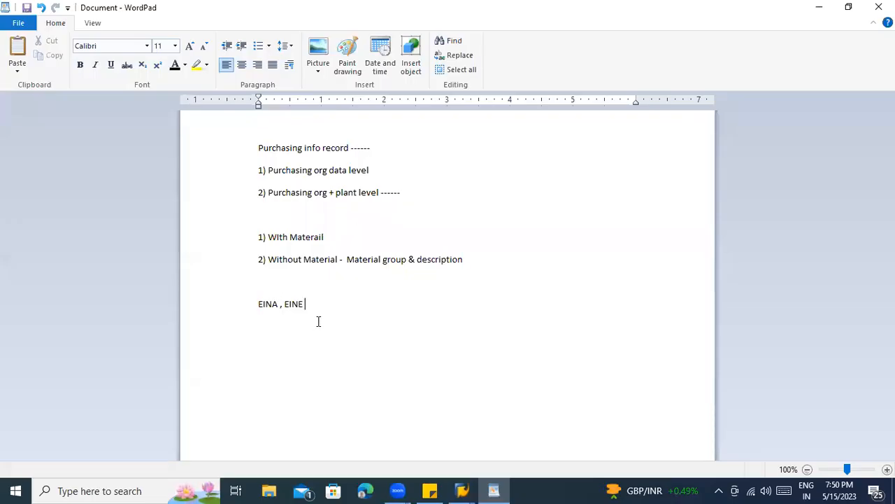
key(alt+Tab)
key(alt+Tab)
key(alt+Tab)
key(alt+Tab)
key(alt+Tab)
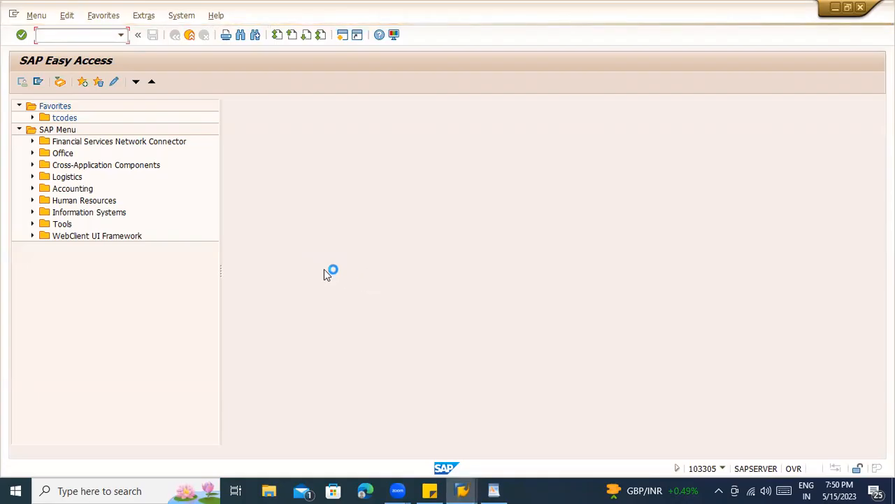
- Log on to the Testing server with the saved user and password, continuing past the multiple-logon warning
mouse_move(462, 490)
click(415, 419)
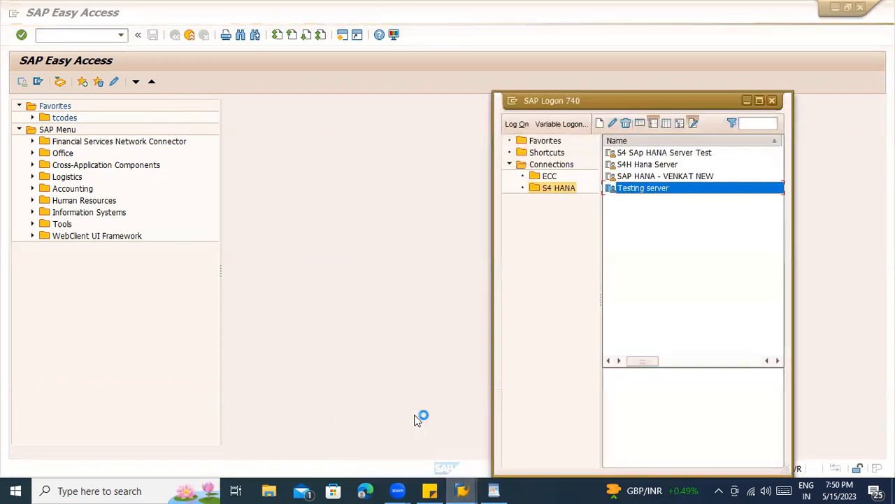
double_click(645, 188)
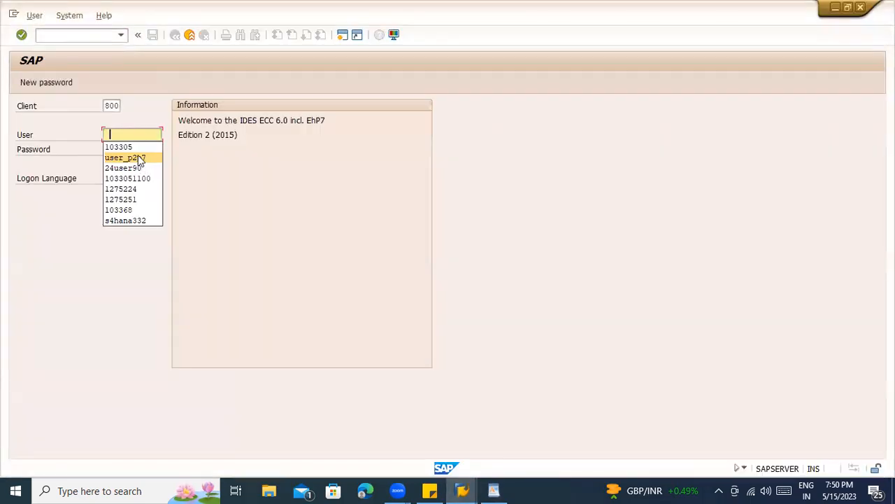
click(138, 147)
key(Tab)
key(ctrl+v)
key(Return)
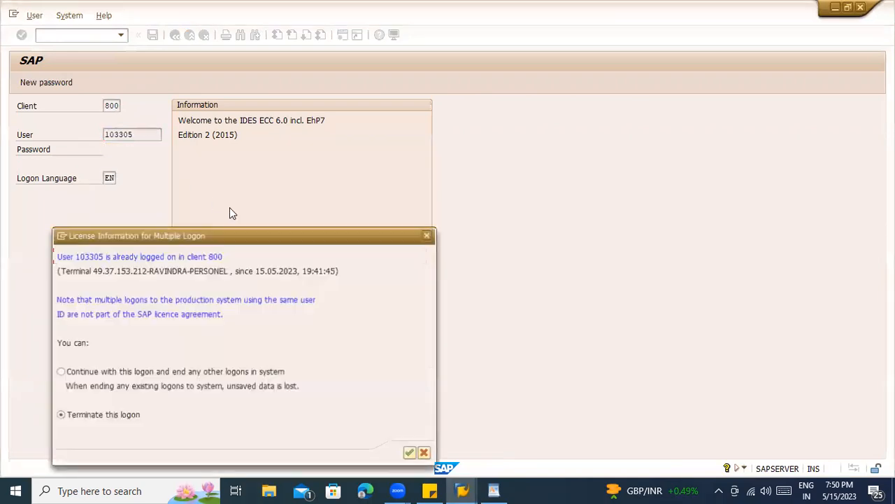
click(204, 374)
key(Return)
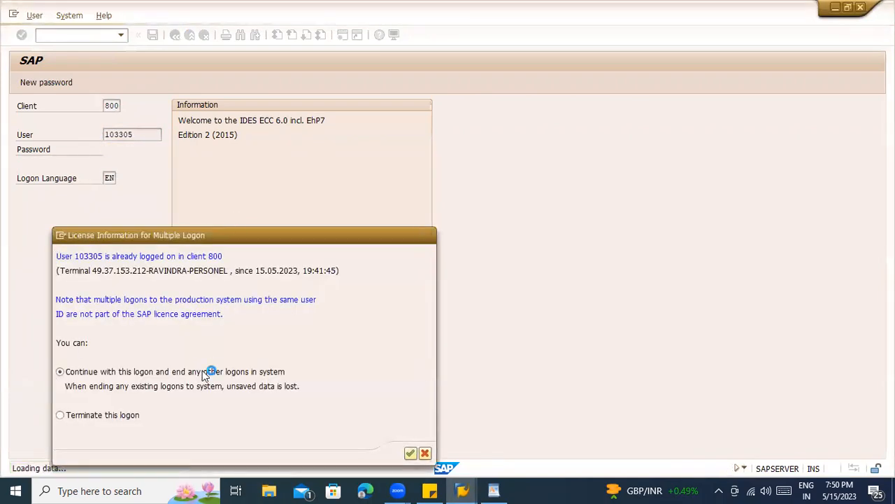
- Dismiss the connection error prompt and submit the transaction code again
text(m)
key(Tab)
key(Return)
text(M)
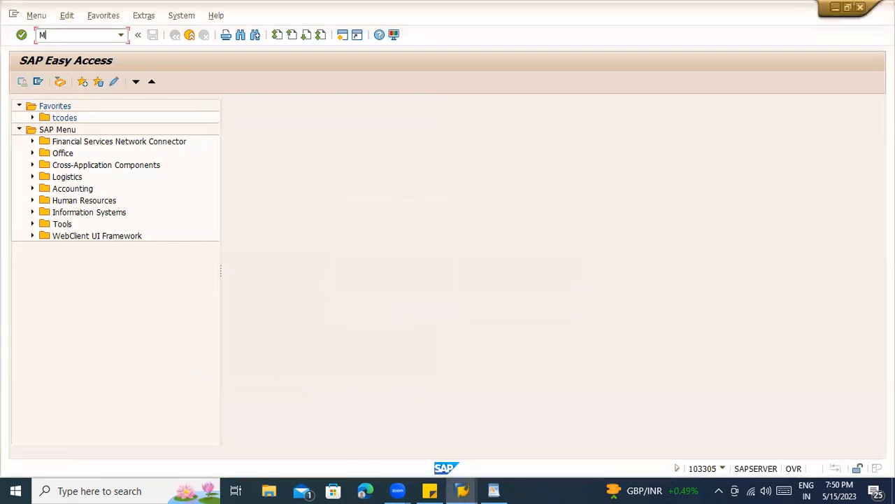
text(11)
key(Return)
- Open ME11's Create Info Record screen, visit Material, Purchasing Org. and Plant fields, then return to WordPad
text(ME11)
key(Return)
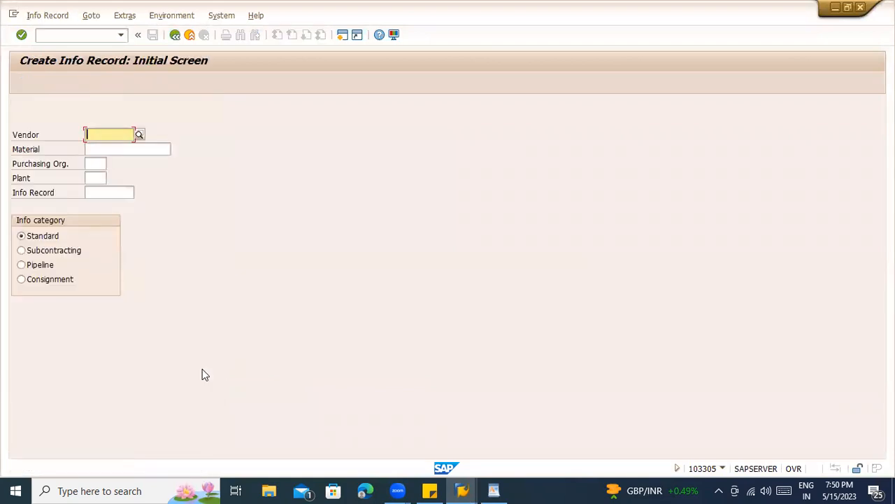
click(98, 149)
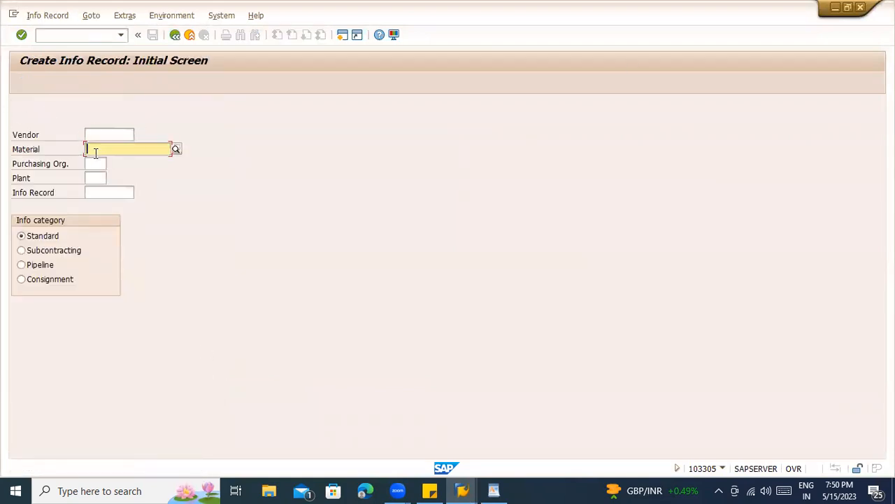
click(95, 163)
click(95, 178)
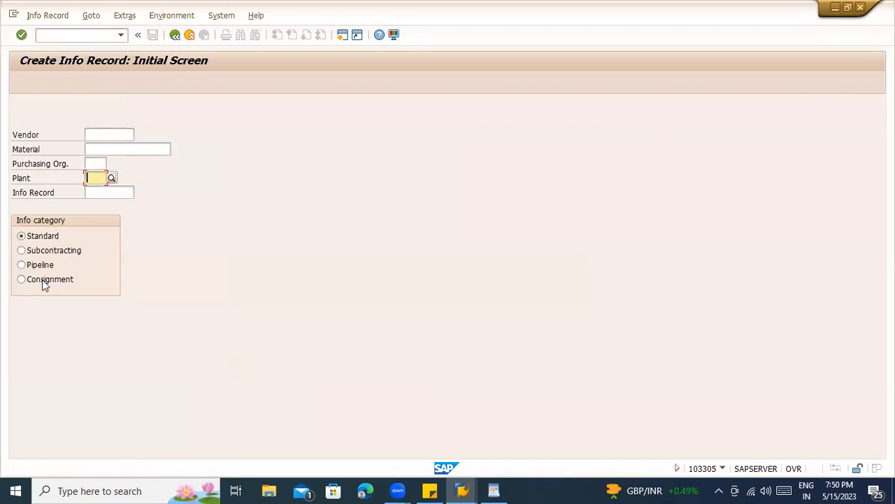
key(alt+Tab)
key(alt+Tab)
key(alt+Tab)
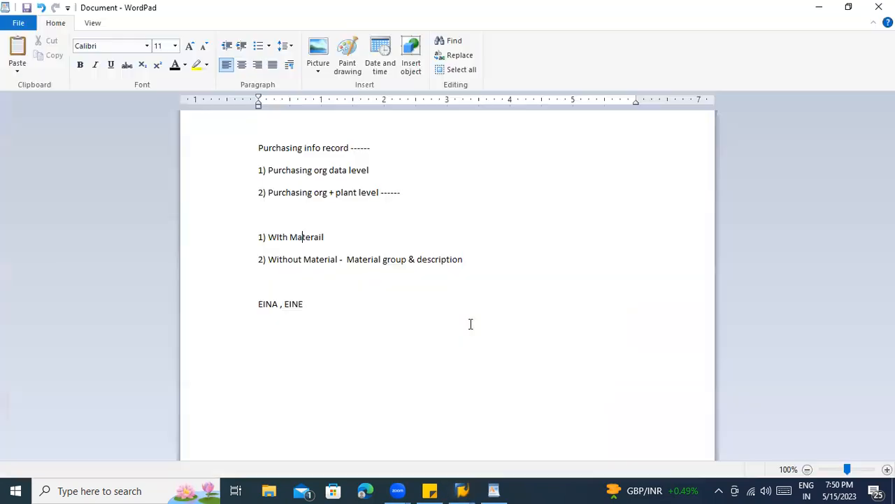
- Add the line 'Info category ---' below the EINA, EINE note and switch back to SAP
text(Inf)
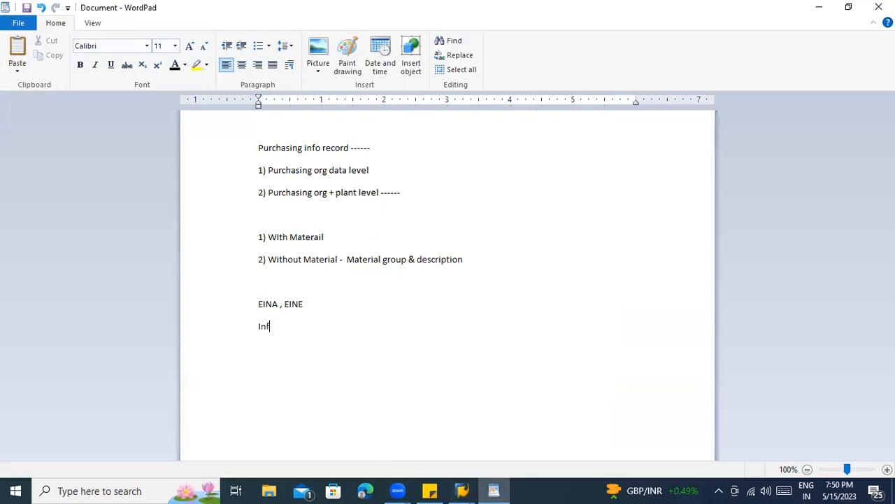
text(o category ---)
key(alt+Tab)
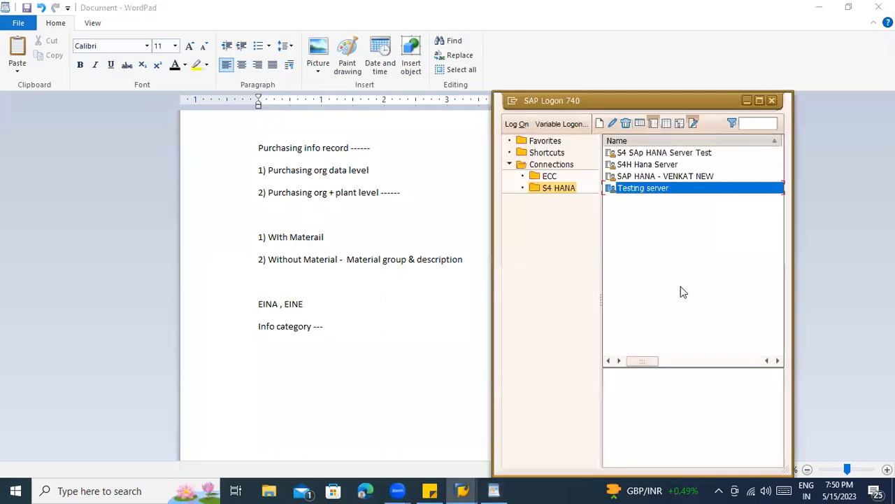
key(alt+Tab)
key(alt+Tab)
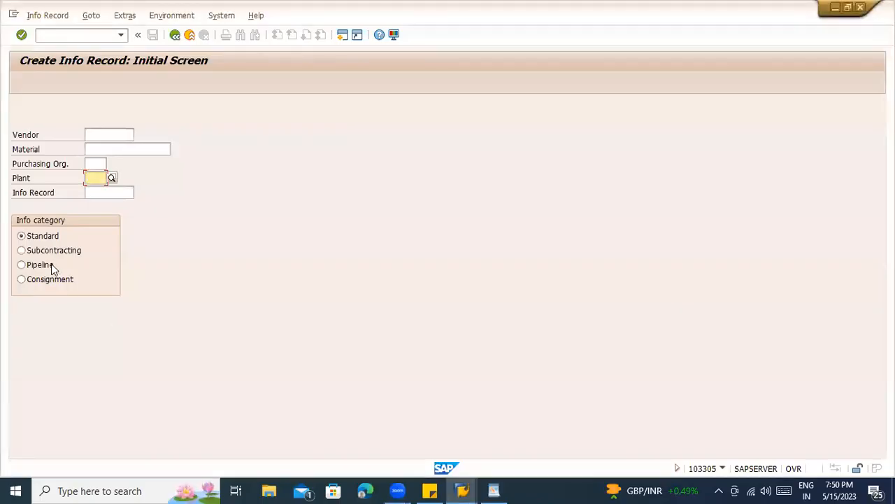
- Try the Consignment, Subcontracting and Pipeline info categories, then settle on Standard
click(50, 279)
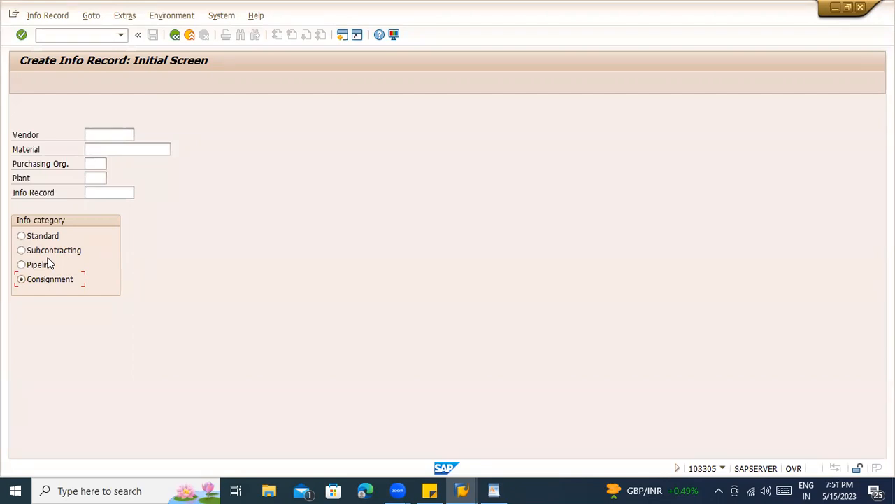
click(34, 237)
click(40, 251)
click(41, 264)
click(47, 280)
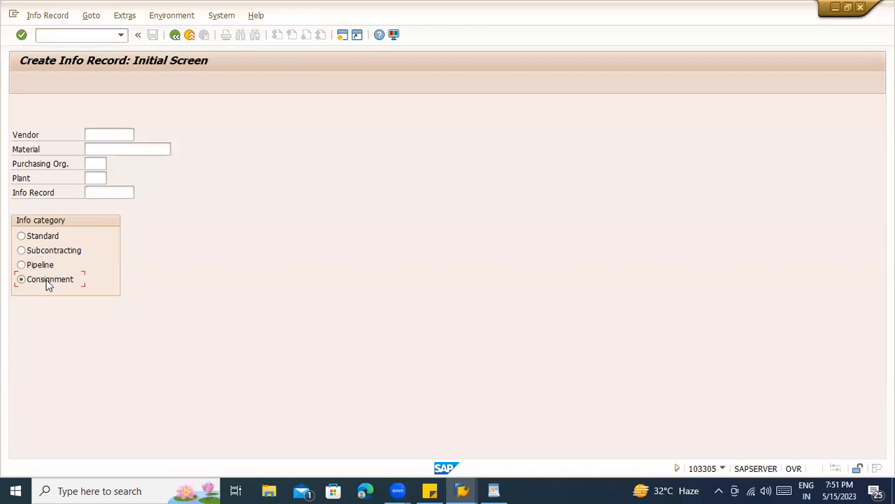
click(62, 235)
- Review the EINA, EINE and info category notes in WordPad, then return to SAP
key(alt+Tab)
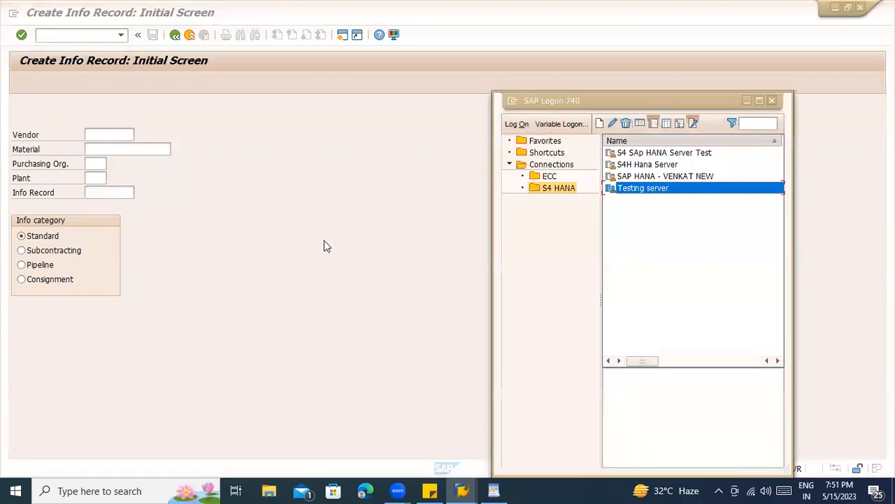
key(alt+Tab)
key(alt+Tab)
key(alt+Tab)
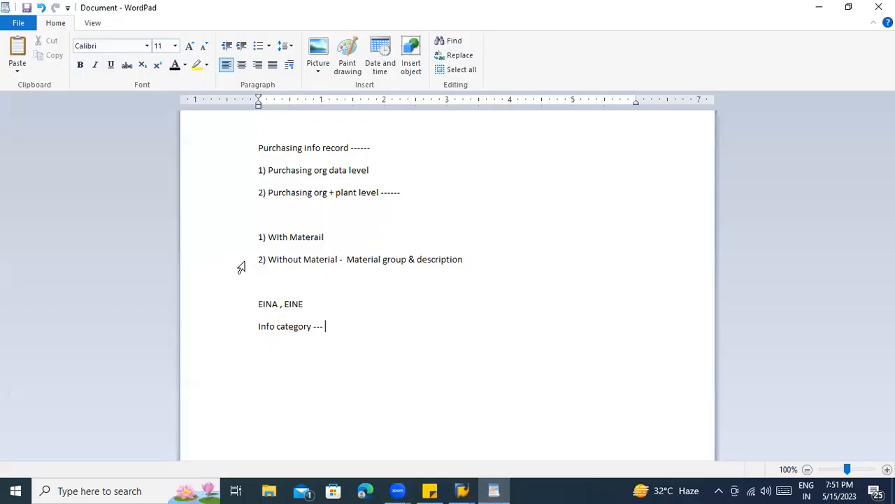
drag(326, 326, 261, 305)
key(alt+Tab)
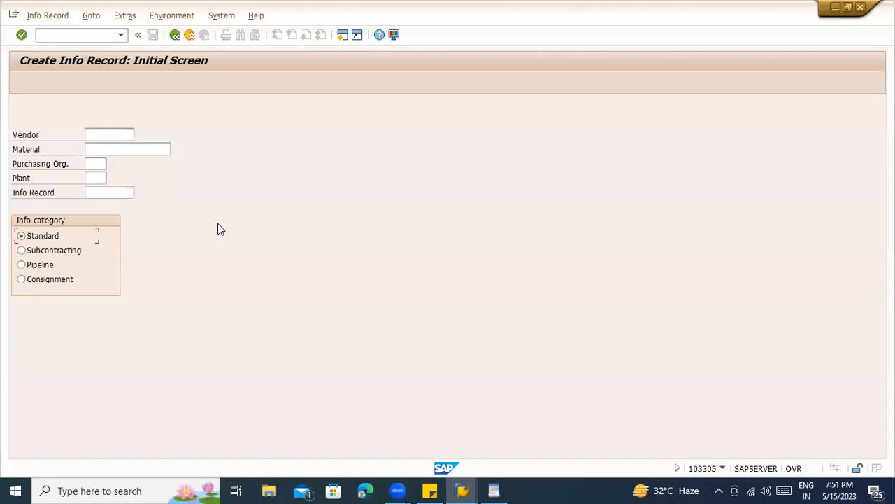
click(62, 34)
- Pick vendor 7000040 and purchasing organization ZCON from history and continue to general data
click(87, 136)
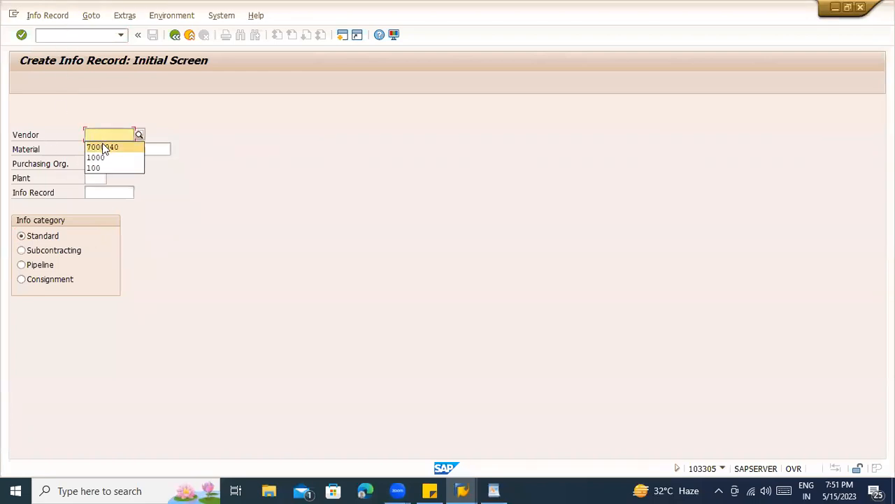
click(114, 147)
click(87, 164)
click(92, 173)
click(106, 193)
key(Return)
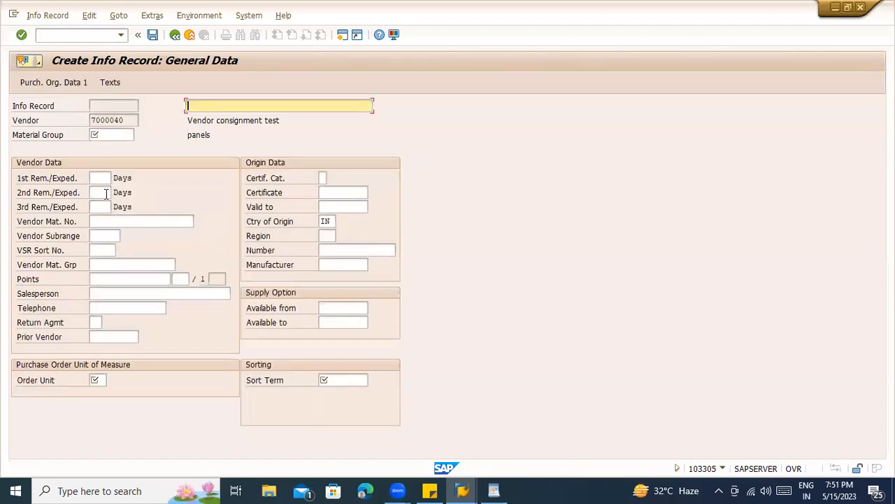
- Enter material group 007 and the info short text 'Without material'
click(123, 130)
click(220, 105)
click(99, 134)
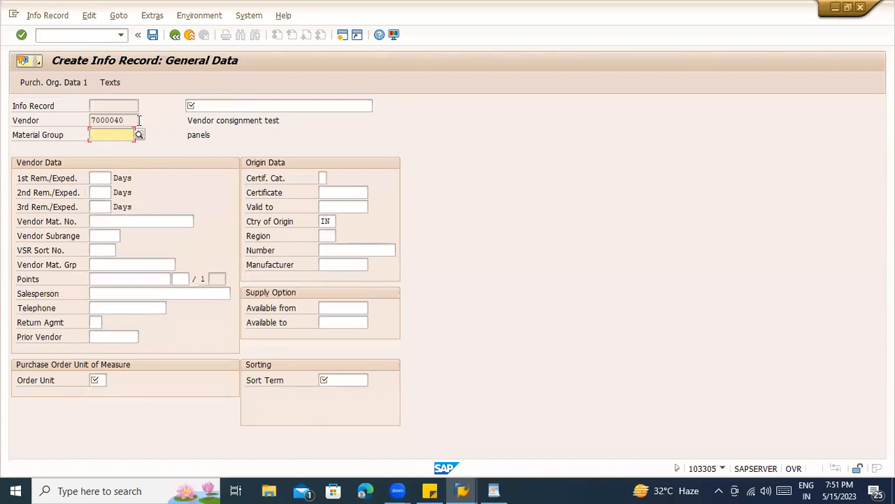
text(007)
key(ctrl+a)
click(202, 105)
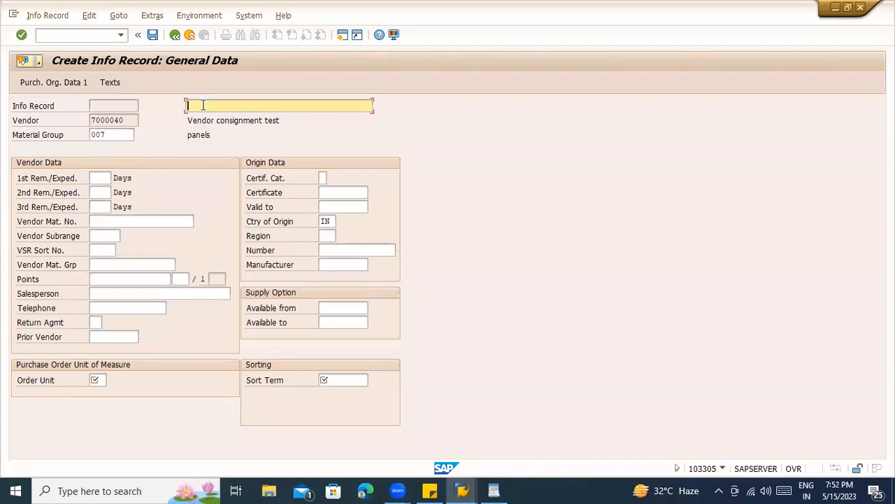
text(S)
key(BackSpace)
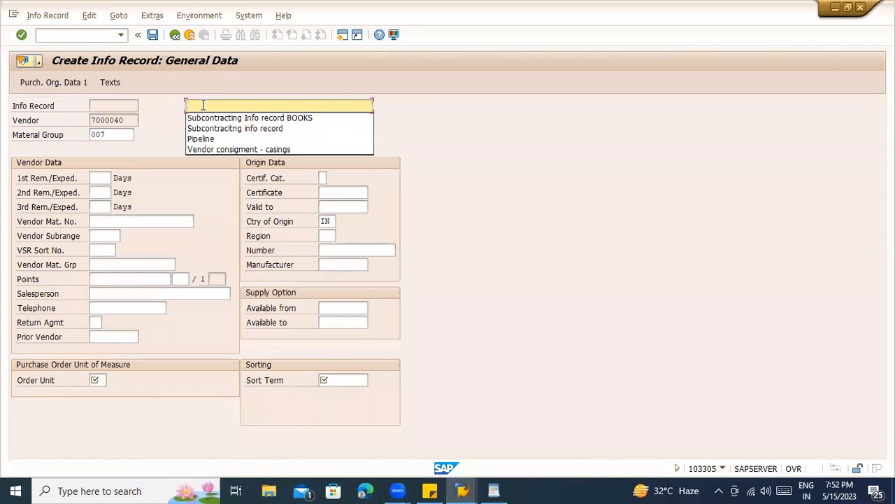
text(Without material)
key(Return)
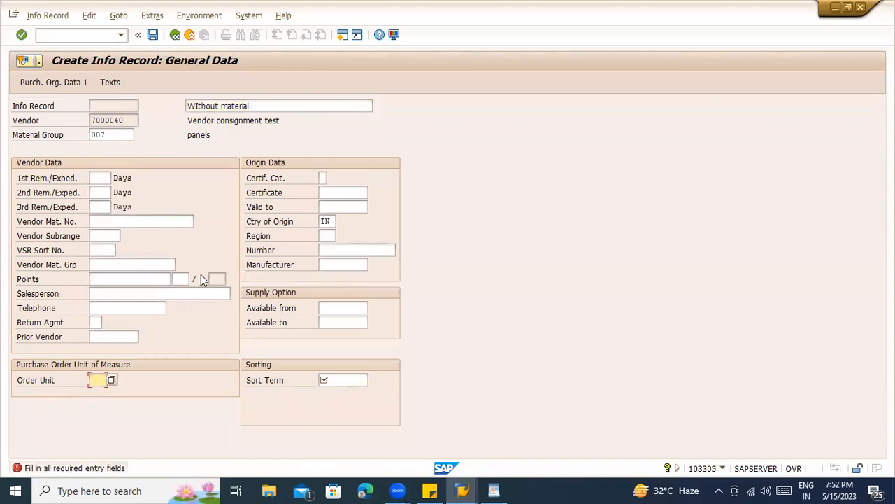
- Set order unit EA and sort term 'WIthout', moving on to purchasing data
text(EA)
key(Return)
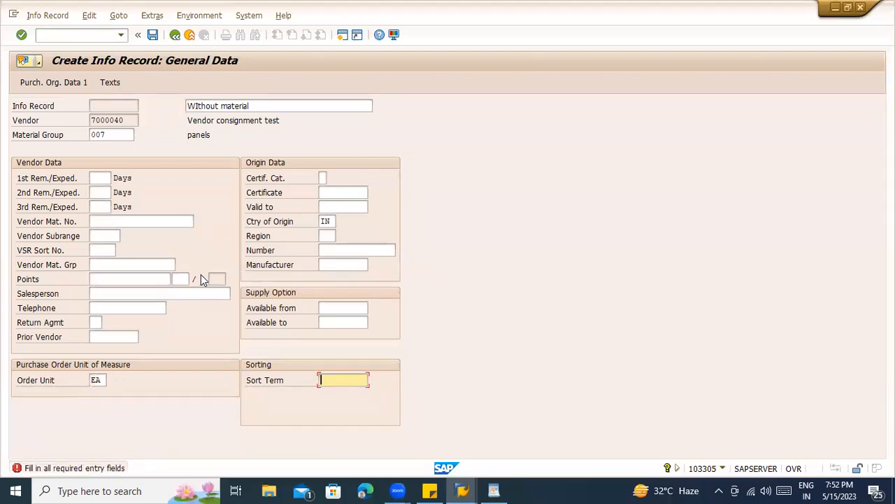
text(WIthout)
key(Return)
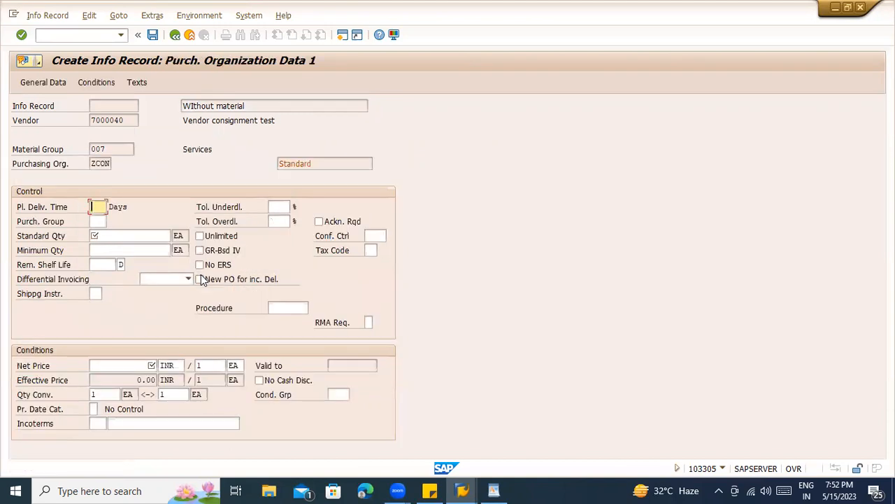
- Enter planned delivery time 10 days, standard quantity 1000, net price 1000 and purchasing group 000
text(10)
key(Tab)
key(Tab)
key(Tab)
key(Tab)
key(Tab)
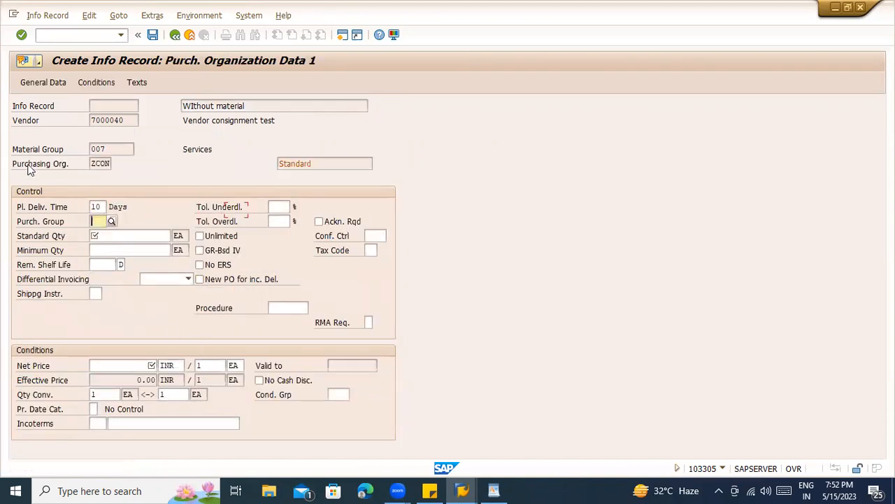
text(1000)
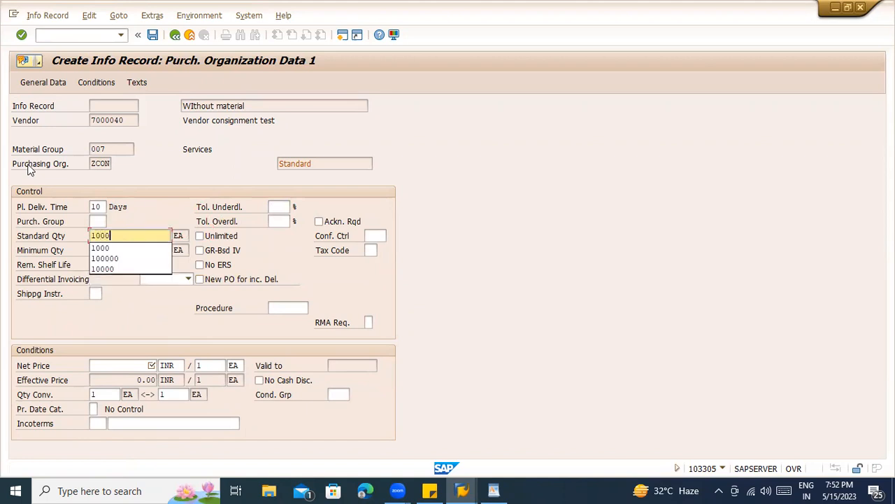
key(Return)
text(1000)
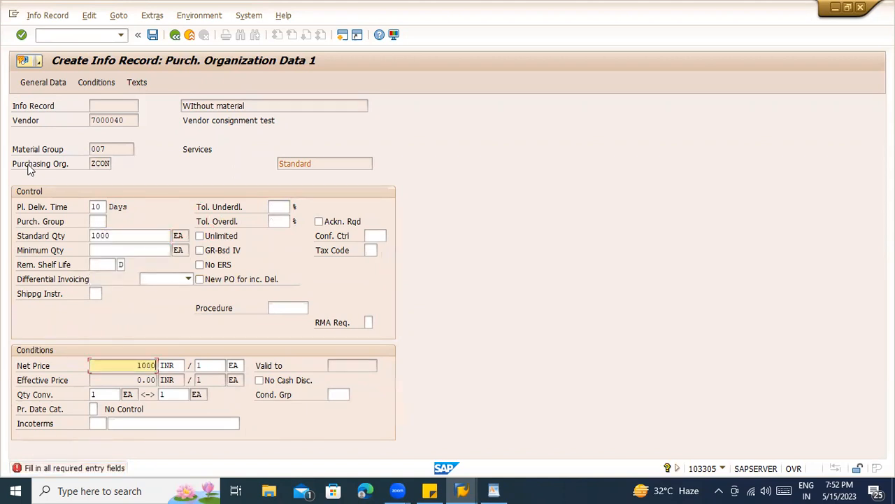
key(Return)
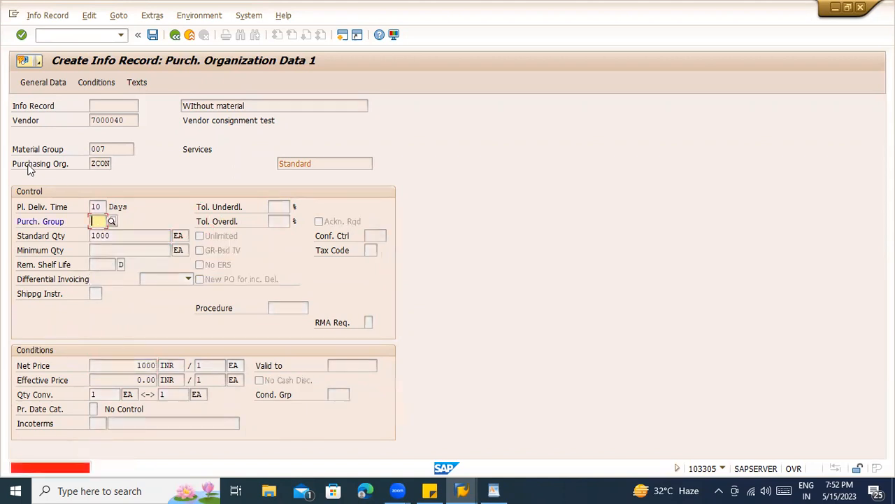
text(000)
key(Return)
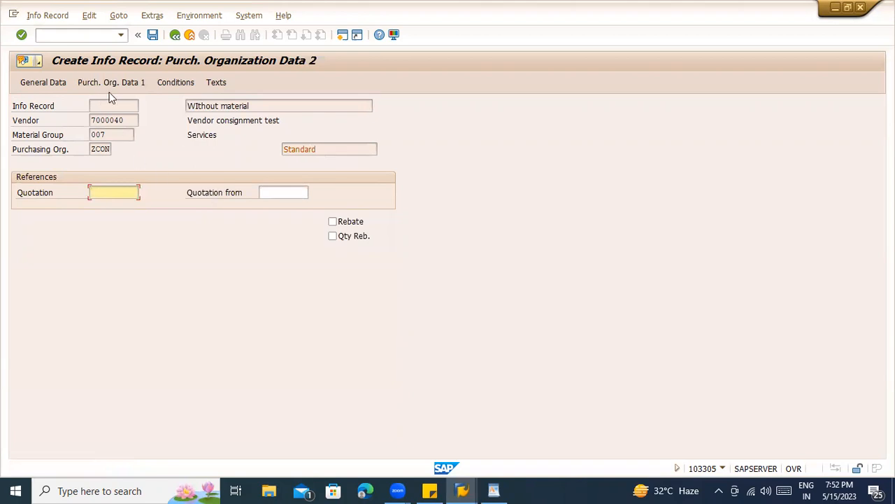
- Check the price conditions, go back and save the info record as 70000013
click(186, 80)
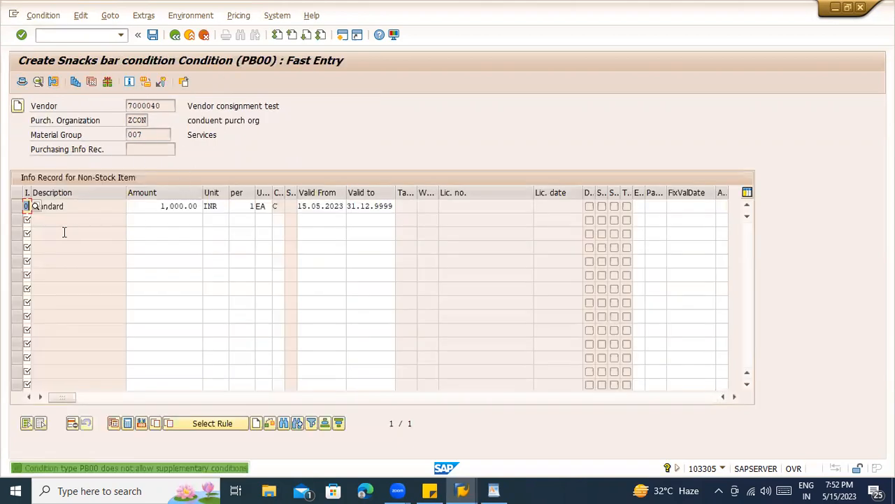
click(172, 40)
click(153, 35)
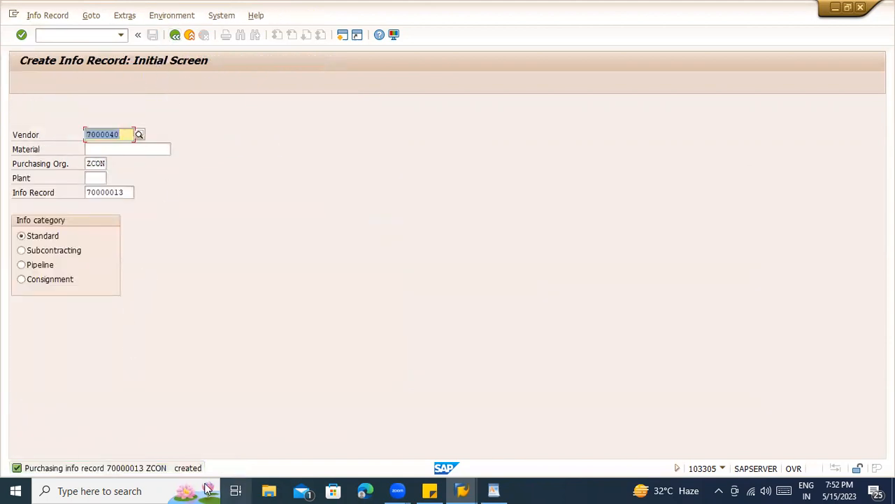
click(44, 15)
click(282, 169)
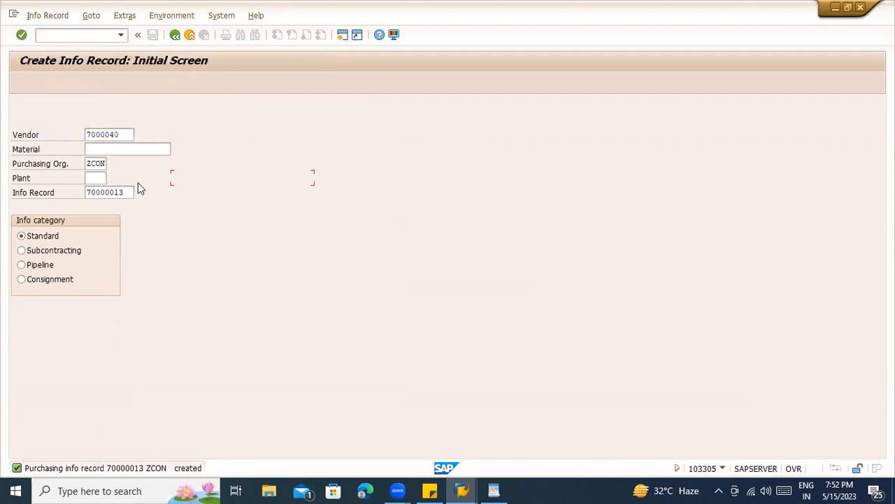
- Open a new session and load the selection screen for table EINA
click(128, 150)
click(126, 134)
click(76, 35)
text(me13)
key(Return)
text(eina)
key(Return)
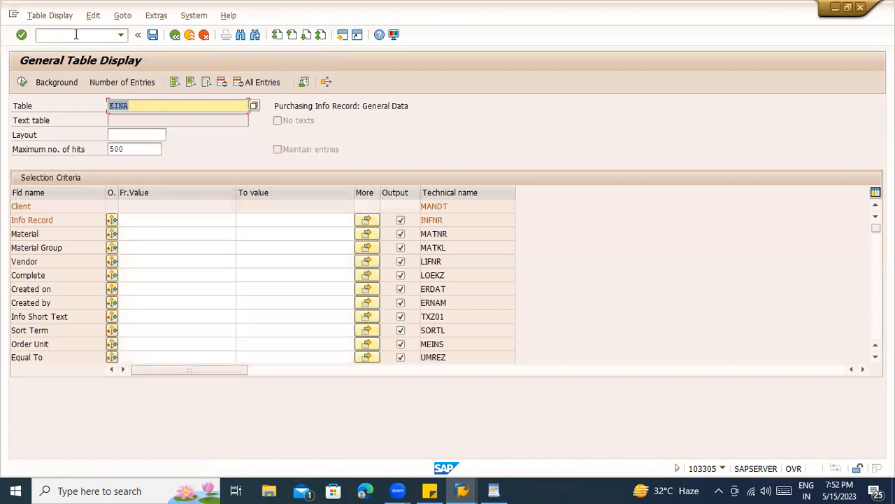
- Display info record 70000013's general data, then paste 70000013 into EINA's Info Record filter
key(alt+Tab)
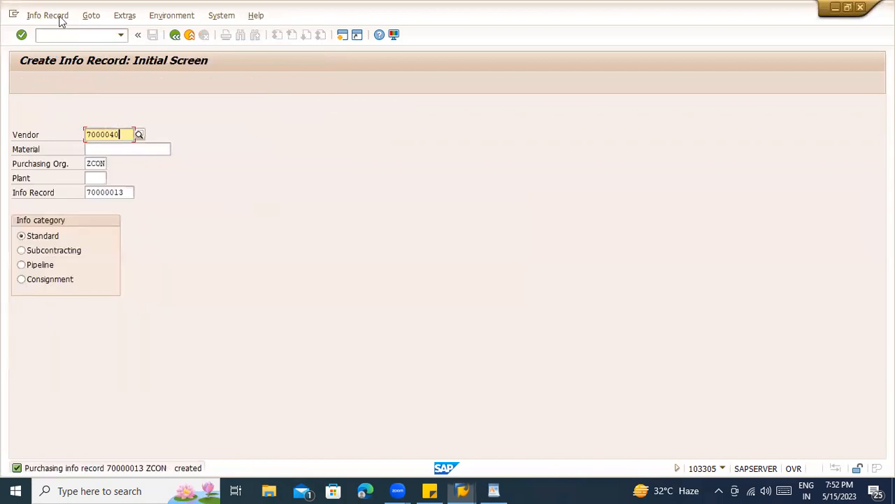
click(59, 17)
click(78, 89)
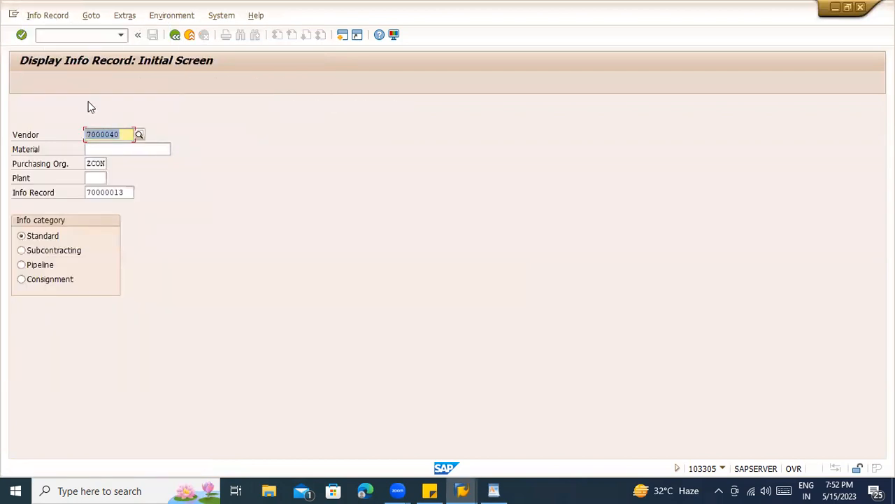
key(Return)
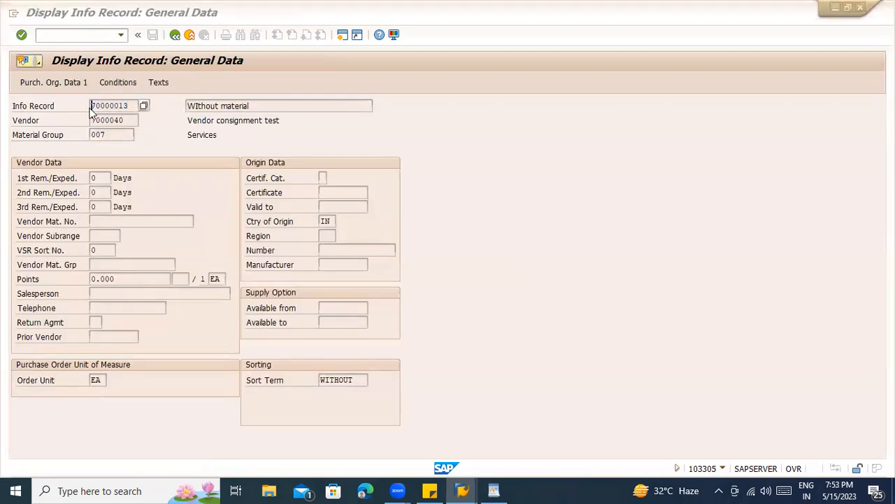
key(alt+Tab)
click(139, 219)
text(70000013)
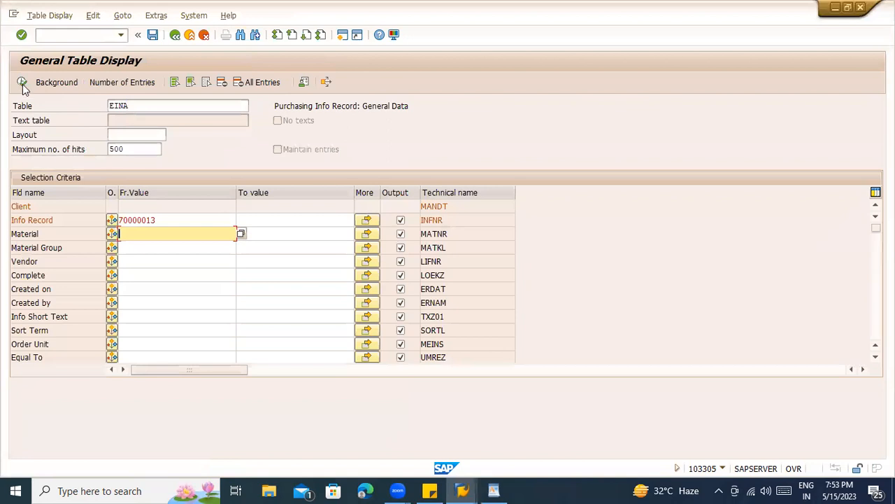
- Run the EINA lookup for 70000013 and inspect the single entry's values and short text
click(22, 81)
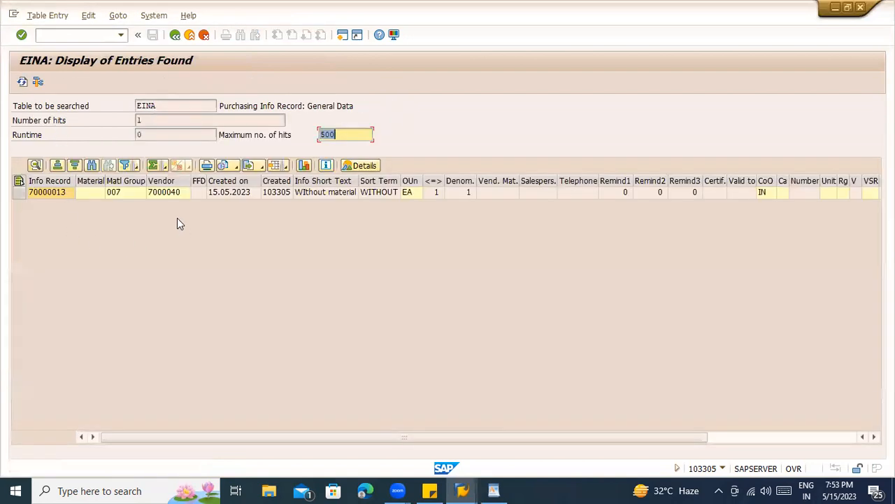
click(65, 193)
click(89, 193)
click(161, 195)
click(246, 196)
click(320, 195)
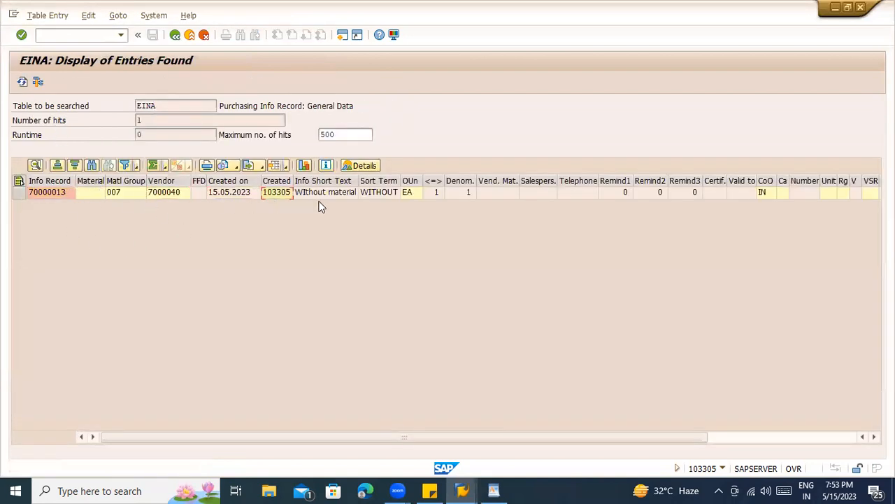
- Switch the table to EINE and run the lookup for info record 70000013
click(175, 35)
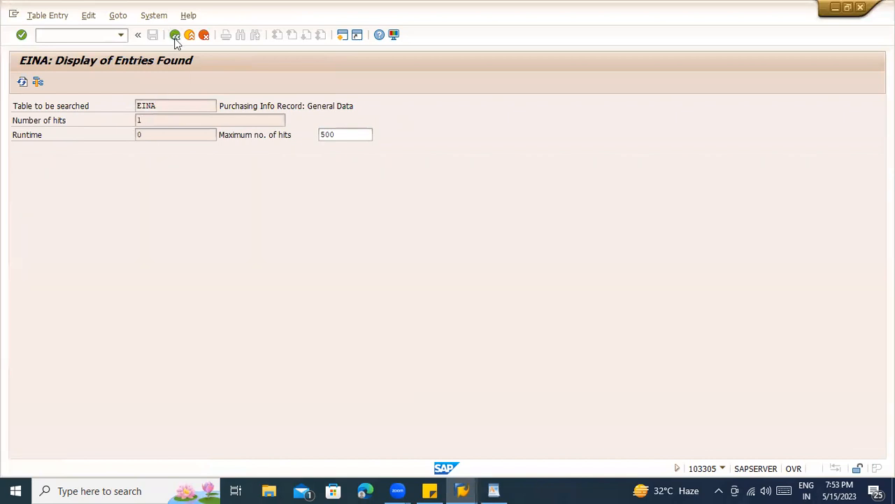
click(158, 108)
key(BackSpace)
text(E)
key(Return)
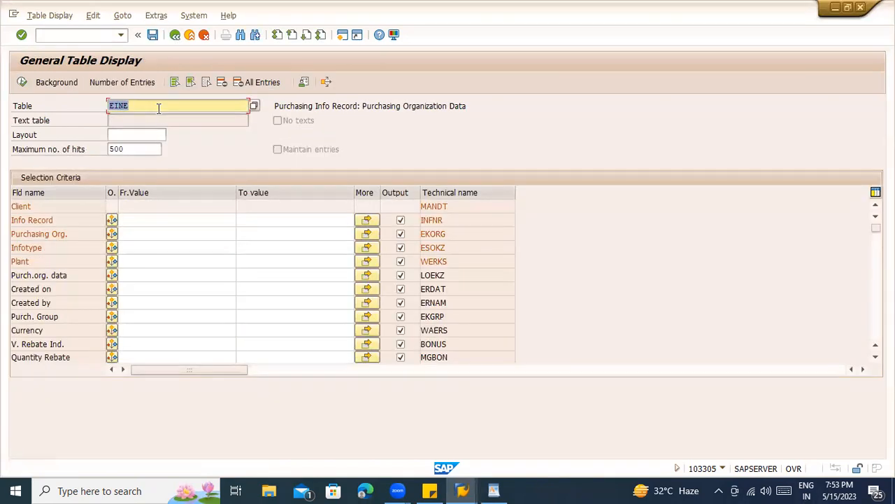
click(135, 219)
text(70000013)
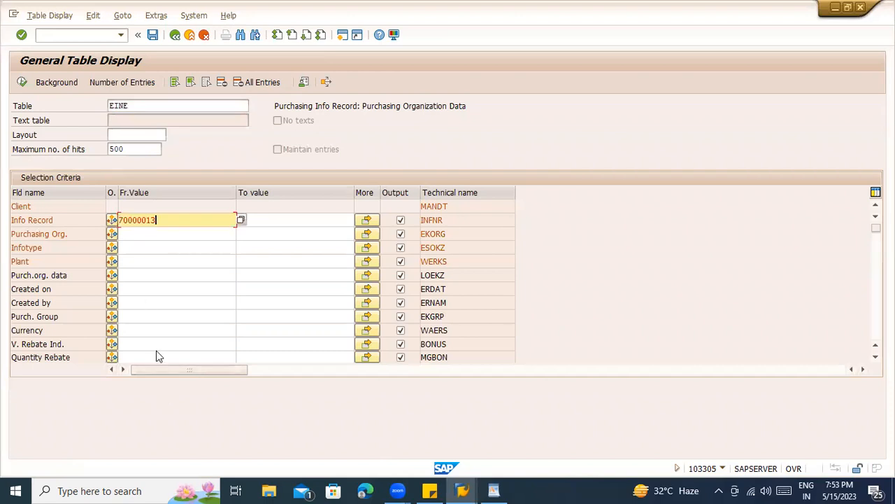
click(22, 82)
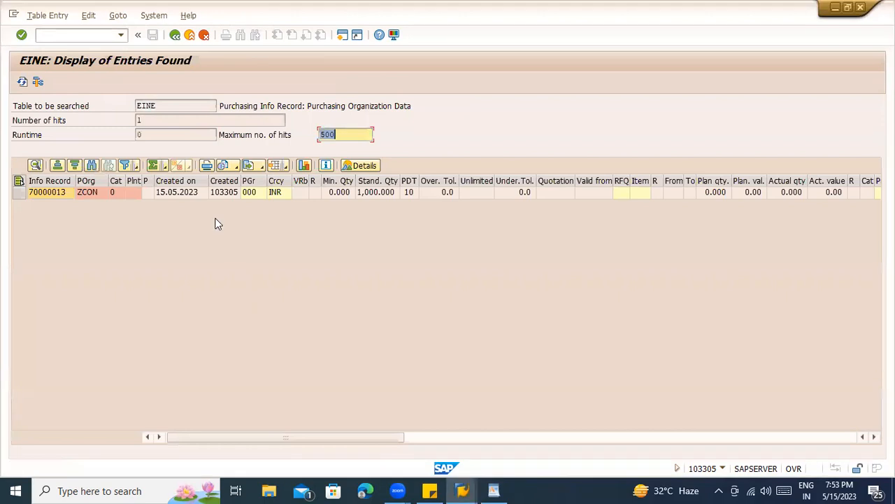
- Open info record 70000013 from the EINE list, then go back to the initial screen
double_click(199, 192)
key(alt+Tab)
key(alt+Tab)
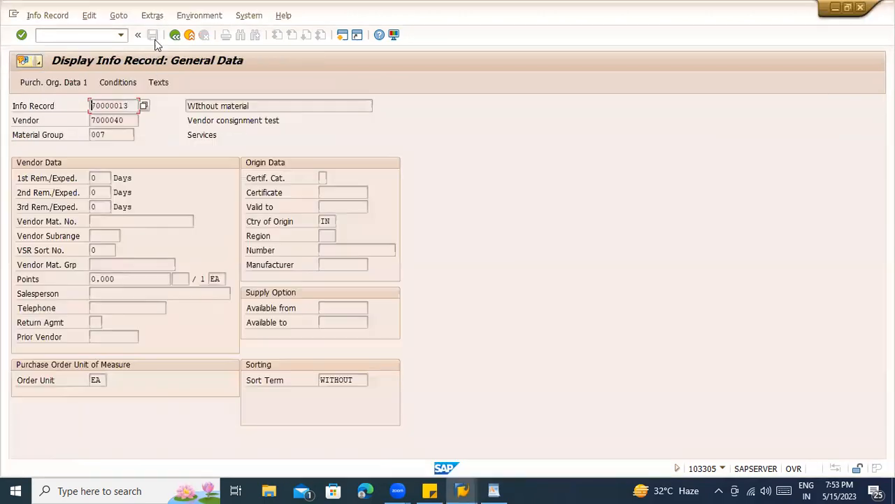
click(175, 34)
click(113, 149)
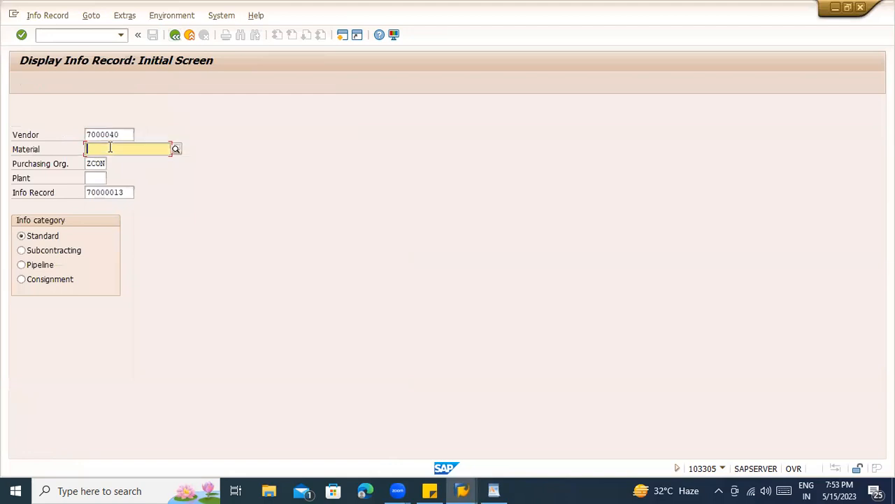
click(121, 166)
key(Return)
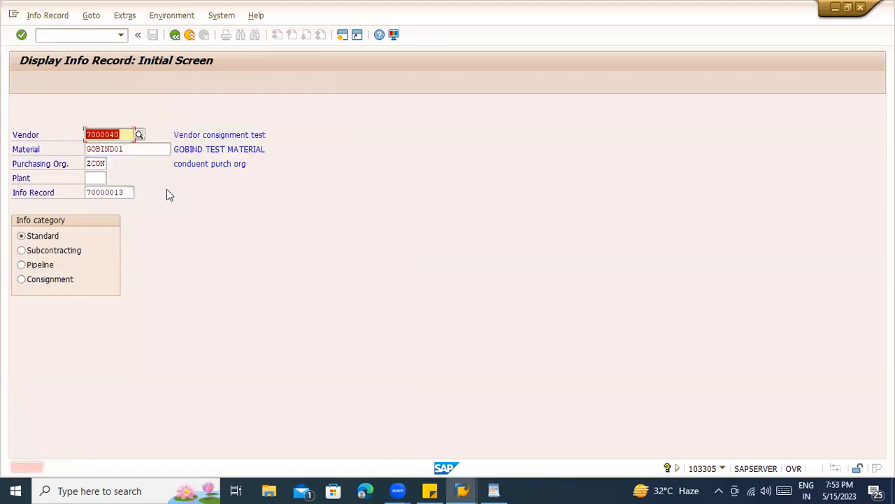
click(136, 148)
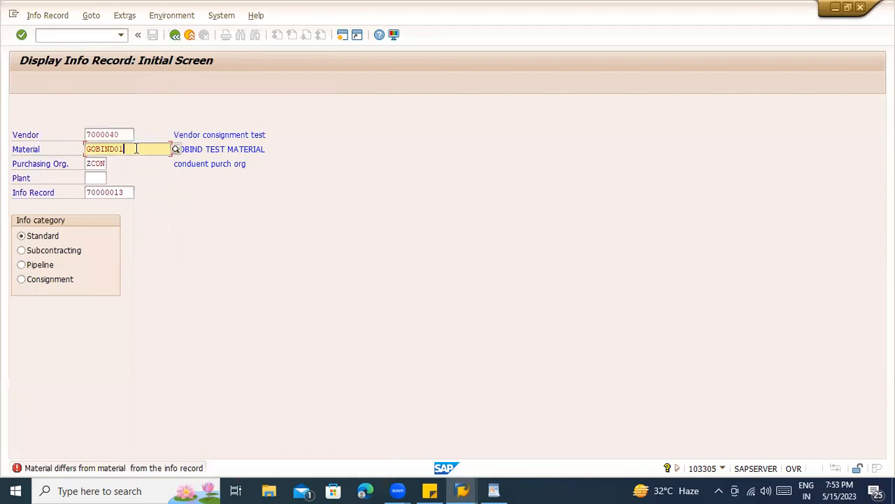
key(BackSpace)
key(BackSpace)
key(BackSpace)
key(BackSpace)
key(BackSpace)
key(BackSpace)
key(BackSpace)
key(BackSpace)
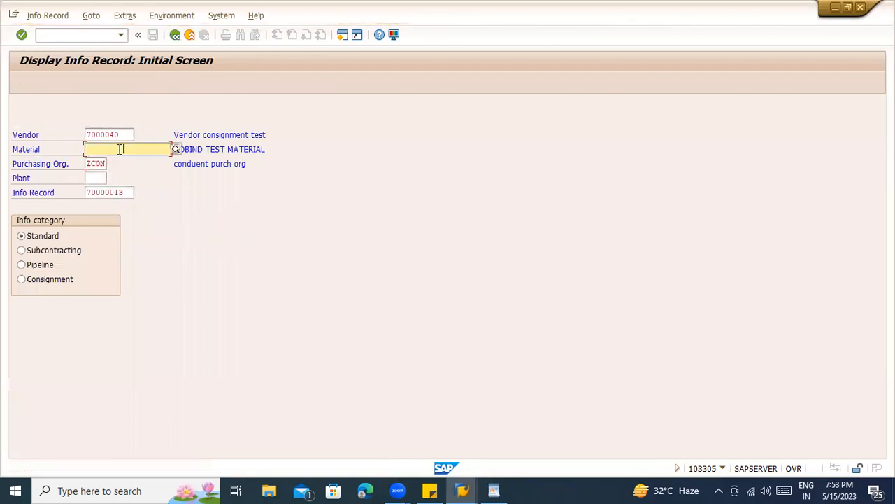
text(books)
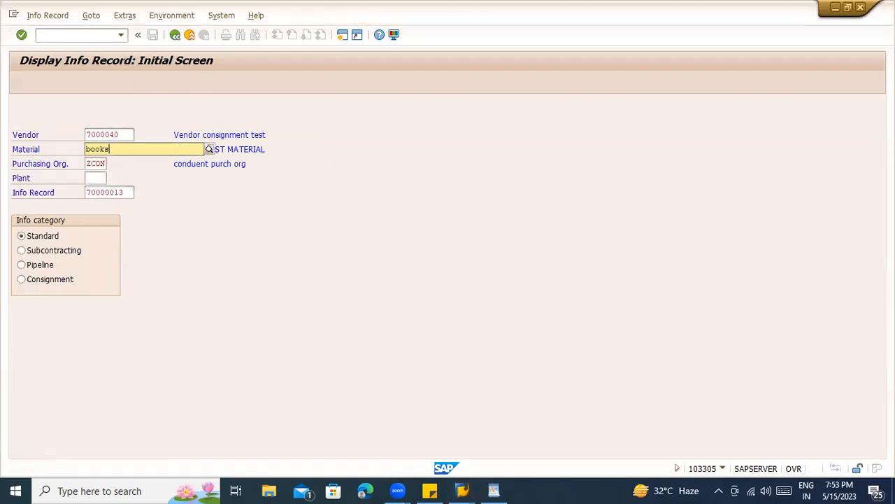
text(tst)
key(Return)
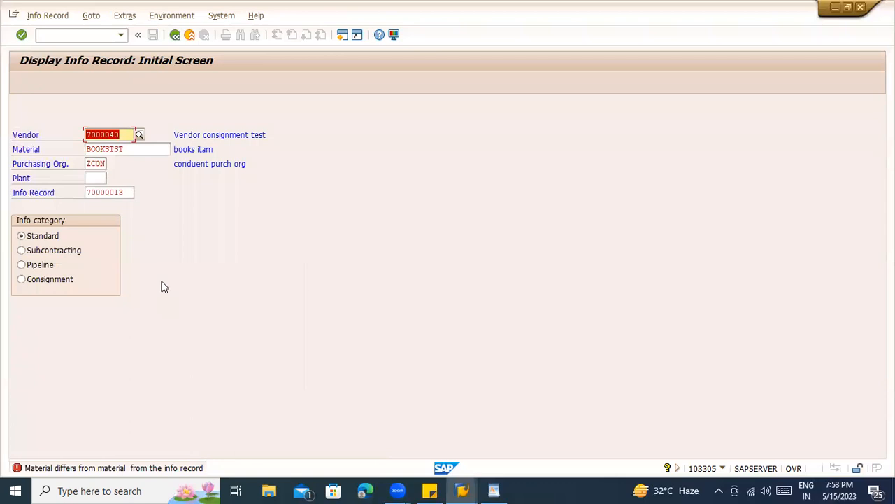
drag(126, 190, 61, 194)
key(BackSpace)
key(Return)
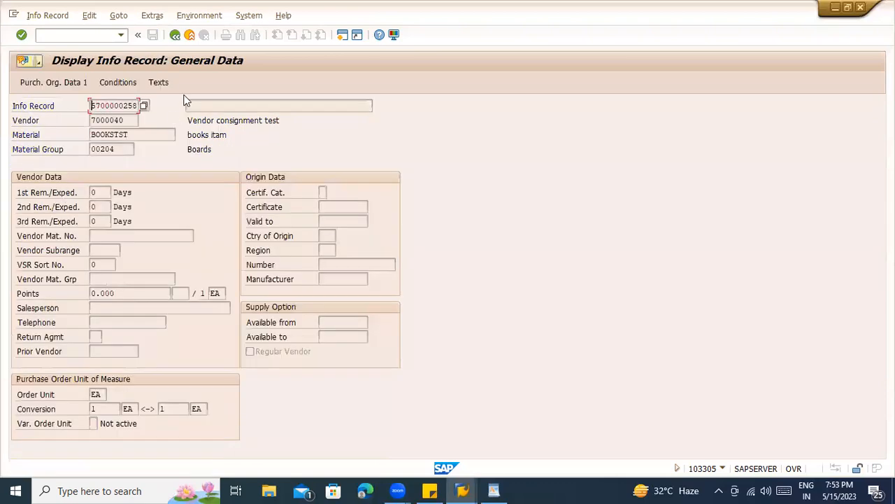
- Return to the initial screen and switch to creating a new info record
key(F3)
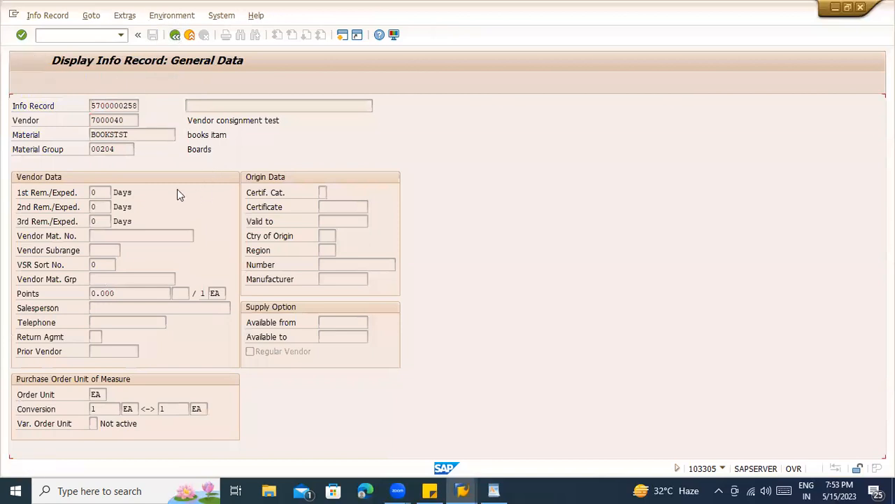
click(48, 15)
click(66, 44)
click(136, 149)
- Choose BOOKSTST1 as the material from the history list and switch toward the WordPad notes
text(1)
key(BackSpace)
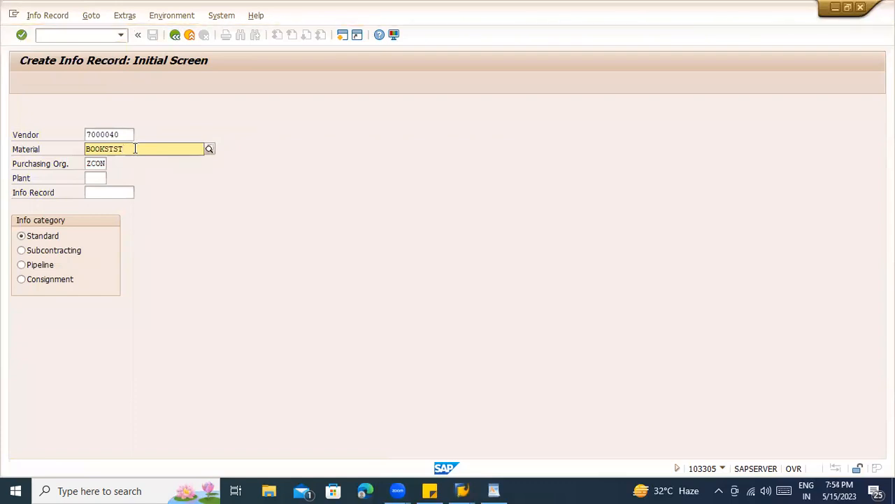
key(BackSpace)
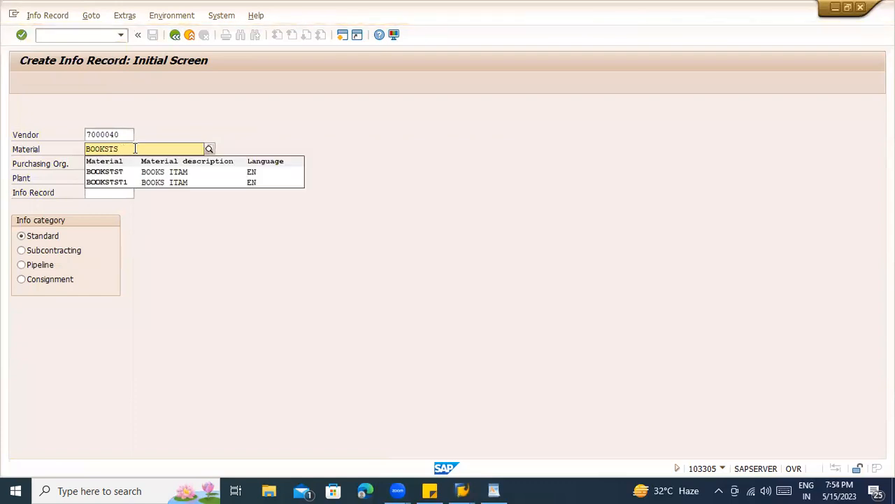
click(143, 183)
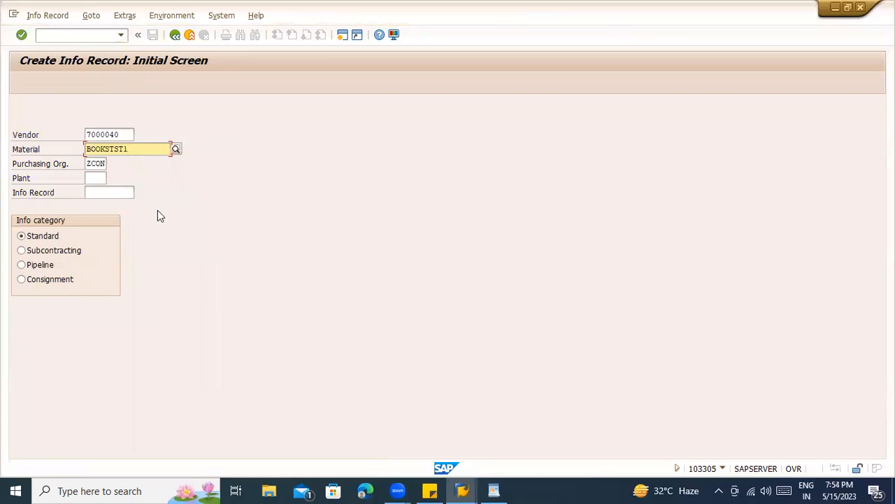
key(alt+Tab)
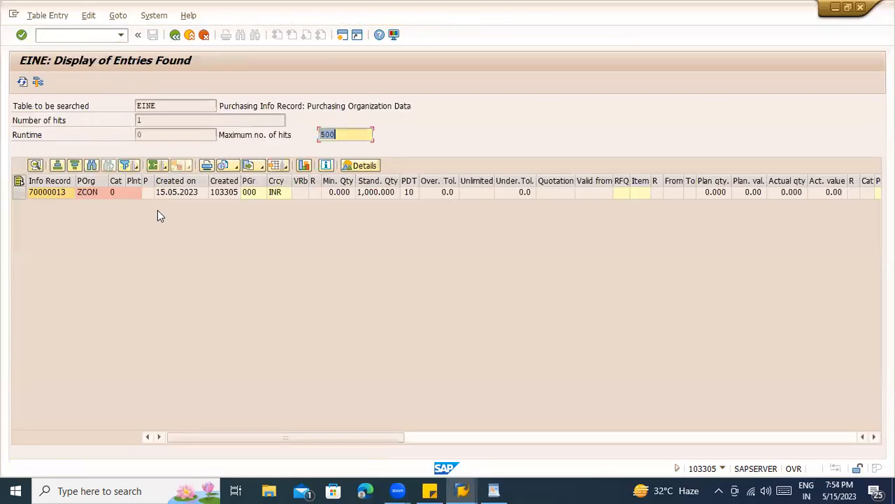
key(alt+Tab)
key(alt+Tab)
key(Tab)
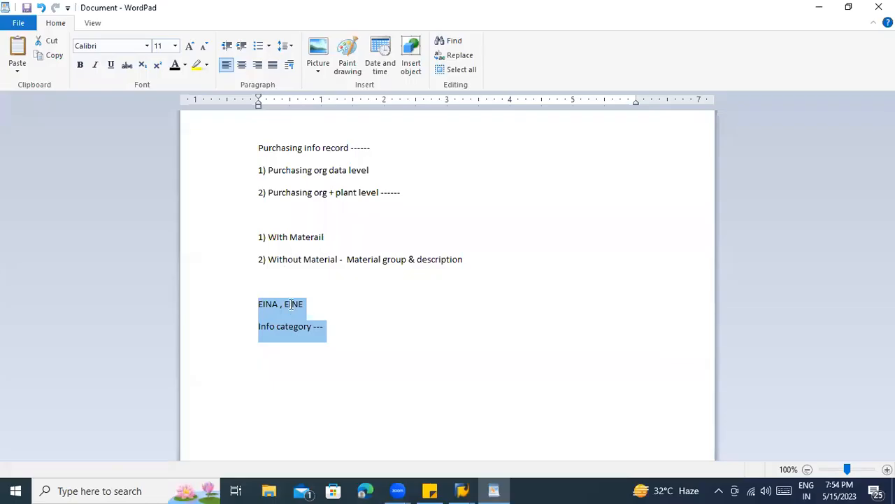
- Deselect the text in the WordPad notes and switch back to SAP
click(292, 303)
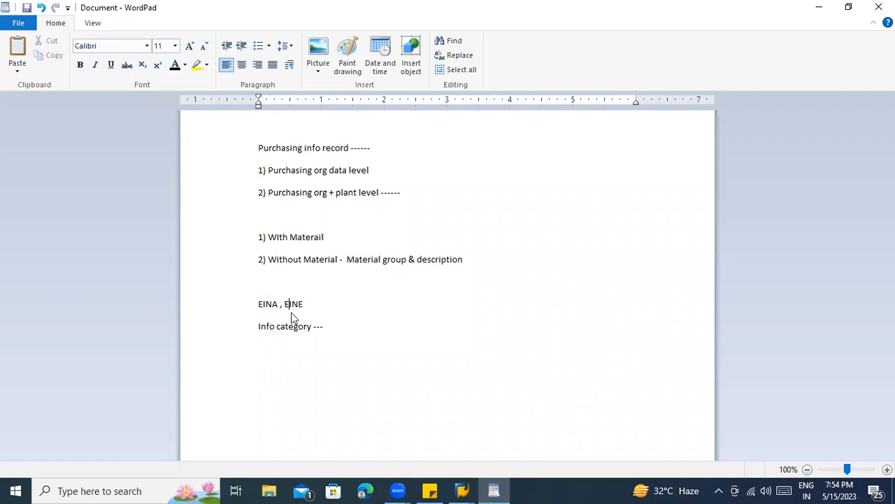
key(alt+Tab)
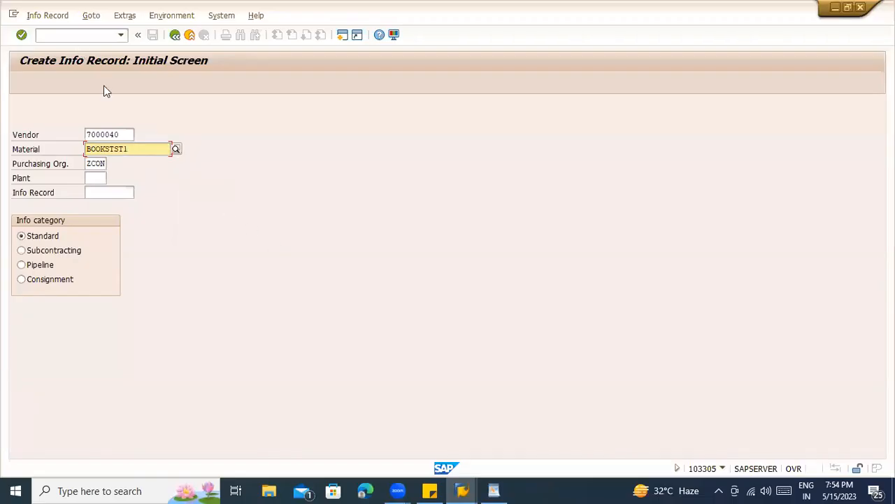
- Cycle the open windows to bring the WordPad notes forward
key(alt+Tab)
key(alt+Tab)
key(alt+shift+Tab)
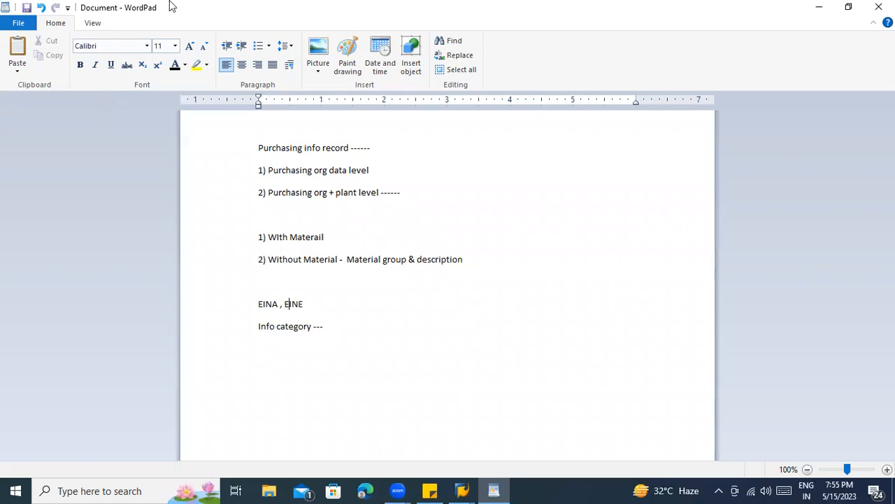
- Back in SAP, check the vendor/material combination, then try the shortened material BOOKS
click(325, 333)
key(alt+Tab)
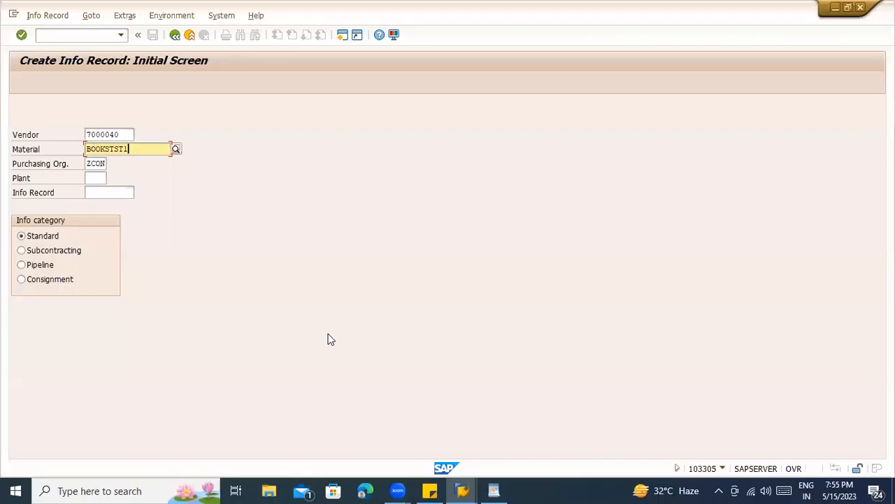
click(99, 179)
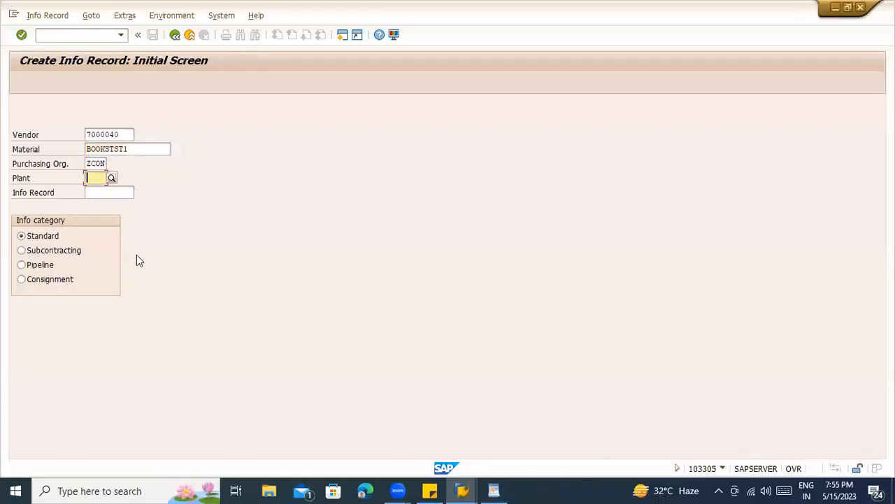
key(Return)
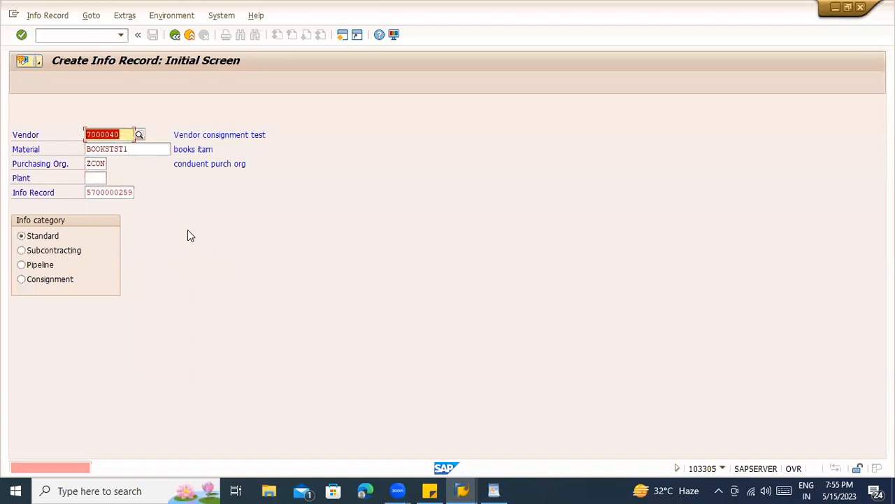
click(138, 149)
key(BackSpace)
key(BackSpace)
key(BackSpace)
key(BackSpace)
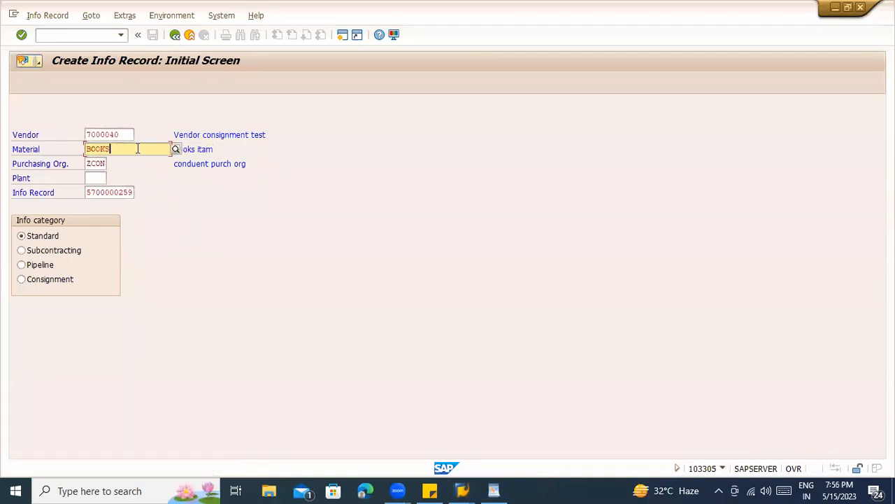
key(Return)
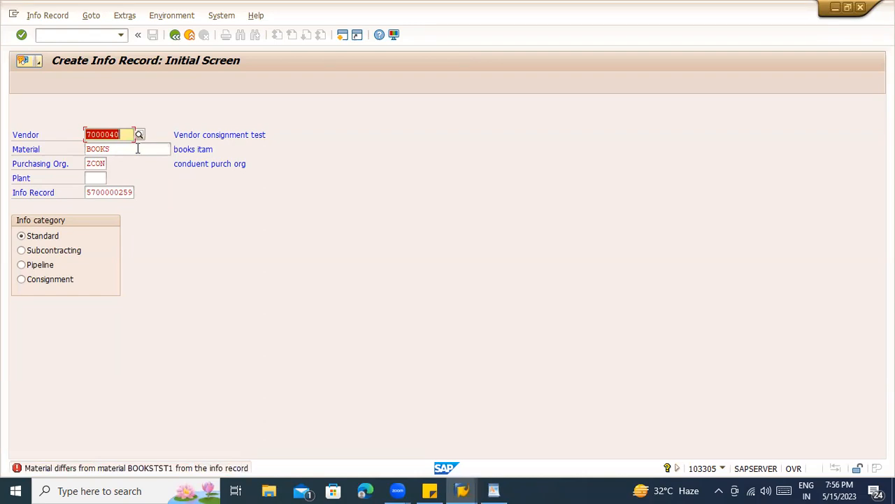
- Try vendor 7000039 with materials BOOKSTST and then BOOKSTST1
key(BackSpace)
click(137, 148)
key(BackSpace)
key(BackSpace)
text(39)
key(Return)
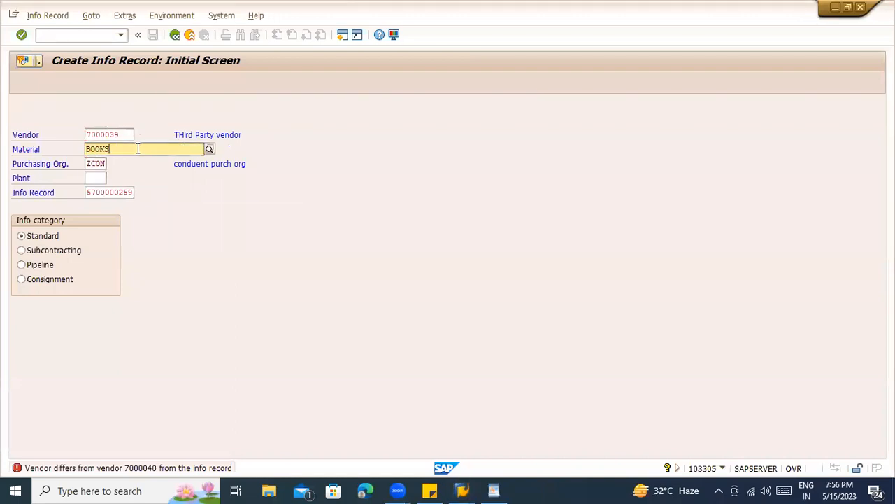
key(Down)
key(Return)
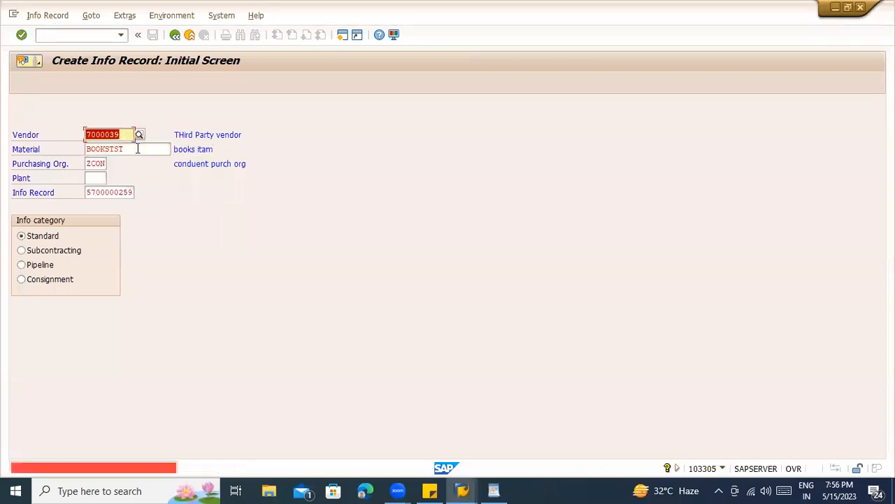
click(137, 149)
text(1)
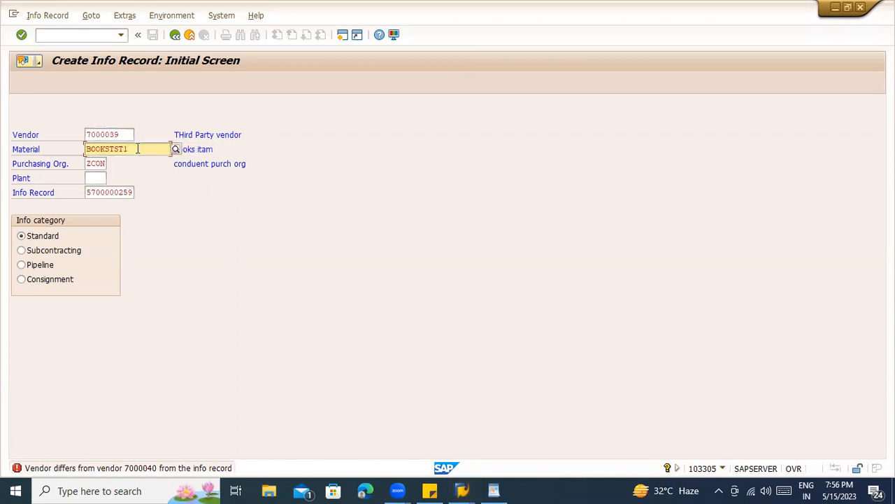
key(Return)
- Set vendor 7000041, clear the proposed info record number and proceed to General Data
key(BackSpace)
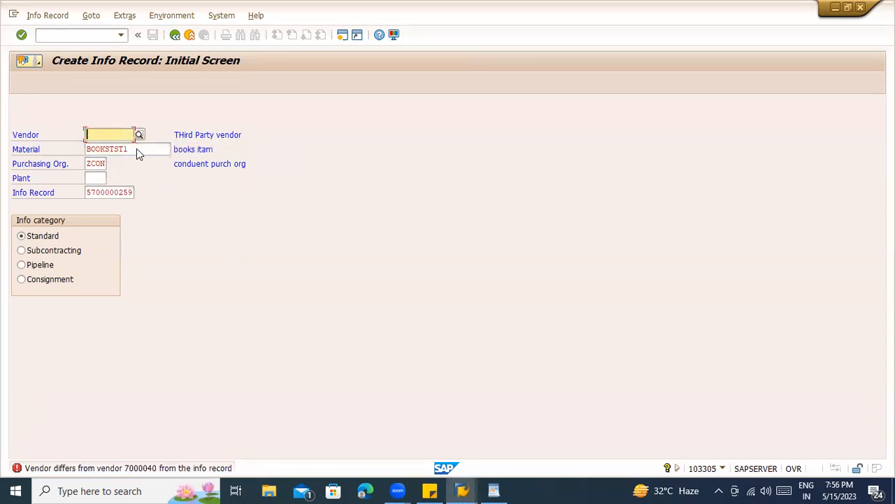
key(F4)
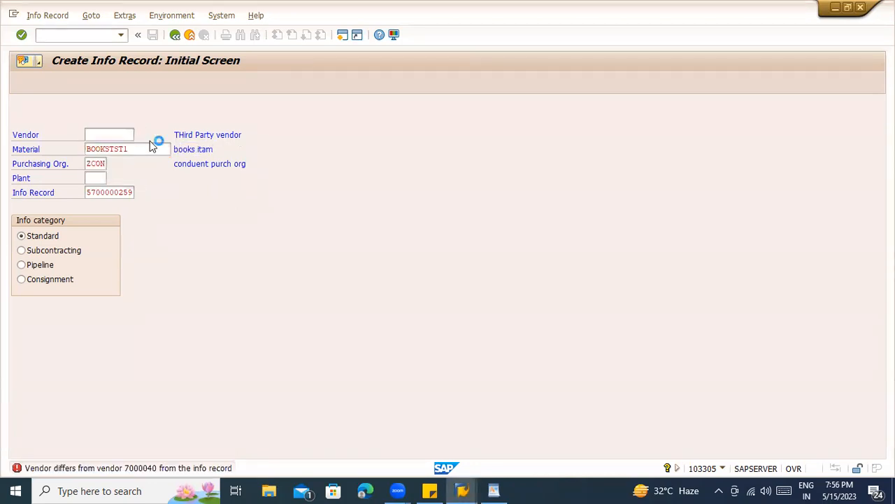
key(Escape)
click(91, 135)
click(111, 157)
key(Return)
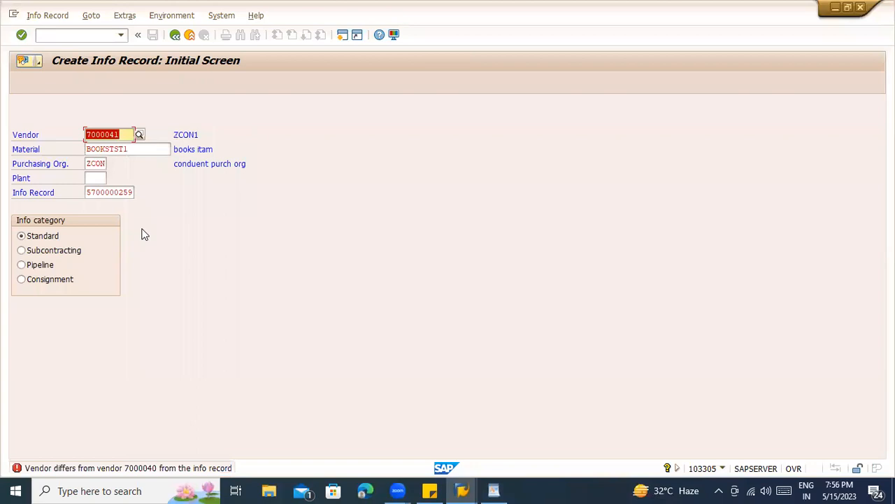
key(Tab)
key(Tab)
key(Tab)
key(Tab)
key(Delete)
key(Return)
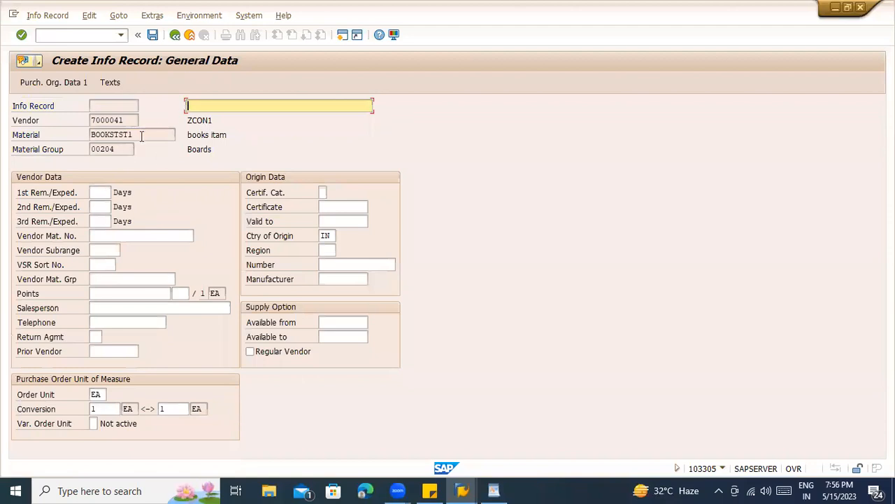
- Enter the short text 'Inforecord' for the BOOKSTST1 info record
double_click(105, 132)
click(269, 106)
text(IN)
key(BackSpace)
key(BackSpace)
text(nforecor)
key(Return)
- Set planned delivery time 10 days, standard quantity 1000 and net price 200
key(Return)
key(space)
key(Down)
key(Return)
key(space)
key(Down)
key(Return)
key(space)
key(Down)
key(Down)
key(Return)
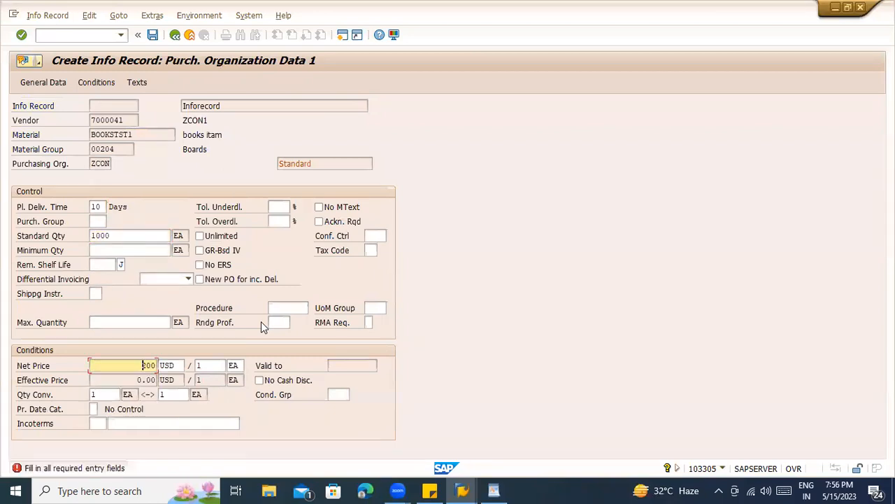
- Fill in the purchasing group and save the standard info record
key(Return)
key(space)
key(Down)
key(Return)
key(Return)
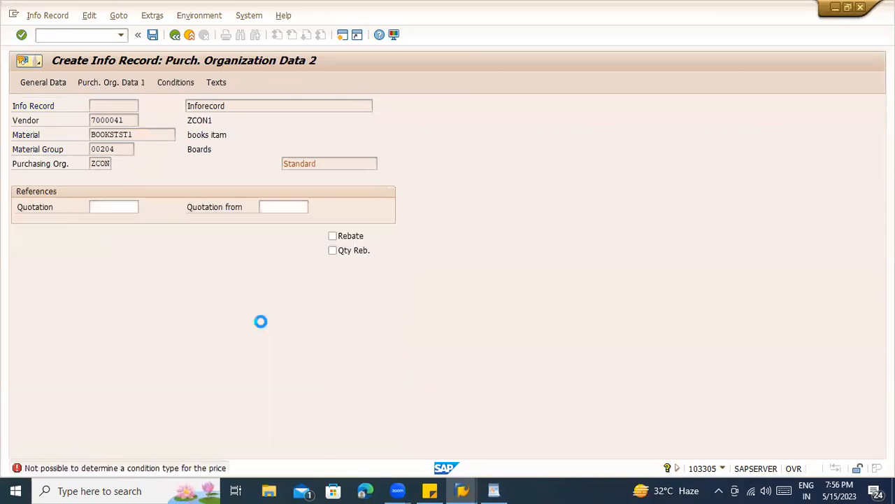
key(Return)
key(Return)
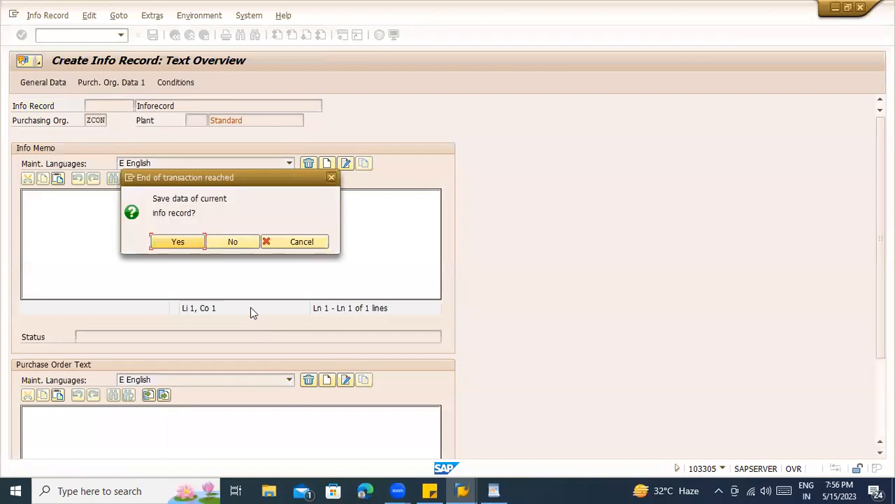
click(179, 241)
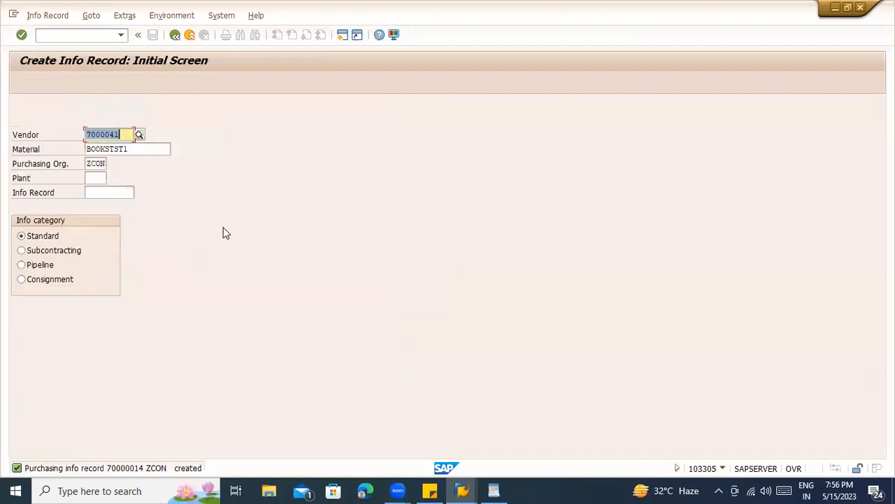
- Choose the Subcontracting info category and proceed to its purchasing organisation data
click(50, 254)
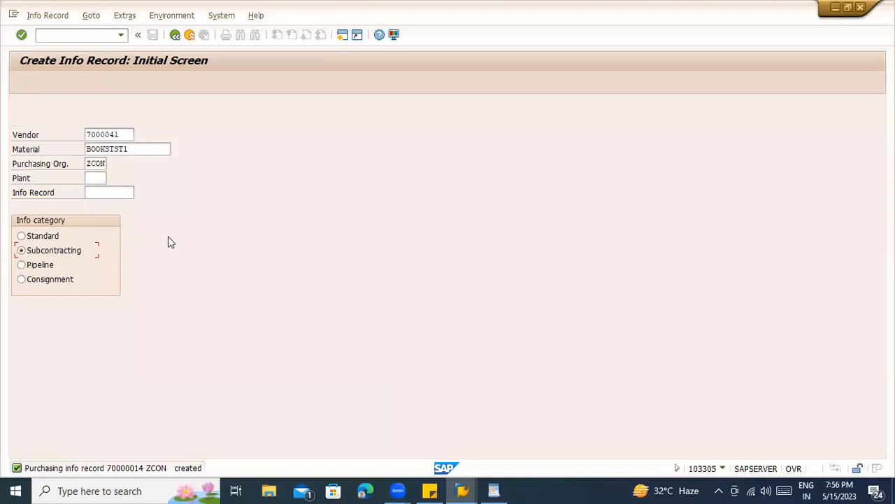
key(Return)
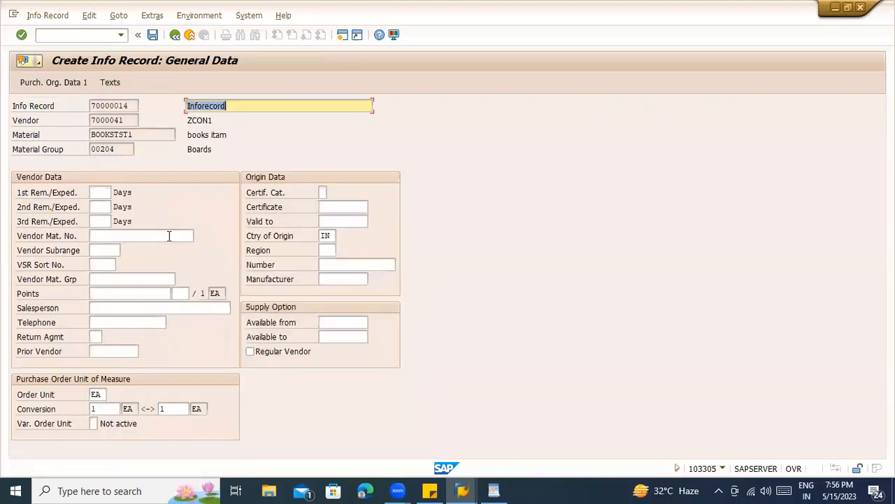
key(Return)
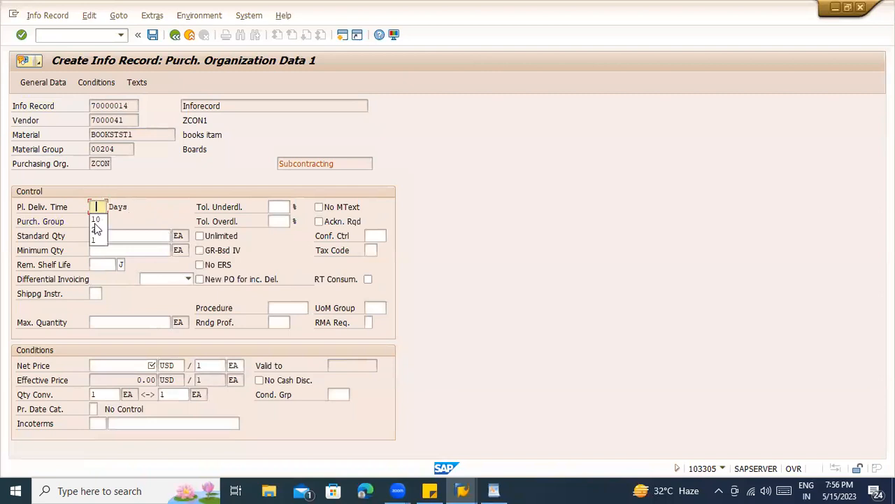
- Enter 10 days delivery, quantity 100, net price 300, purchasing group 000, and save
click(96, 220)
click(105, 236)
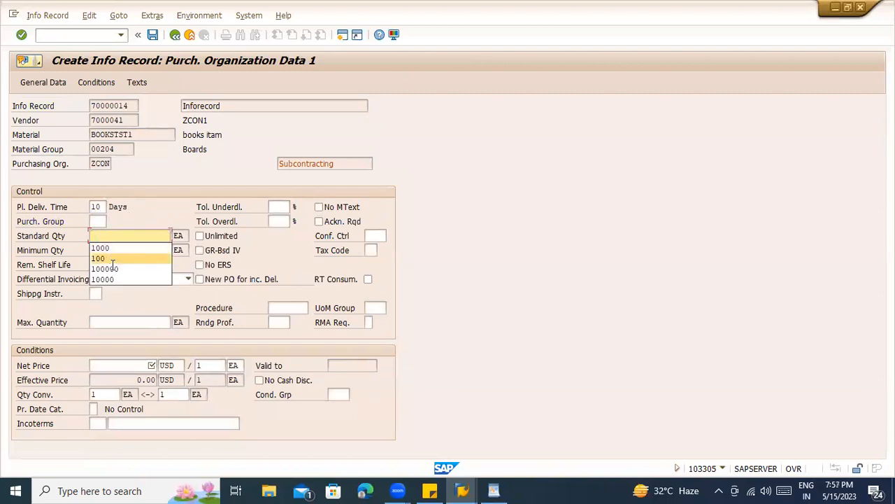
click(102, 256)
click(135, 366)
text(300)
key(Return)
click(105, 235)
key(Return)
key(Return)
key(Return)
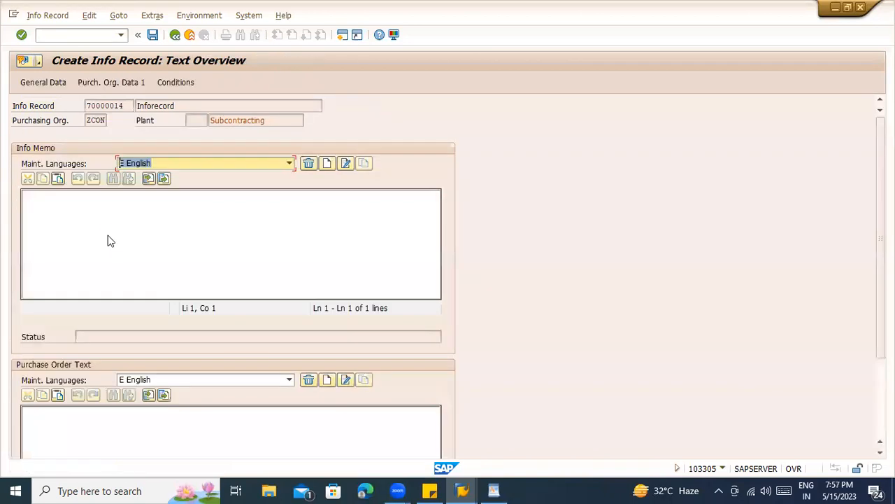
key(Return)
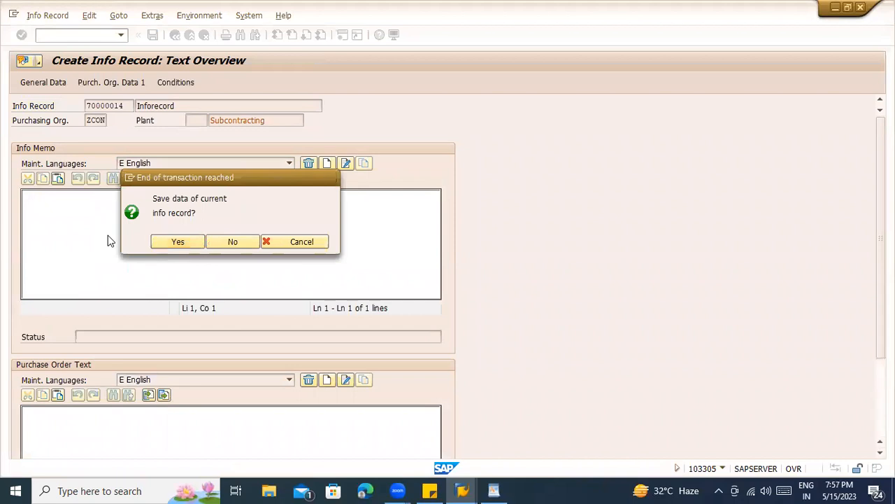
click(40, 264)
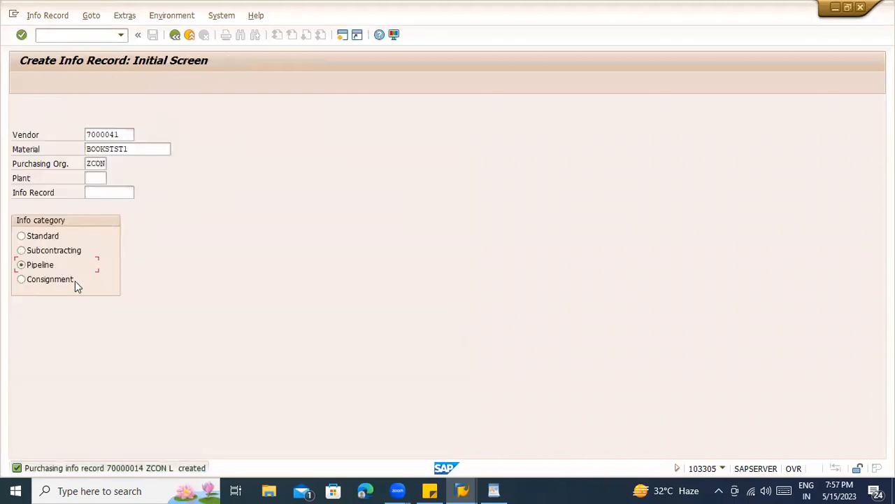
- Enter pipeline data: 2 days planned delivery, standard quantity 100, net price 300
key(Return)
key(Return)
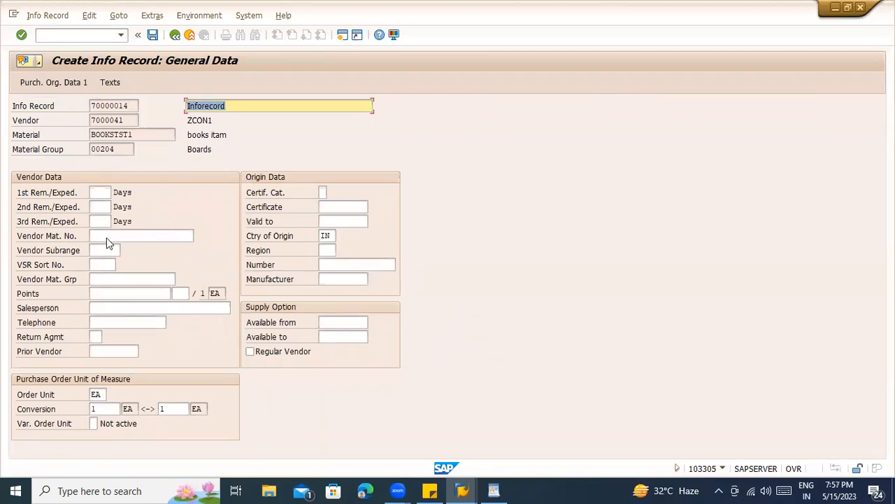
key(Return)
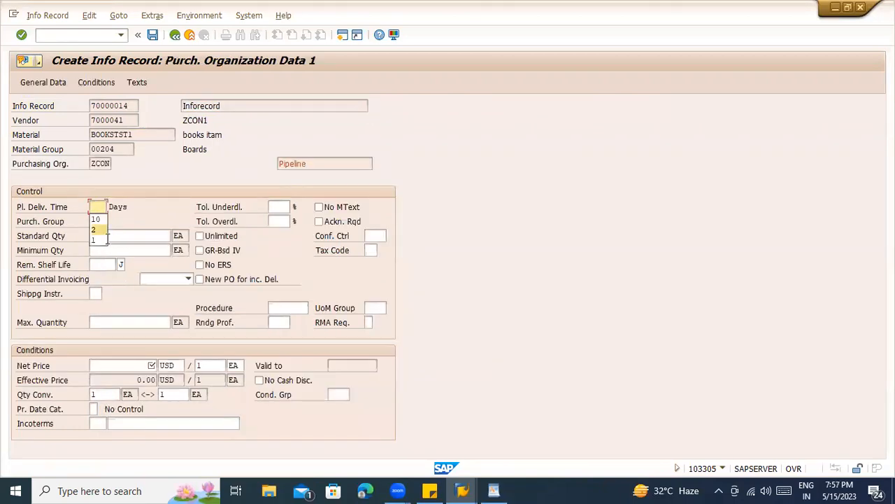
text(2)
key(Return)
text(100)
key(Return)
text(300)
key(Return)
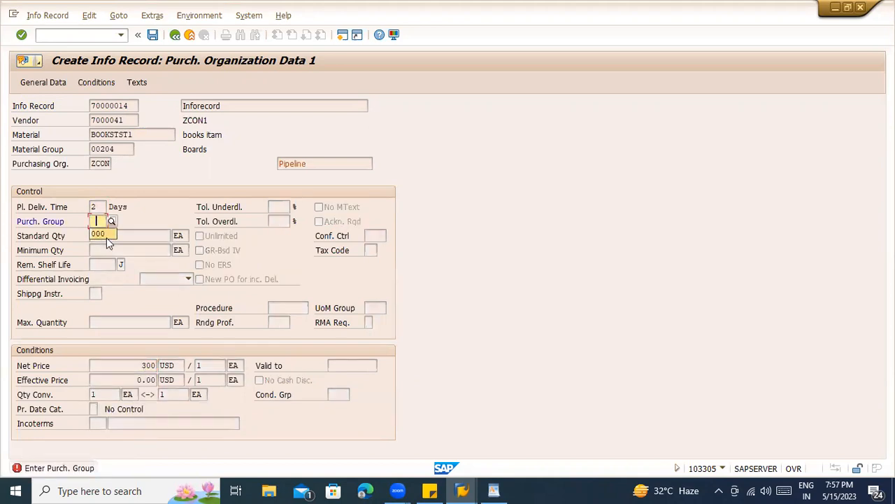
- Save the pipeline info record and start a Consignment info record
key(Return)
key(Return)
key(Return)
key(Return)
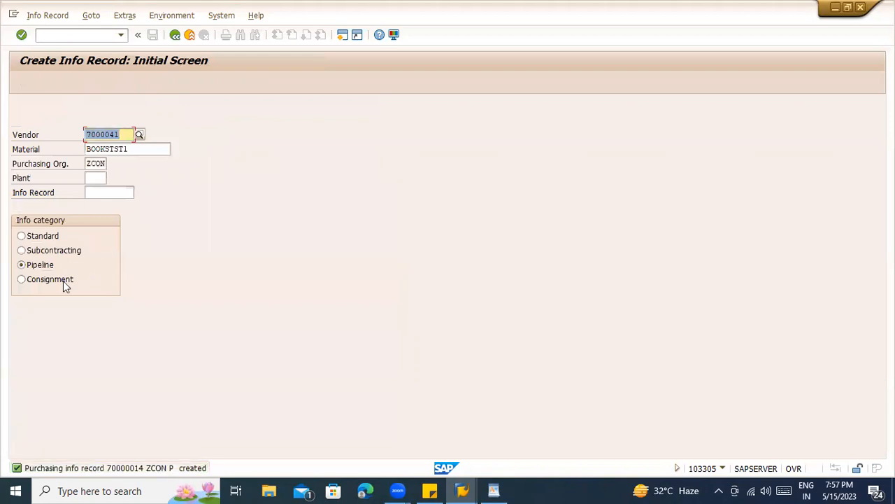
click(63, 280)
key(Return)
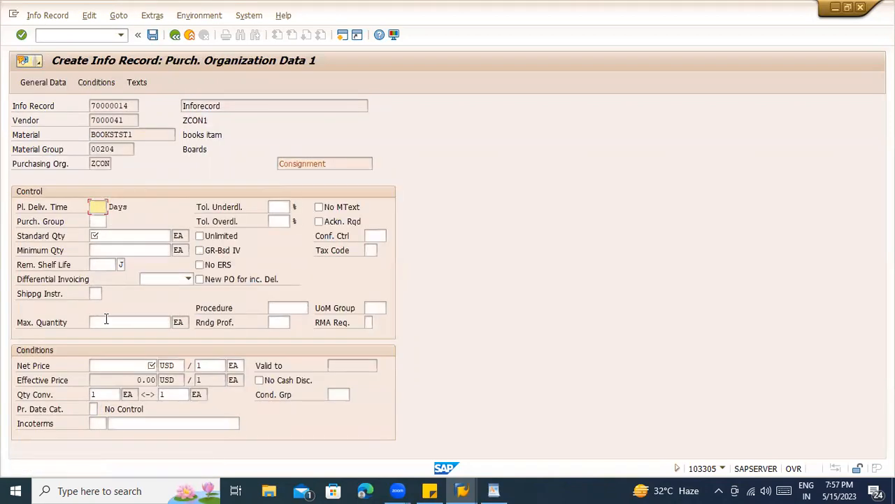
- Save the consignment record with 12 days, quantity 10000, net price 2000, purchasing group 000
text(12)
key(Return)
key(Down)
key(Down)
key(Down)
key(Down)
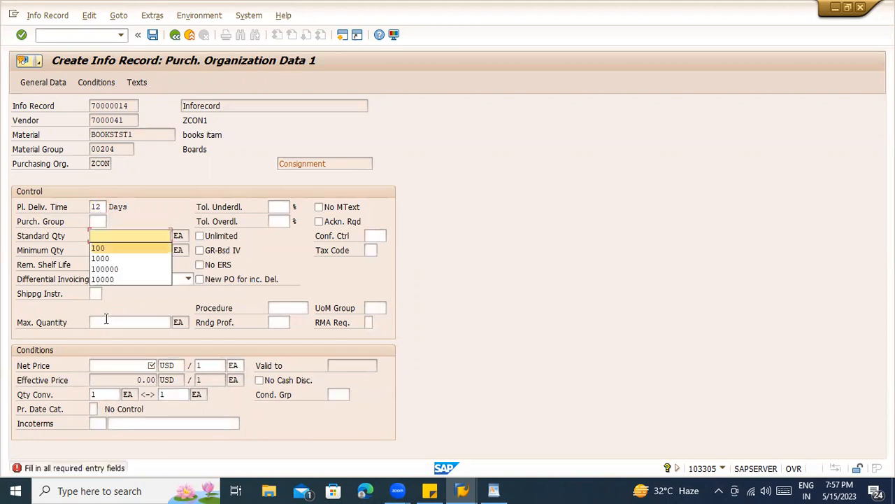
key(Return)
key(Return)
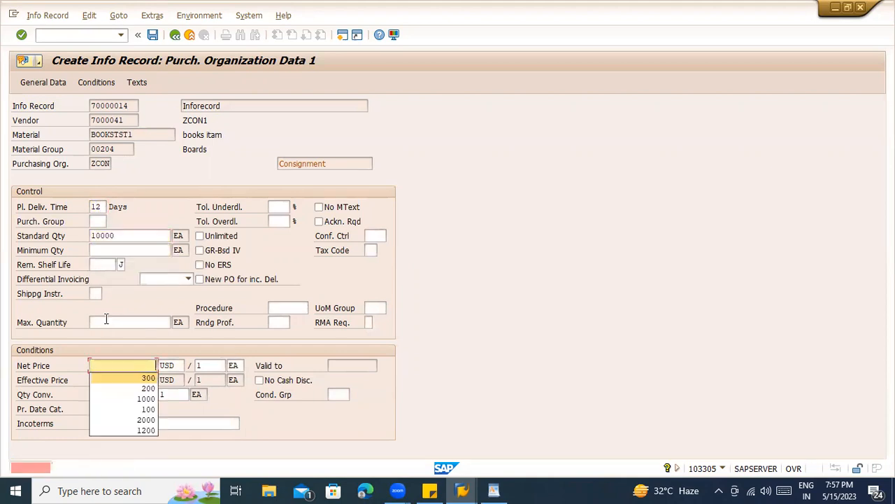
key(Down)
key(Down)
key(Down)
key(Down)
key(Down)
key(Return)
key(Return)
text(000)
key(Return)
key(Return)
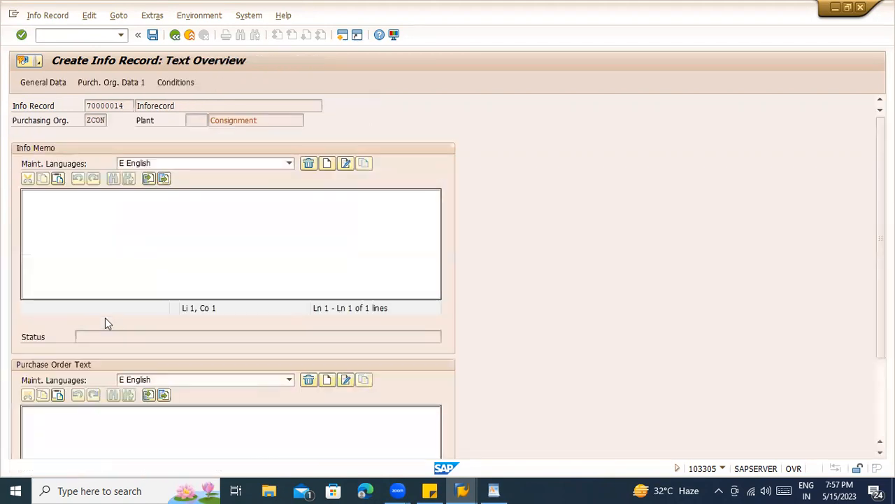
key(Return)
key(Return)
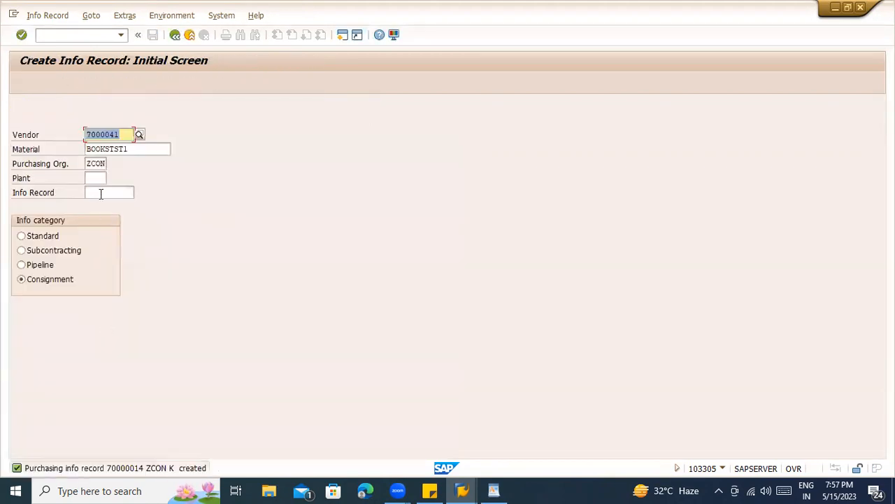
- Start a consignment record for plant ZCON with net price 300 and proceed toward saving
click(95, 179)
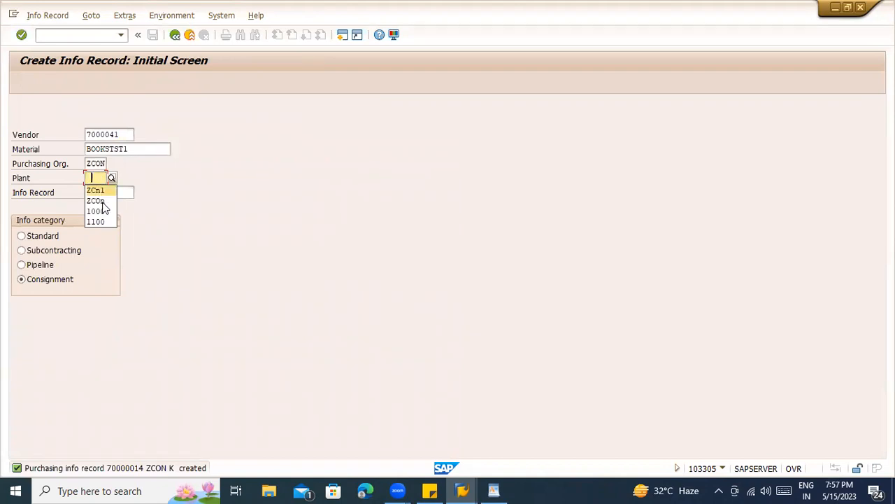
click(98, 201)
key(Return)
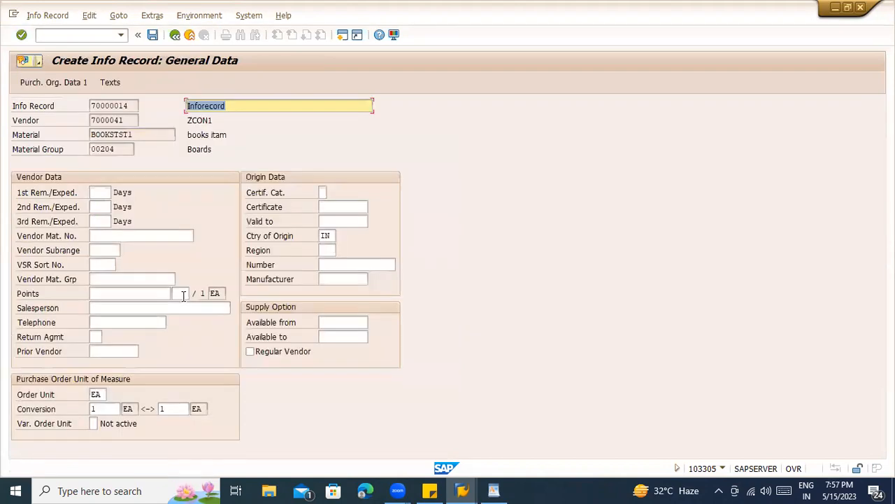
key(Return)
key(Return)
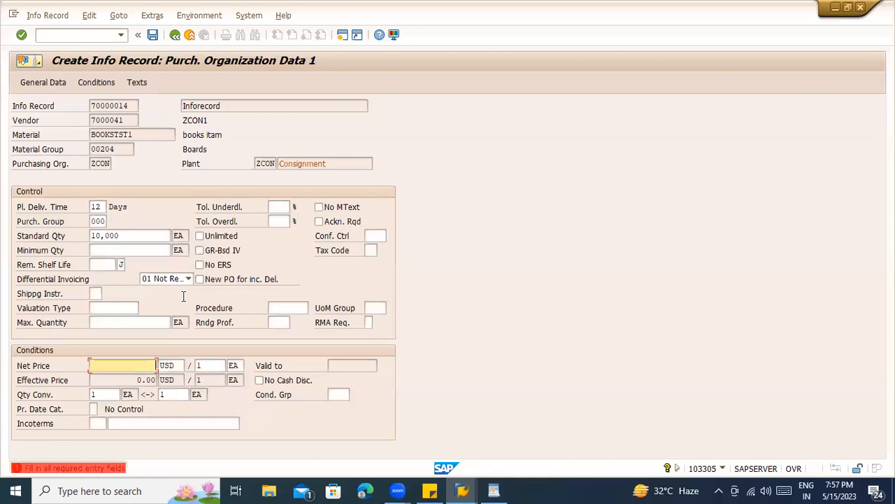
key(Down)
key(Down)
key(Return)
key(Return)
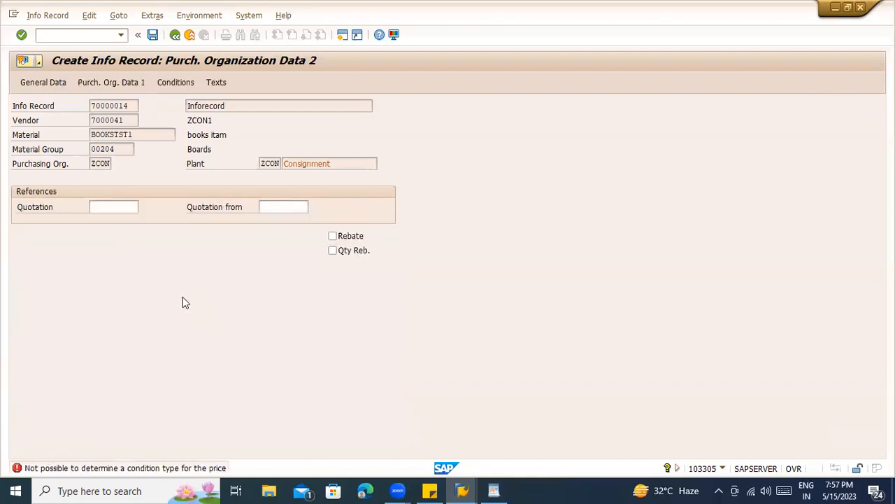
key(Return)
key(Return)
key(Return)
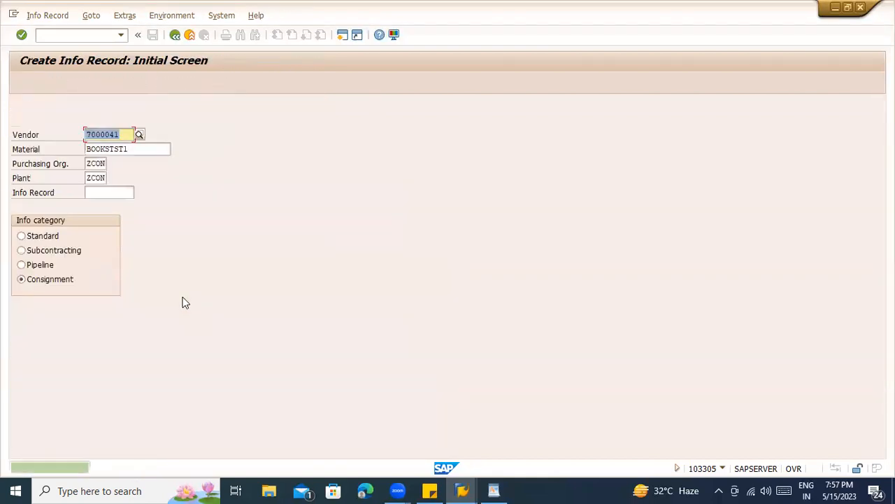
- Leave the EINE list and open table EINA in the data browser
key(alt+Tab)
key(alt+Tab)
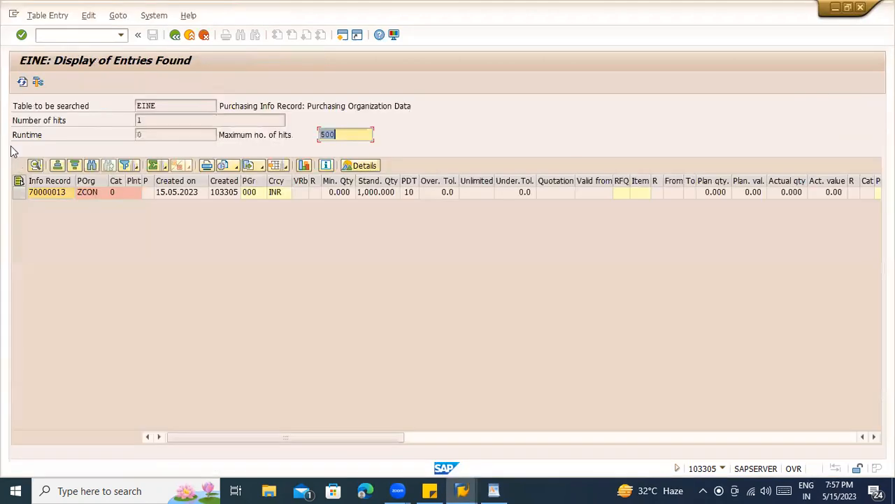
click(23, 82)
click(175, 36)
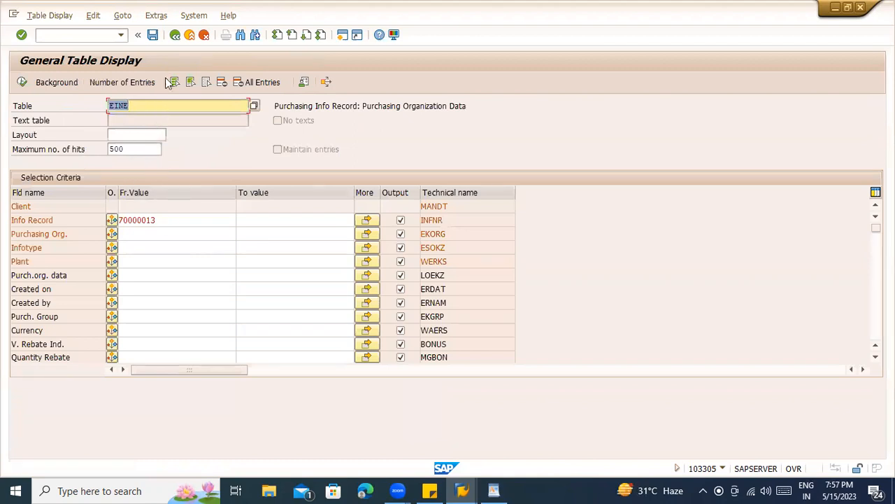
text(ein)
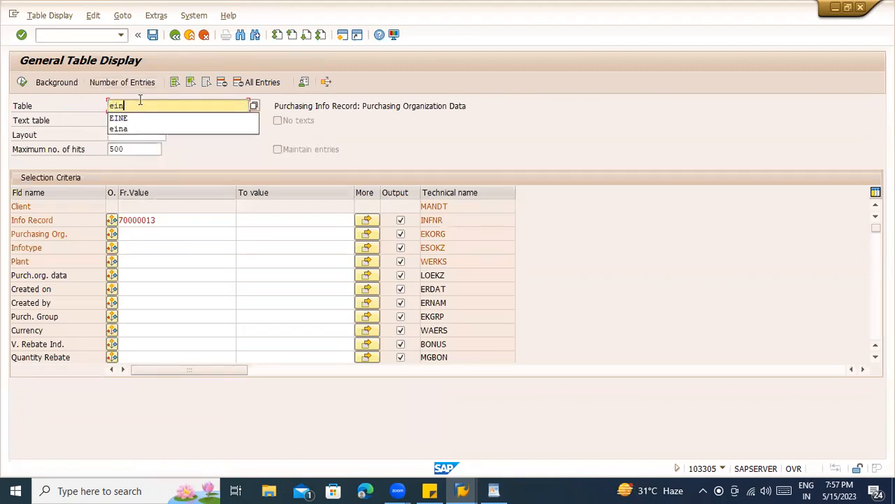
text(a)
key(Return)
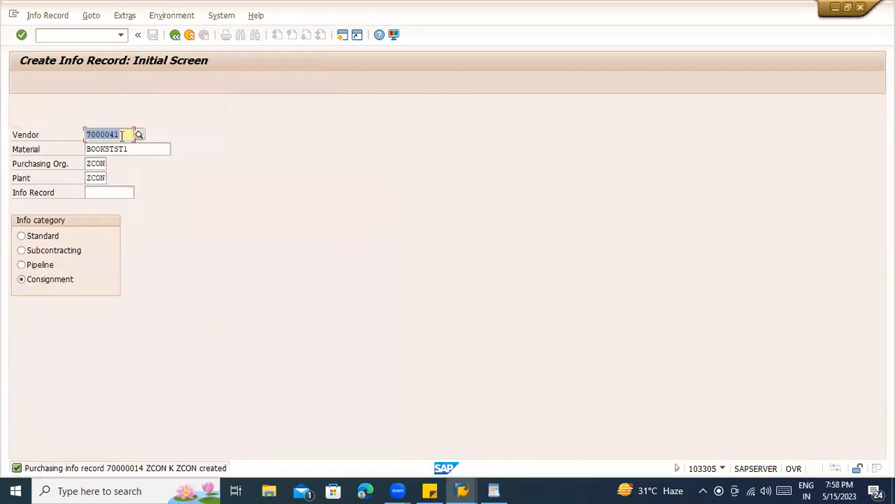
- Search EINA for material BOOKSTST1 and vendor 7000041
key(Tab)
key(ctrl+c)
click(87, 149)
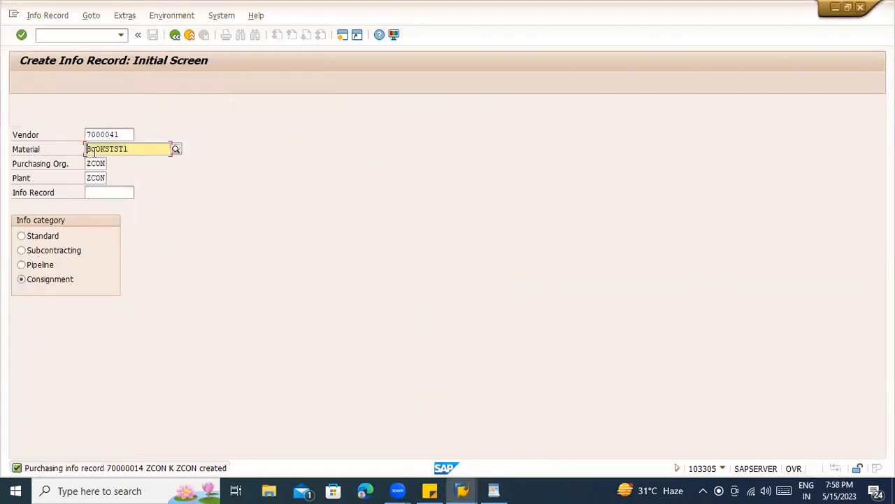
key(alt+Tab)
click(147, 234)
key(ctrl+v)
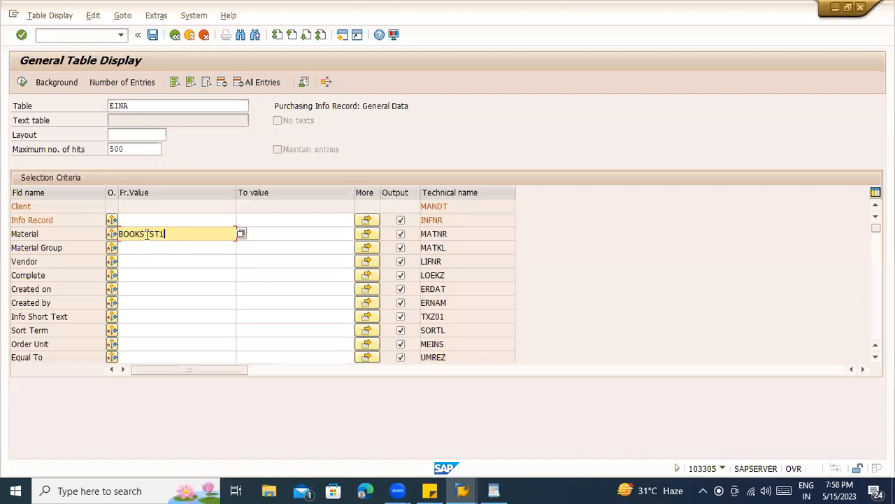
click(144, 217)
key(alt+Tab)
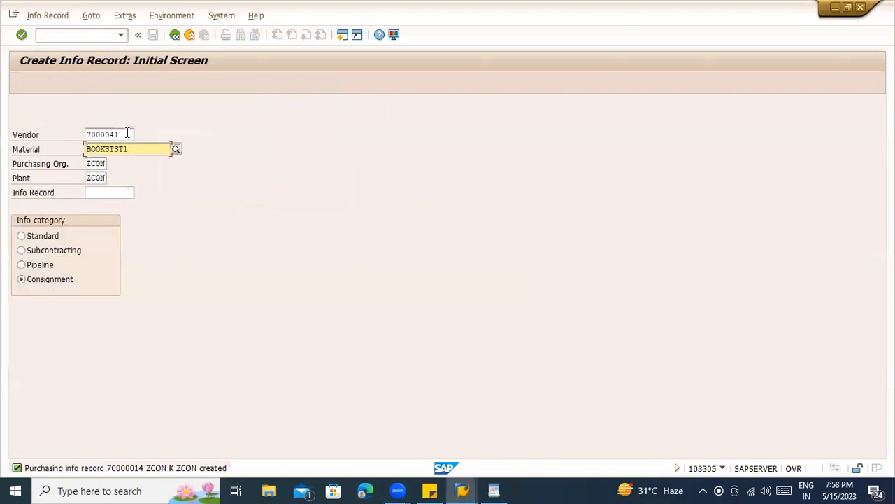
drag(128, 134, 70, 135)
key(ctrl+c)
key(alt+Tab)
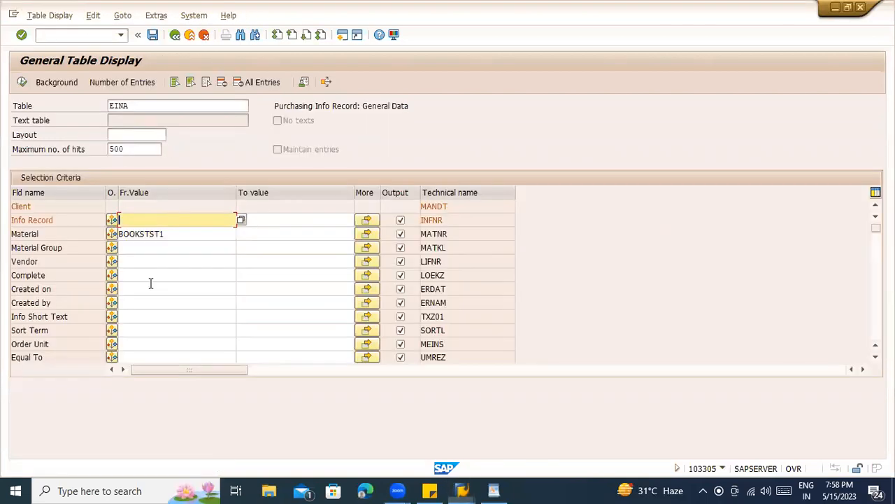
click(131, 261)
key(ctrl+v)
click(23, 83)
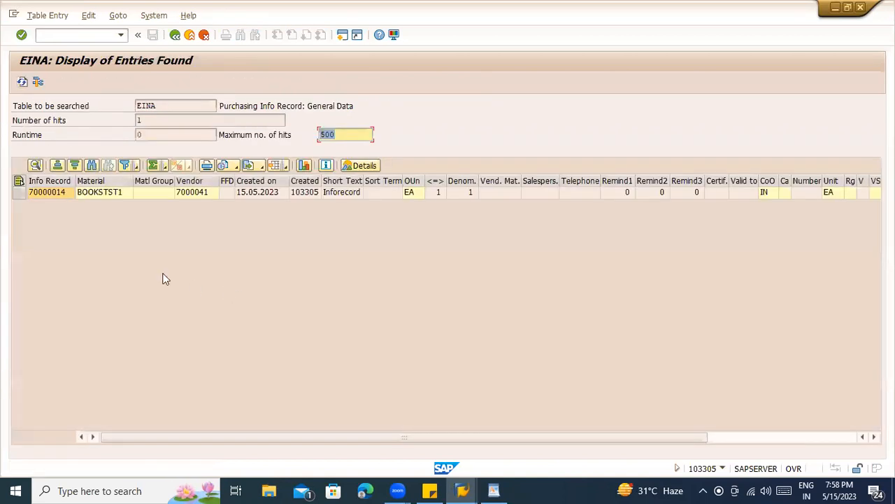
- Copy info record 70000014 and list its entries in table EINE
click(63, 193)
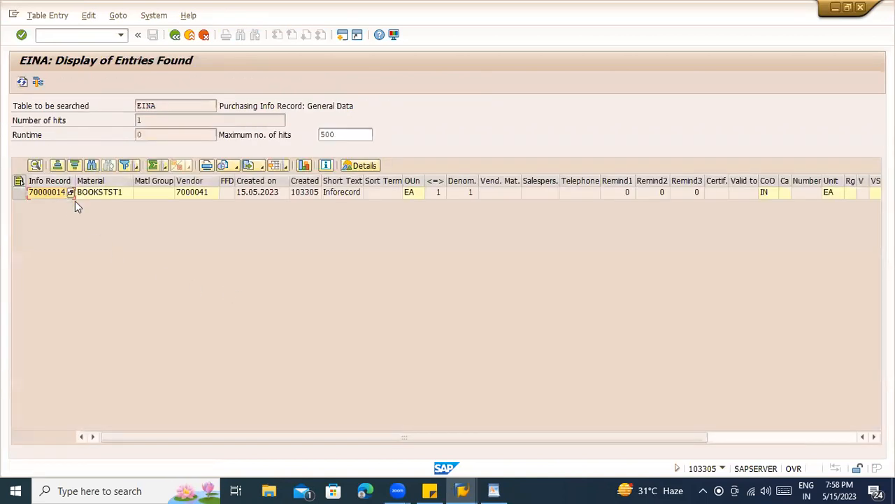
key(ctrl+c)
click(188, 36)
text(eine)
key(Return)
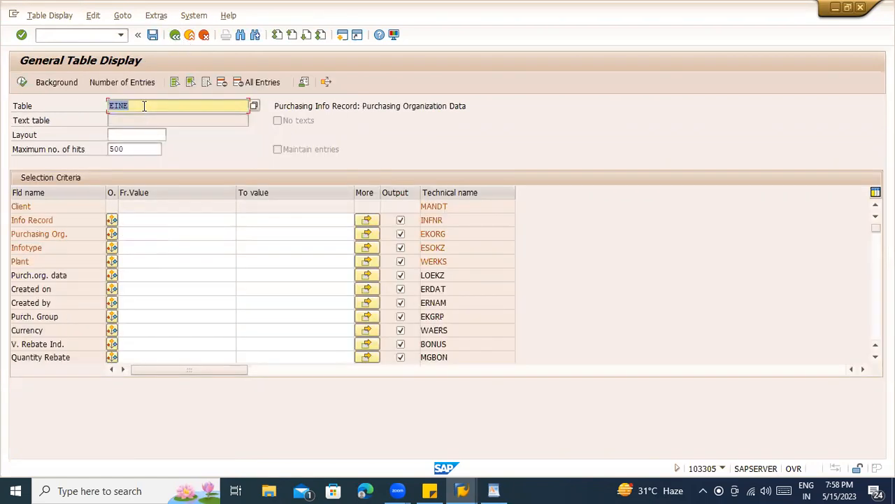
click(148, 220)
key(ctrl+v)
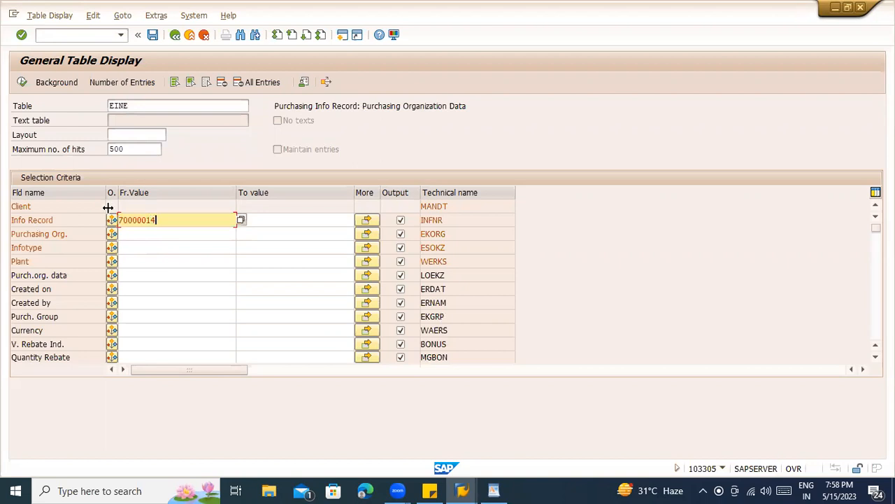
click(24, 84)
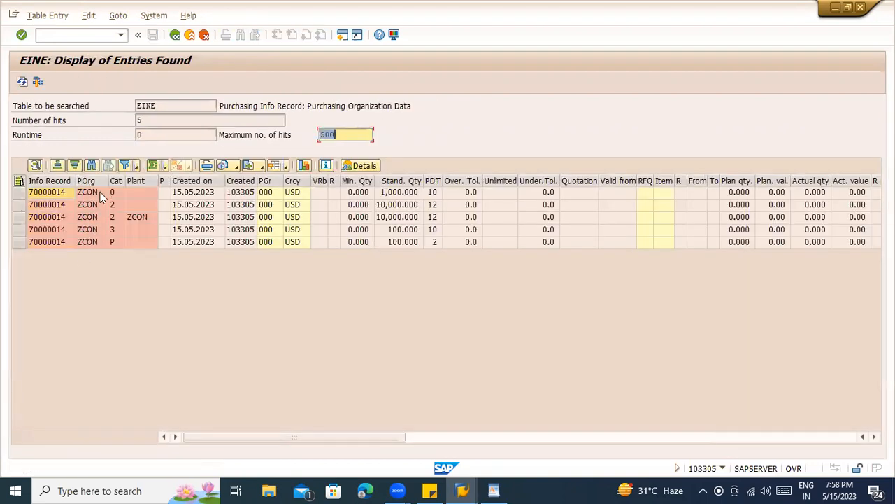
- Review the EINE Info Record and POrg columns against the Create Info Record material and vendor
click(51, 182)
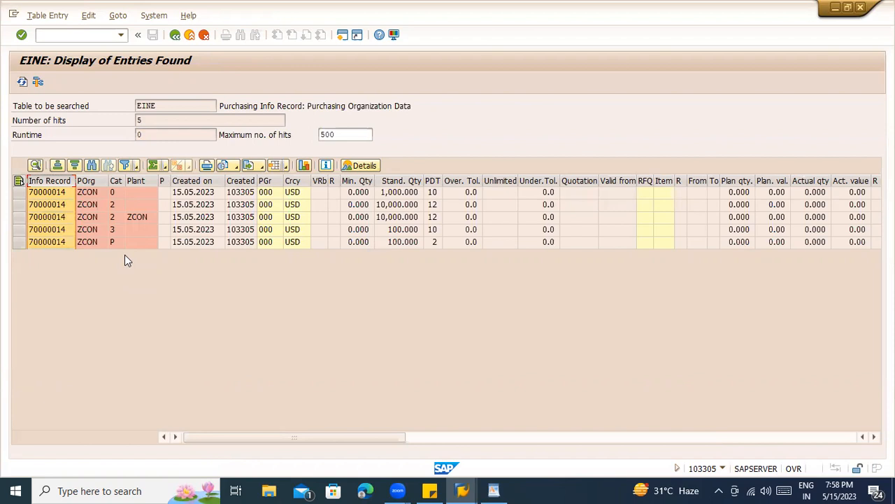
click(84, 190)
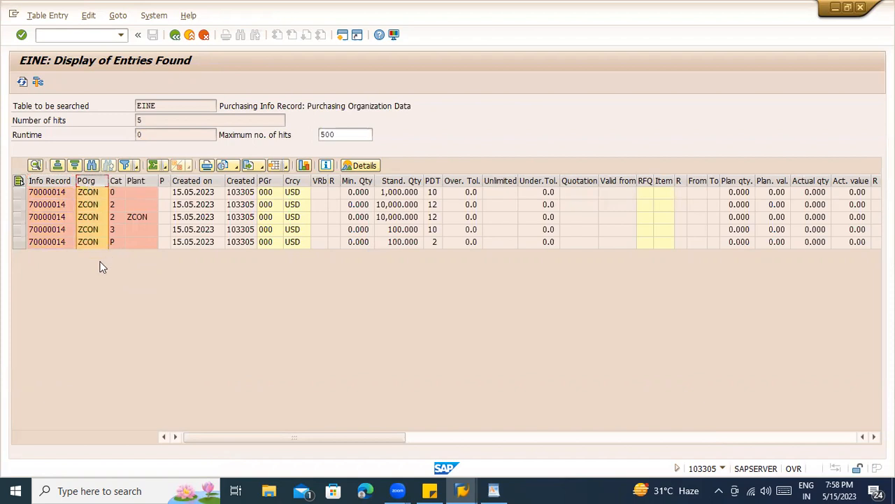
key(alt+Tab)
click(125, 148)
click(124, 135)
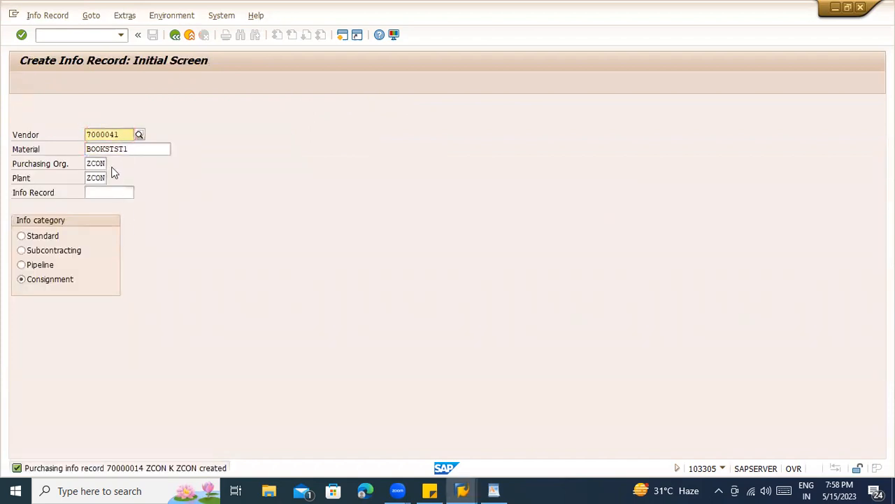
key(alt+Tab)
- Recheck the info record entries, then exit the results and table display
click(54, 182)
click(54, 191)
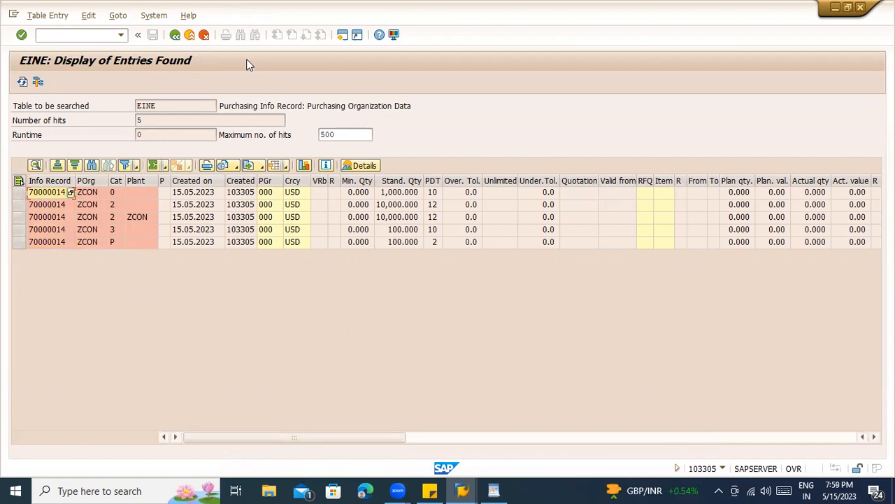
key(alt+Tab)
click(189, 34)
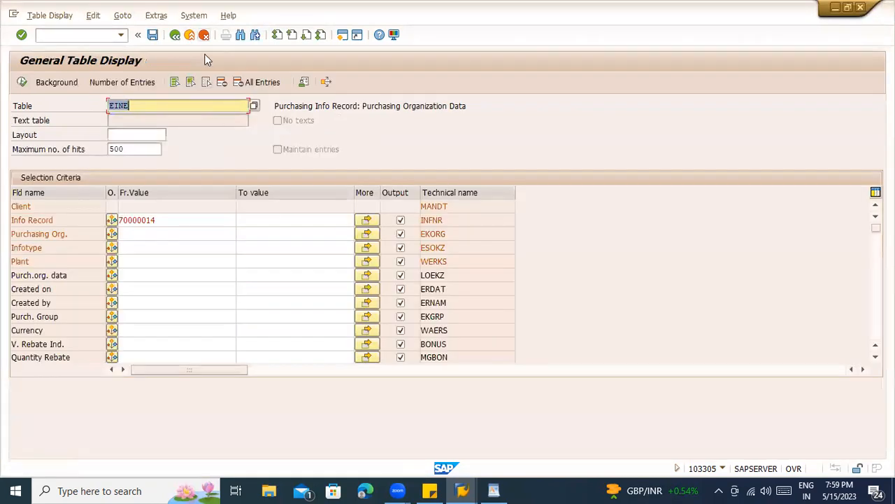
click(191, 35)
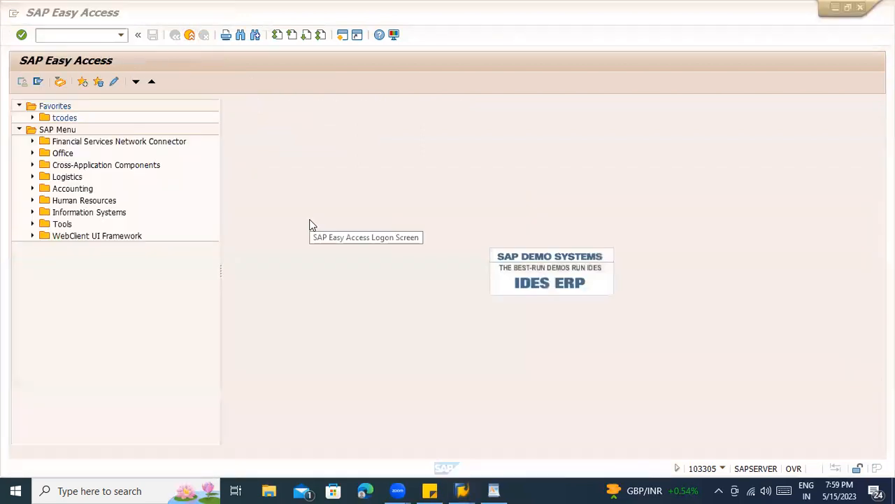
- Exit Create Info Record and launch ME01 source list maintenance for BOOKSTST1 at plant ZCON
key(alt+Tab)
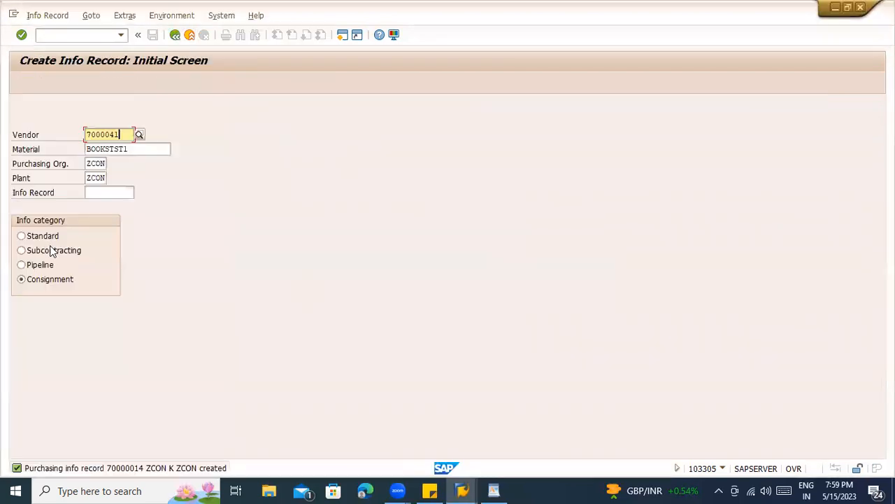
click(189, 35)
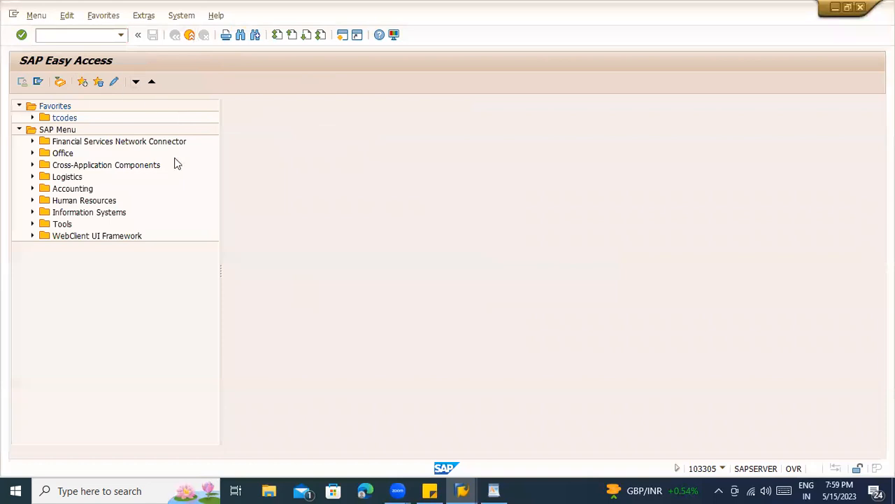
text(ME01)
key(Return)
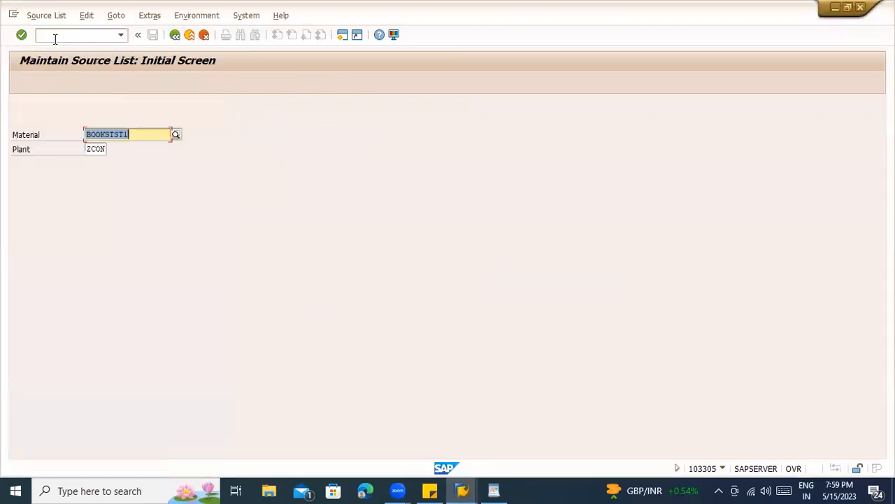
click(138, 133)
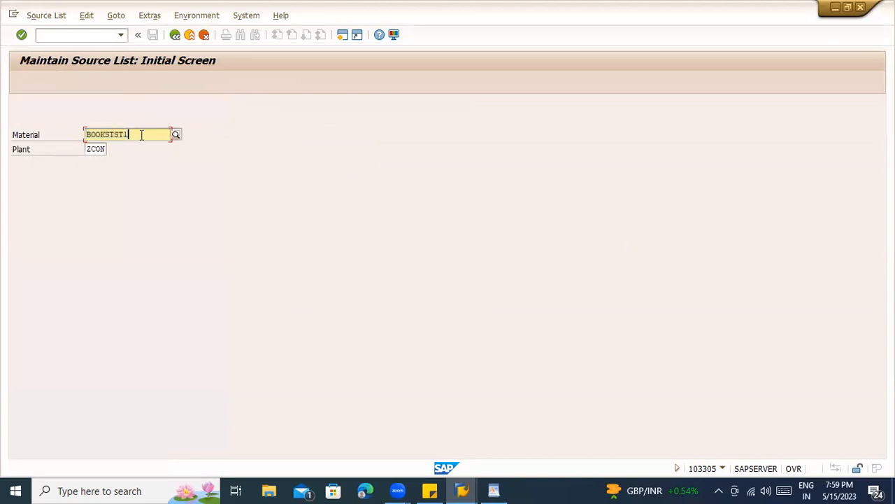
key(alt+Tab)
key(alt+Tab)
key(alt+Tab)
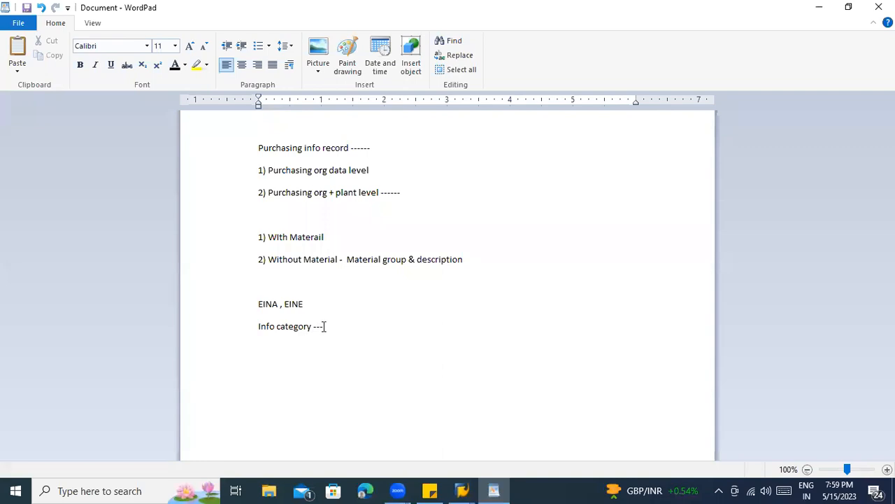
- Clear the old info record notes and start with a 'Source List :' heading
key(ctrl+a)
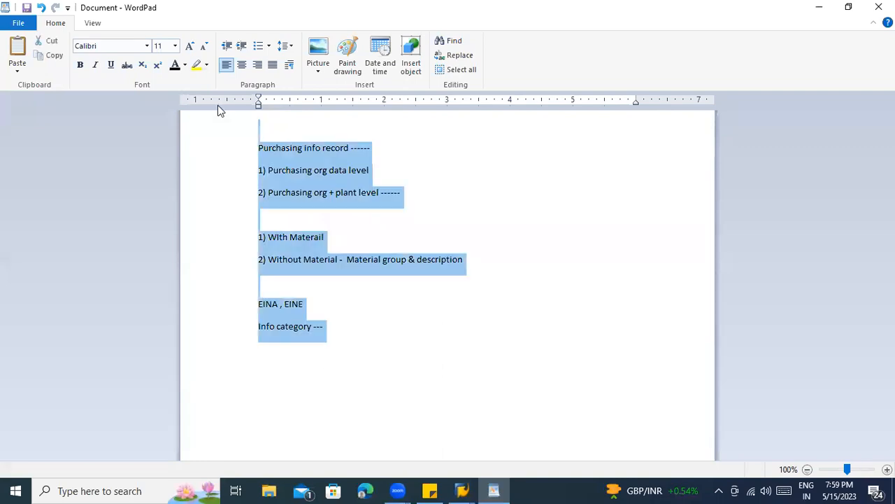
key(BackSpace)
text(source )
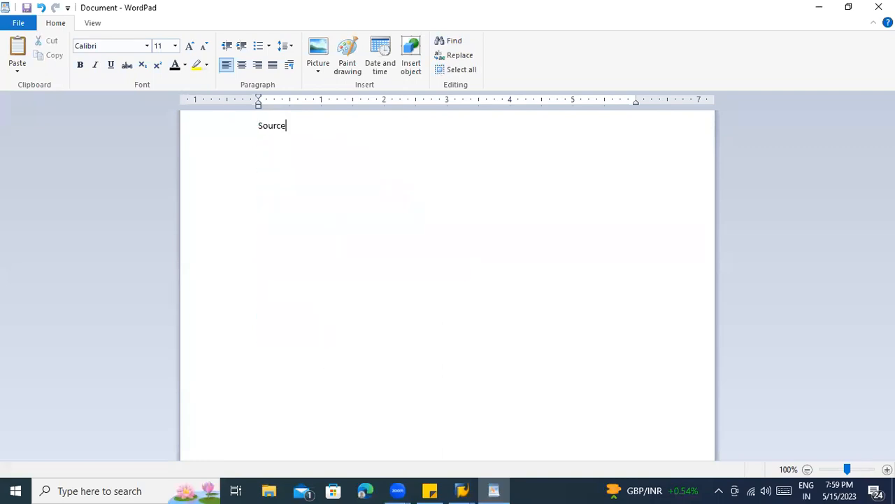
text(List :)
key(Return)
key(Return)
key(ctrl+s)
key(Escape)
- Add the purpose: find vendors supplying for production in plant, then a 'Material & Plant -----' line
text(To fi)
text(de o)
key(BackSpace)
key(BackSpace)
key(BackSpace)
key(BackSpace)
text(ndout list )
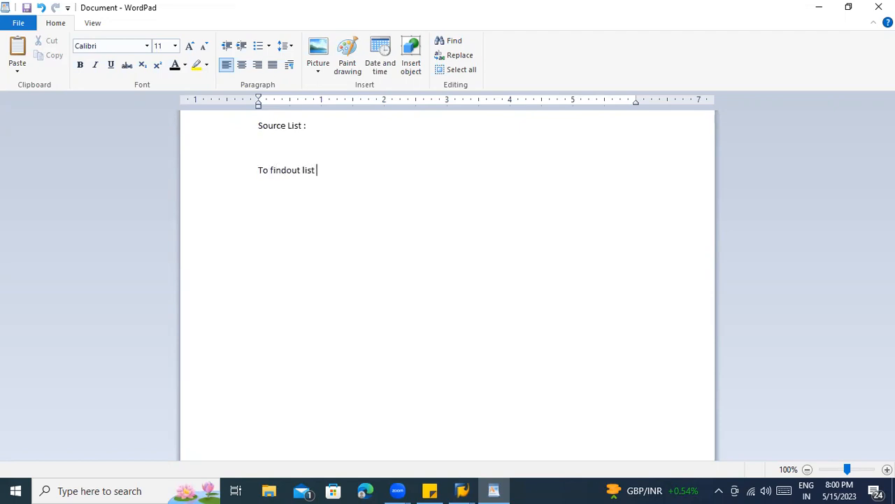
text(of vendors who are supplyuio)
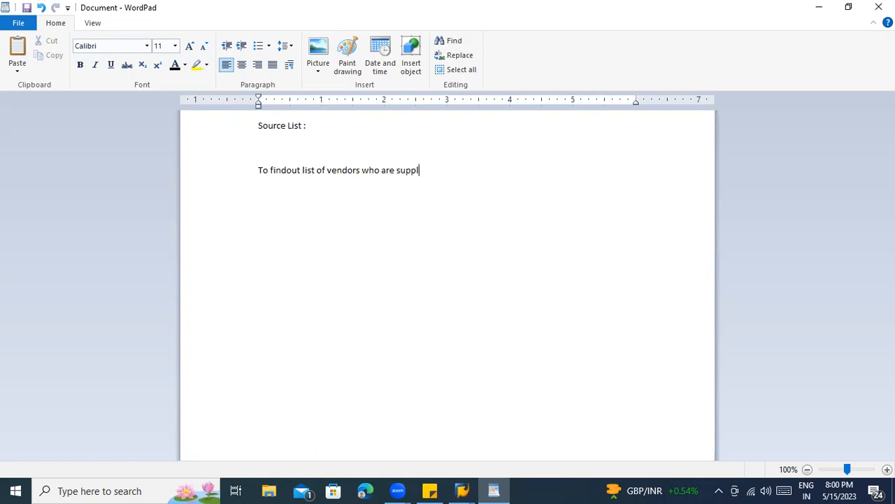
key(BackSpace)
key(BackSpace)
key(BackSpace)
text(ing t)
key(BackSpace)
text(for prodution in plant)
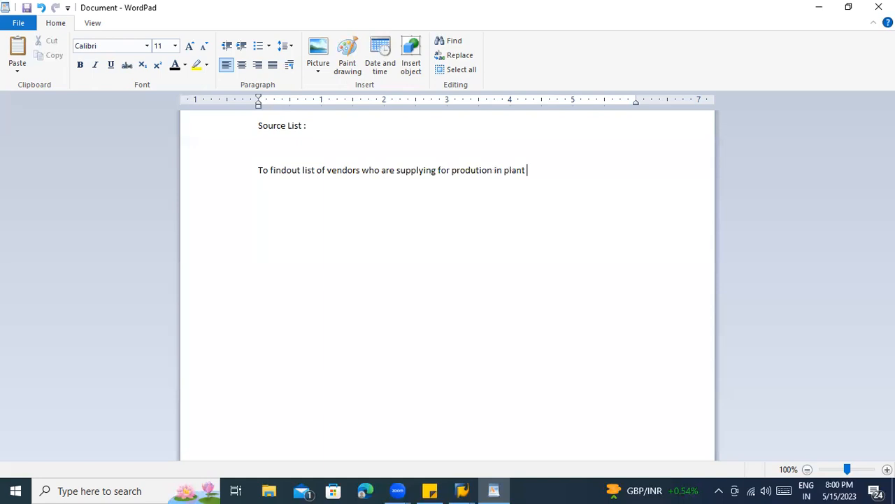
key(Return)
key(Return)
text(Material & Plant -----)
click(464, 491)
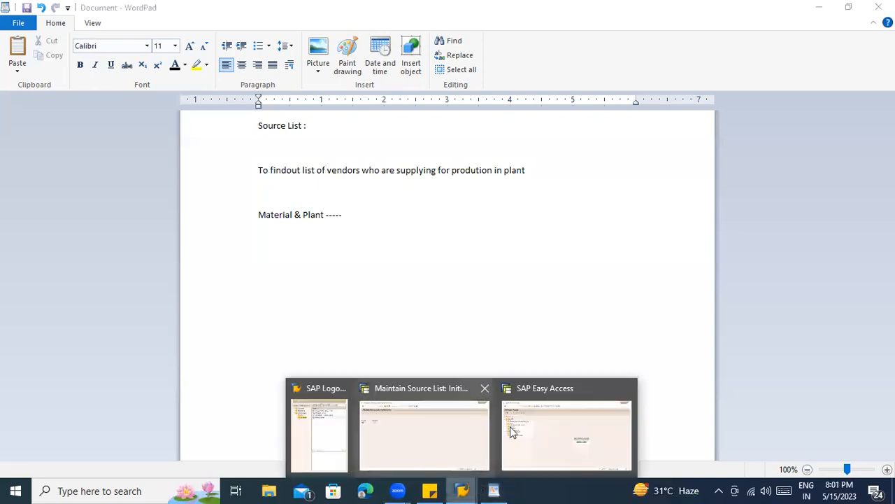
- List '1) Block the vendor --- specific period' and '2) Fixed vendor -- specific period' under Material & Plant
click(344, 217)
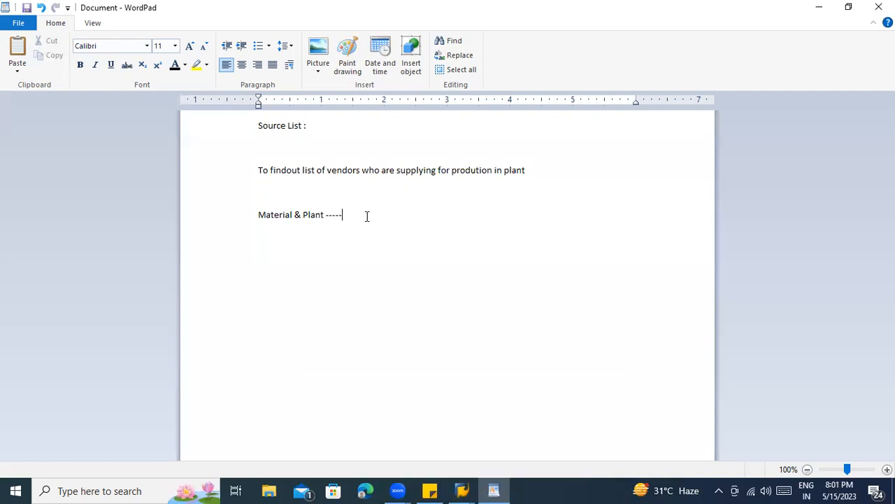
key(Return)
text(1) Block)
key(BackSpace)
key(BackSpace)
key(BackSpace)
text(ock the vendor ---)
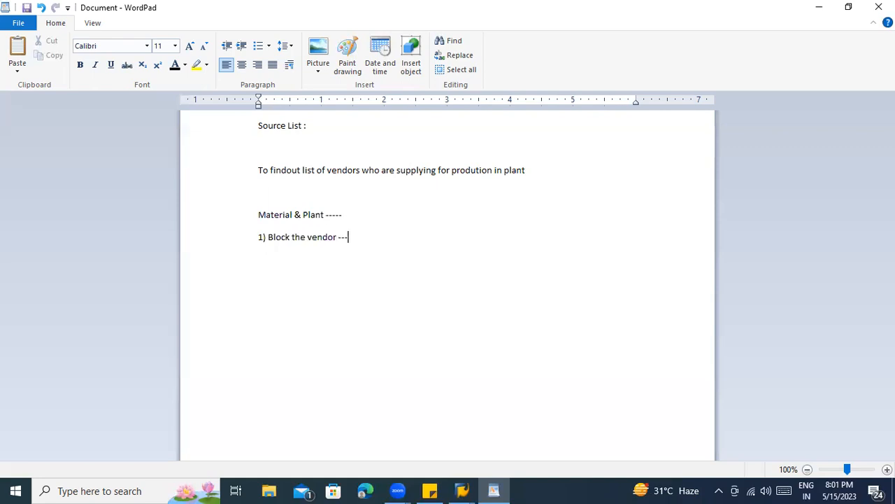
text( specific pero)
key(BackSpace)
text(iod)
key(Return)
text(2) Fixed vendor)
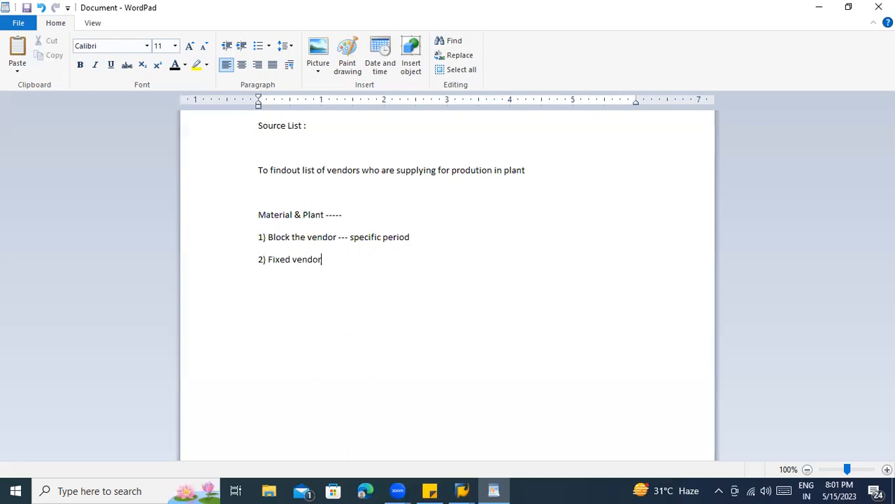
text( -- specific period)
click(349, 259)
drag(423, 237, 260, 244)
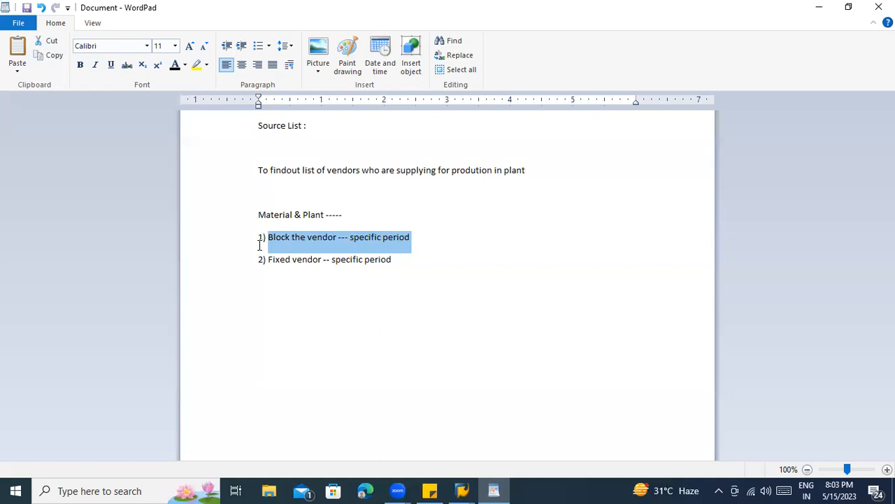
- Switch to the SAP Easy Access window and run ME56 to assign sources to requisitions
click(470, 488)
click(513, 437)
text(me56)
key(Return)
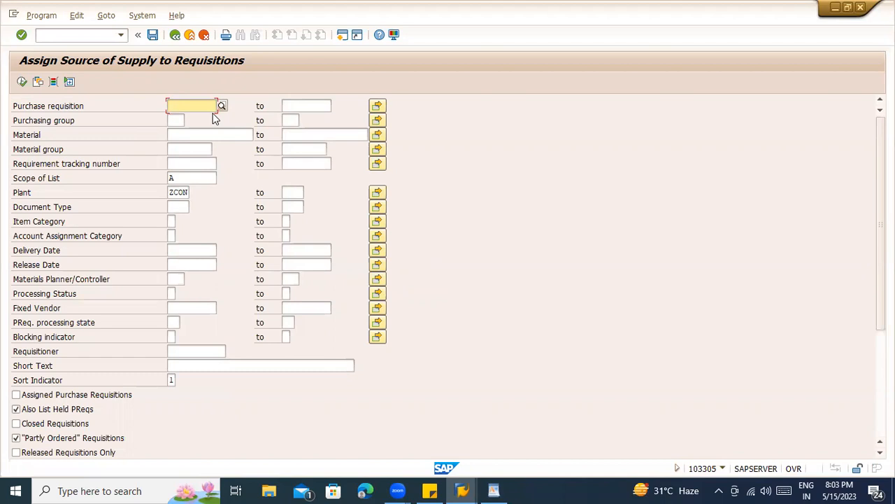
- Try the codes /ose1 and /ome2 in the command field, then clear them to return to the main menu
click(194, 135)
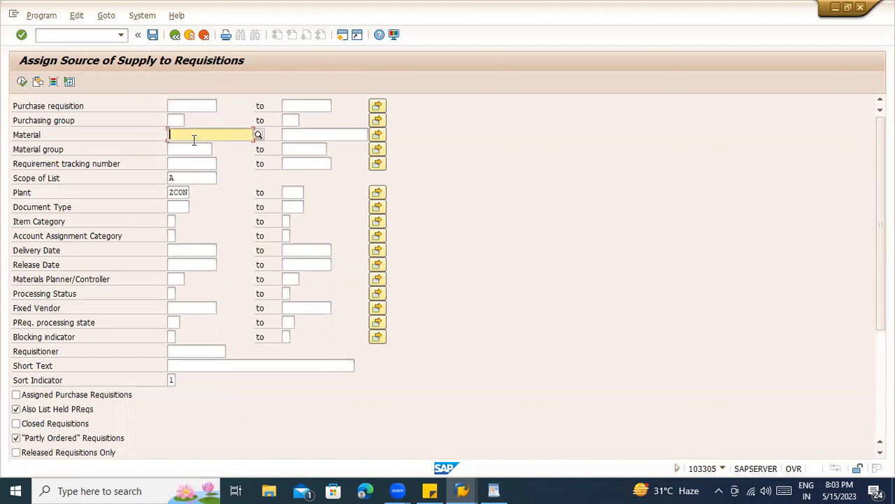
key(alt+Tab)
key(alt+Tab)
click(86, 36)
text(/ose1)
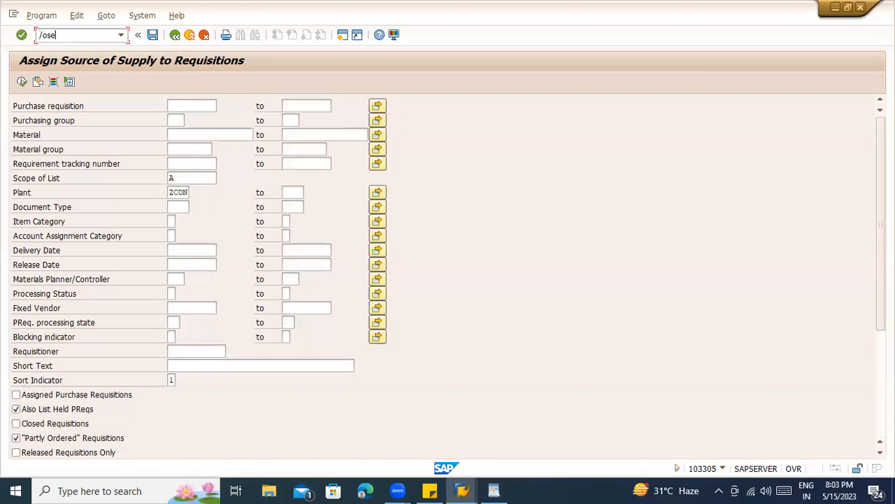
key(BackSpace)
key(BackSpace)
key(BackSpace)
key(BackSpace)
key(BackSpace)
text(/ome2)
key(BackSpace)
text(51n)
key(BackSpace)
key(BackSpace)
key(BackSpace)
key(BackSpace)
key(BackSpace)
key(BackSpace)
key(BackSpace)
- Add '3) Schedule lines ----- MRP -----Fixed vendor' on a new line at the end of the notes
click(494, 491)
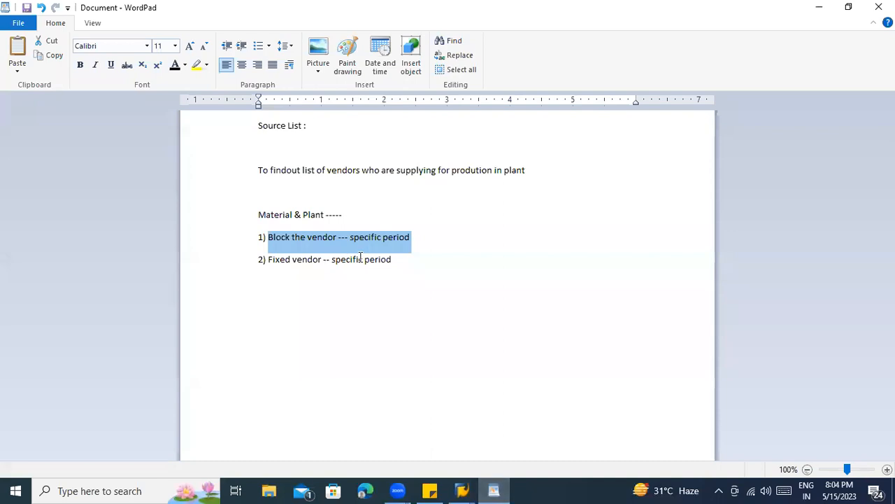
click(407, 239)
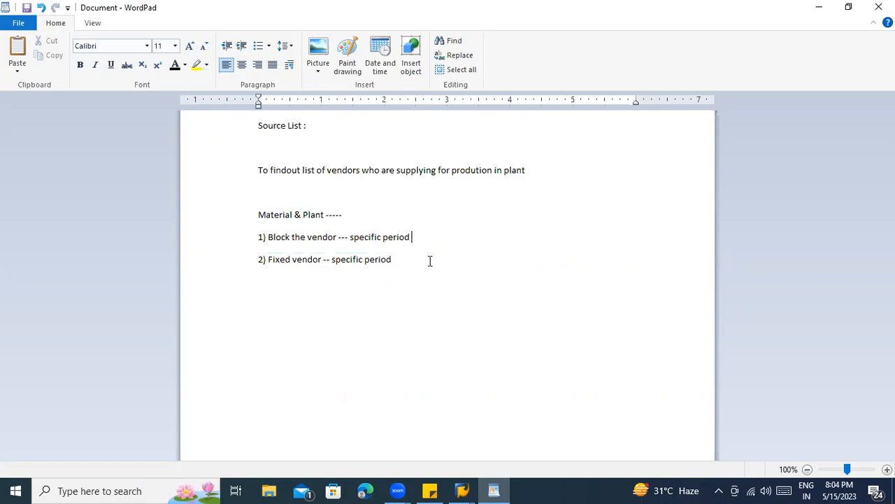
key(alt+Tab)
key(alt+Tab)
key(Return)
text(3) Schedule lines ----- MRP)
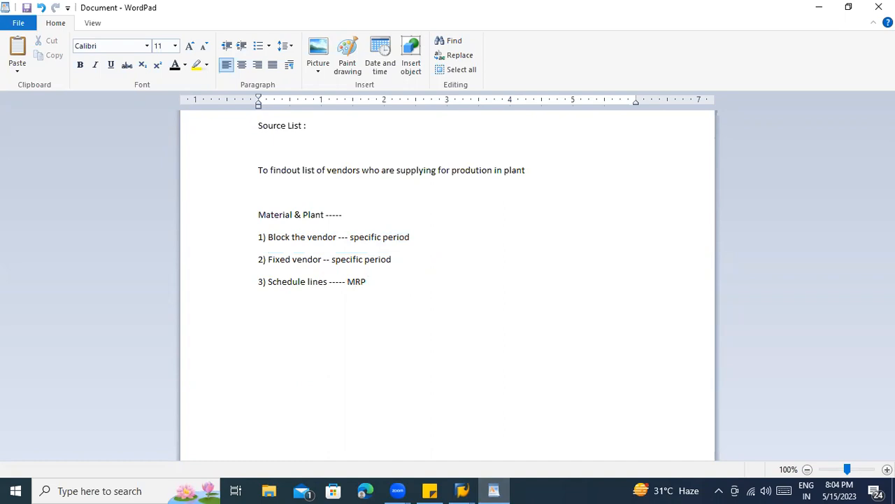
text( -----Fixed vendor)
- Run ME01 for material BOOKSTST1 in plant ZCON to reach the source list overview
key(alt+Tab)
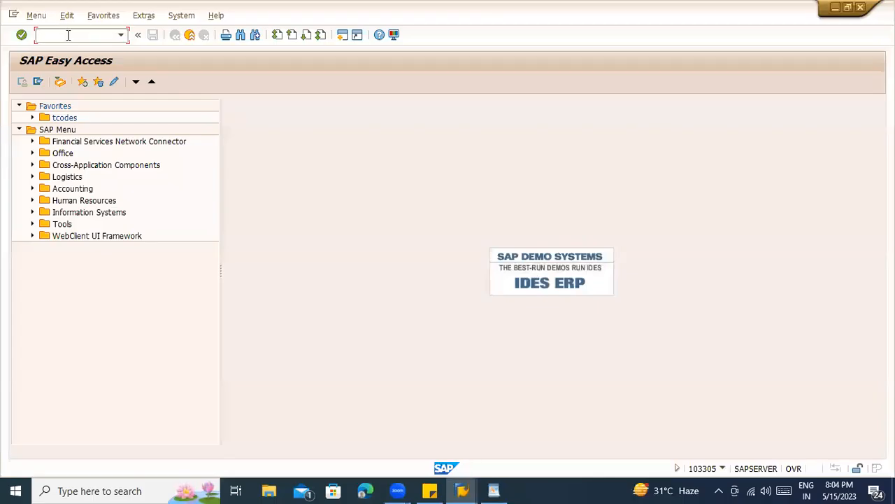
text(me01)
key(Return)
click(123, 134)
click(91, 149)
key(Return)
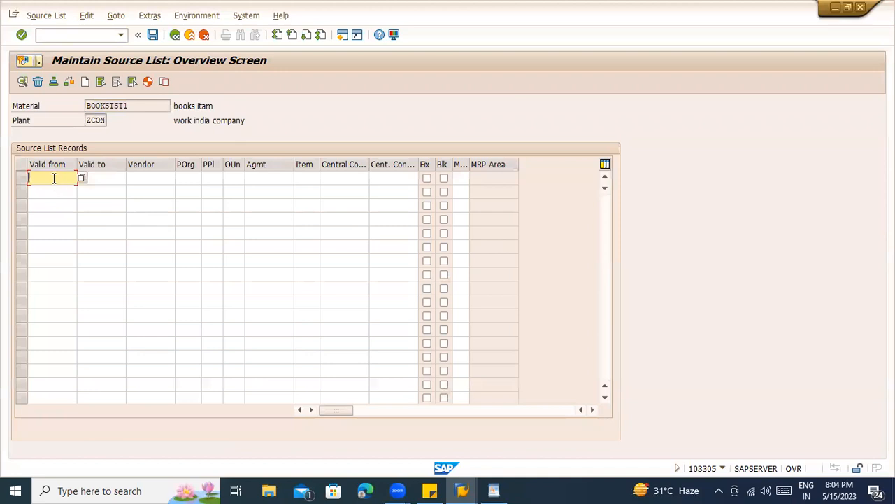
- Browse the Vendor, Agmt, POrg, fixed-vendor and block columns of the empty records table
click(130, 176)
key(Down)
key(Down)
key(Down)
key(Down)
key(Down)
key(Down)
key(Down)
key(Down)
key(Down)
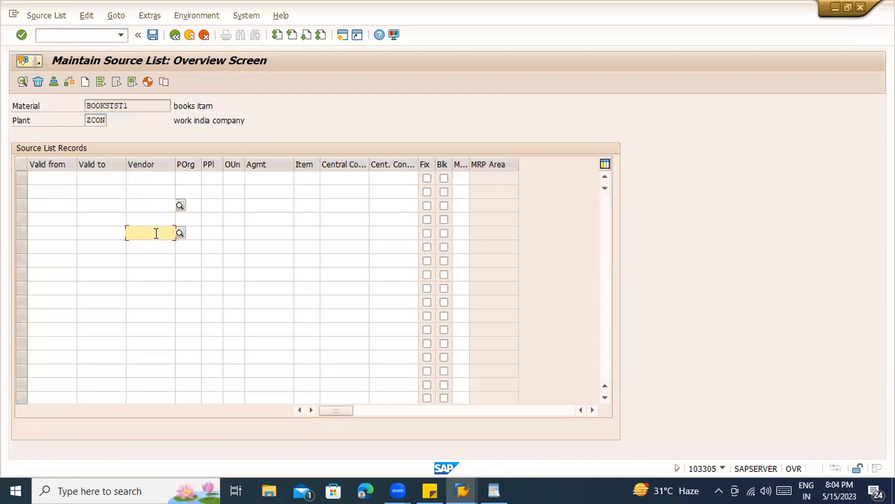
click(286, 179)
click(283, 206)
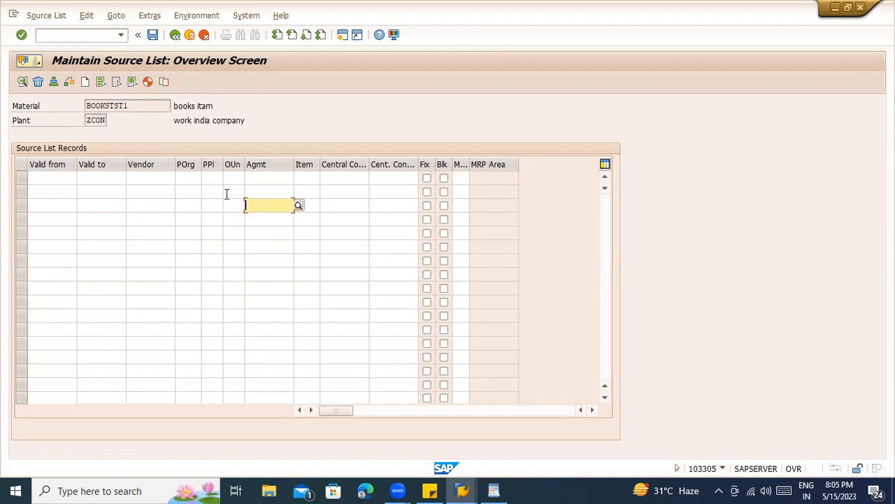
click(189, 178)
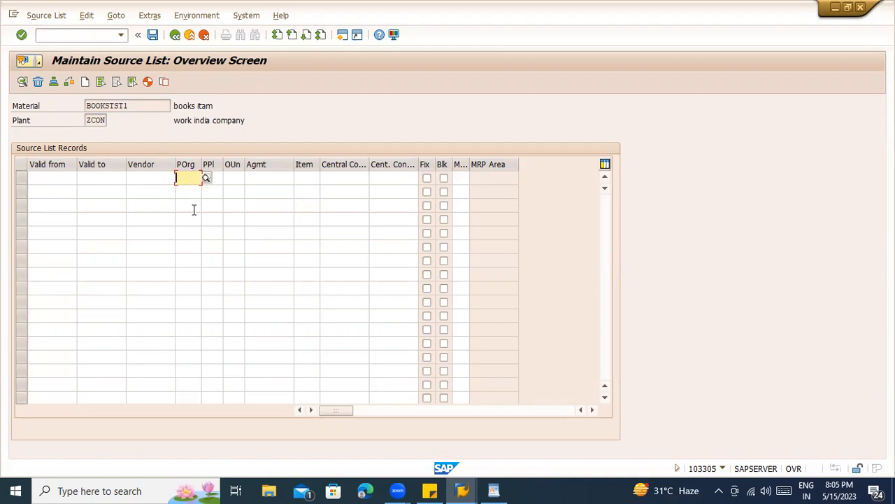
click(427, 179)
click(426, 179)
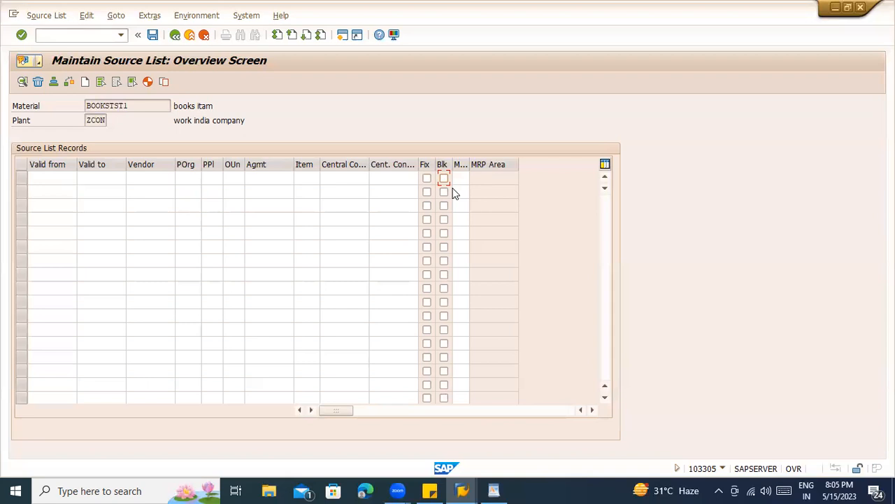
click(459, 178)
drag(470, 164, 490, 164)
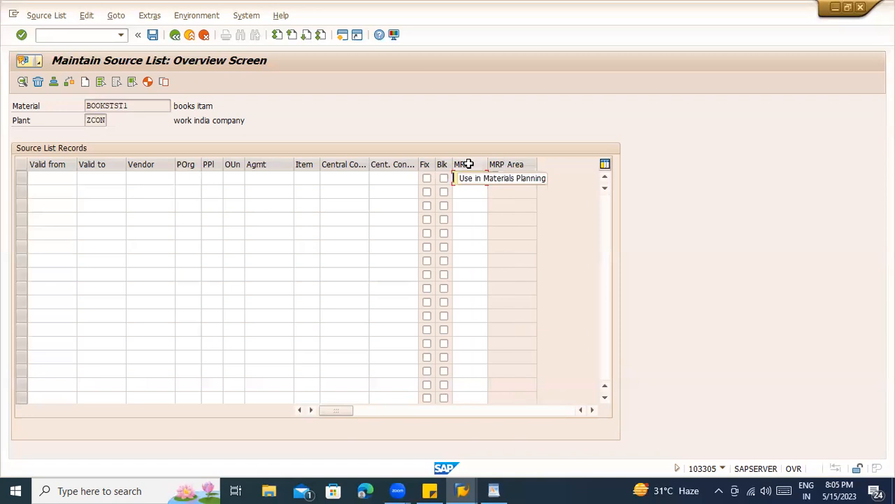
click(492, 179)
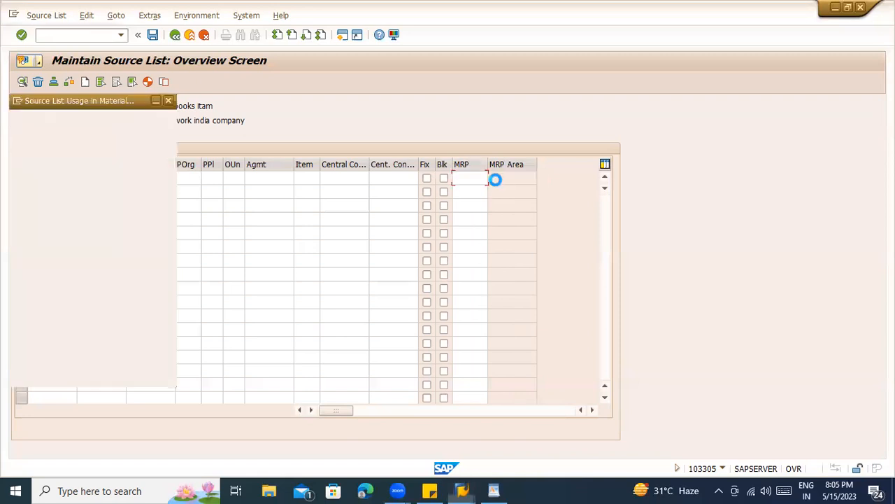
click(129, 171)
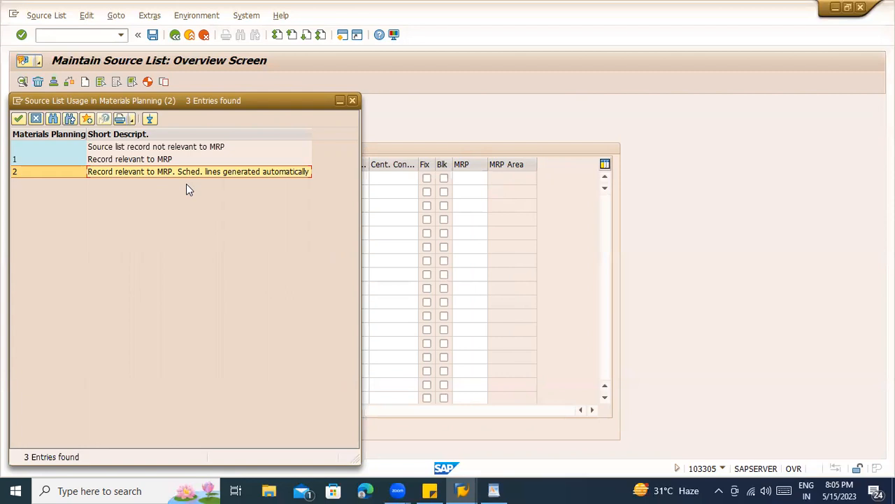
click(354, 101)
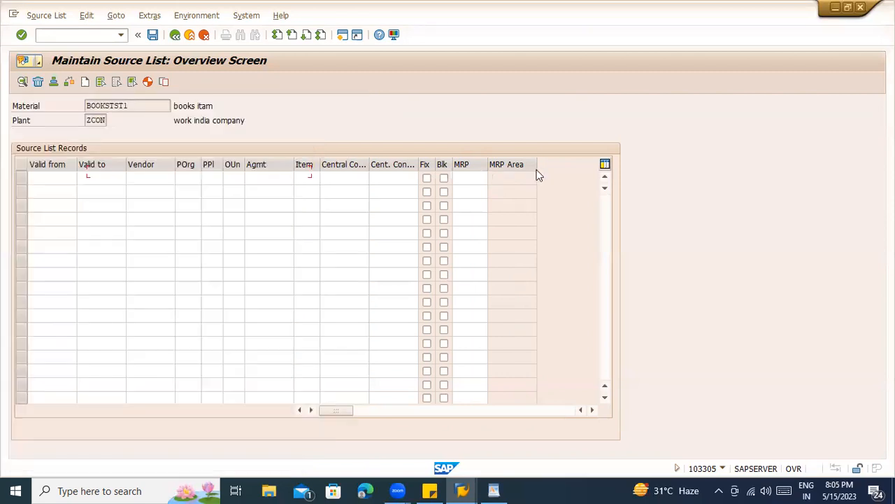
click(452, 188)
key(F1)
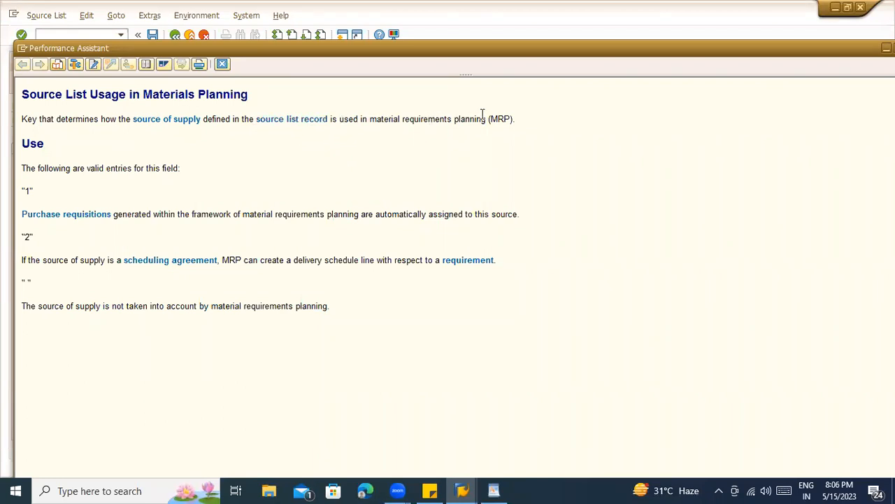
drag(532, 128, 203, 120)
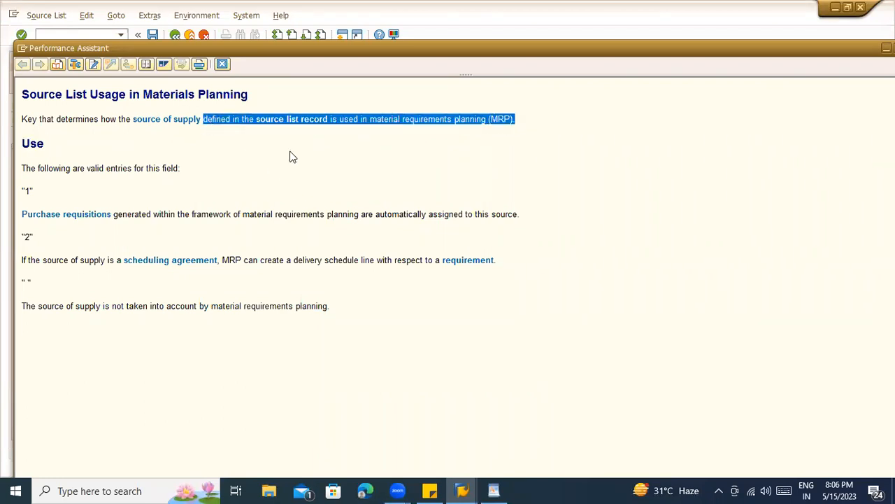
click(315, 188)
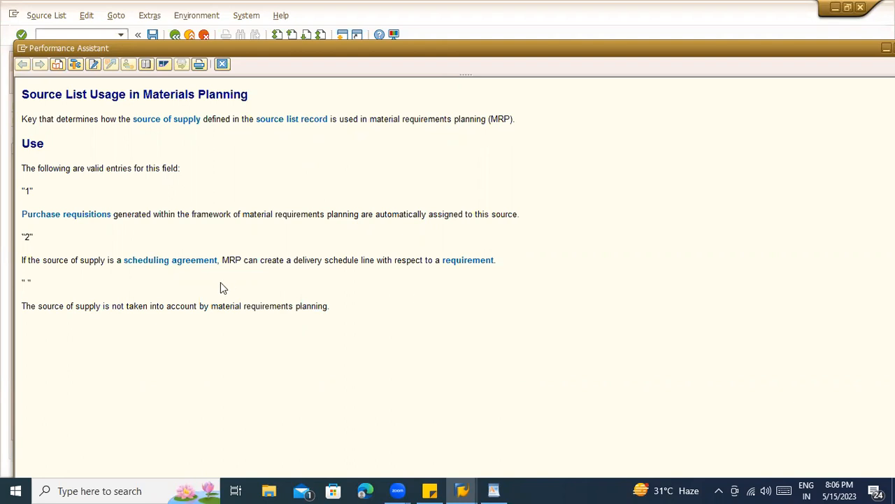
drag(114, 215, 359, 214)
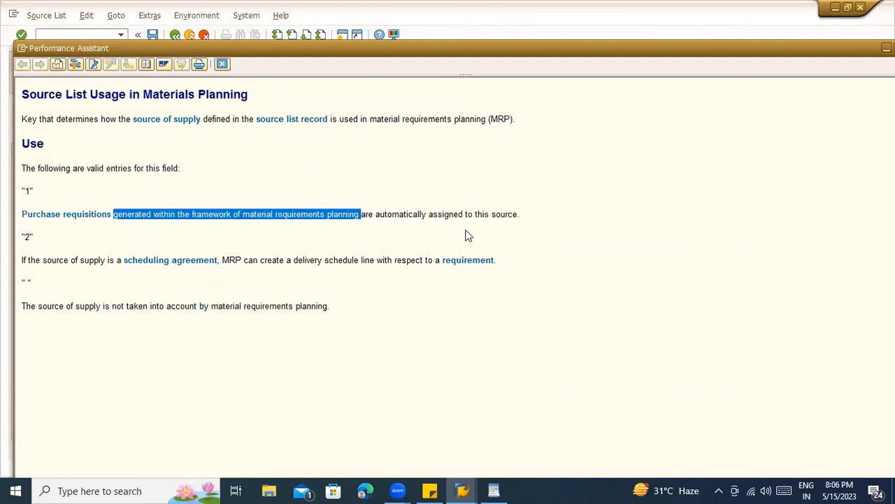
click(484, 290)
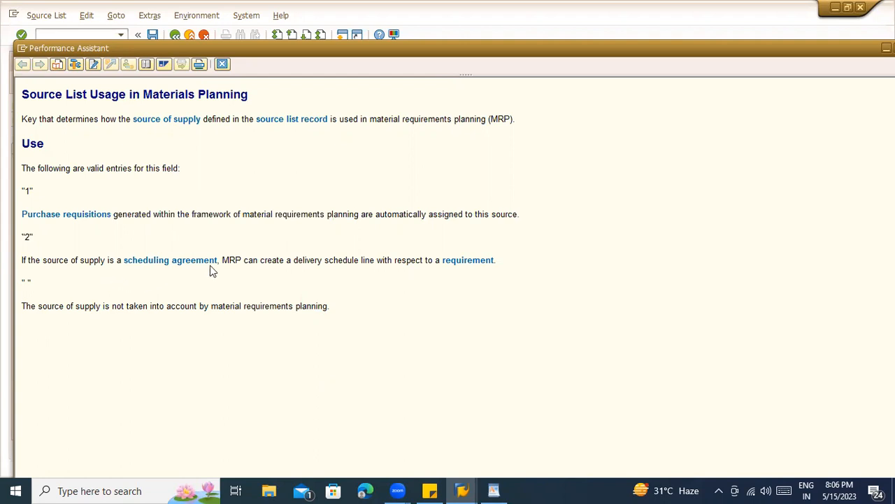
drag(124, 261, 218, 264)
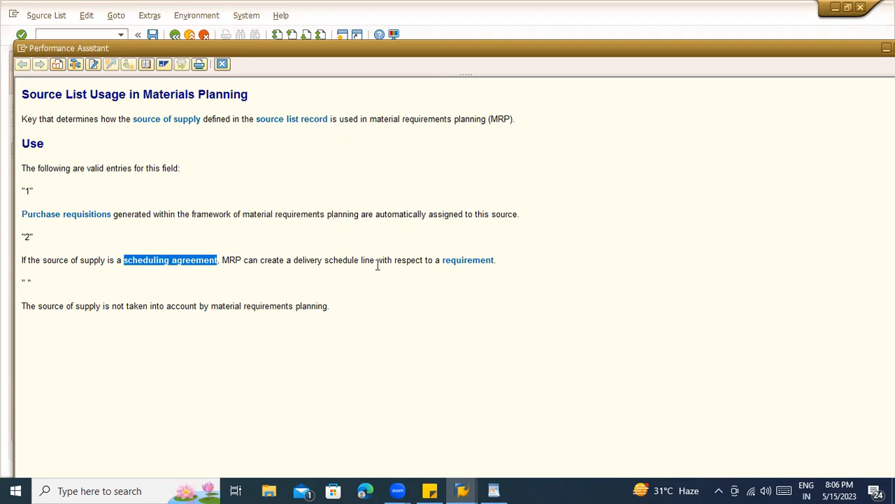
click(406, 282)
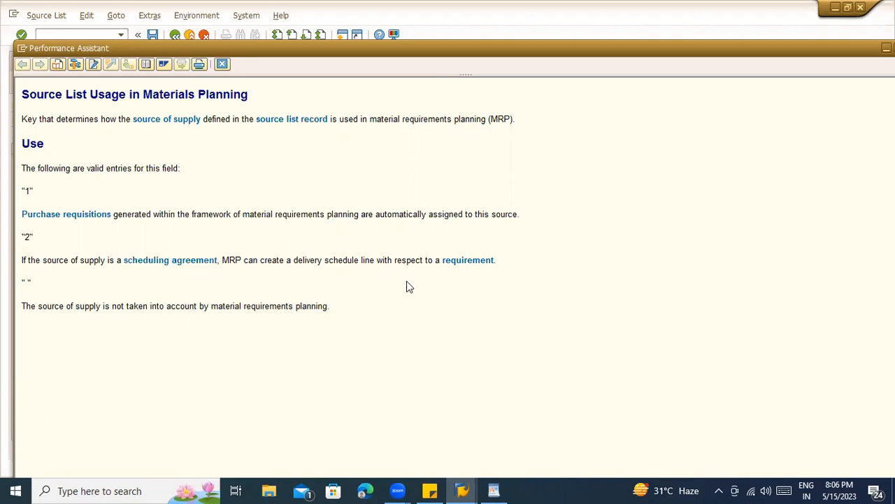
click(223, 65)
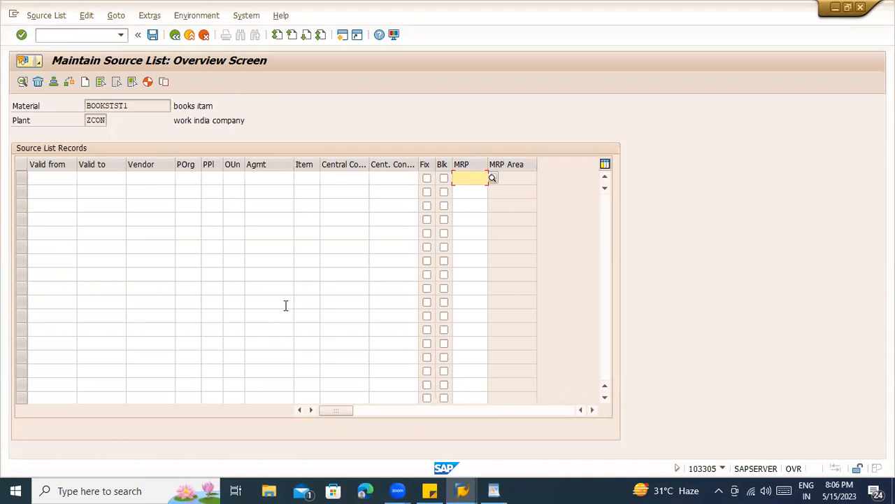
- Generate source list records with the proposed validity period and review vendors 7000041 and 7000040
click(66, 190)
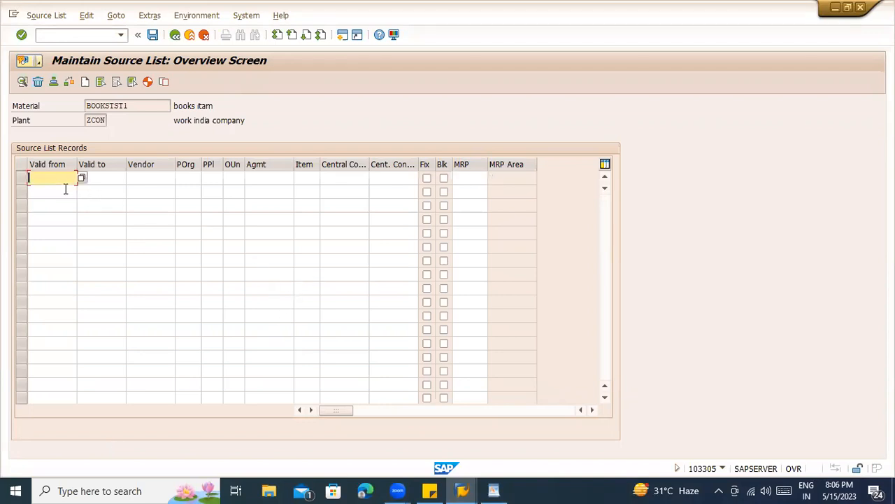
click(70, 233)
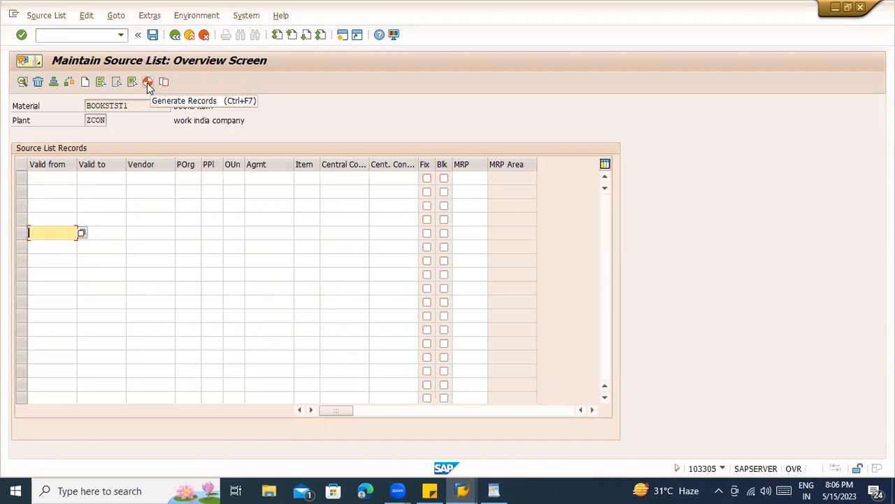
click(146, 83)
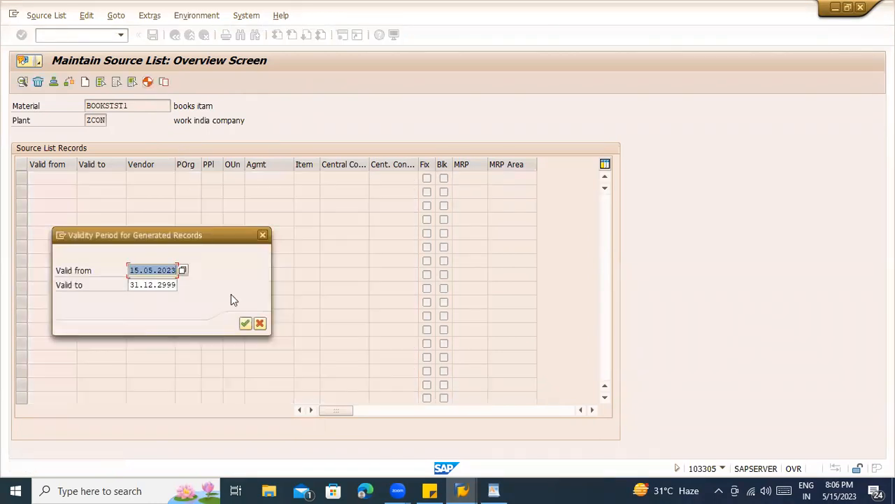
click(246, 324)
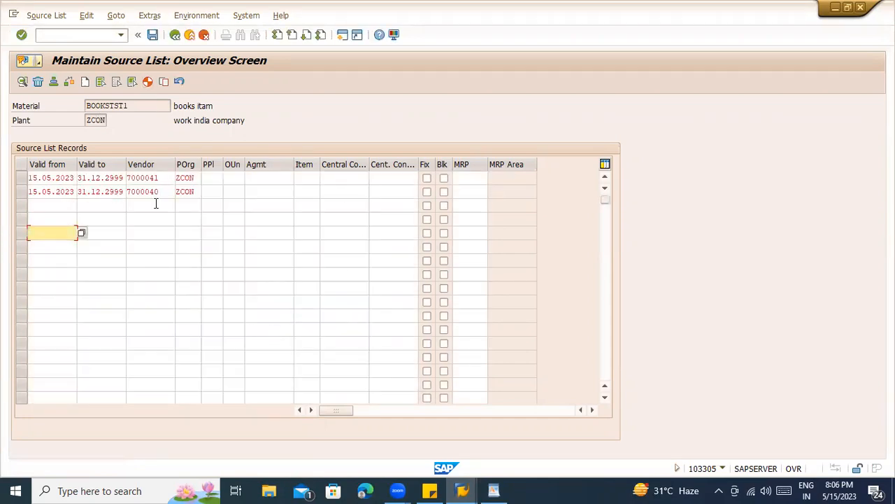
double_click(160, 178)
double_click(158, 191)
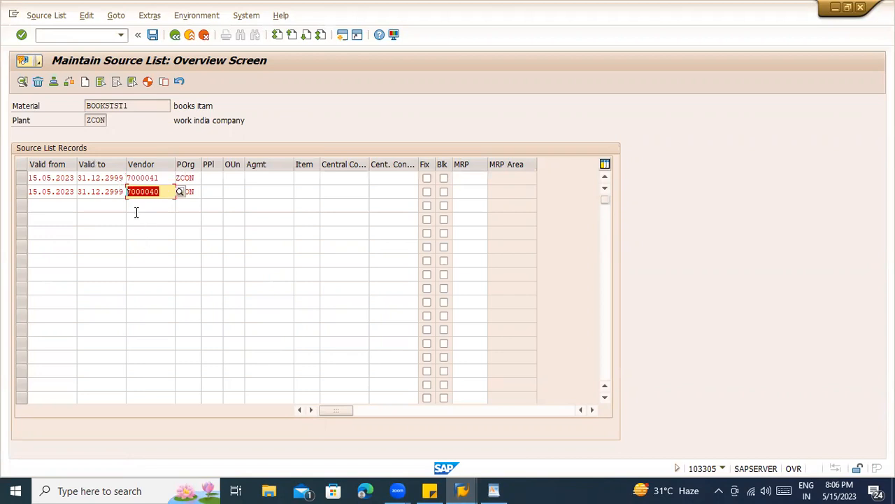
- Select material number BOOKSTST1, switch between SAP session windows and return to the initial screen
drag(130, 105, 84, 105)
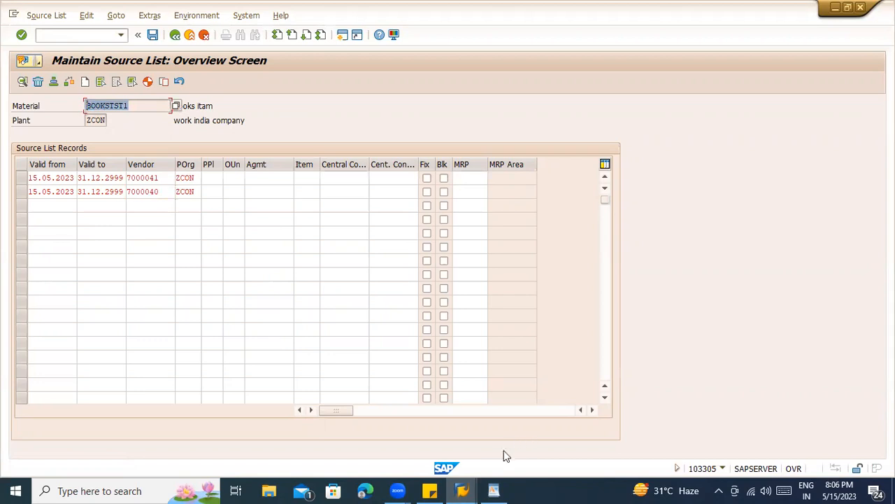
click(462, 490)
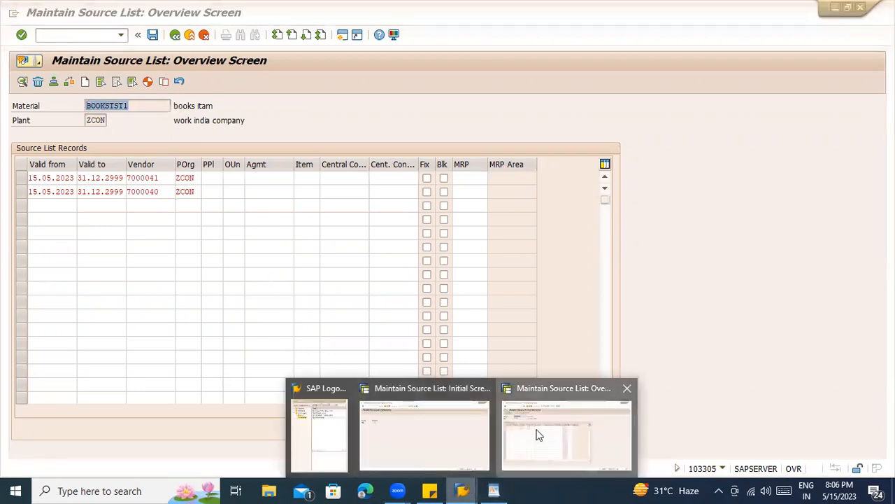
click(468, 424)
key(alt+Tab)
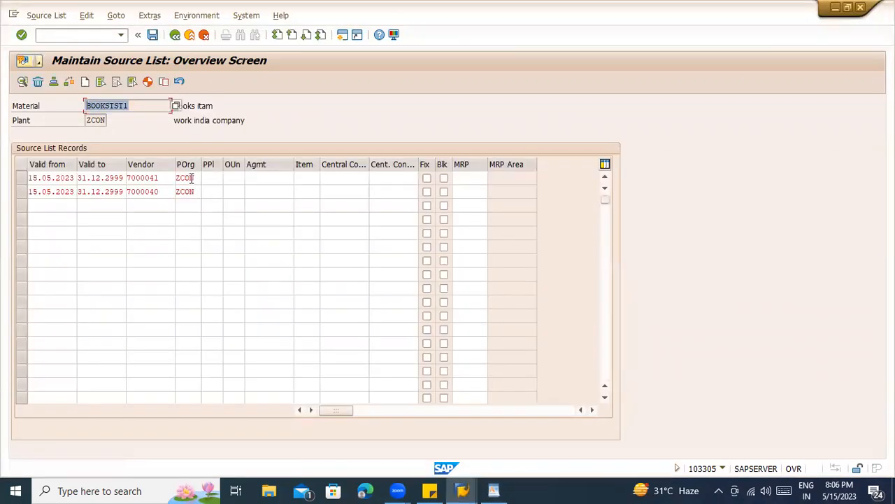
click(188, 178)
click(193, 206)
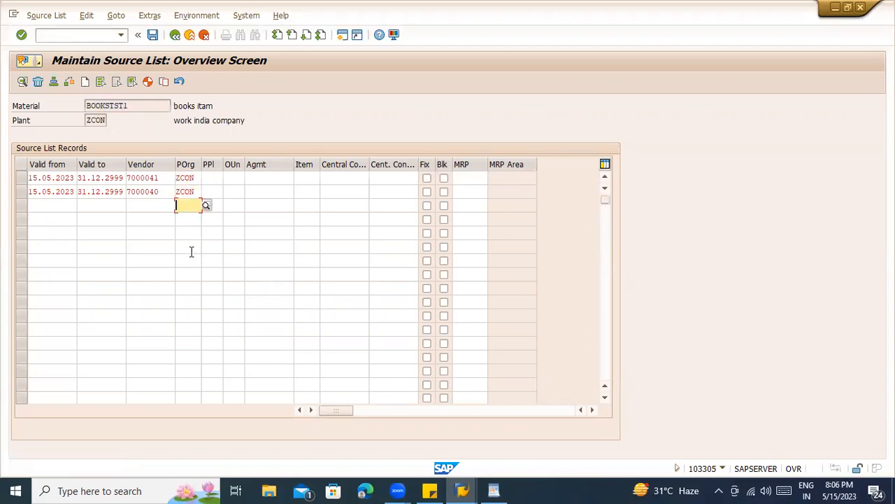
key(alt+Tab)
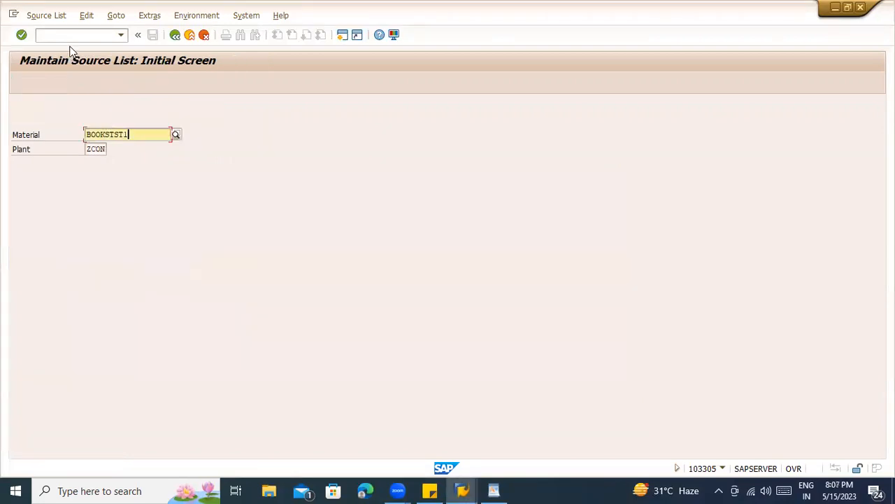
- Open SE16N with /nse16n and load table EINA after first trying EINE
click(68, 39)
text(/nse16n)
key(Return)
text(eine)
key(Return)
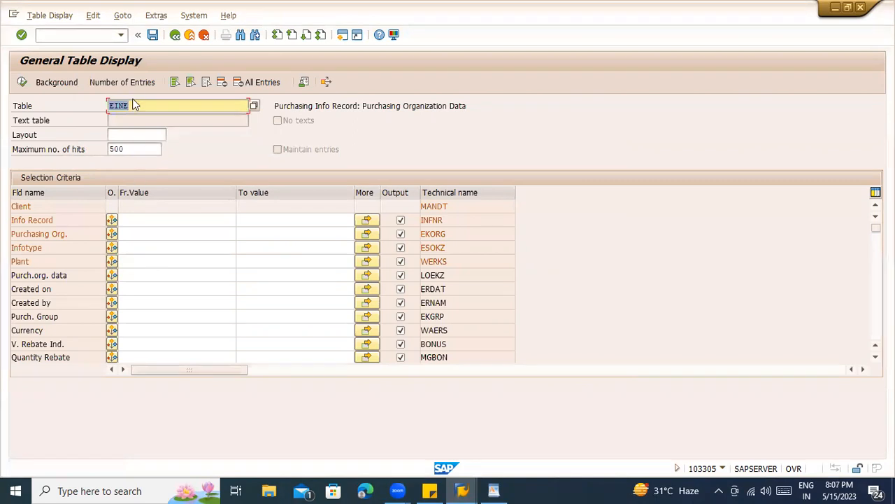
text(eina)
key(Return)
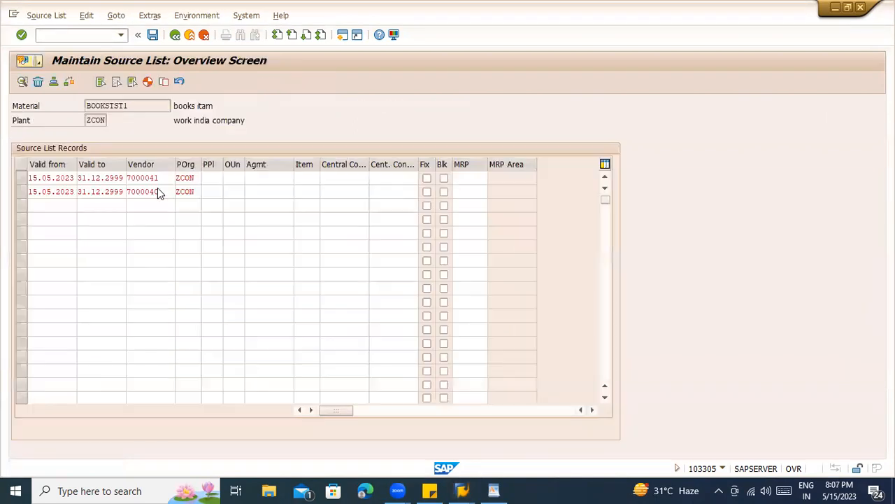
- Filter EINA by pasting material BOOKSTST1 and execute the search
drag(131, 105, 70, 107)
key(ctrl+c)
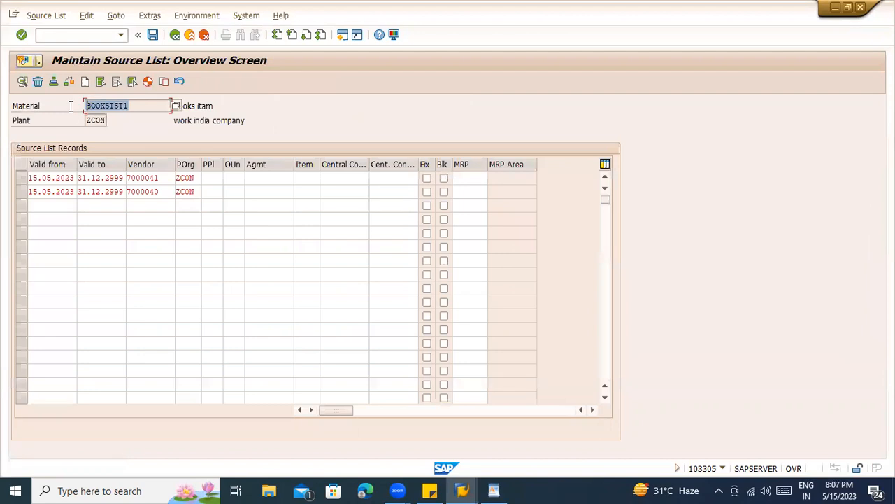
key(alt+Tab)
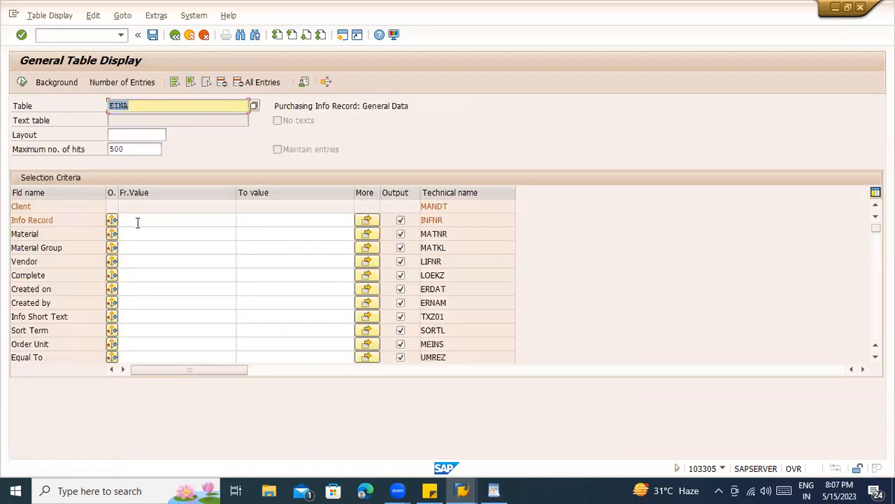
click(141, 235)
key(ctrl+v)
click(21, 82)
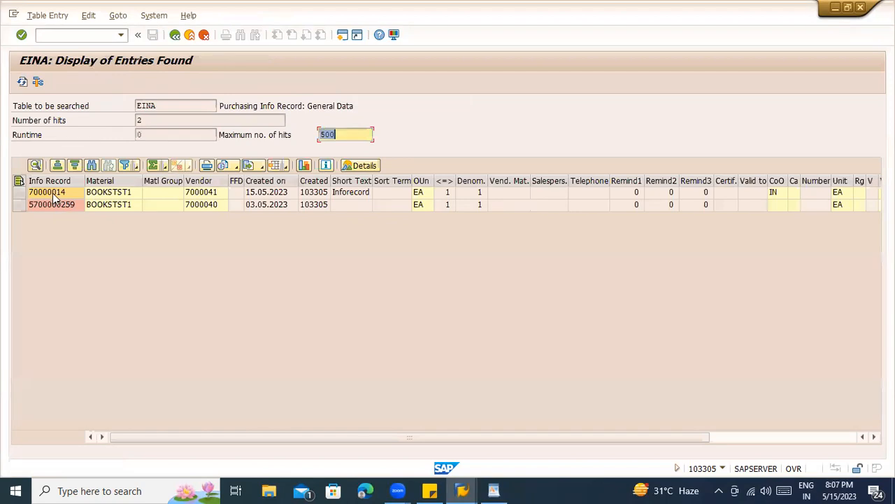
- Compare info record vendors 7000041 and 7000040 with the source list rows
click(56, 205)
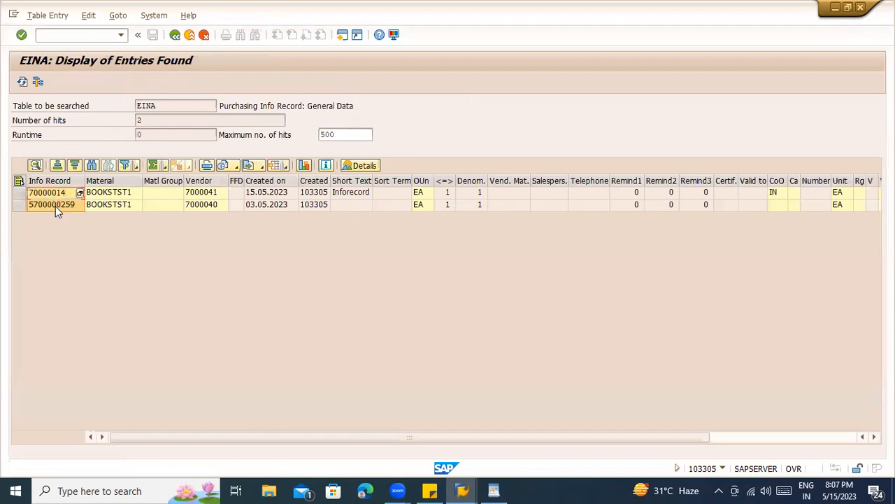
click(207, 205)
click(206, 194)
click(213, 206)
click(206, 195)
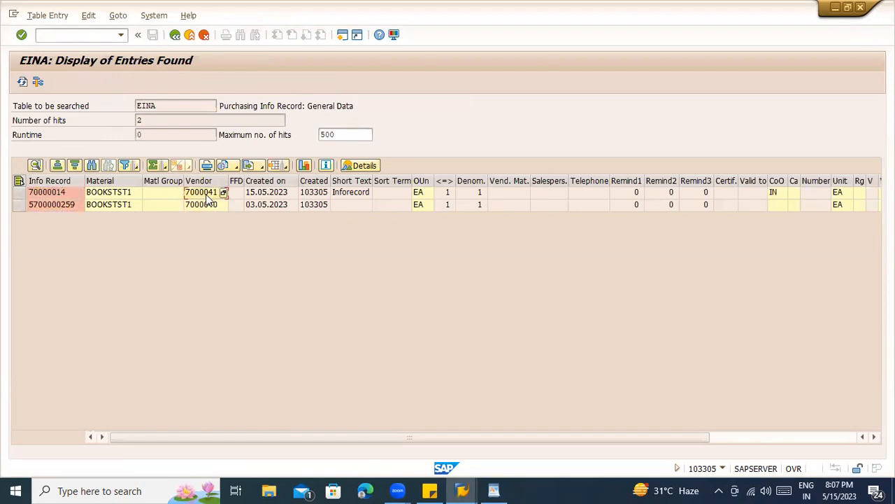
key(alt+Tab)
click(160, 179)
click(160, 193)
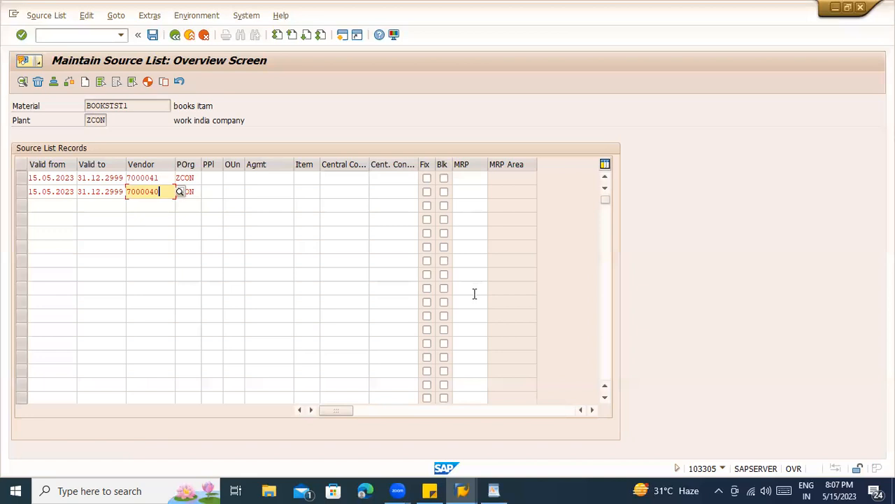
click(191, 36)
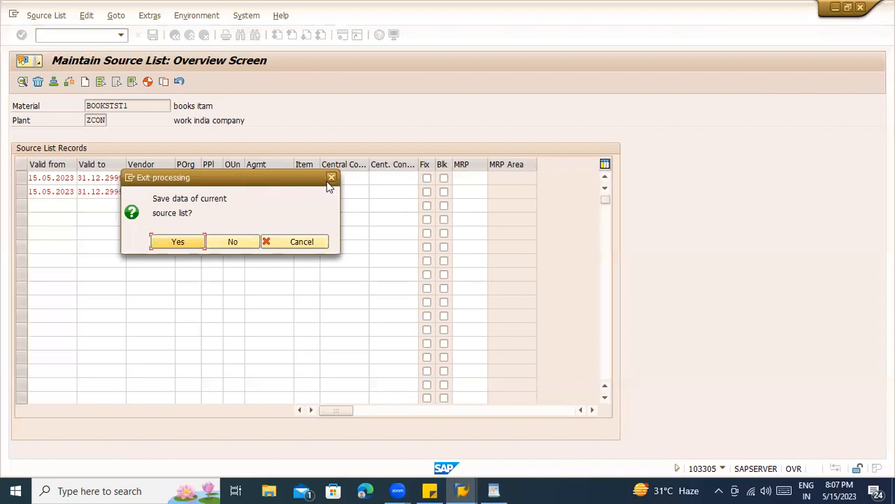
click(330, 179)
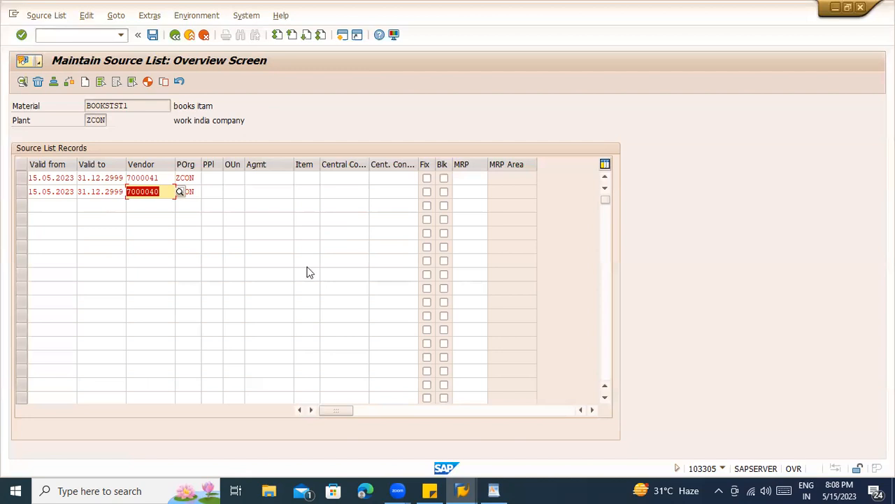
click(493, 490)
- Type 'Master dataa' and 'Process' on separate lines below the third point
key(Return)
key(Return)
key(Return)
text(Ma)
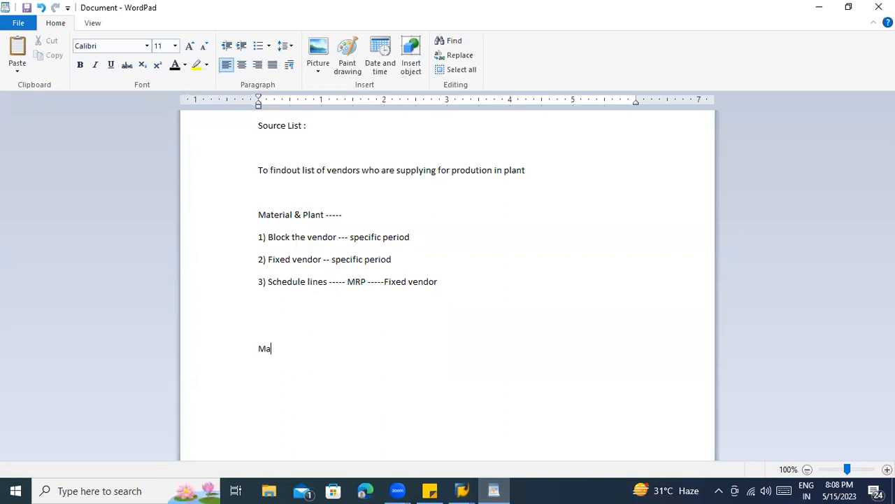
text(ster dataa)
key(Return)
key(Return)
text(Process)
- Select the new 'Master dataa' and 'Process' lines
click(252, 216)
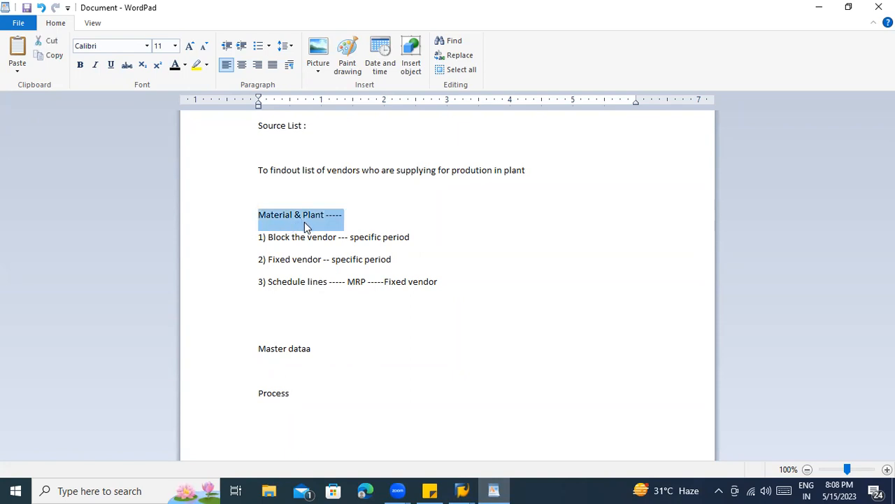
click(269, 217)
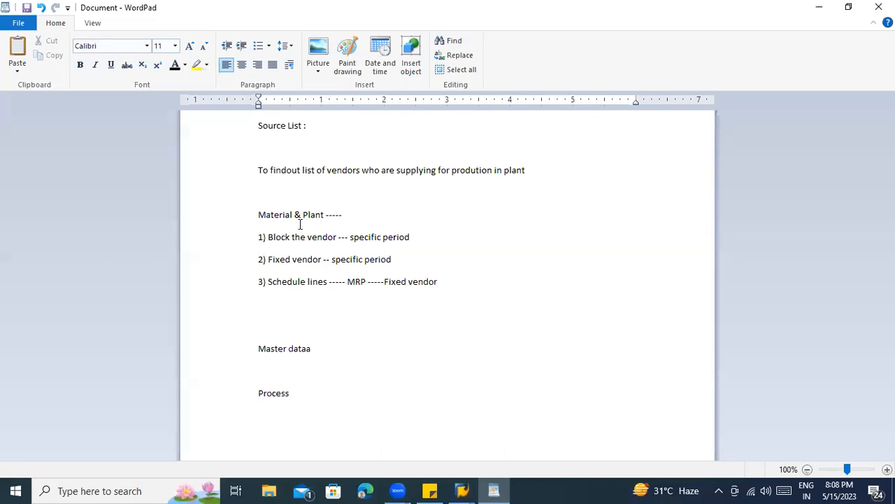
click(259, 369)
drag(305, 398, 252, 350)
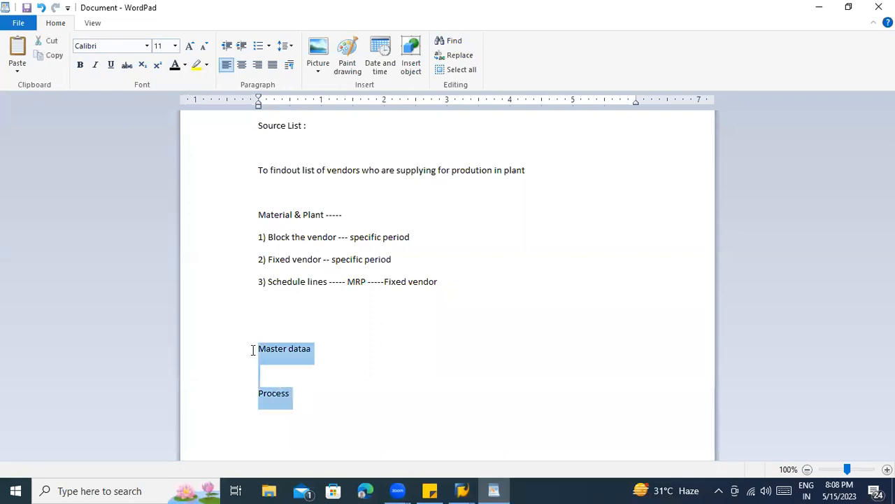
- Delete the selected 'Master dataa' and 'Process' lines
key(Delete)
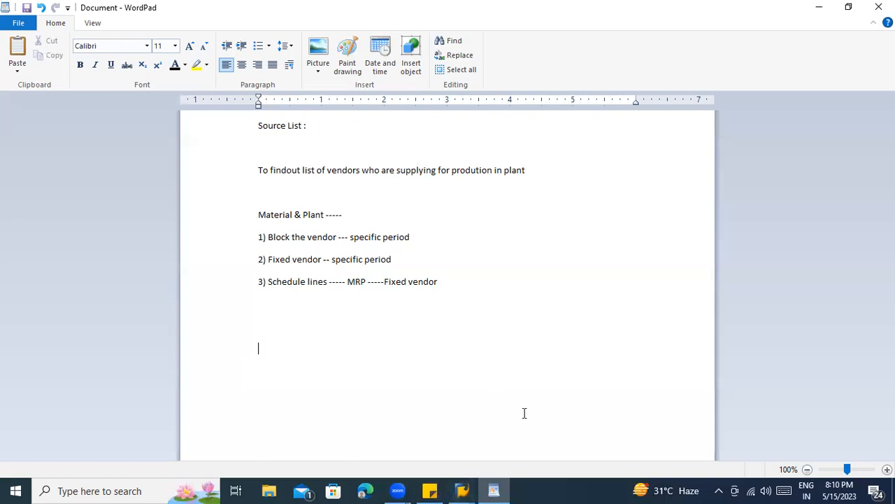
- Log on to Testing server with the saved user and the password copied from the sticky note
click(469, 489)
click(342, 431)
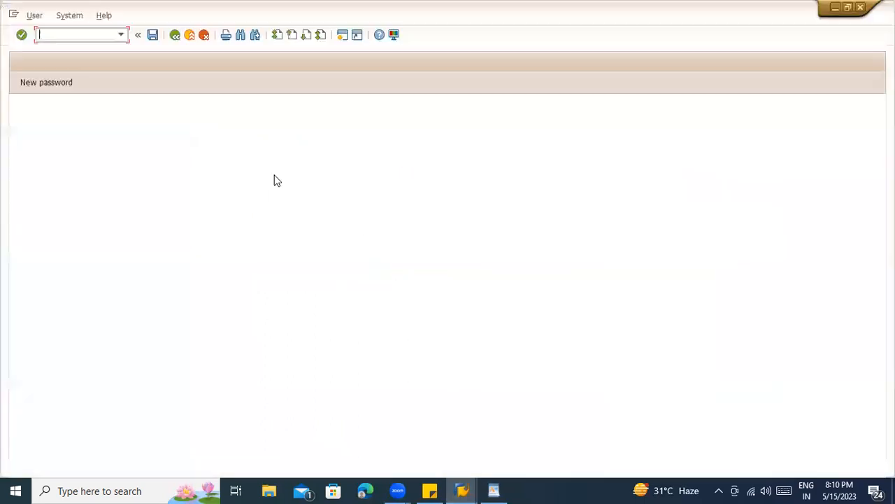
click(120, 135)
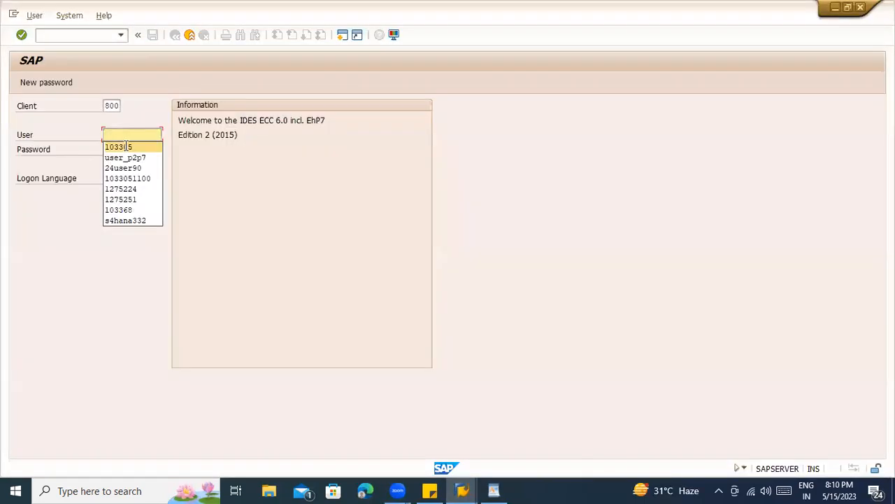
click(127, 146)
click(430, 491)
drag(96, 56, 39, 56)
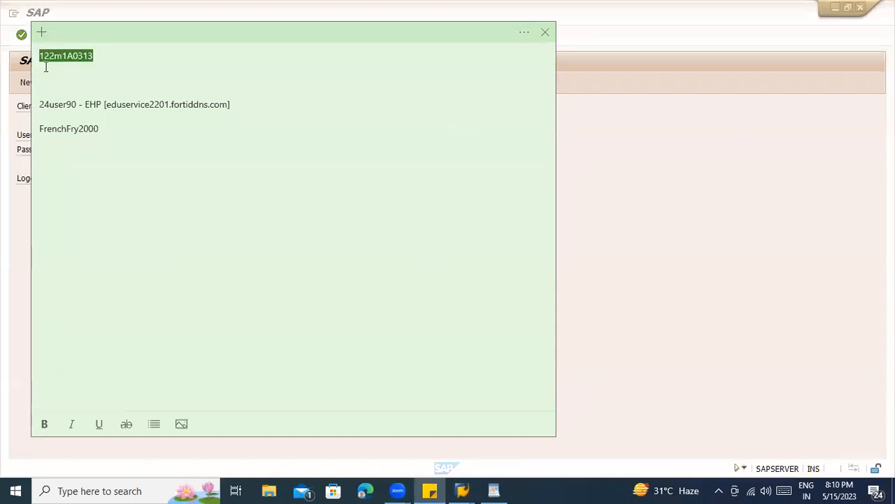
key(ctrl+c)
key(alt+Tab)
key(ctrl+v)
key(Return)
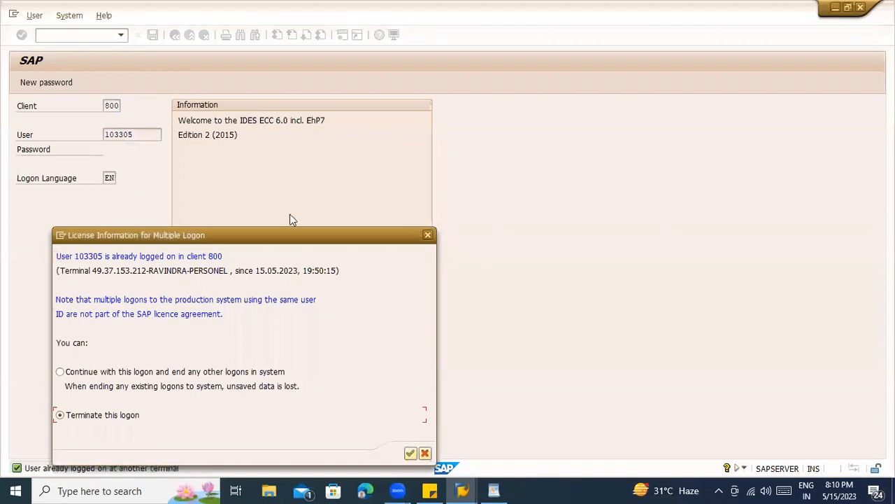
- Continue this logon ending other sessions, dismiss the error, and start SPRO
click(236, 378)
key(Return)
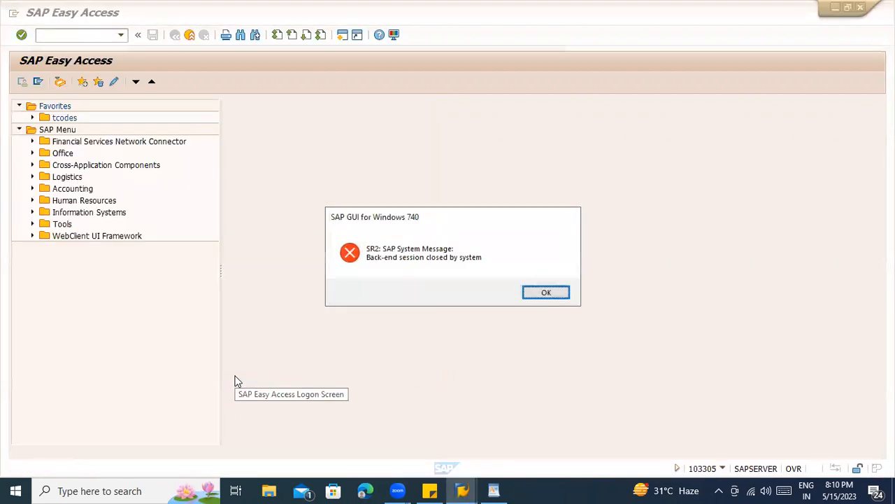
key(Return)
text(spro)
key(Return)
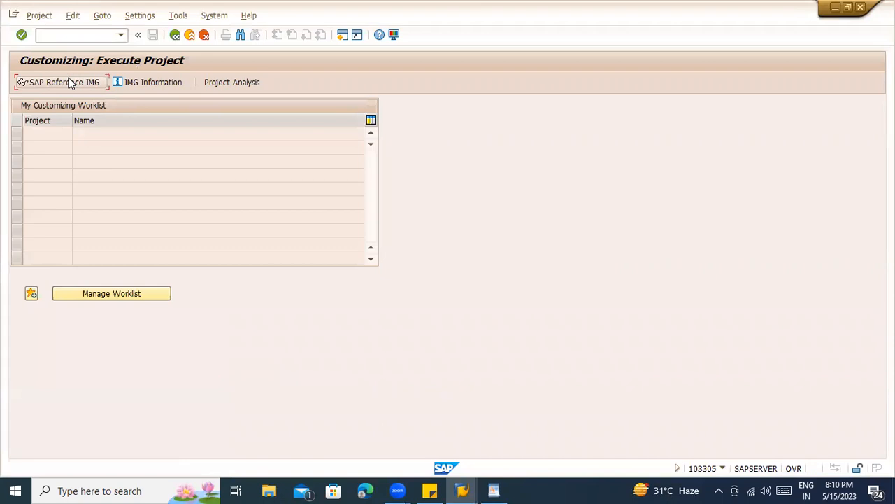
- In the Reference IMG, run Materials Management > Purchasing > Source List > Define Source List Requirement at Plant Level
click(62, 83)
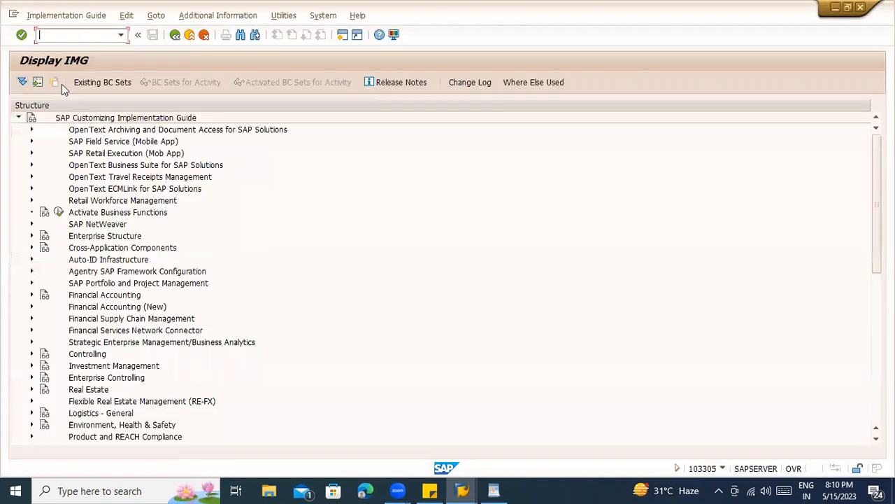
scroll(140, 304, down, 1)
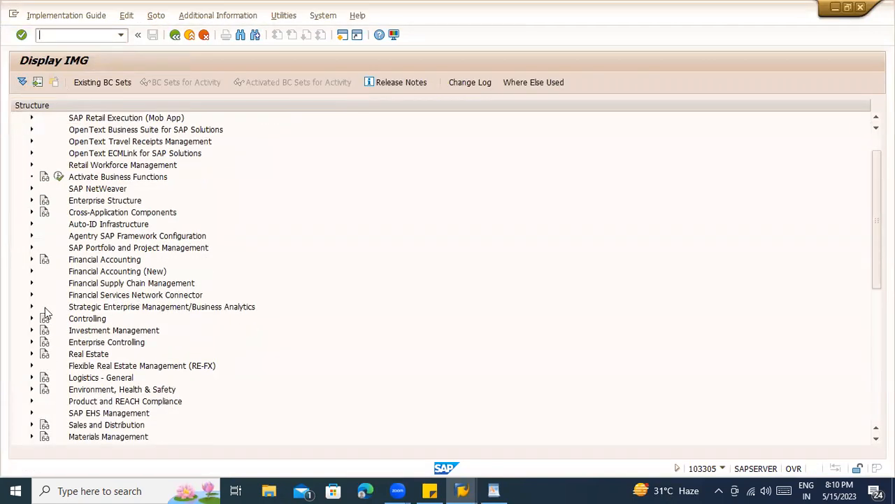
scroll(116, 343, down, 1)
scroll(28, 358, down, 1)
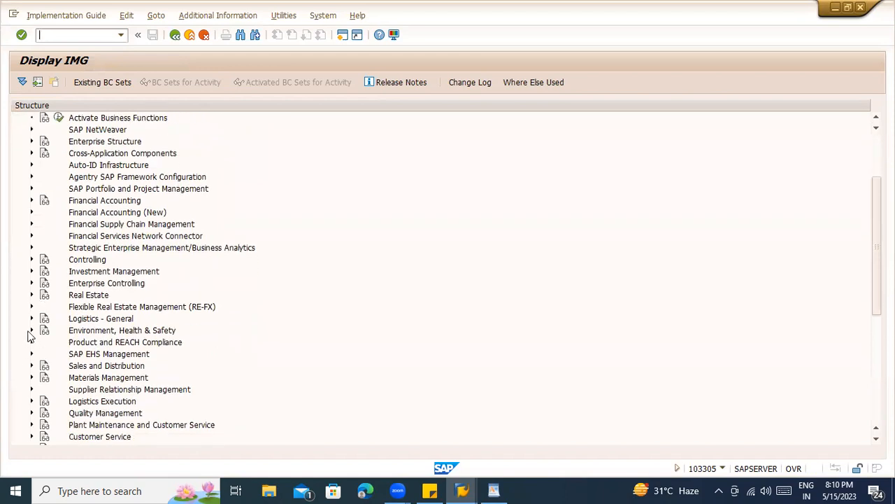
scroll(27, 276, up, 1)
scroll(42, 339, down, 1)
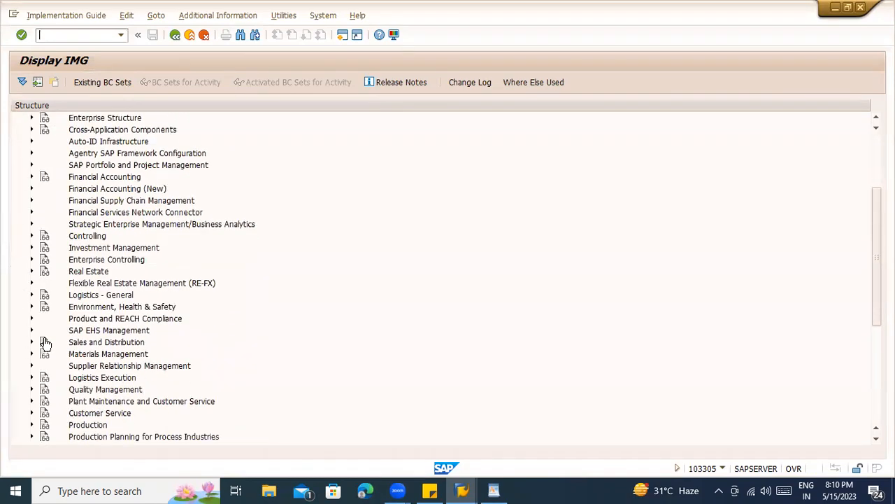
scroll(30, 334, down, 1)
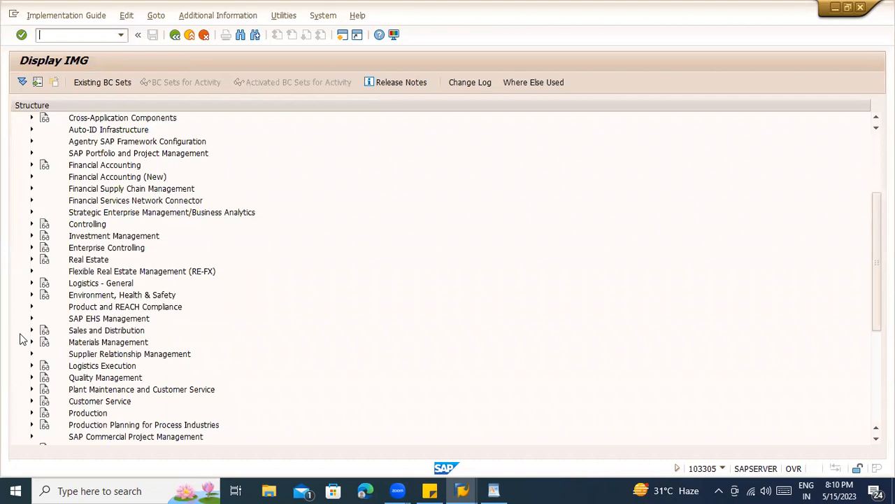
click(31, 341)
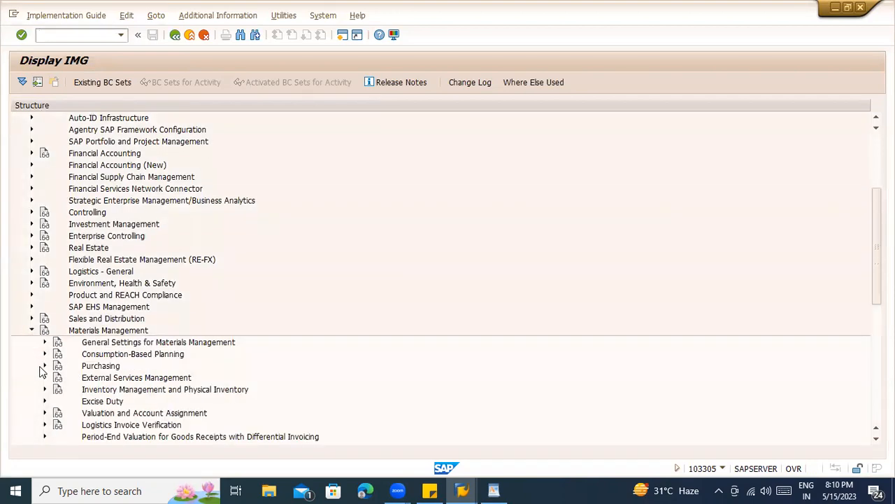
click(41, 368)
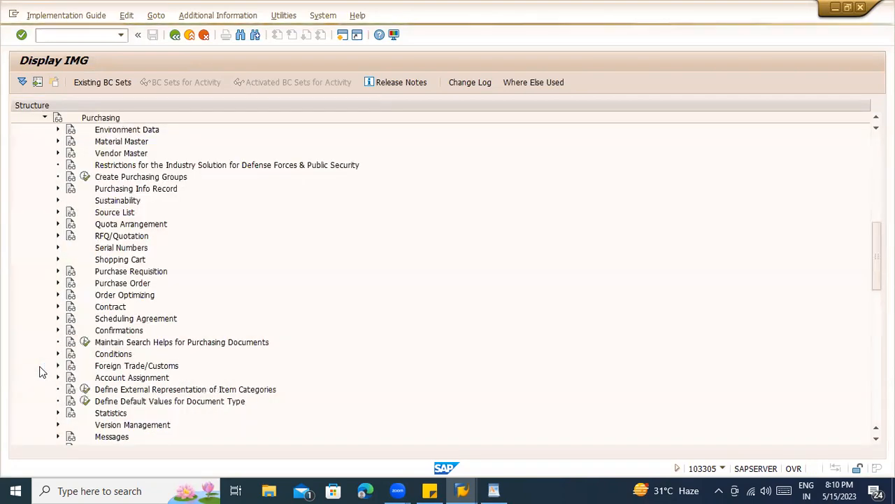
click(57, 213)
click(149, 226)
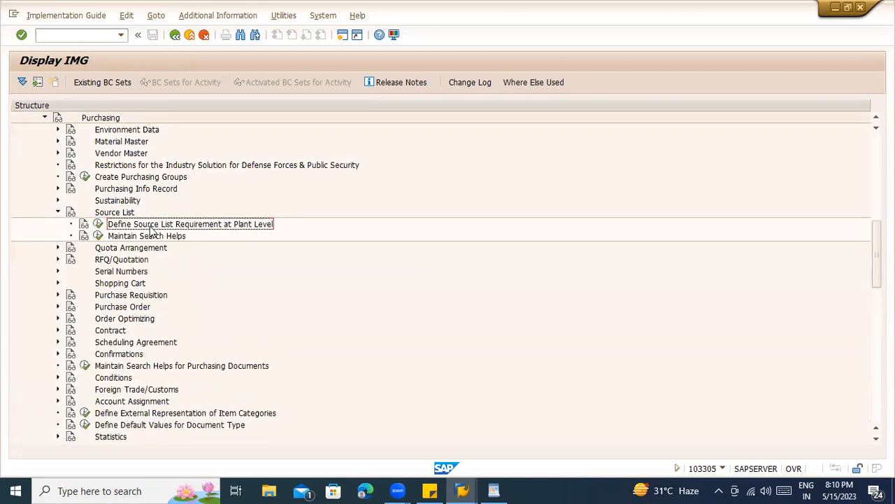
click(97, 226)
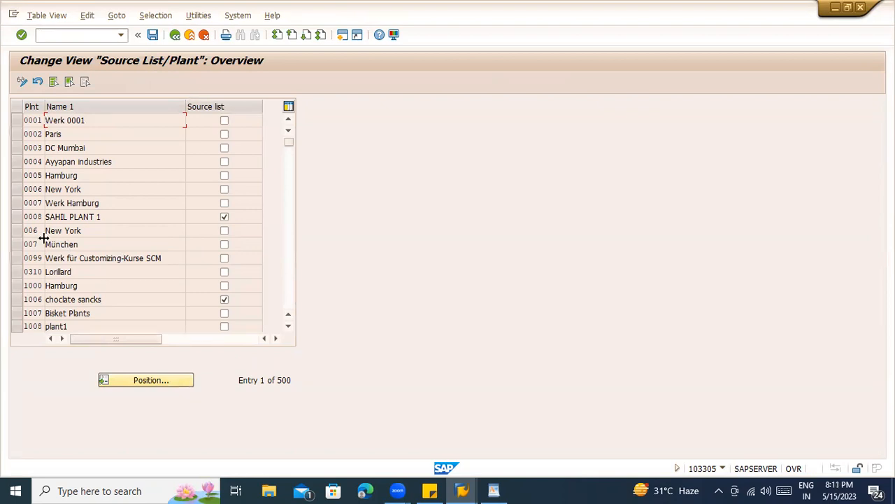
- Position to plant ZCON, tick Source list, save under a customizing request and go back
click(153, 383)
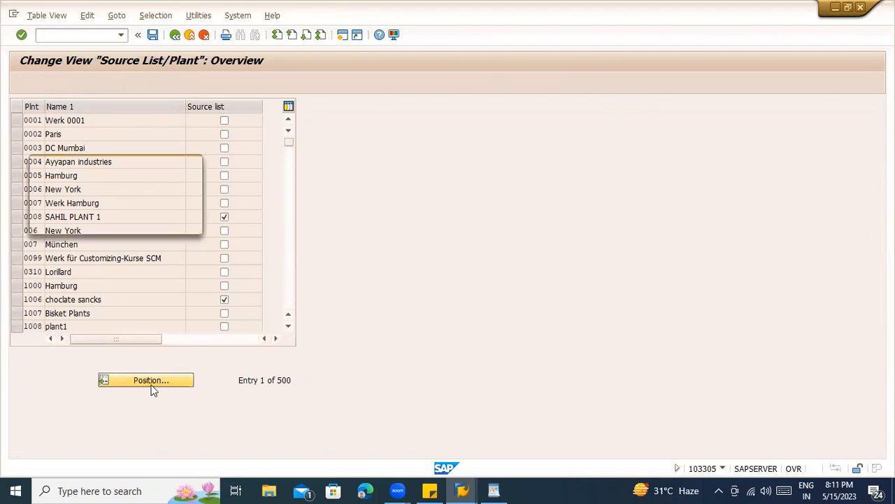
text(ZCON)
key(Return)
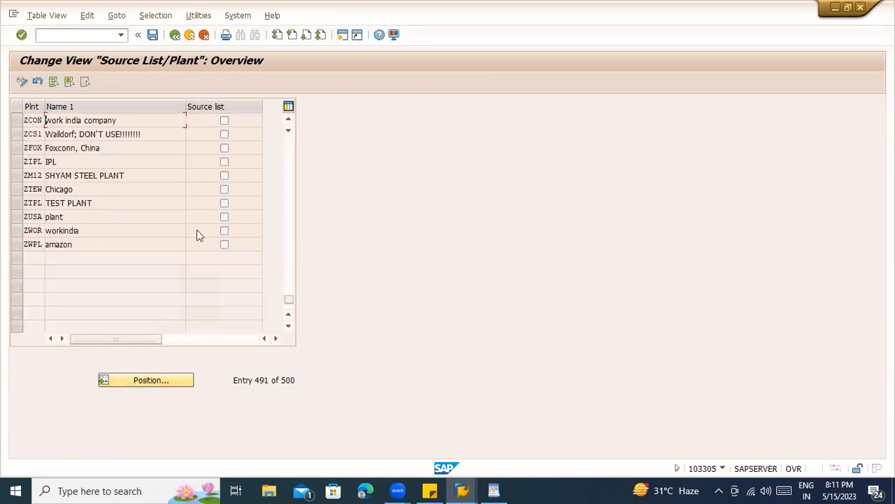
click(224, 121)
click(223, 120)
key(ctrl+s)
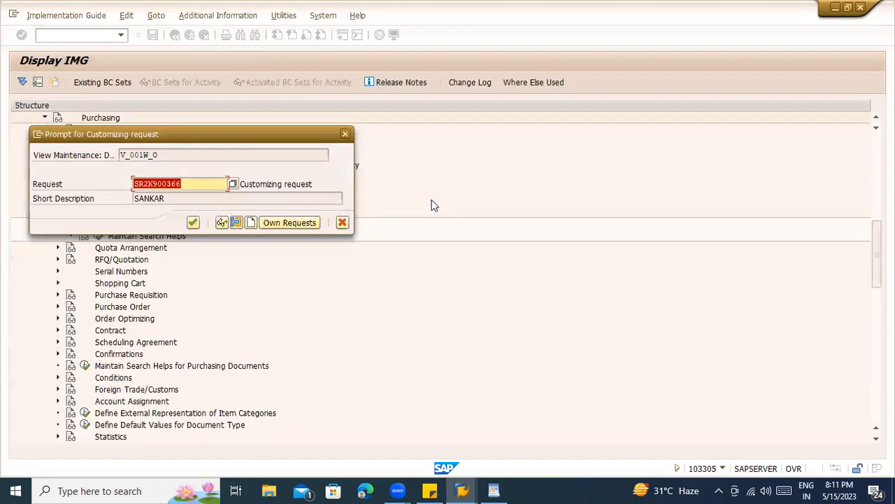
click(195, 222)
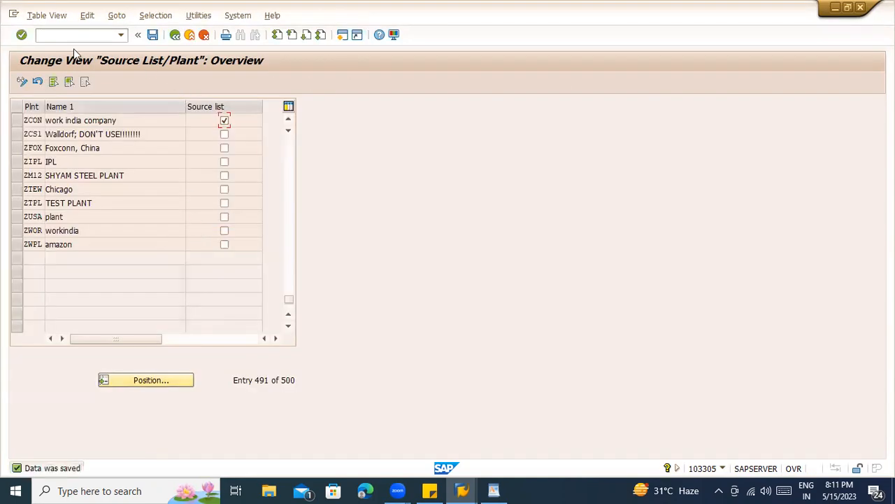
click(175, 34)
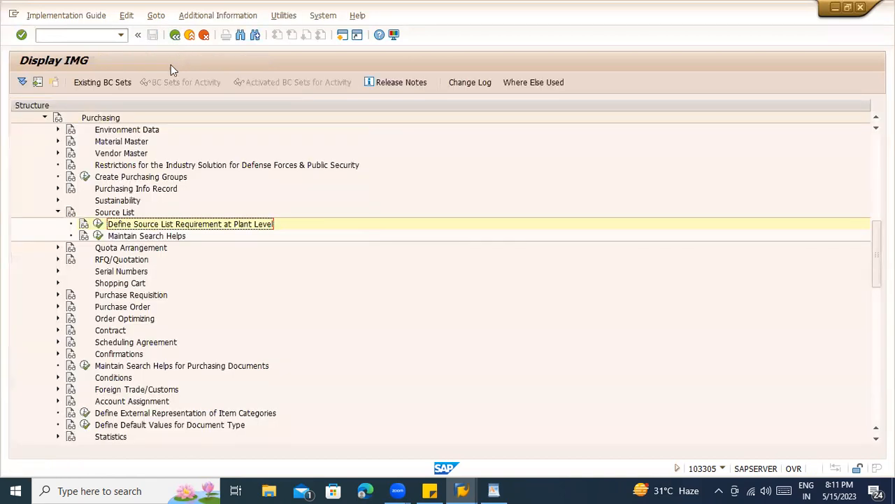
click(84, 224)
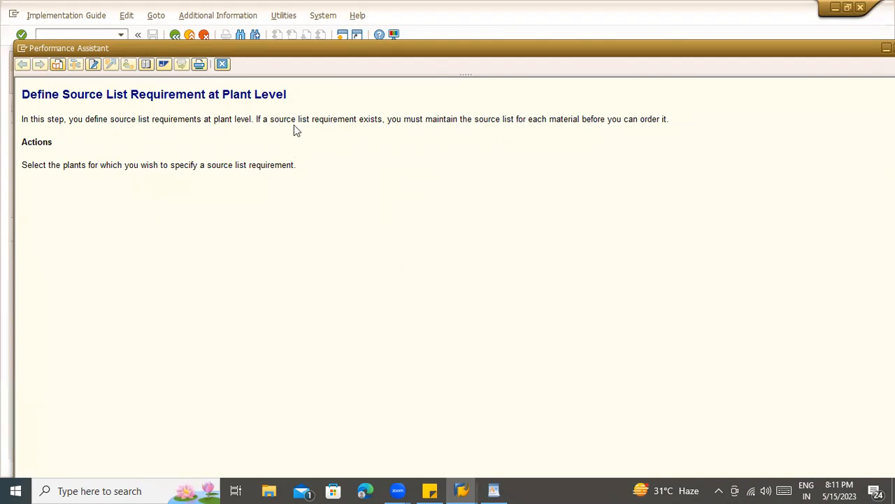
drag(385, 118, 323, 118)
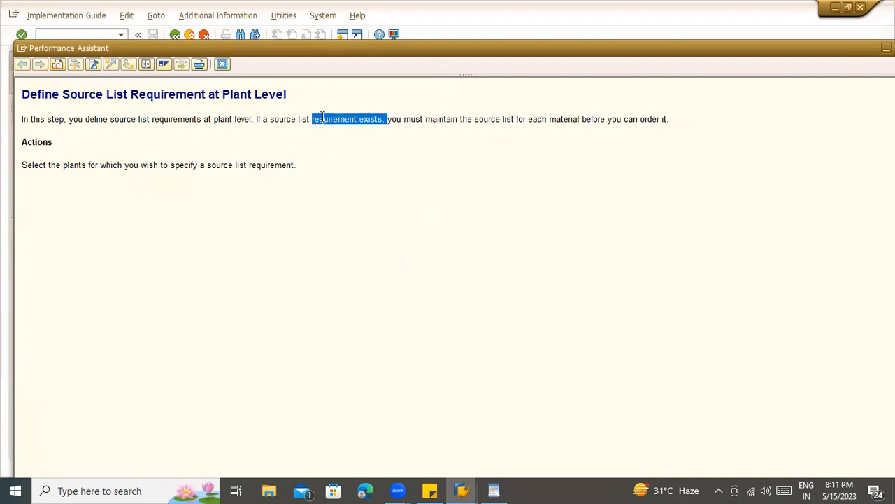
click(504, 120)
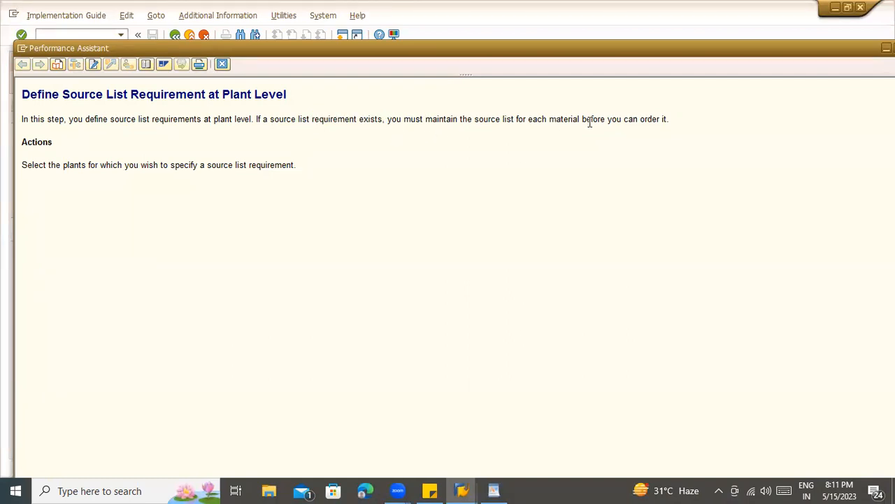
drag(676, 120, 408, 119)
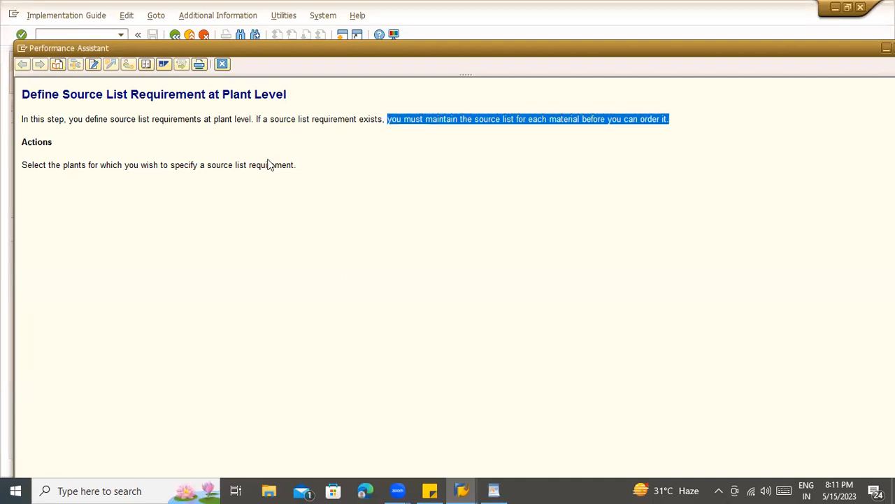
click(90, 36)
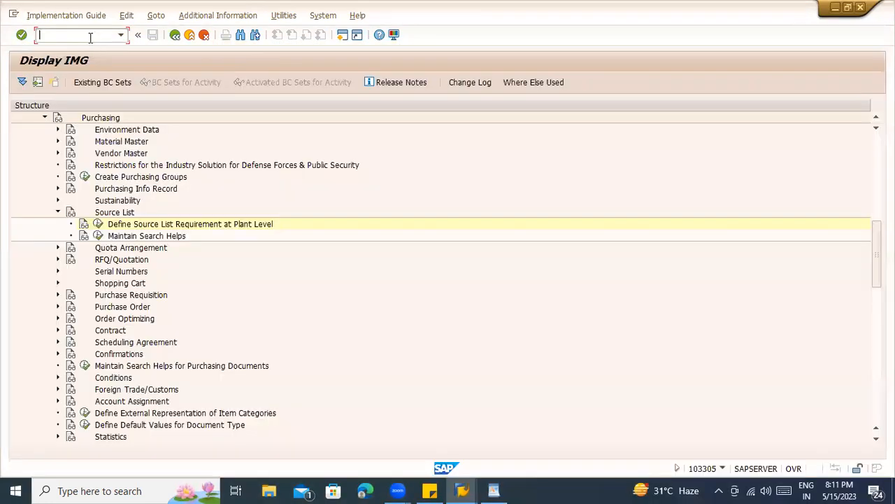
- Open material BOOKSTST1 in MM02 with the Purchasing view for plant ZCON
text(/nmm02)
key(Return)
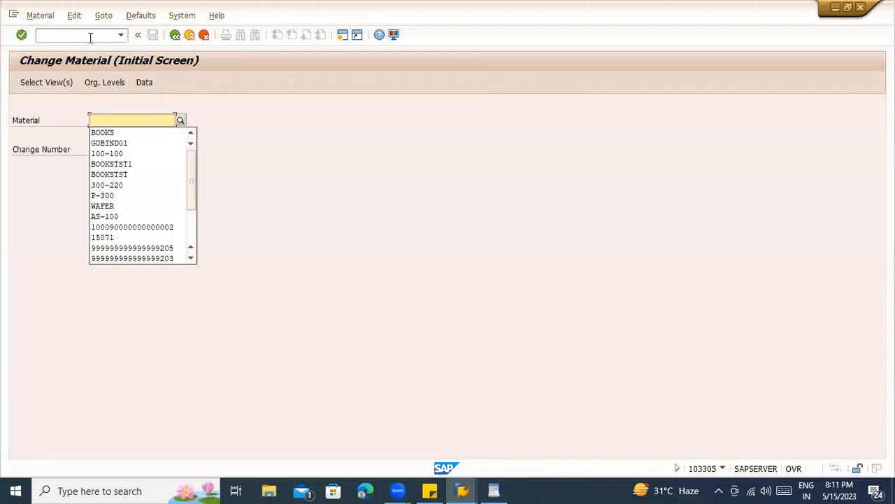
key(Down)
key(Down)
key(Down)
key(Down)
key(Down)
key(Up)
key(Return)
key(Return)
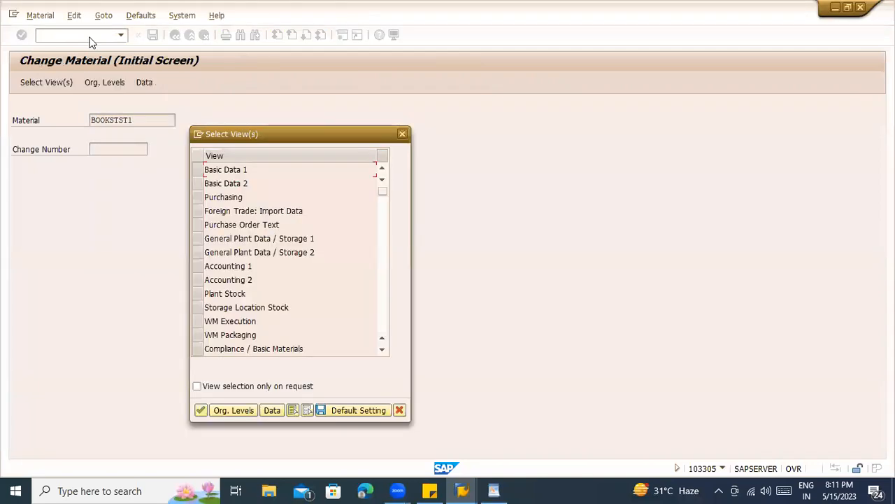
click(198, 197)
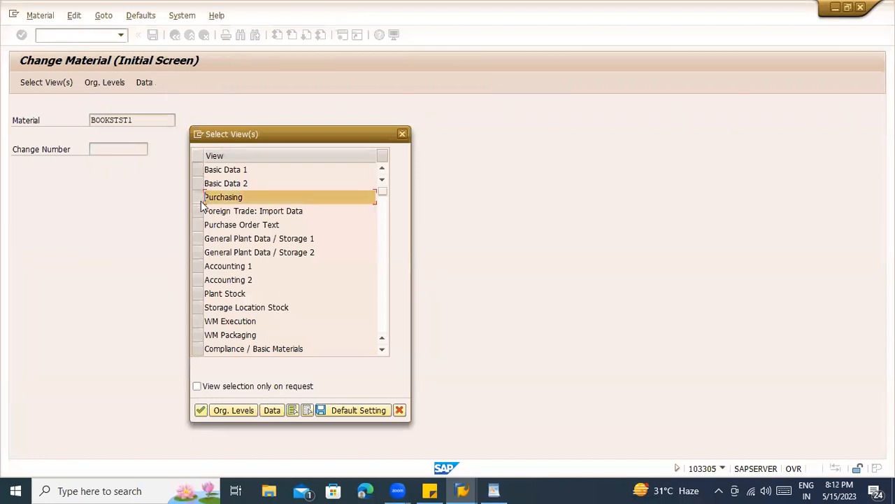
key(Return)
key(Down)
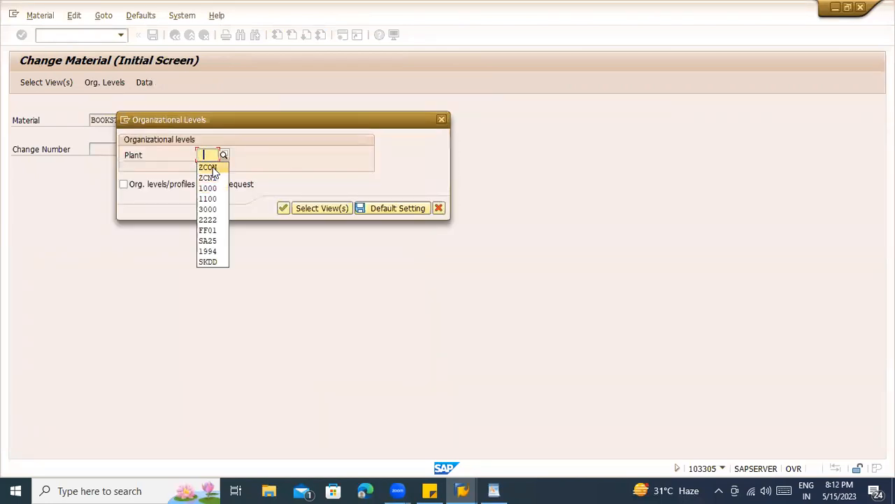
click(213, 168)
key(Return)
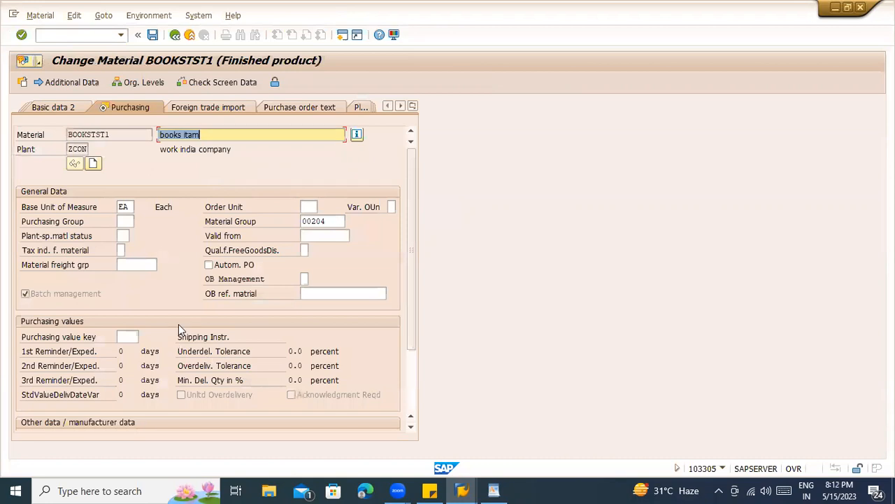
- Tick the Source list indicator and display its field help
scroll(180, 326, down, 2)
click(194, 371)
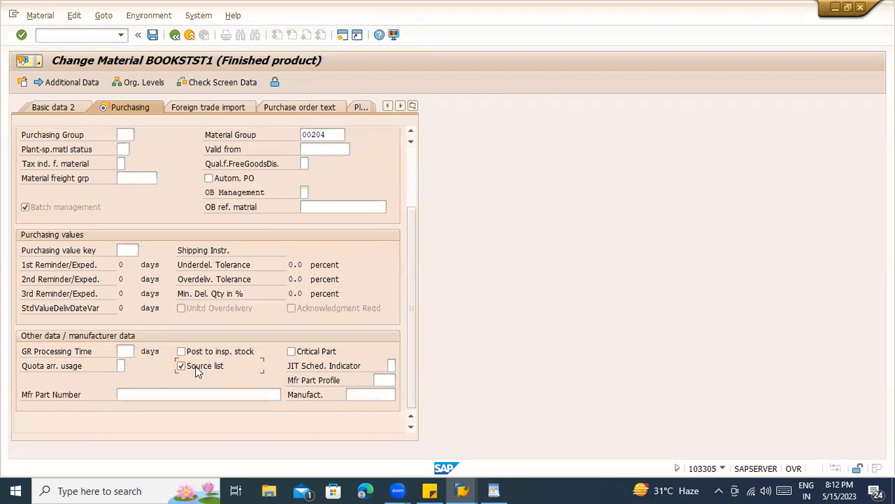
key(F1)
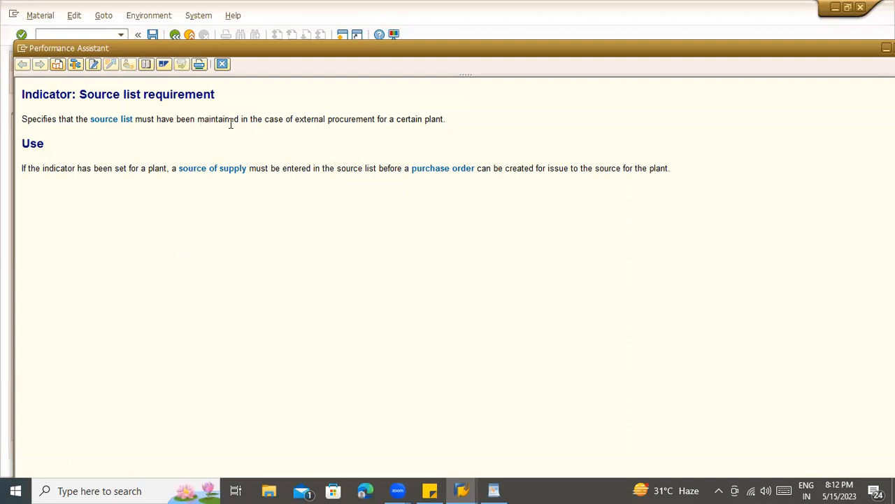
drag(467, 121, 224, 120)
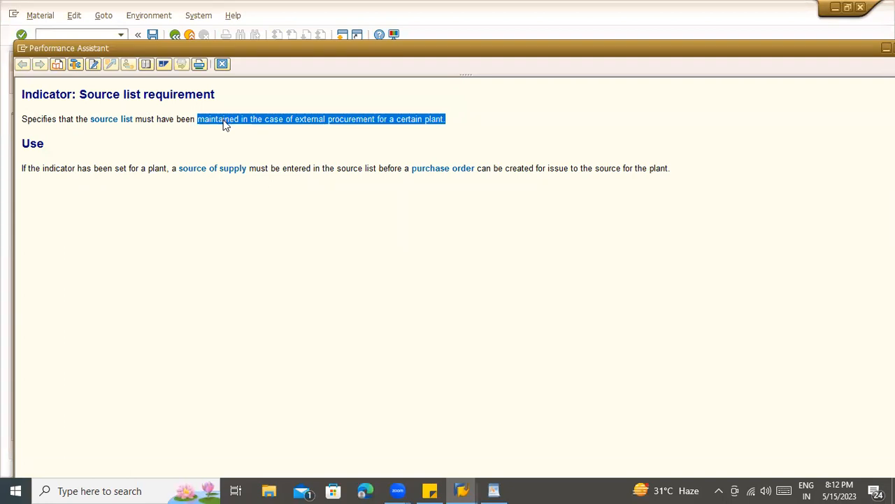
click(224, 121)
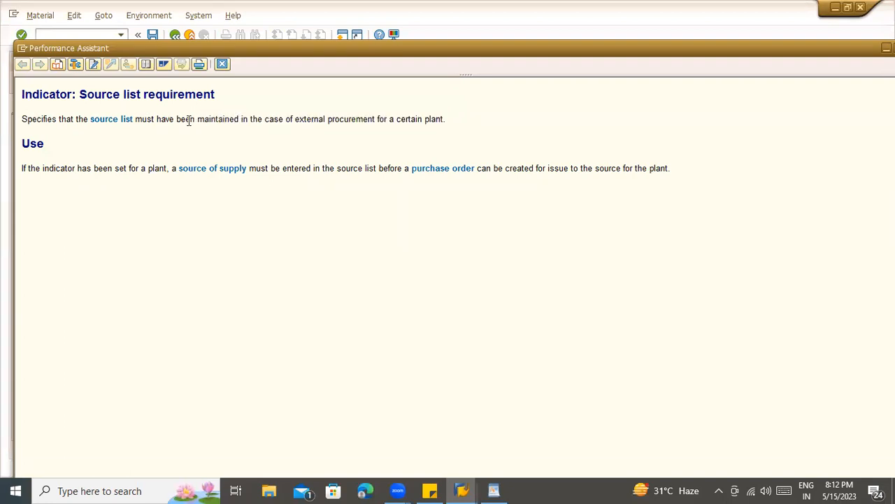
- Save BOOKSTST1's source list change and start a new purchase order
click(222, 65)
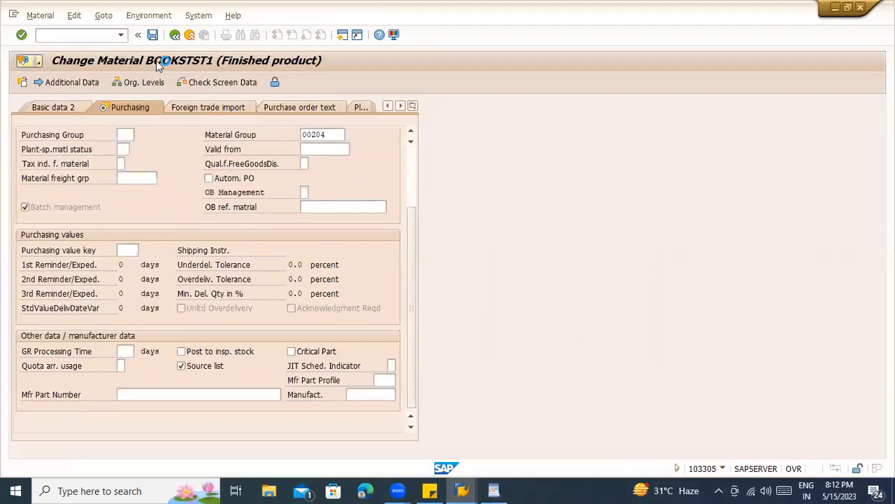
key(ctrl+s)
text(/nmm03)
key(Return)
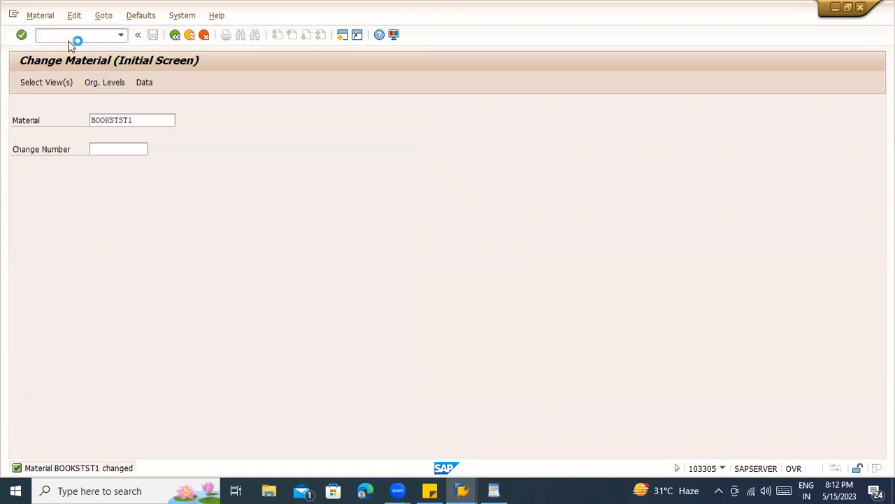
- Choose the third-party vendor, purchasing org ZCON, purchasing group 000 and company code ZCON
click(284, 107)
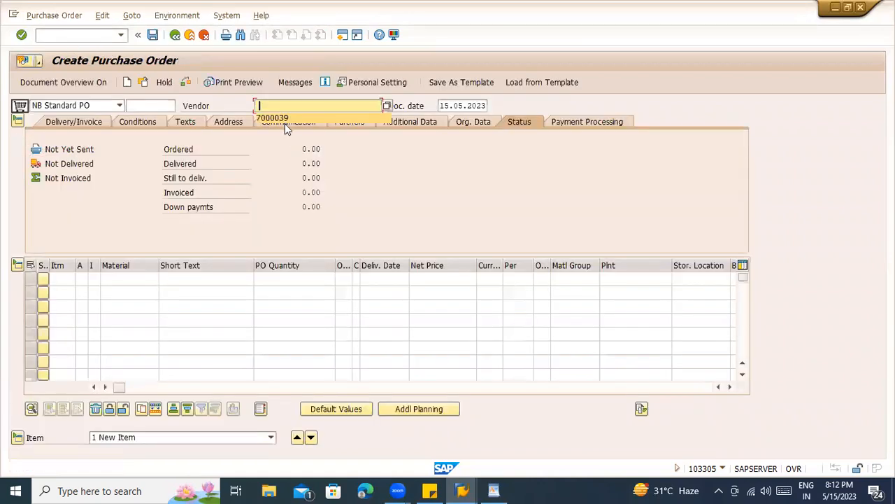
click(284, 117)
click(150, 284)
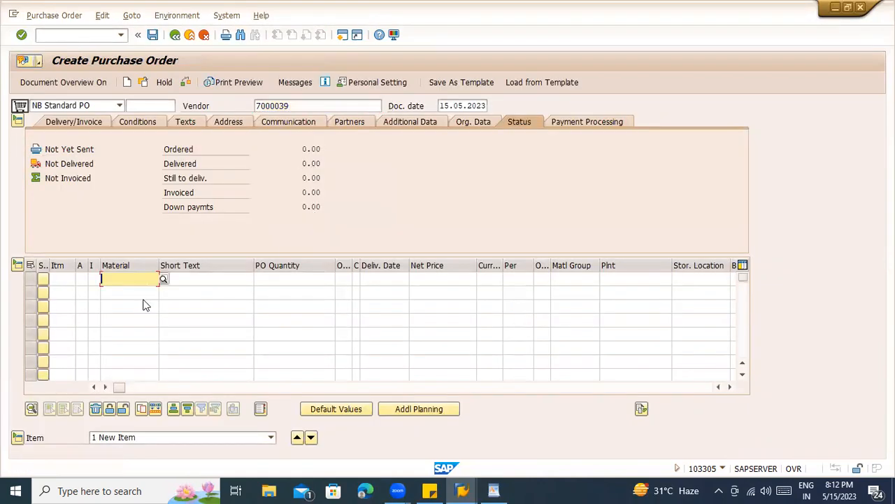
click(149, 314)
key(Return)
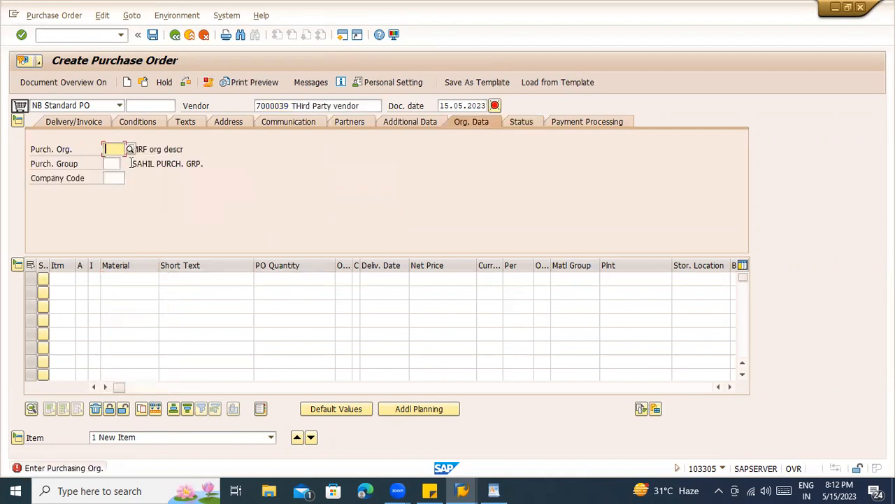
key(space)
click(116, 160)
click(117, 165)
key(space)
click(117, 177)
key(space)
click(117, 187)
- Add item BOOKSTST1 at plant ZCON, price 100, quantity 10, and open the source-list error help
click(118, 279)
key(space)
click(116, 294)
key(Return)
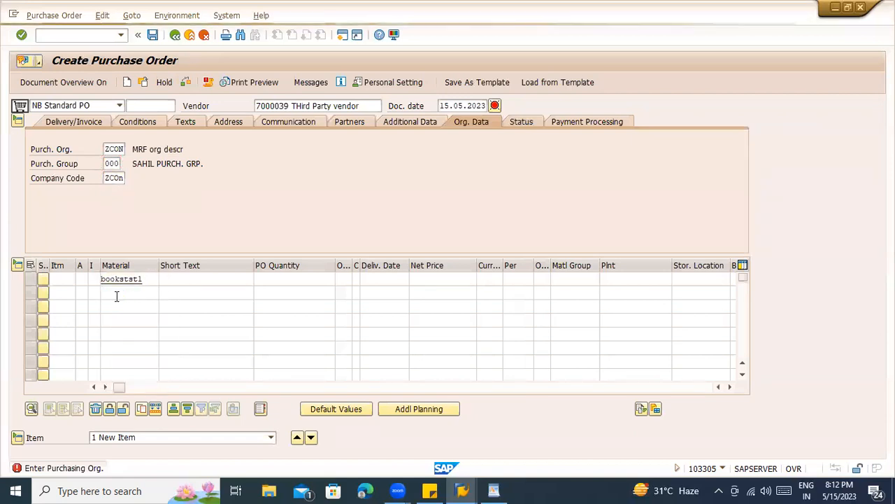
text(ZCOn)
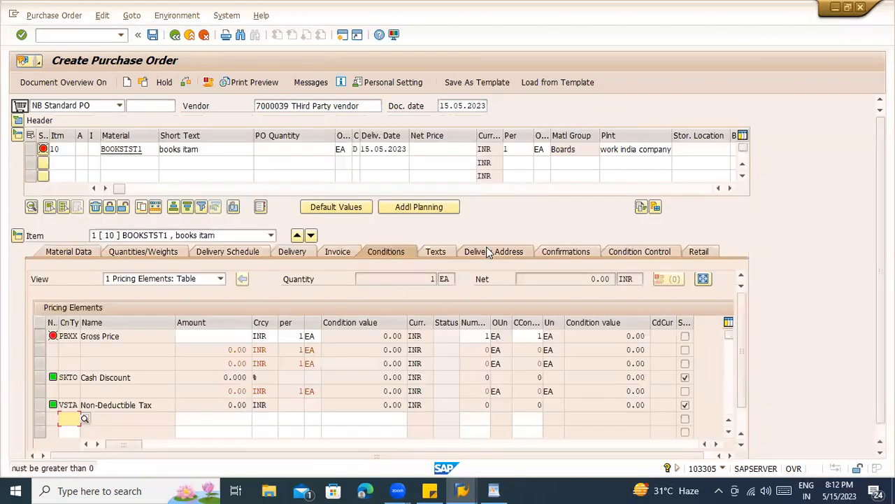
click(197, 338)
text(100)
key(Return)
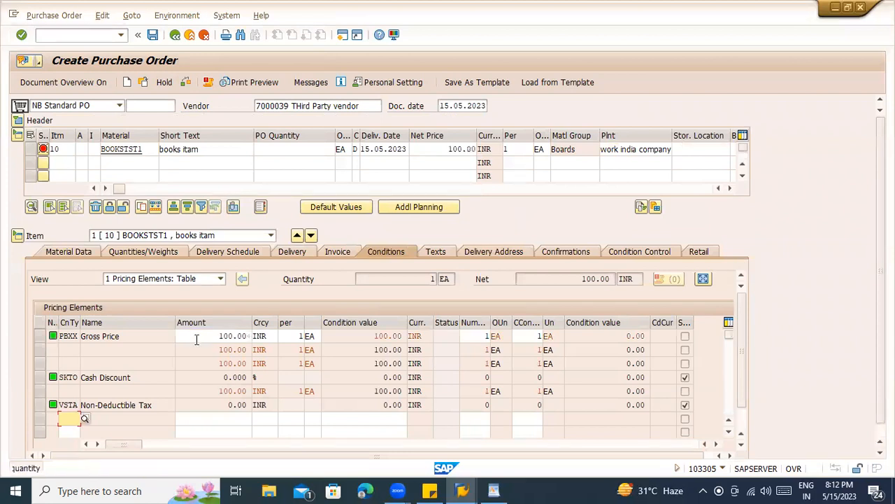
click(278, 151)
text(0)
key(Return)
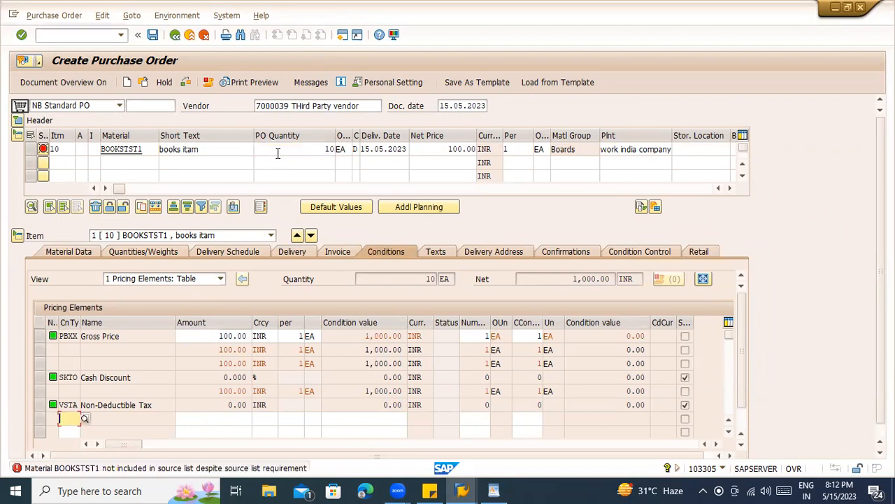
click(120, 177)
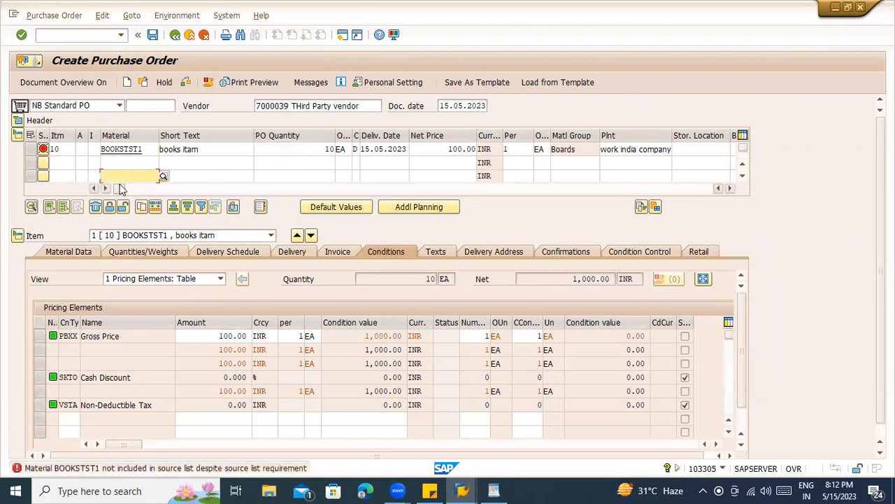
double_click(280, 467)
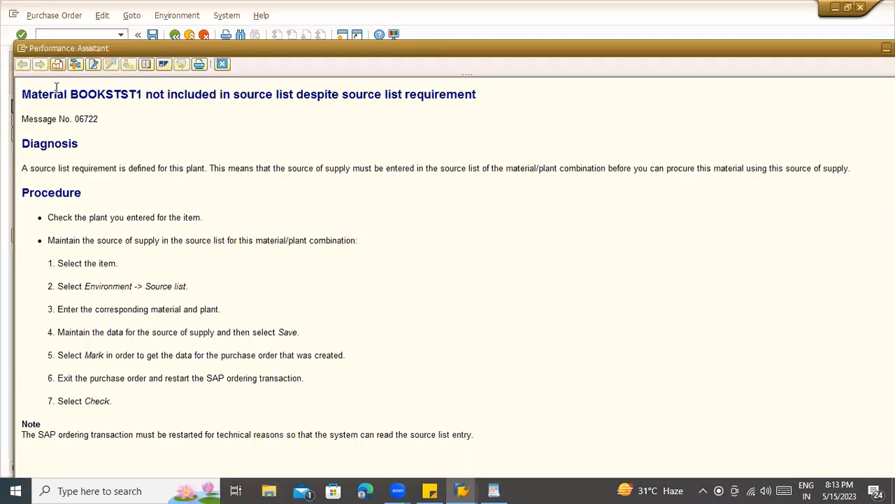
- Replace the purchase order's vendor with 7000040
drag(22, 93, 493, 96)
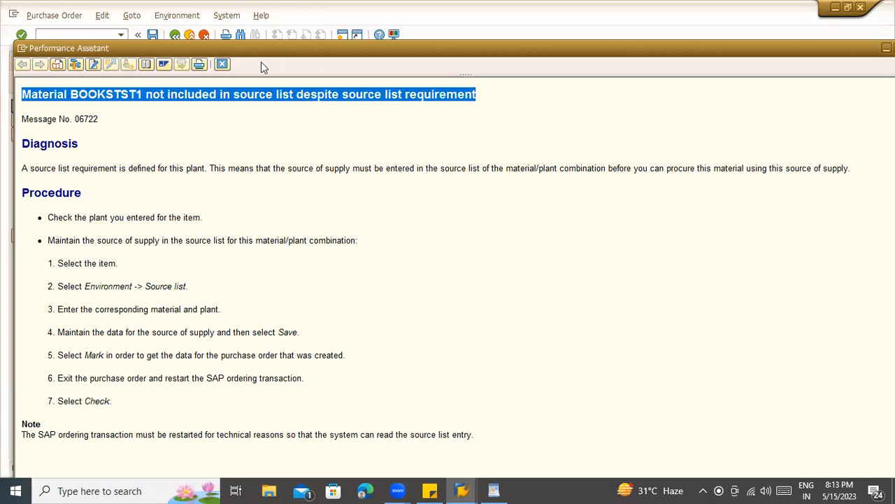
click(223, 63)
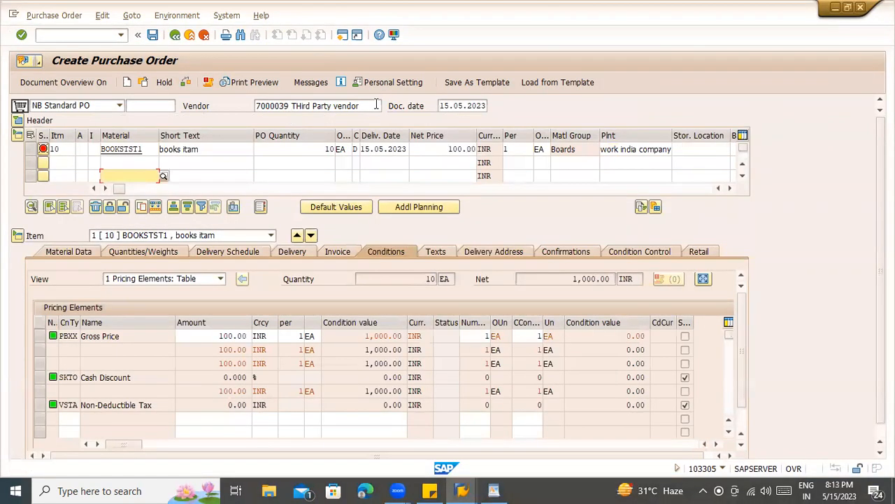
drag(350, 103, 205, 104)
key(Delete)
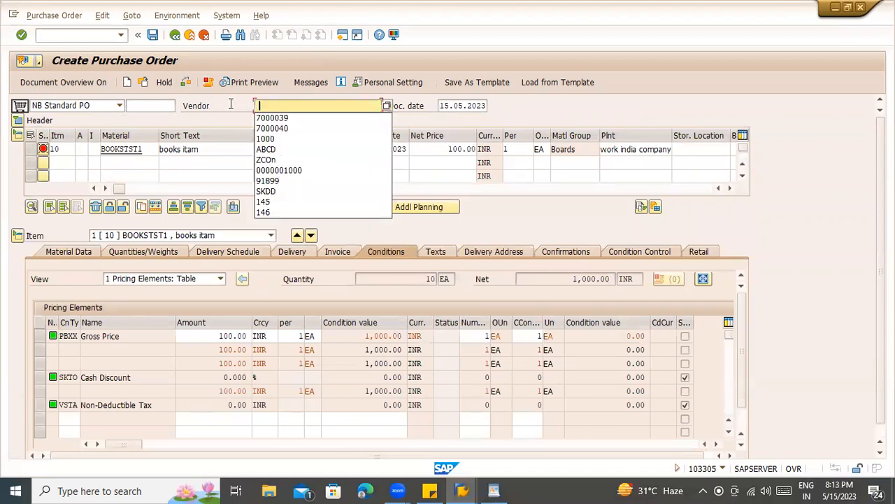
click(263, 129)
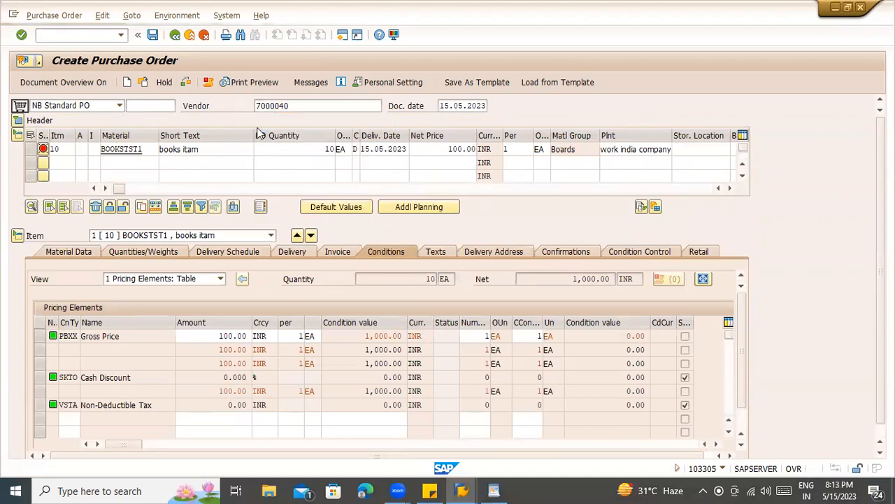
key(Return)
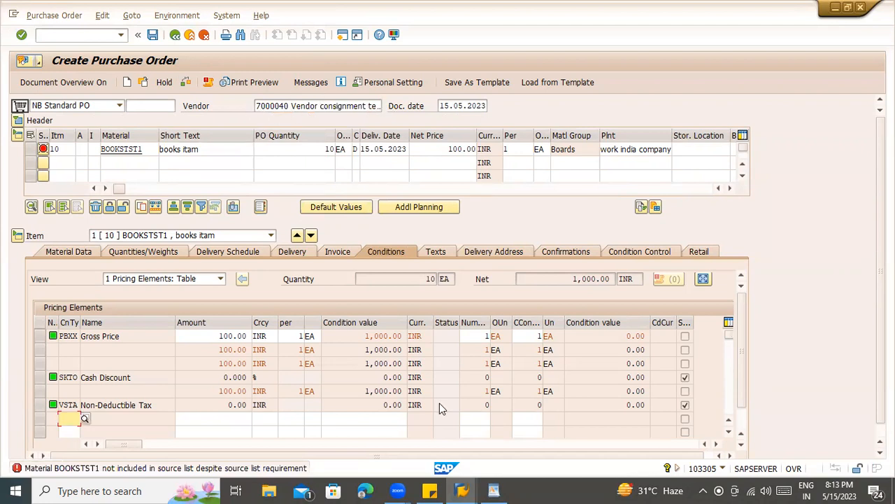
- Abandon the purchase order with /n and return to the Easy Access menu
click(461, 490)
click(465, 470)
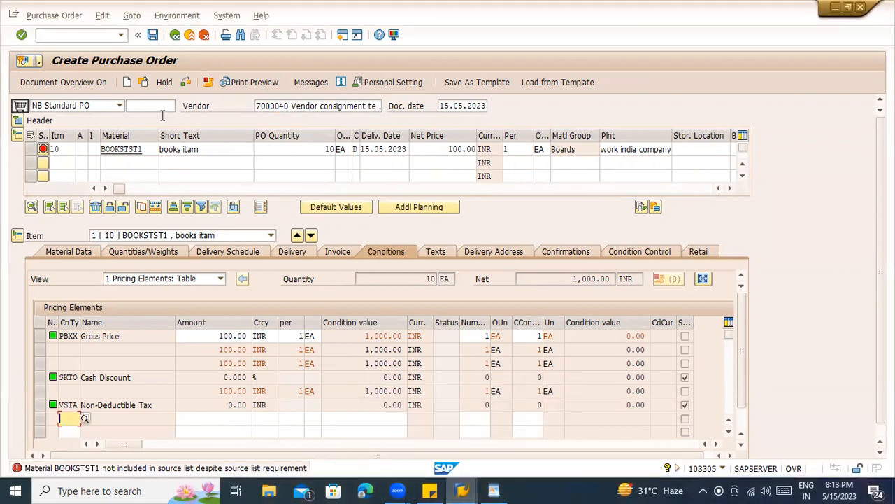
click(92, 33)
text(/n)
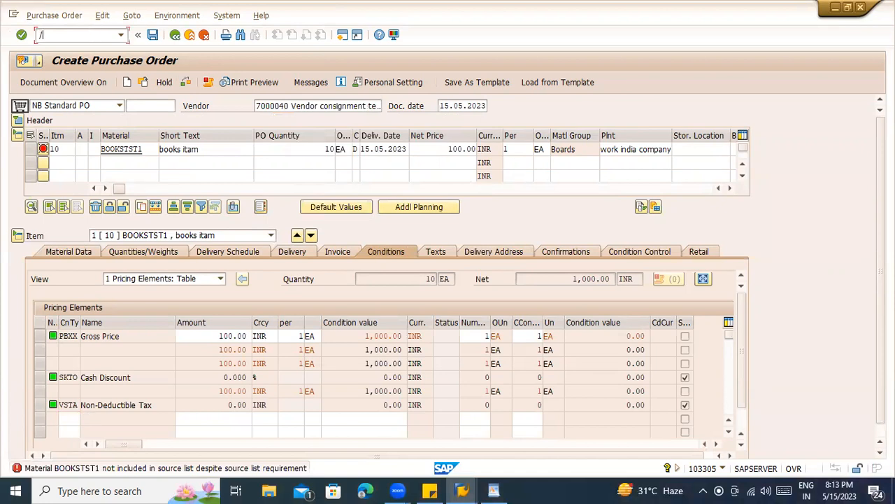
key(Return)
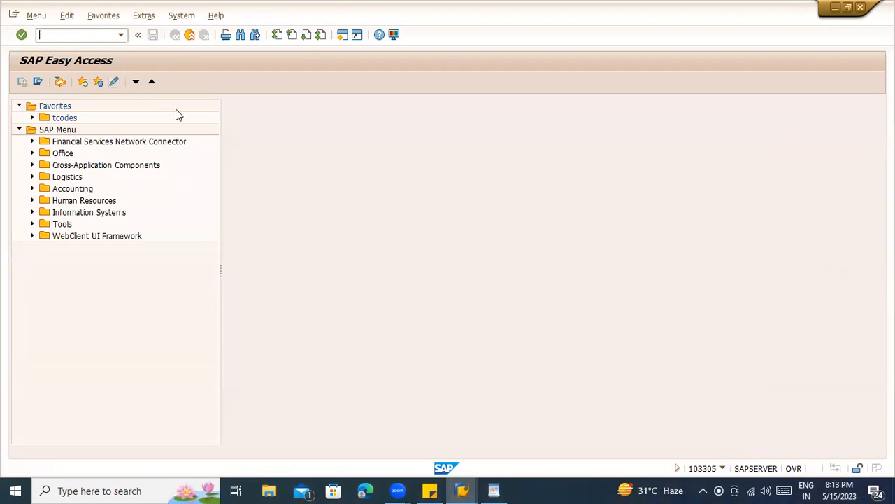
- Open BOOKSTST1 in MM02 with Basic Data, Purchasing, Accounting and Plant/Storage views for plant ZCON
key(alt+Tab)
key(alt+Tab)
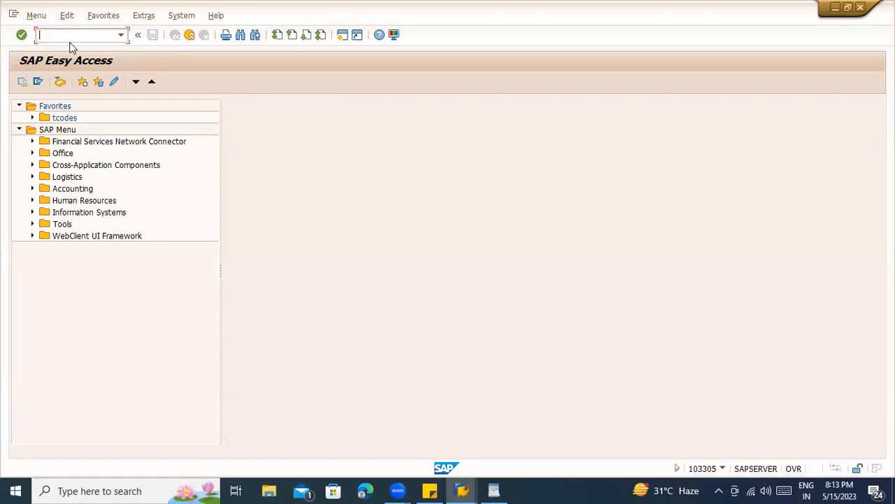
text(mm02)
key(Return)
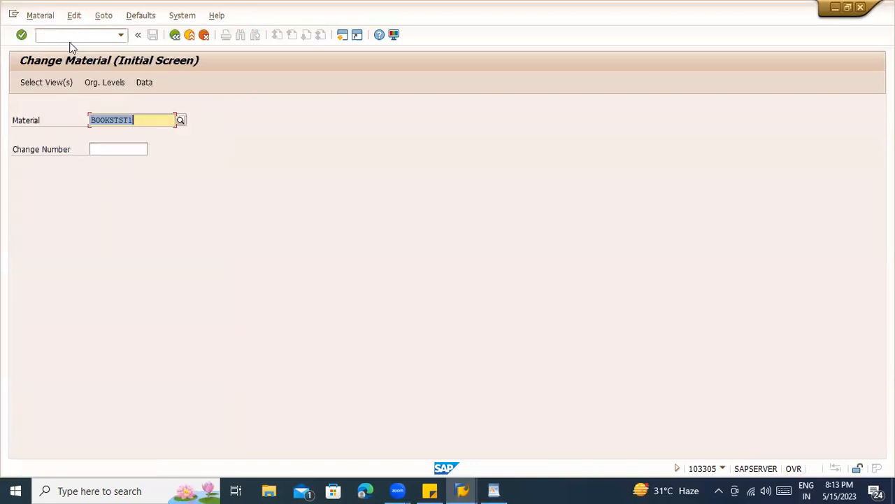
key(Return)
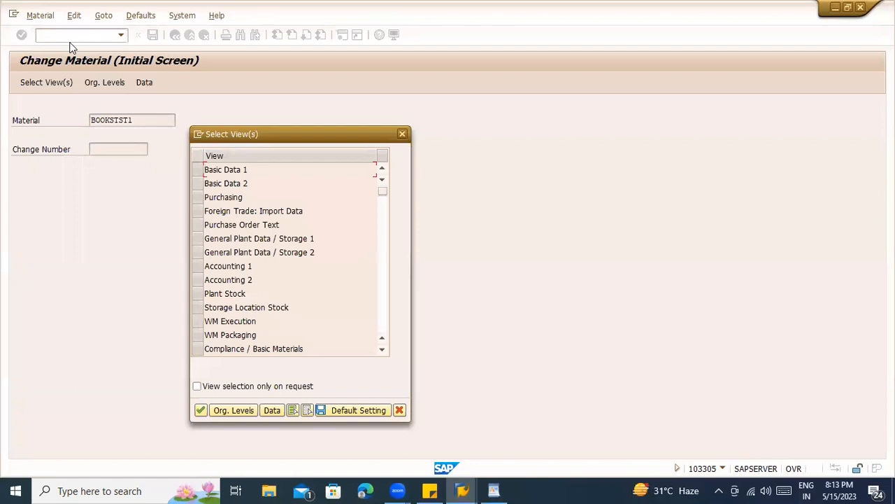
drag(199, 174, 203, 200)
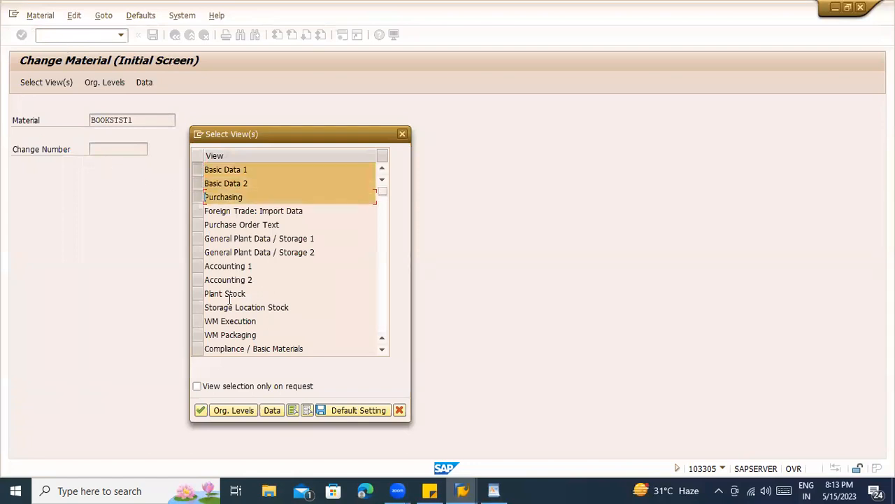
ctrl+click(198, 267)
ctrl+click(198, 281)
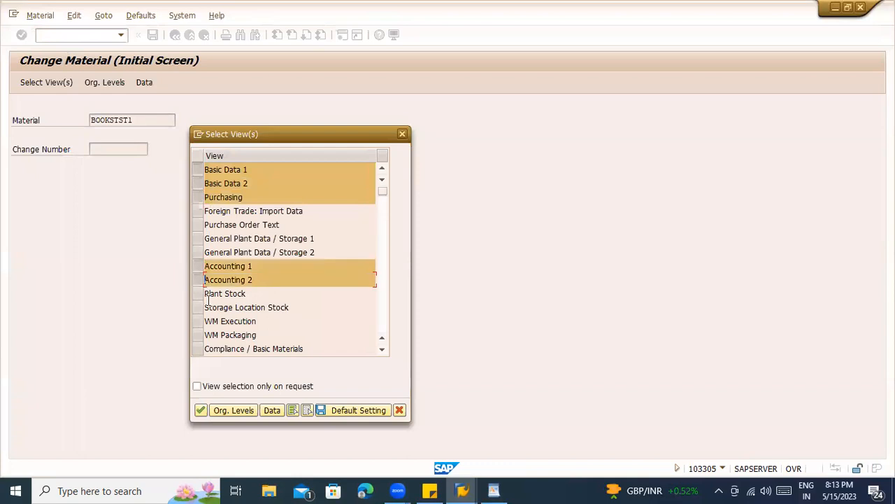
ctrl+click(198, 252)
ctrl+click(199, 239)
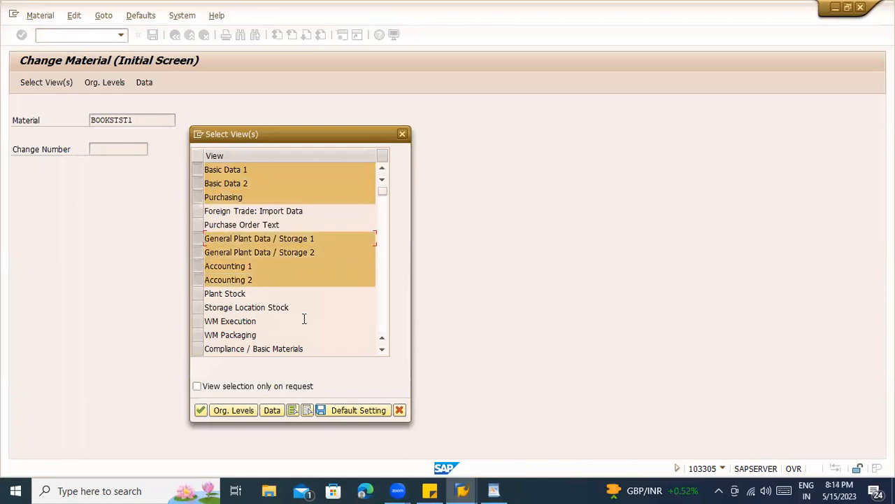
key(Return)
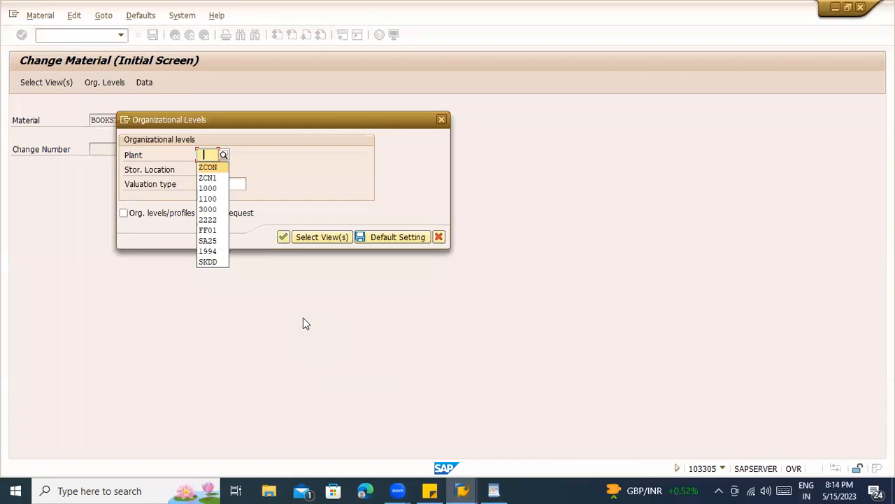
key(Tab)
key(Return)
key(Return)
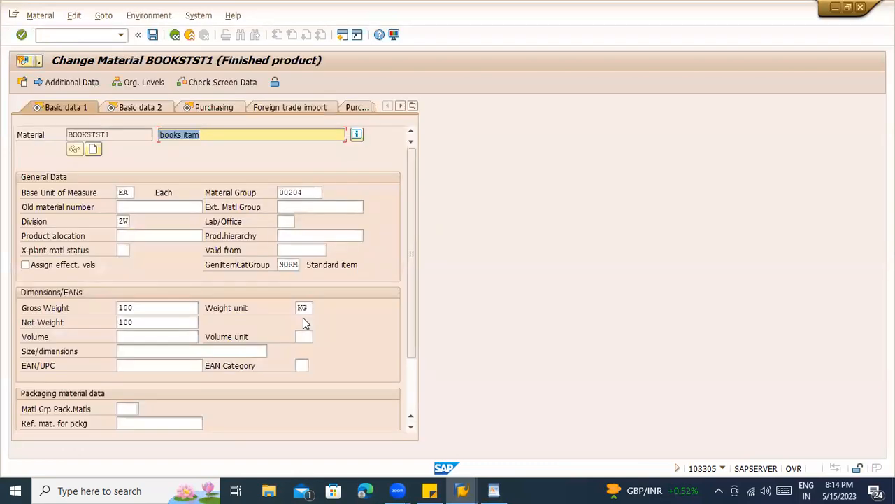
- Check the base unit EA, then run /ocuni for units of measurement
click(130, 190)
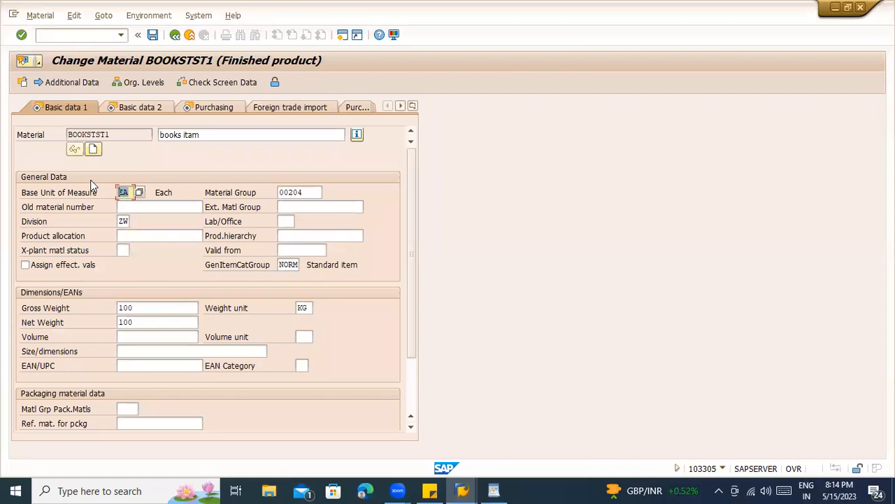
click(82, 35)
text(/ocuni)
key(Return)
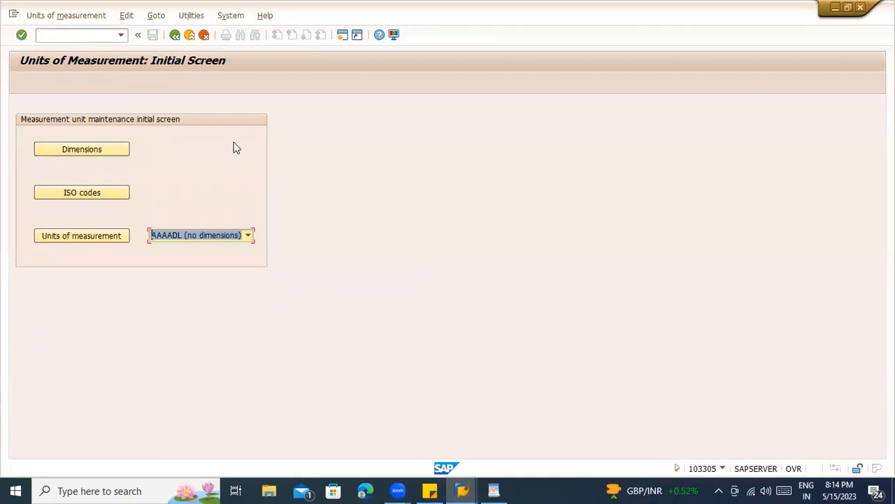
- Reopen /ocuni and browse the dimension list and the units with no dimension
click(121, 35)
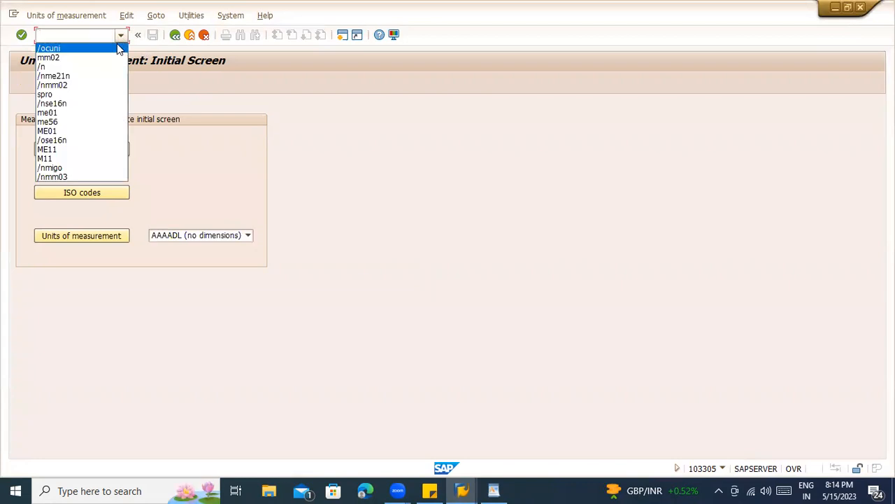
click(117, 43)
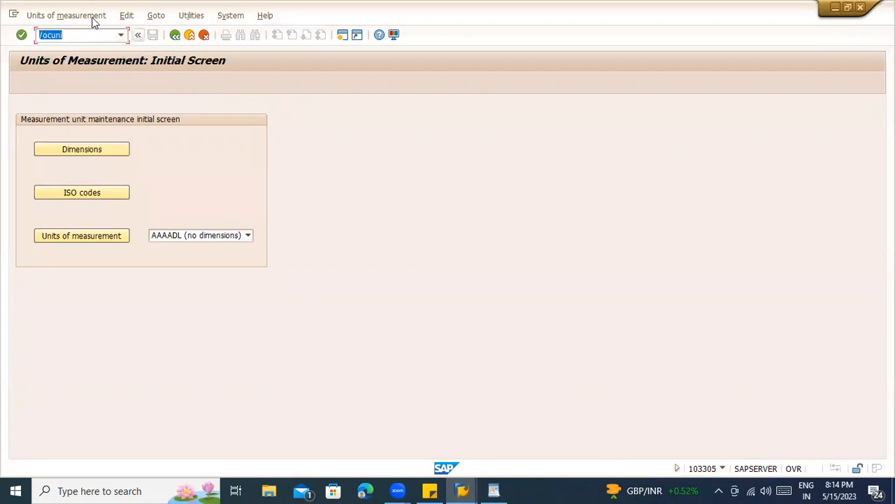
click(79, 35)
click(186, 236)
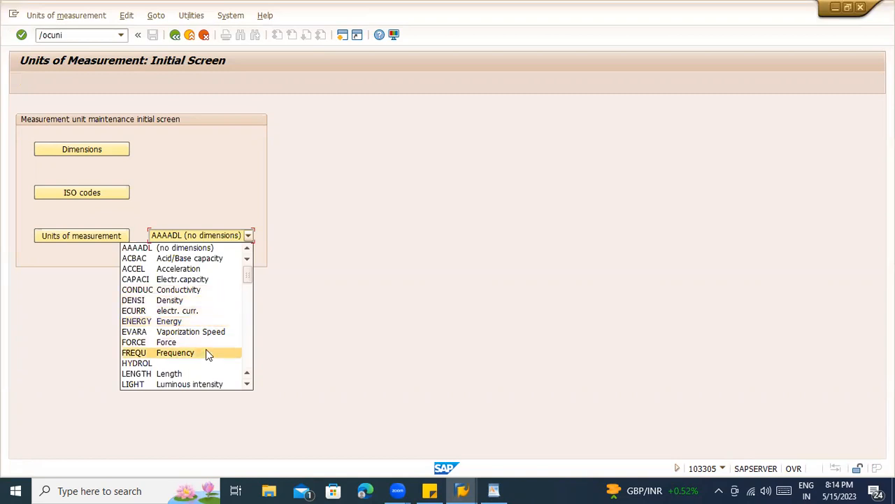
scroll(207, 354, down, 3)
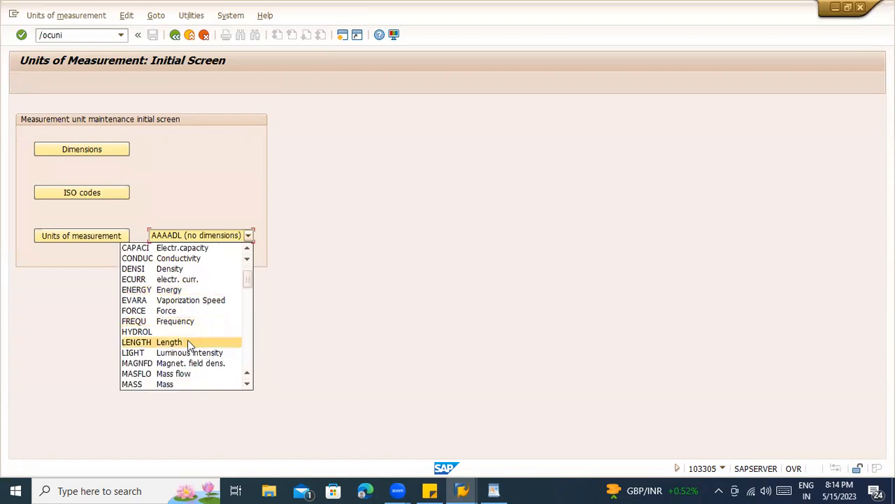
scroll(194, 367, down, 3)
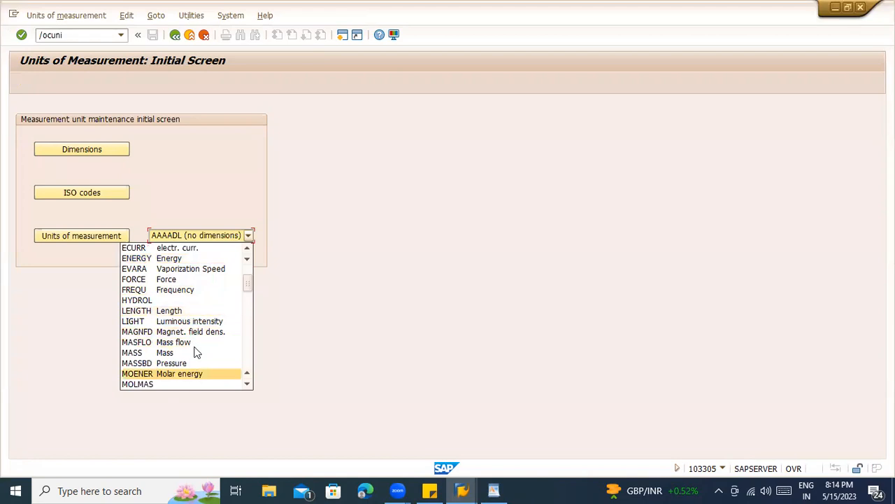
scroll(196, 352, down, 3)
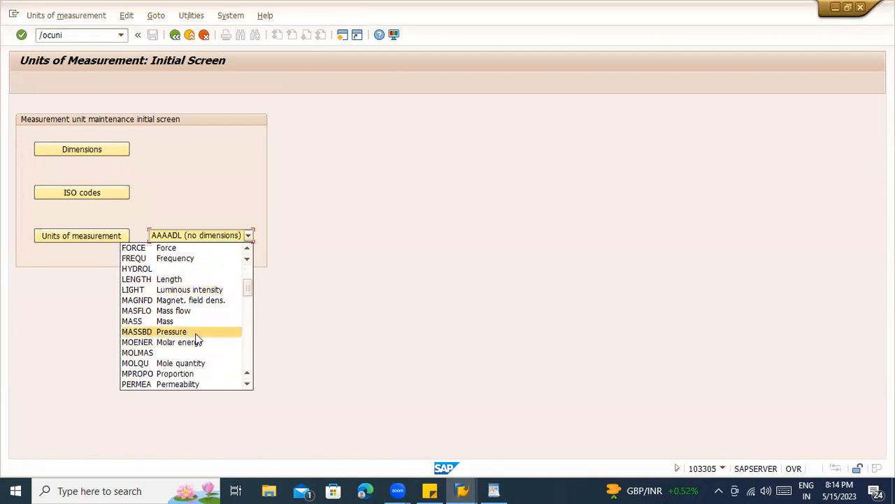
click(320, 290)
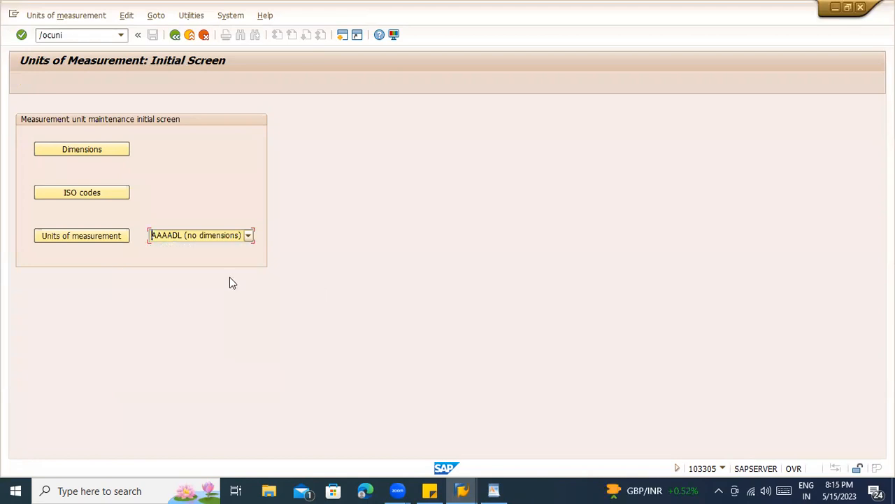
click(82, 236)
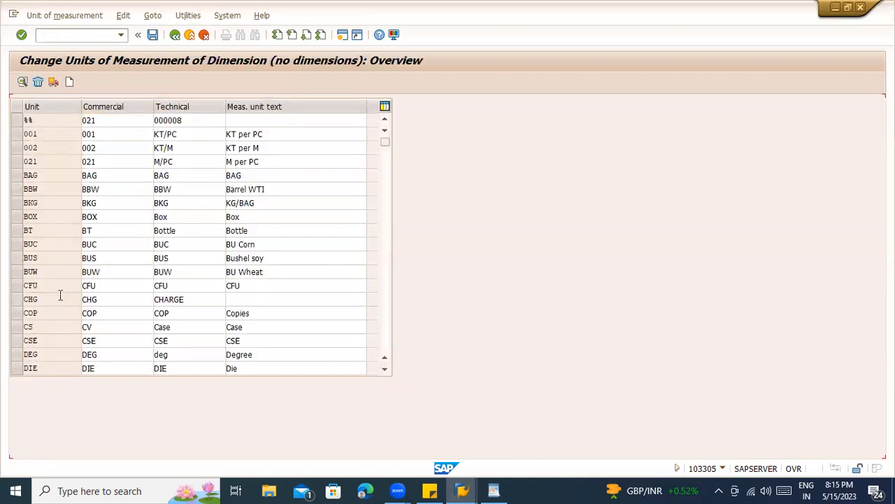
scroll(60, 297, down, 8)
click(175, 35)
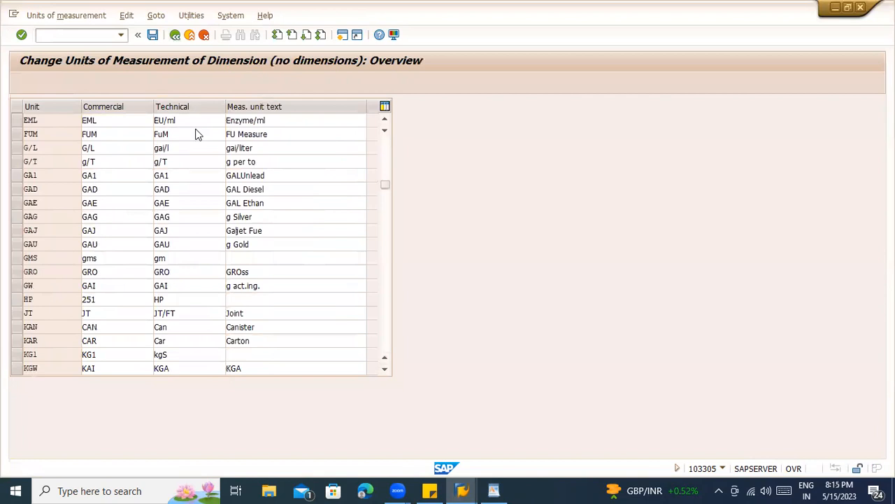
- Choose the MASS dimension, review its units, and open the KG unit details
click(184, 235)
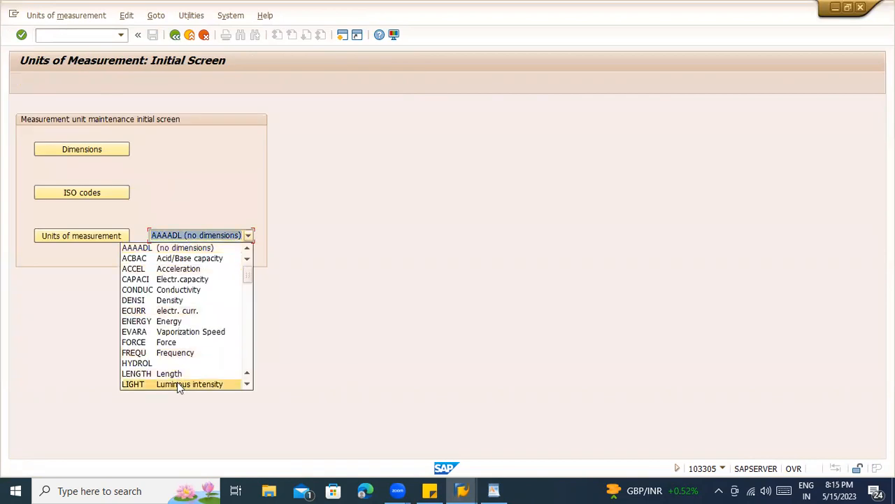
scroll(187, 360, down, 3)
scroll(187, 373, down, 1)
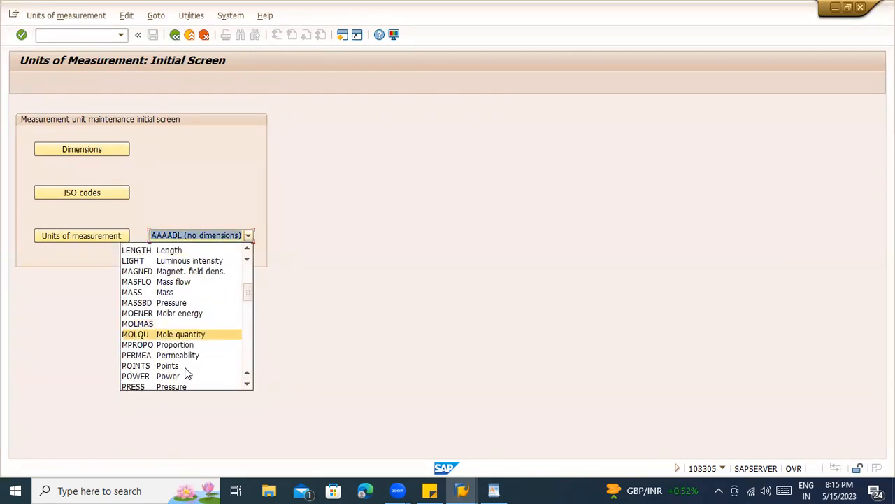
click(191, 290)
click(83, 238)
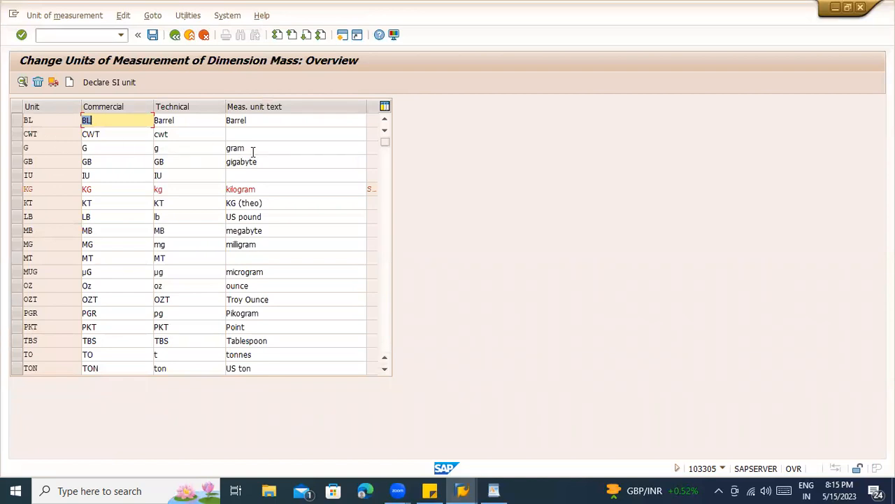
click(262, 245)
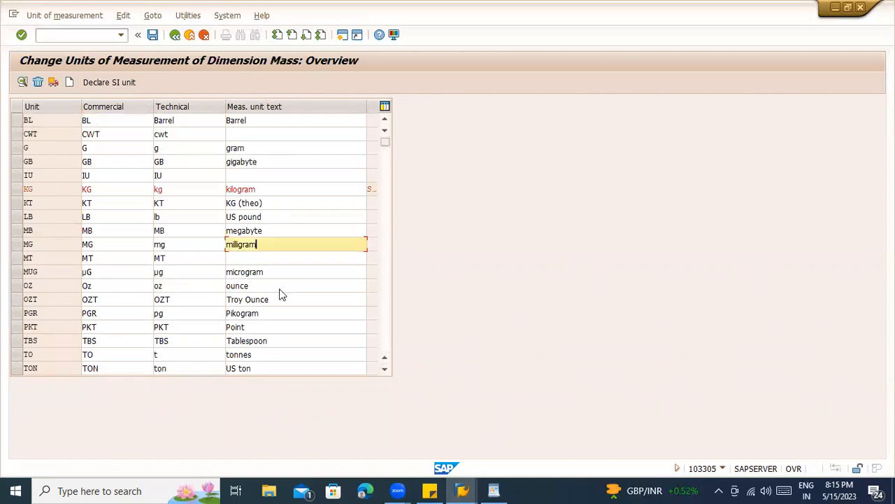
scroll(280, 289, down, 2)
scroll(280, 289, up, 2)
click(165, 243)
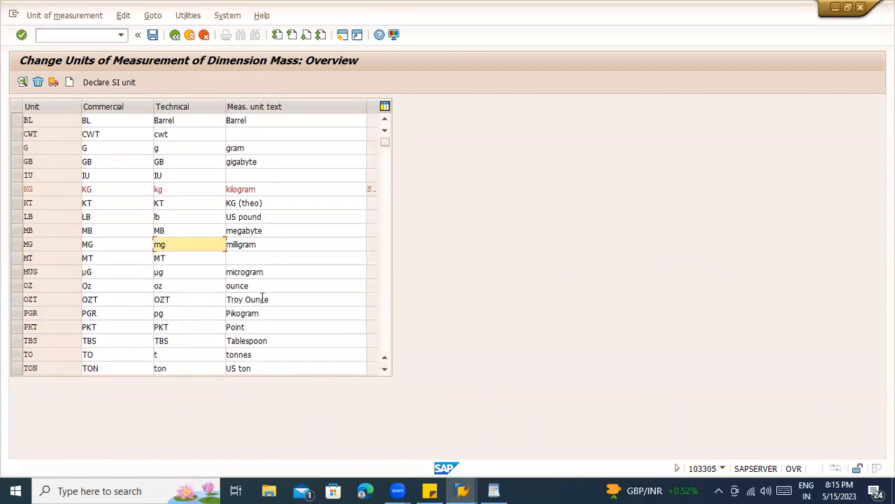
click(253, 202)
double_click(251, 189)
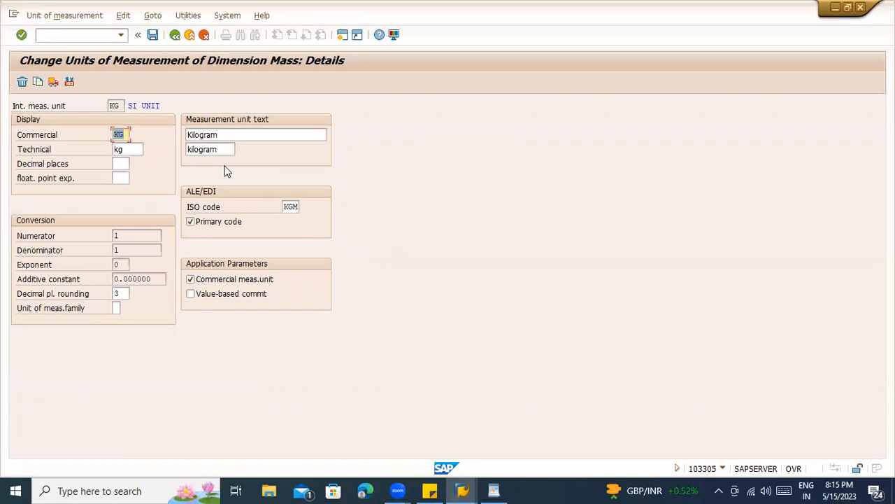
- Select KG's decimal rounding value 3 and bring up its explanation
click(122, 149)
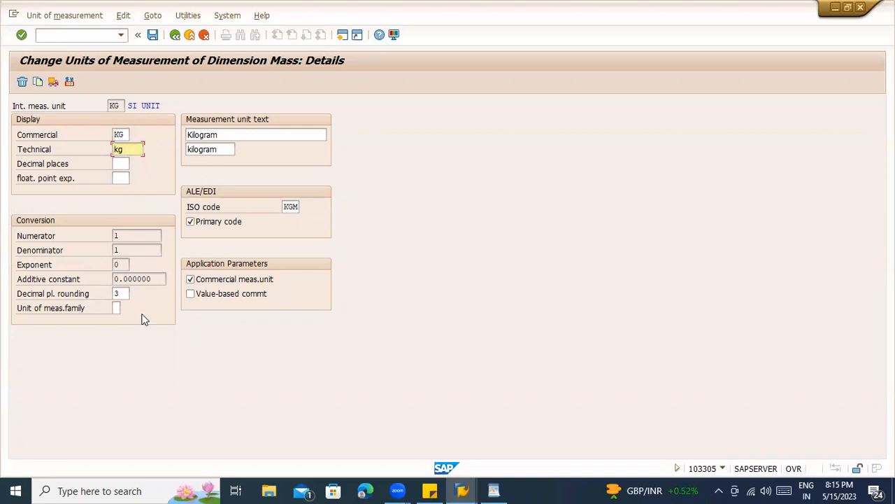
mouse_move(120, 294)
mouse_down()
mouse_move(95, 293)
mouse_move(112, 303)
mouse_up()
click(121, 295)
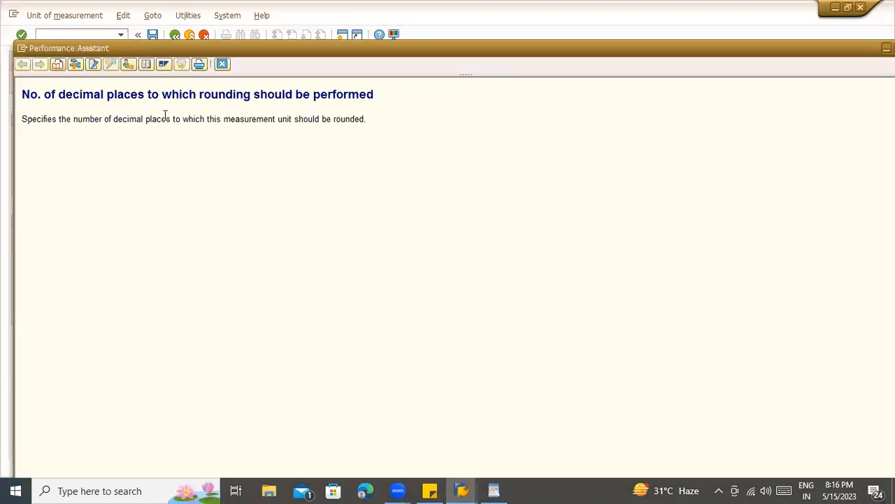
- Type sample values 1.234, 1.23 and 1.2345679 into the WordPad notes
click(222, 64)
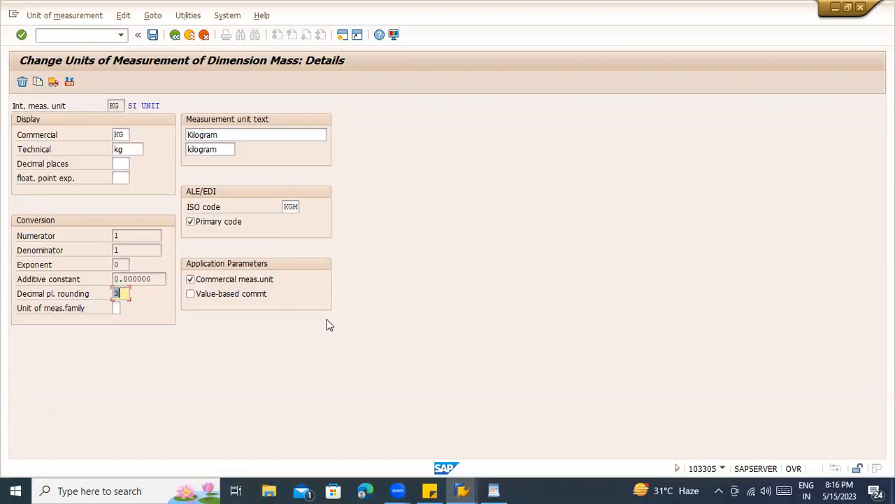
click(494, 490)
text(1.234 1.)
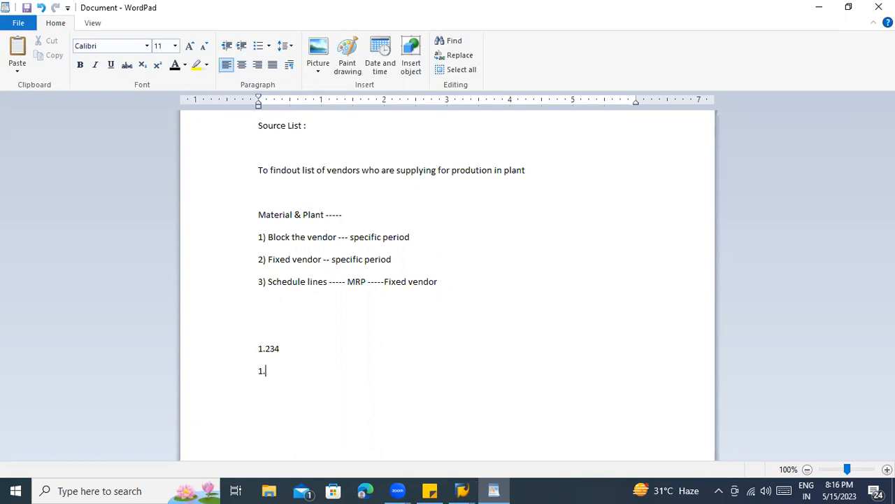
text(23 1.2345679)
- Delete the three sample numbers from WordPad and return to SAP's Mass units overview
drag(299, 393, 266, 393)
key(alt+Tab)
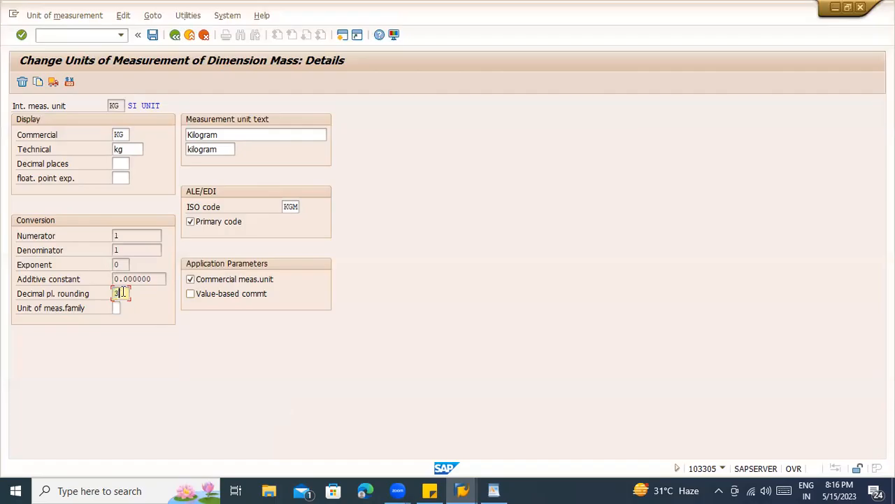
key(alt+Tab)
click(303, 417)
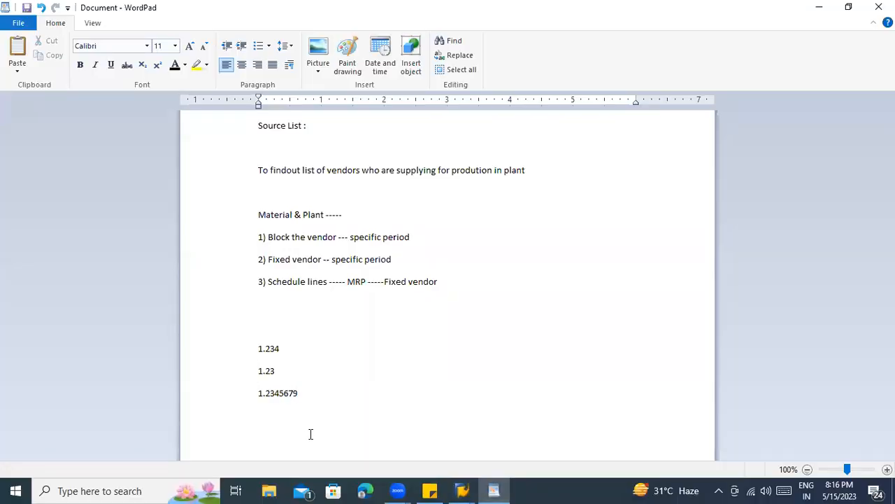
drag(305, 416, 248, 359)
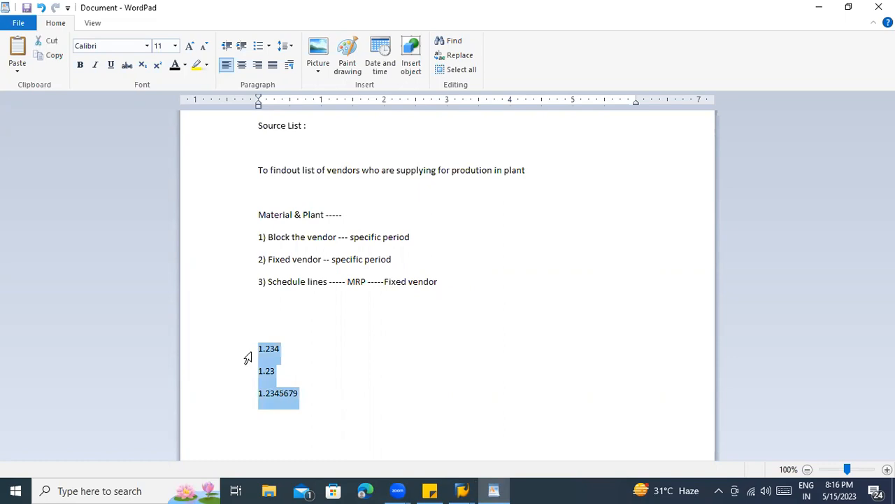
key(Delete)
key(alt+Tab)
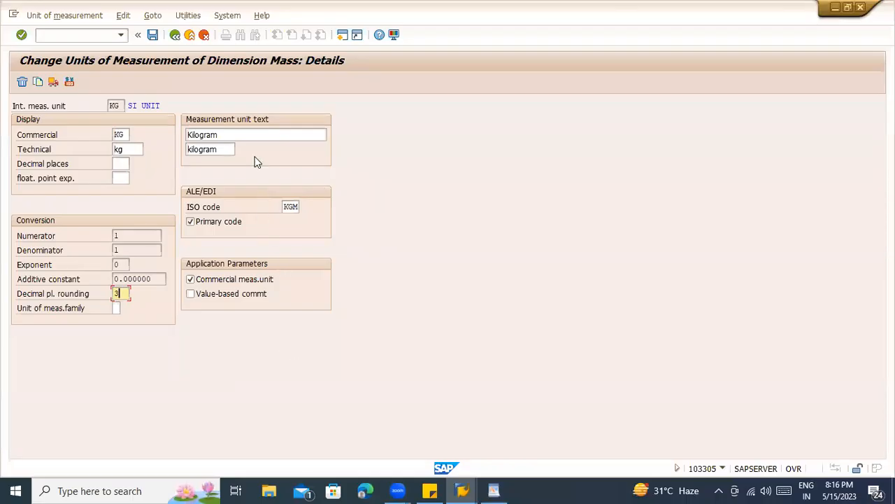
click(175, 35)
- Review the dimensions table and the ECURR electric current dimension details
click(176, 34)
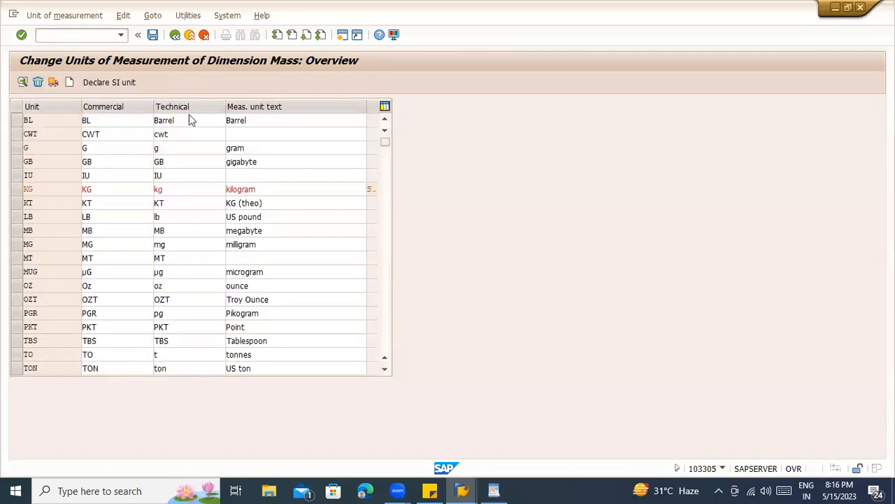
click(124, 149)
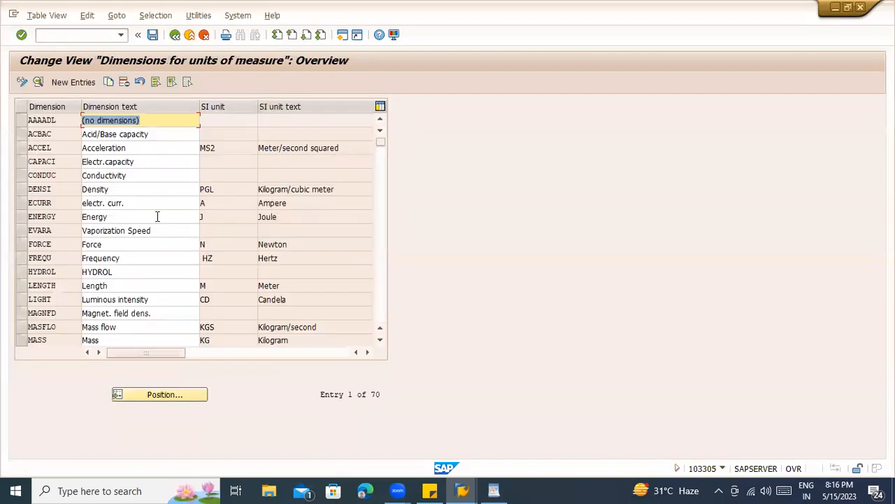
double_click(160, 203)
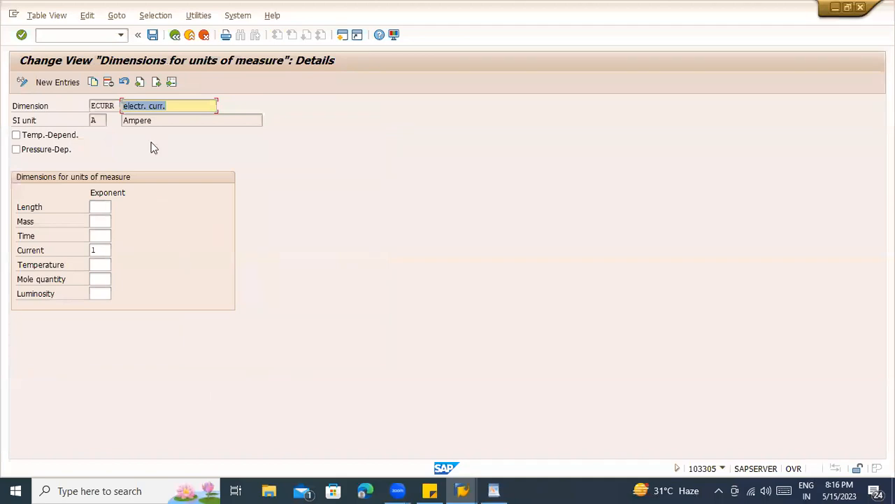
click(174, 37)
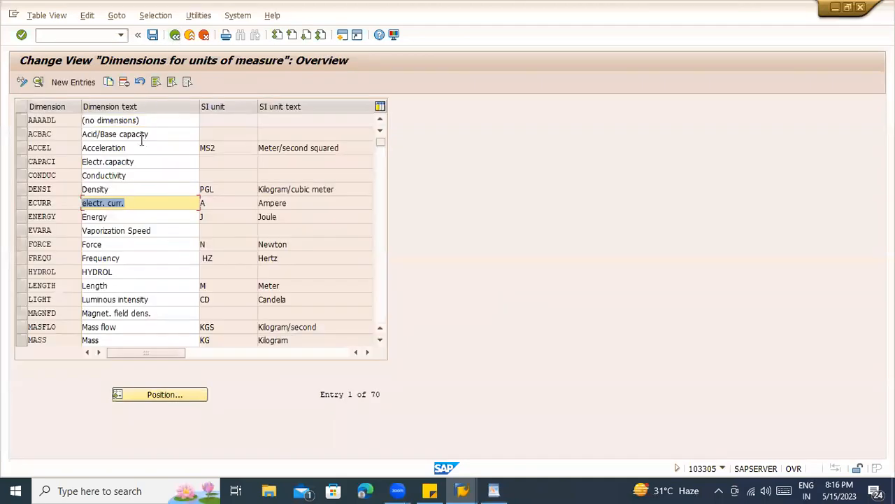
click(175, 35)
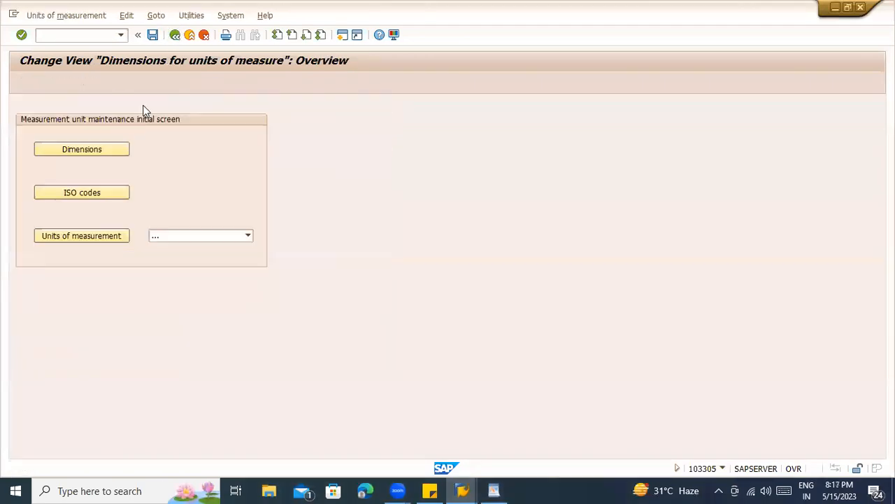
- Check the Kilogram entry in the ISO unit codes, then exit to SAP Easy Access
click(85, 193)
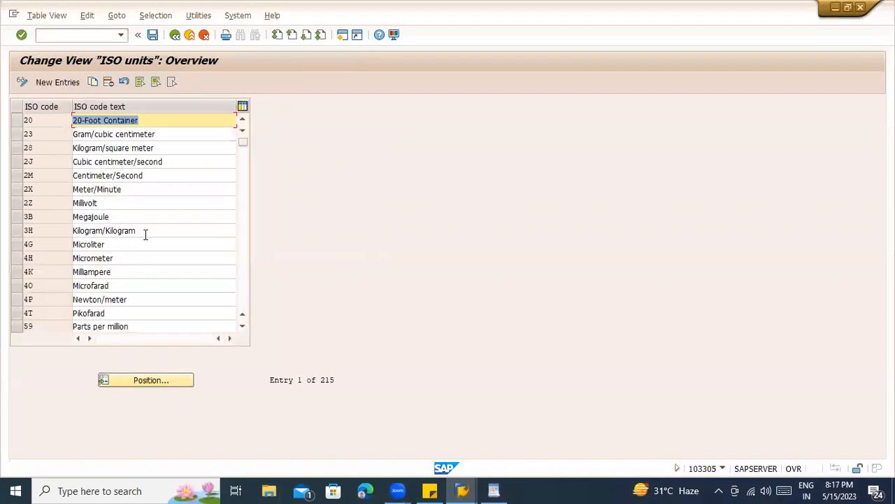
click(107, 231)
click(185, 41)
click(184, 40)
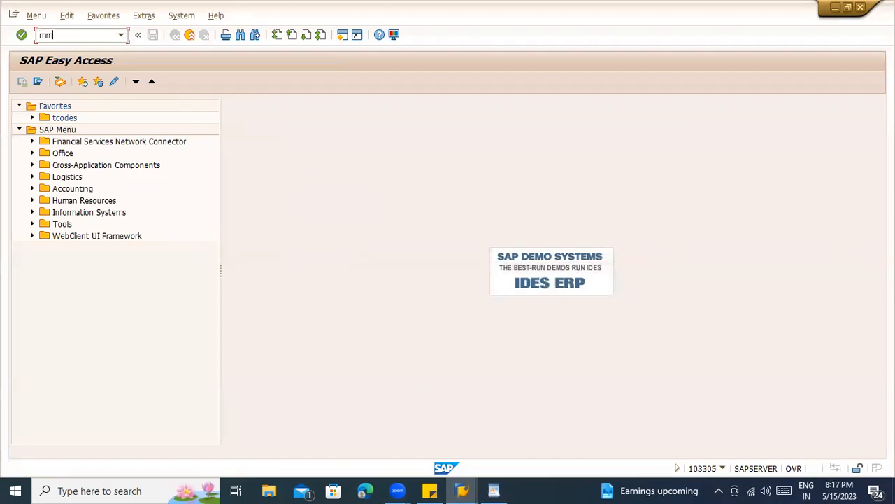
- In BOOKSTST1's Basic data 1, check fields like material group 00204, then show Material Group help
key(alt+Tab)
key(alt+Tab)
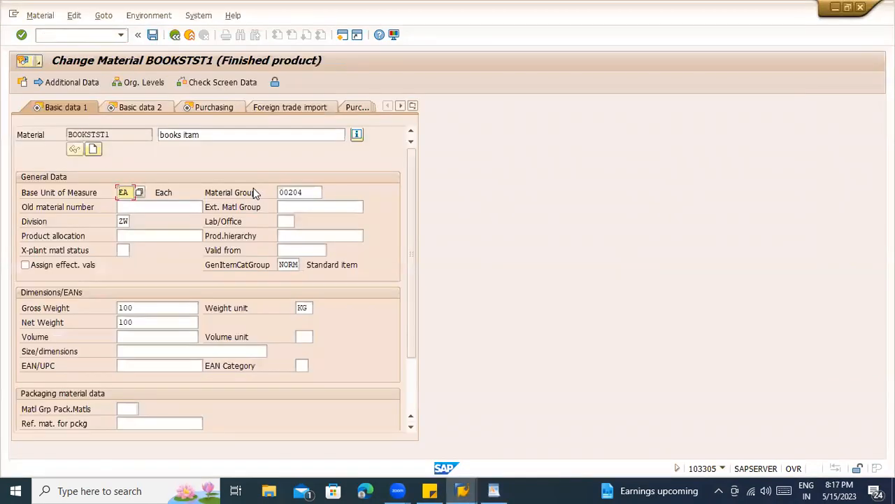
click(300, 196)
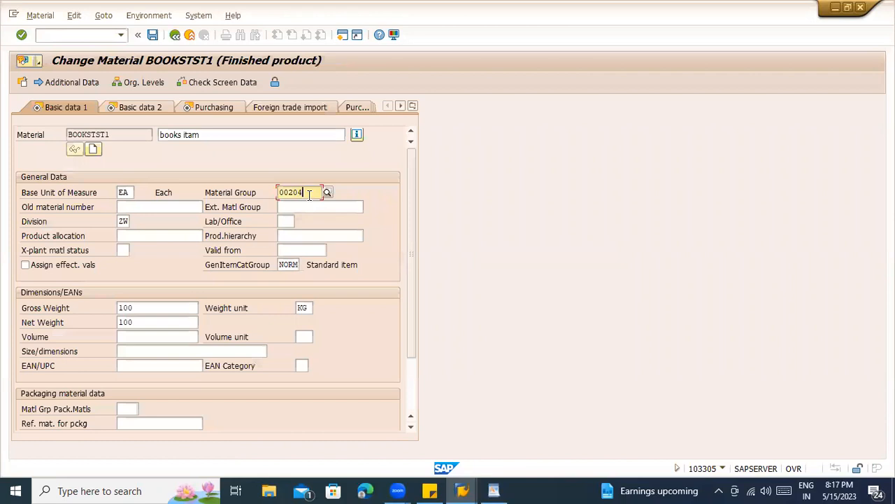
click(300, 208)
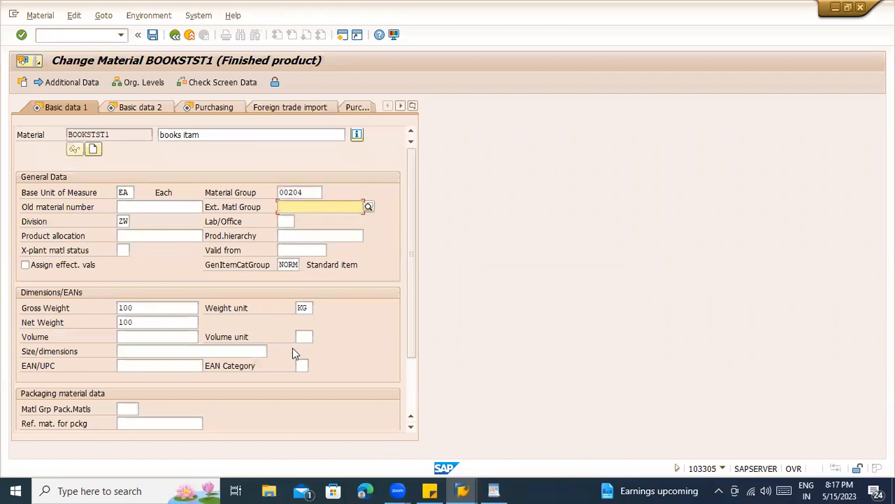
click(172, 206)
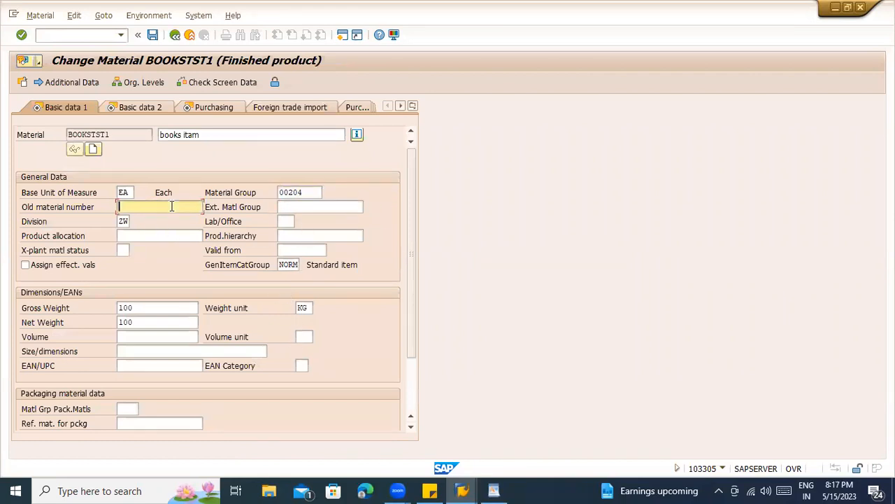
click(290, 193)
click(291, 205)
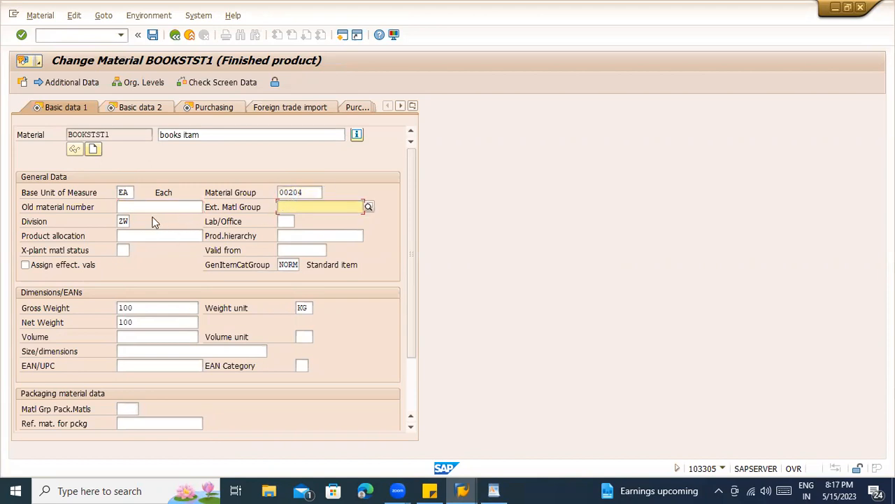
click(123, 220)
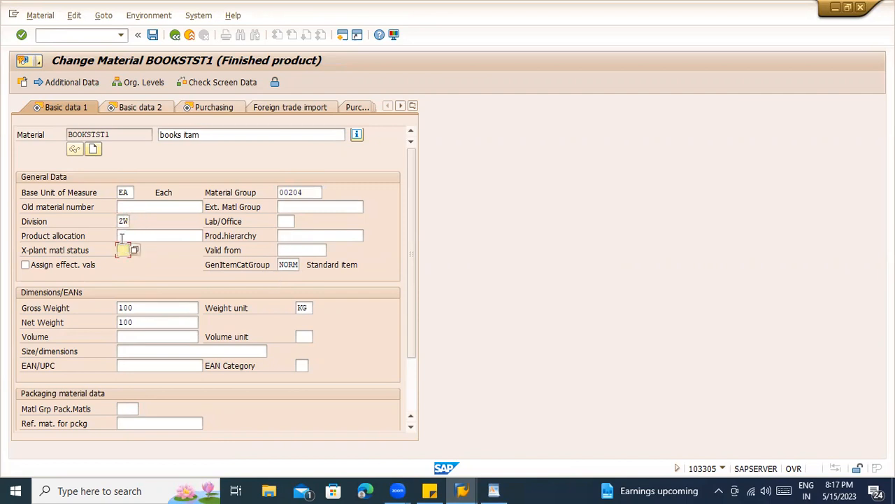
click(123, 237)
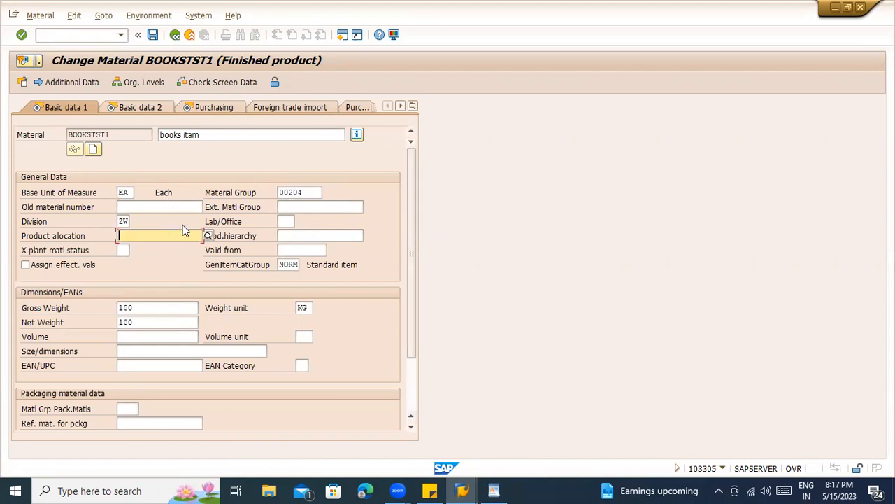
click(290, 190)
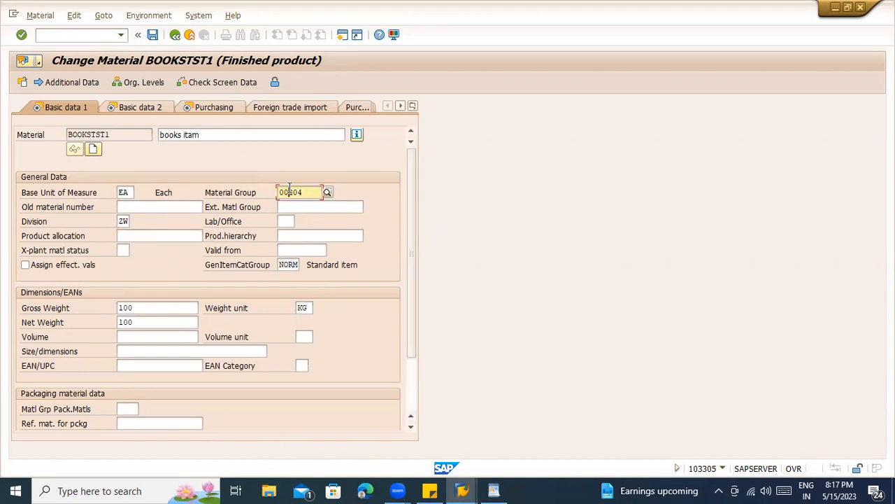
key(F1)
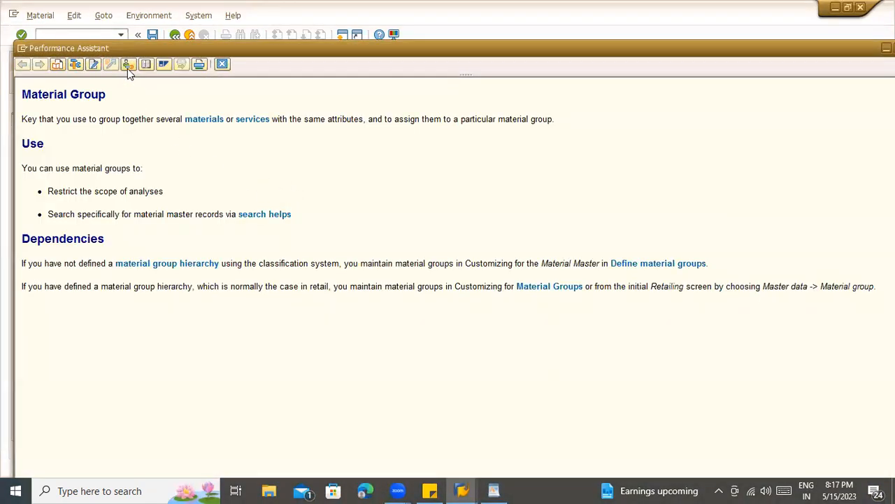
- Open Material Group's IMG activities without a project, inspect the Material Master activity, then back out
click(128, 66)
click(335, 165)
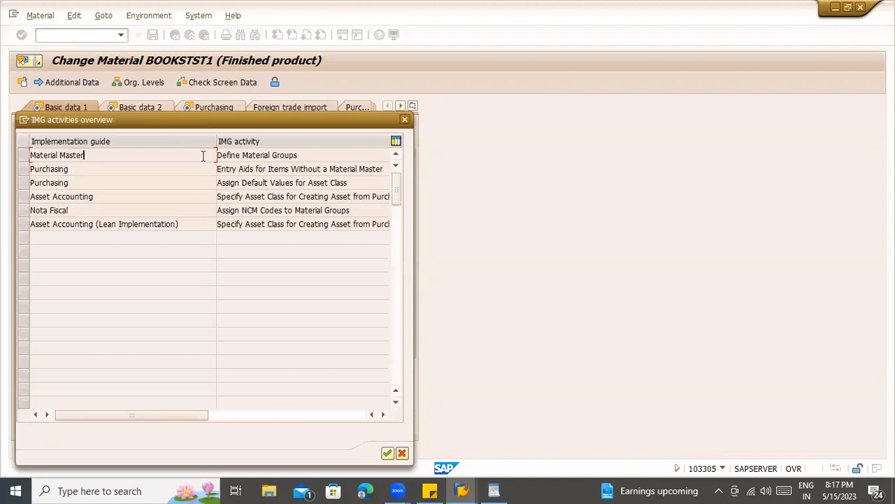
double_click(203, 156)
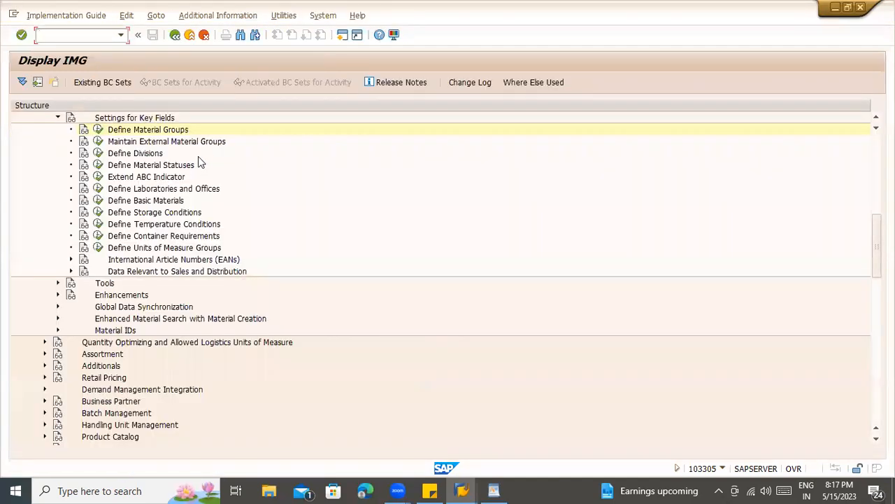
click(186, 144)
scroll(206, 168, up, 3)
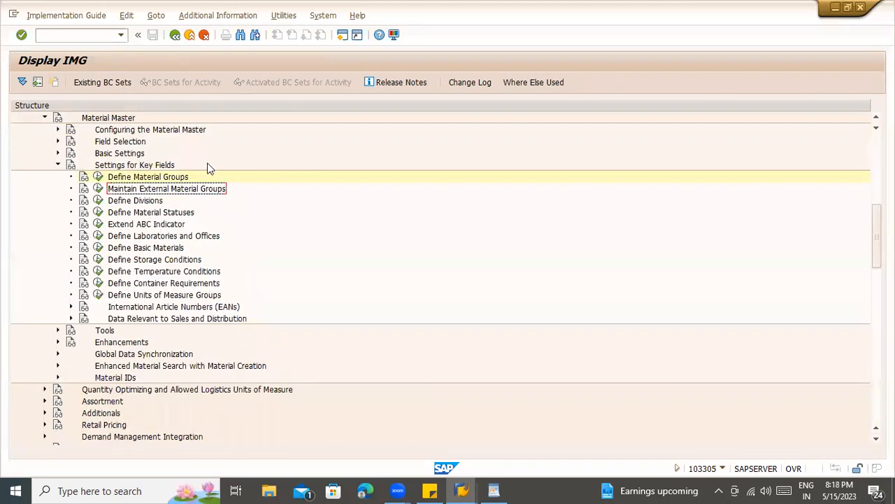
click(175, 37)
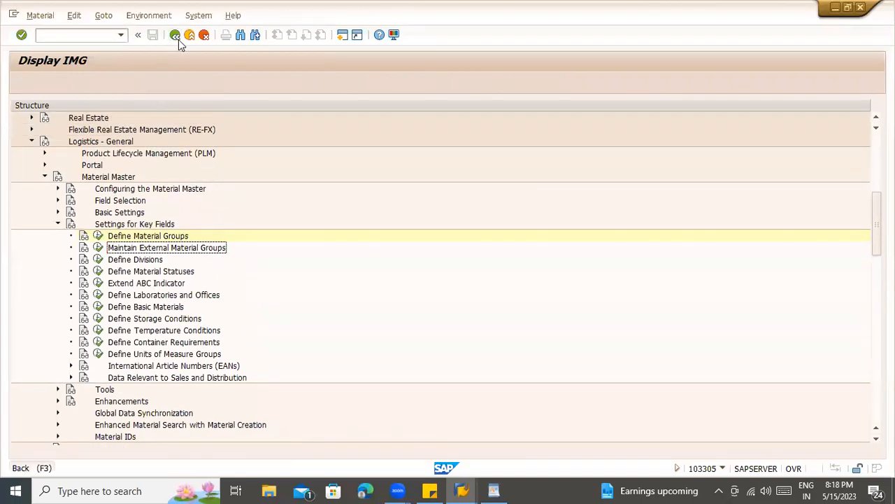
key(Escape)
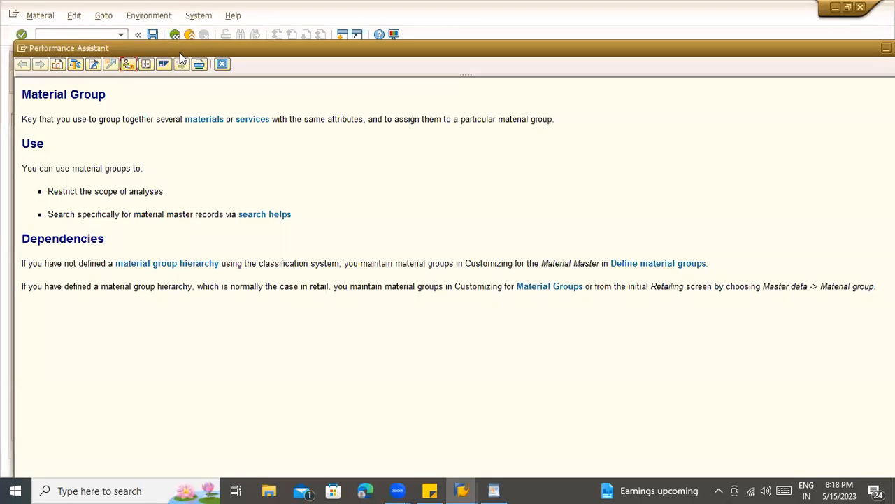
- Run Entry Aids for Items Without a Material Master under Purchasing > Material Master
click(128, 63)
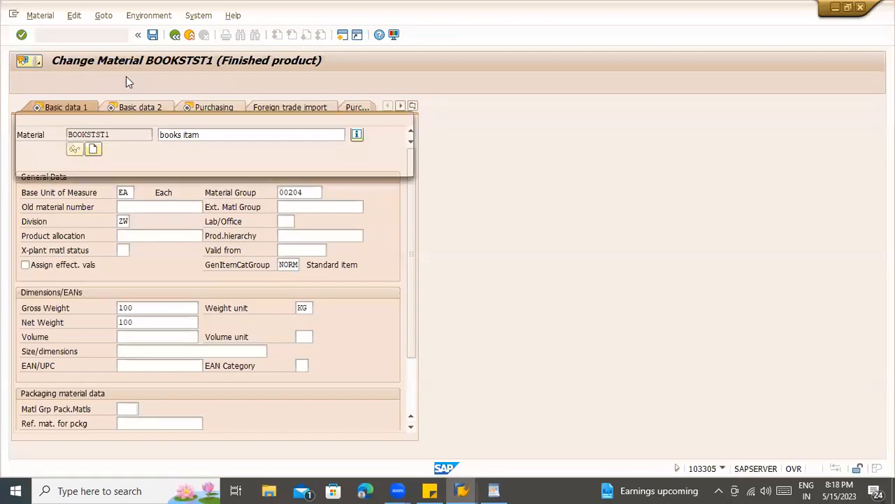
click(291, 168)
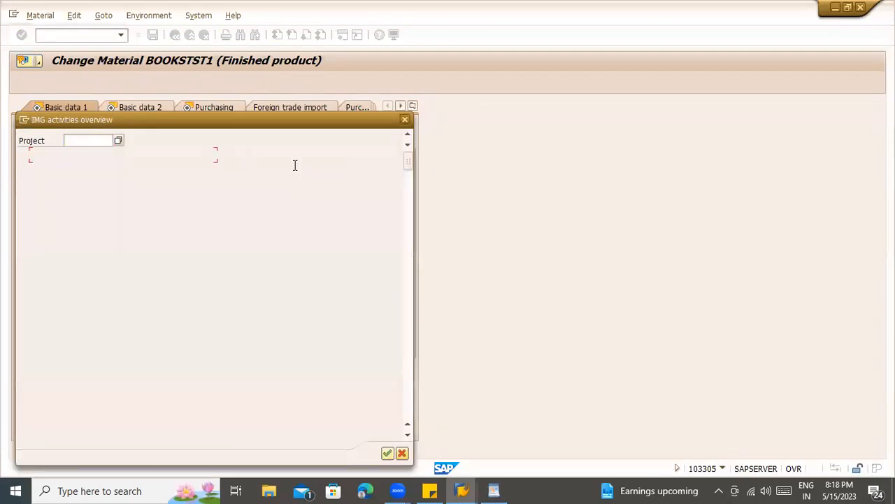
click(23, 170)
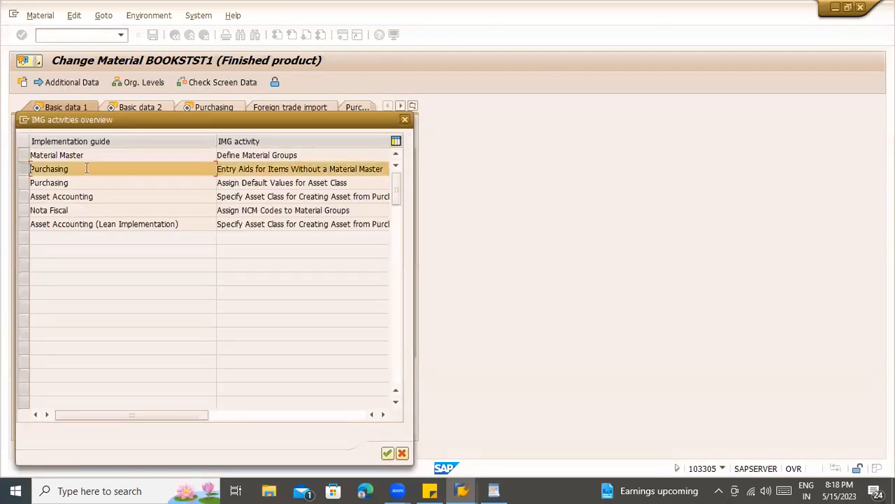
double_click(291, 169)
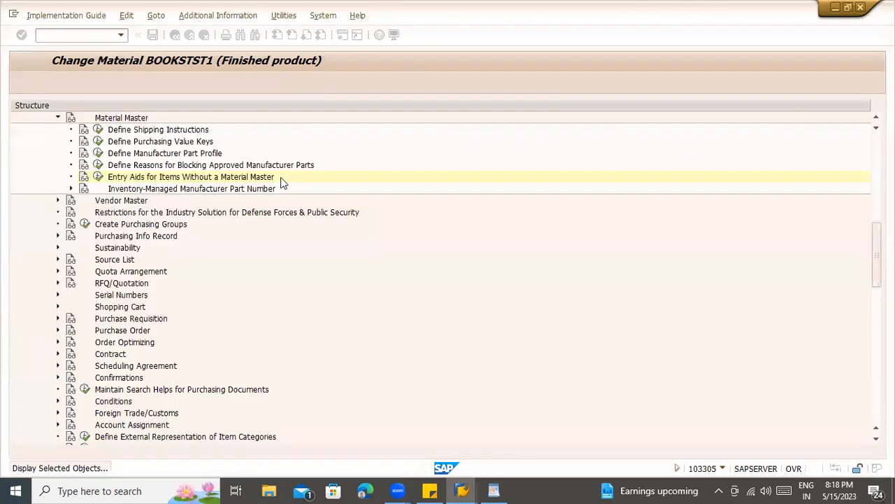
scroll(157, 178, up, 2)
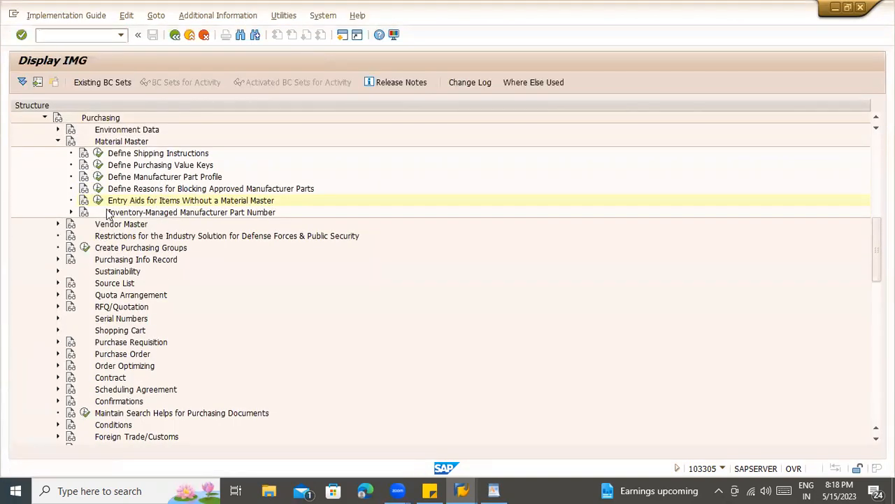
scroll(128, 205, up, 2)
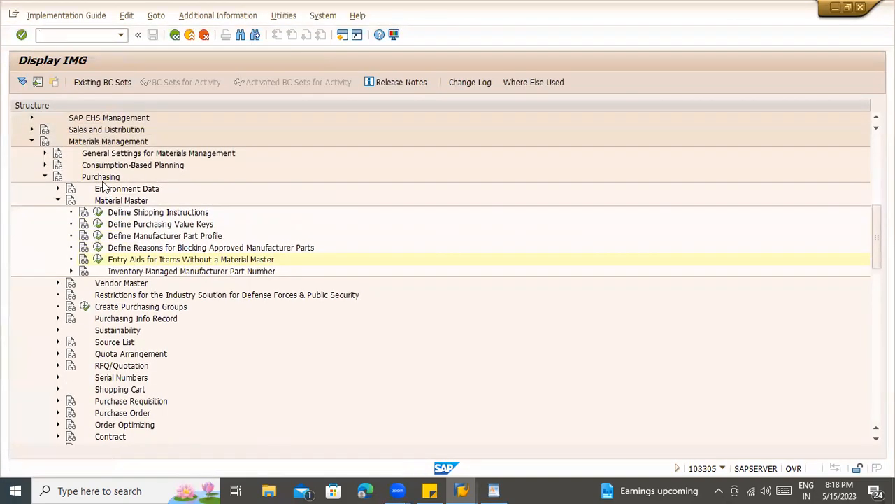
click(112, 201)
click(98, 259)
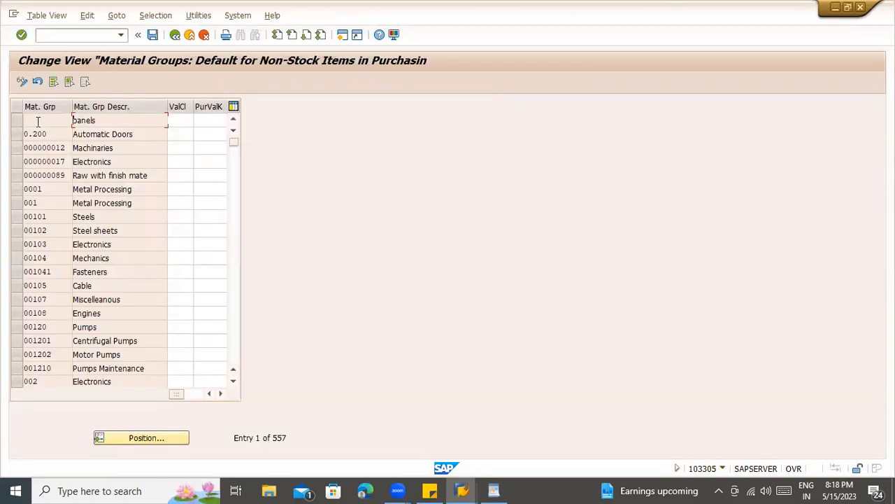
- Review the material groups' valuation classes, jumping to group 00 to see class 3200
click(38, 121)
click(180, 203)
click(178, 244)
click(175, 300)
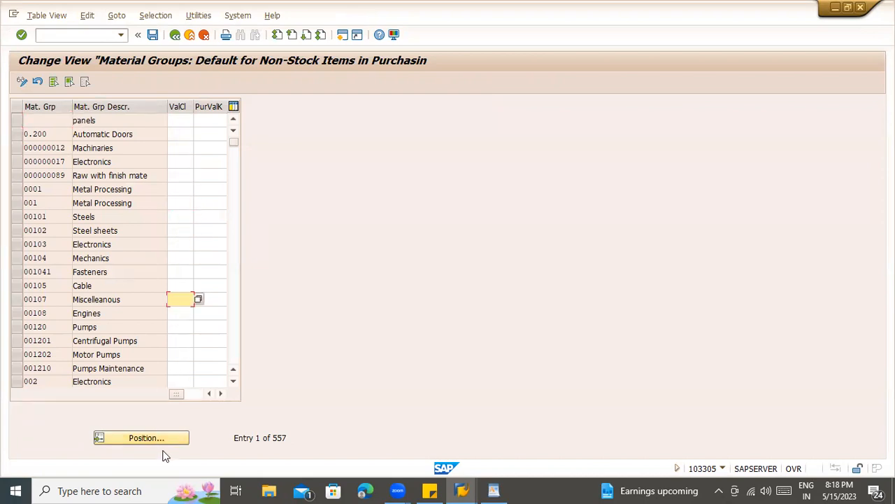
click(167, 437)
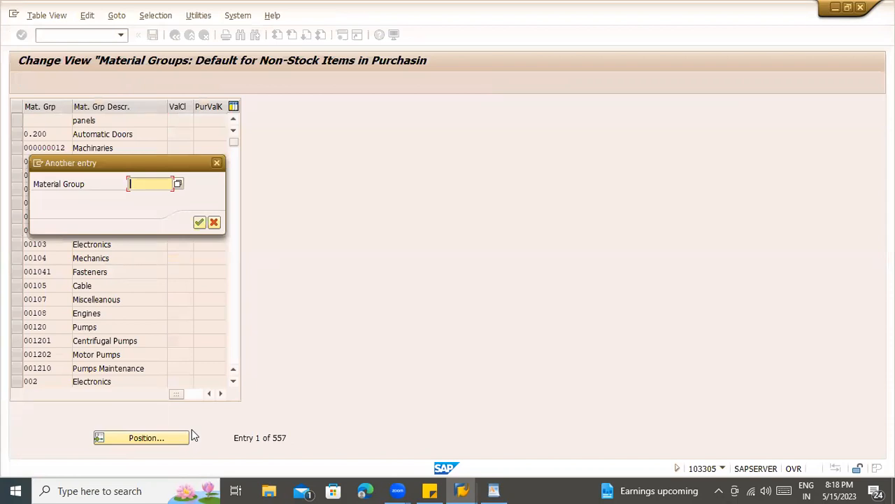
text(007)
key(Return)
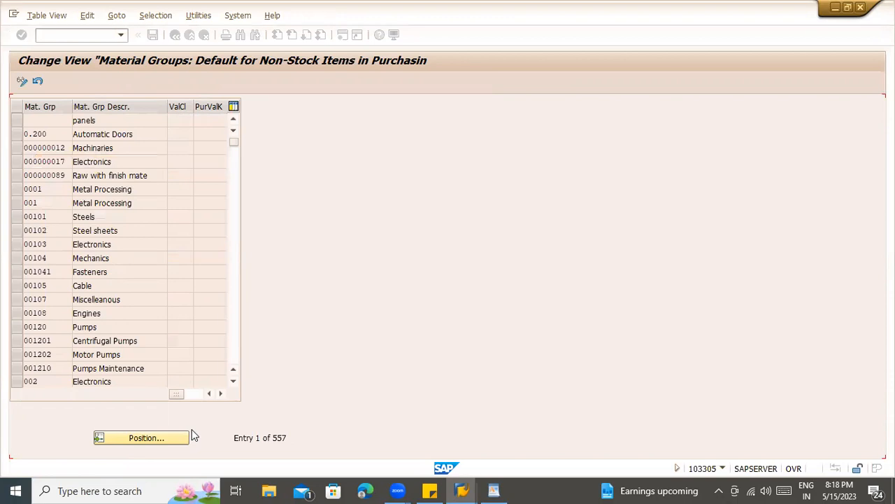
click(184, 120)
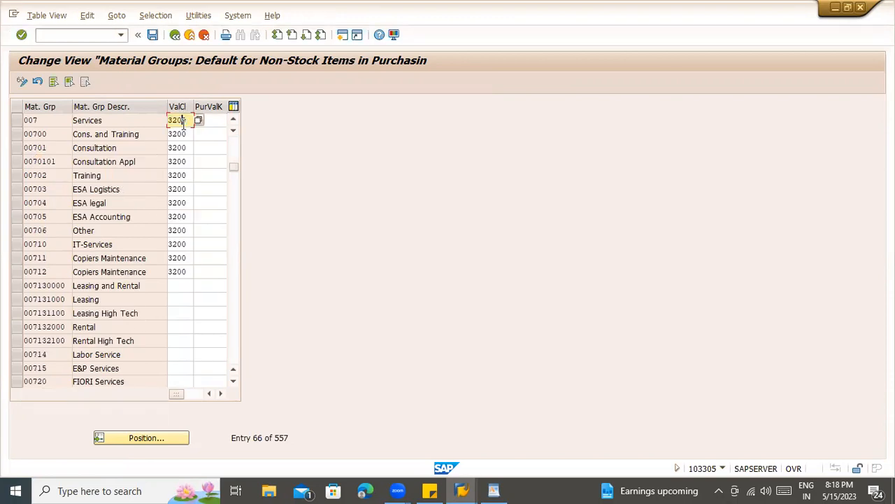
drag(176, 394, 80, 394)
- Go back to BOOKSTST1's basic data and close the IMG activities list and Material Group help
click(180, 40)
click(179, 41)
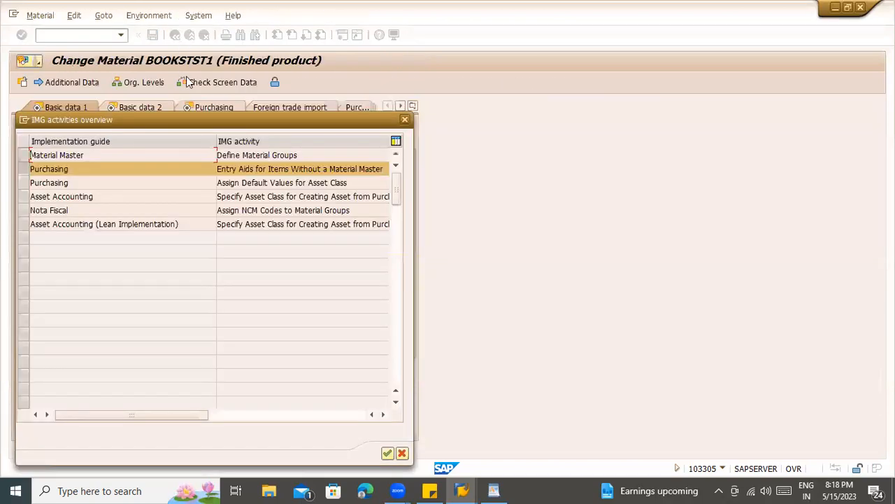
click(405, 120)
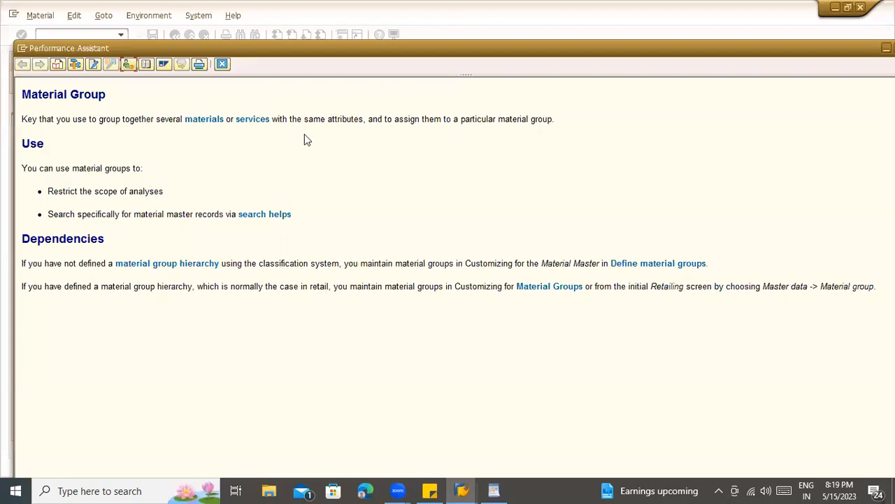
click(221, 64)
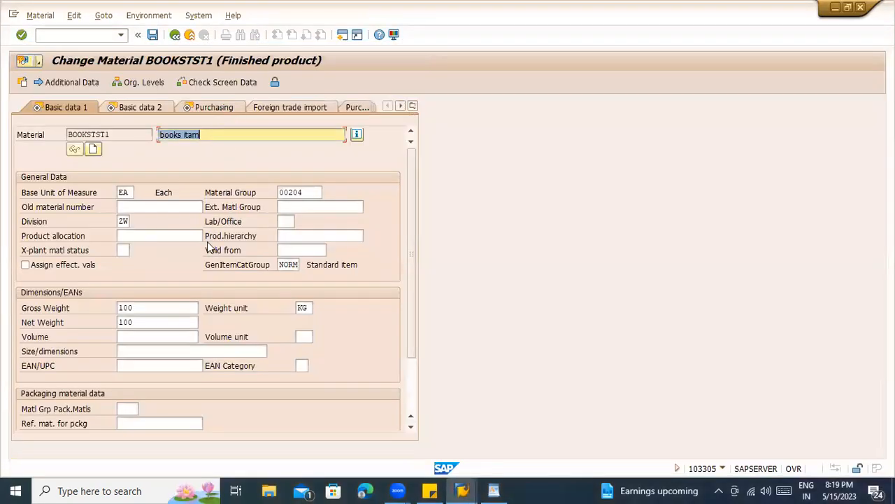
- Check the Gross and Net Weight values, then move on to the Basic data 2 view
scroll(210, 245, down, 3)
scroll(157, 331, up, 3)
click(128, 309)
click(132, 322)
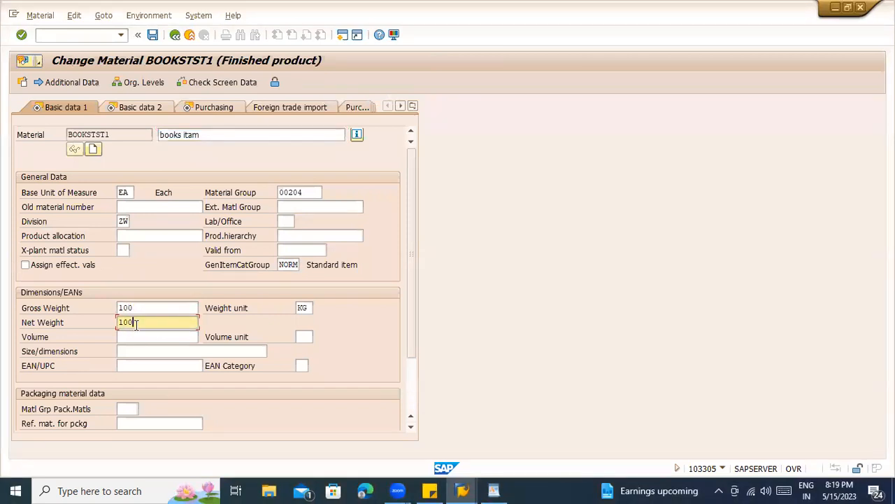
key(Return)
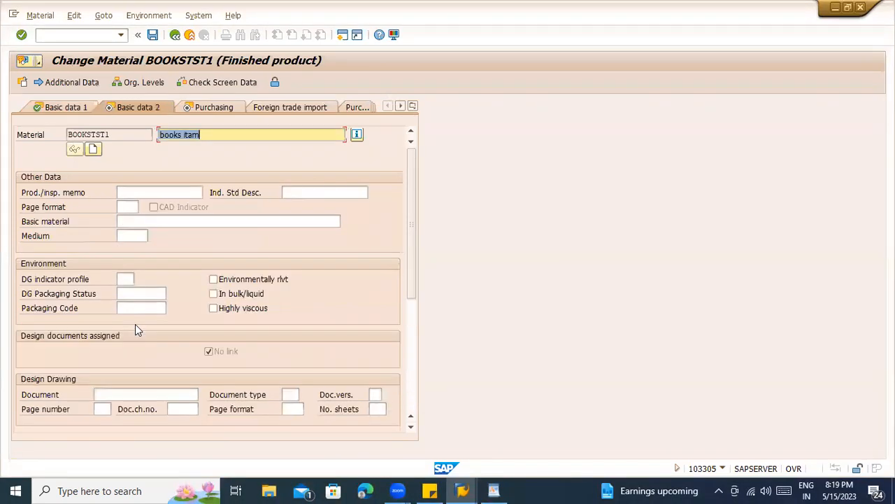
- Open Additional Data and review the description rows, where only EN 'books itam' exists
click(71, 82)
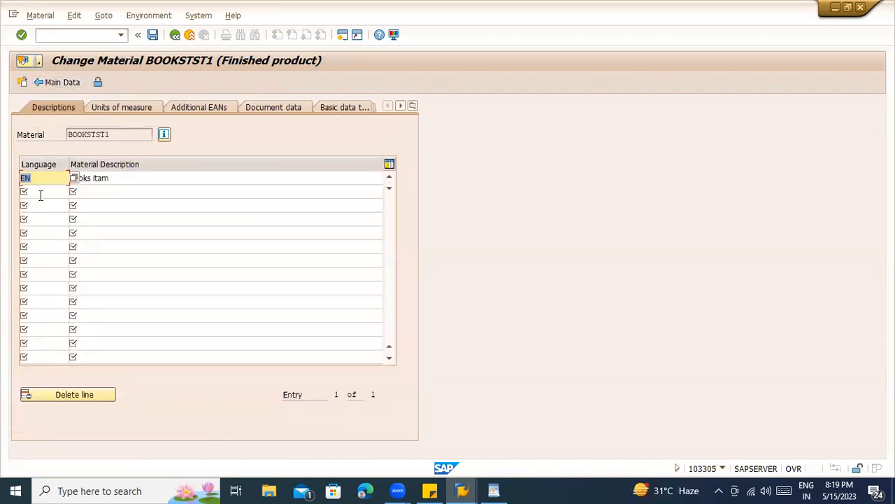
click(39, 192)
click(42, 219)
click(33, 302)
click(35, 342)
click(43, 262)
click(46, 243)
click(44, 192)
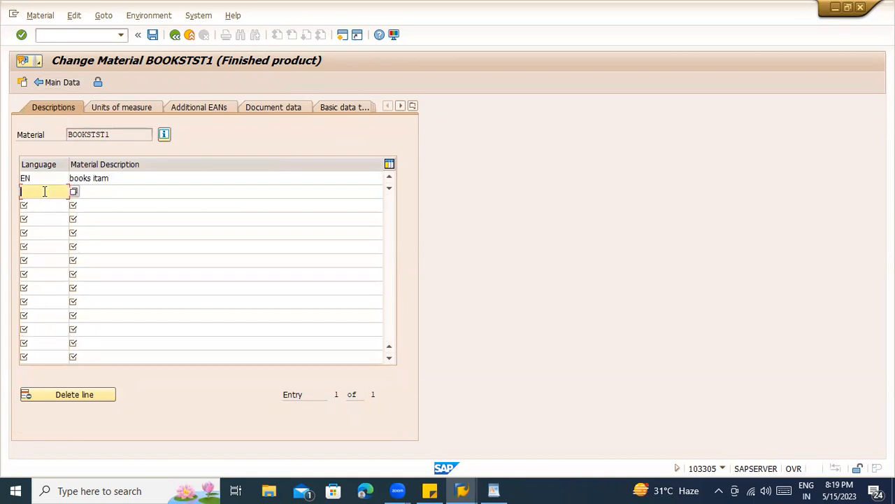
click(124, 179)
- Start SE16N in a new session with /ose16n
click(77, 34)
text(/ose16n)
key(Return)
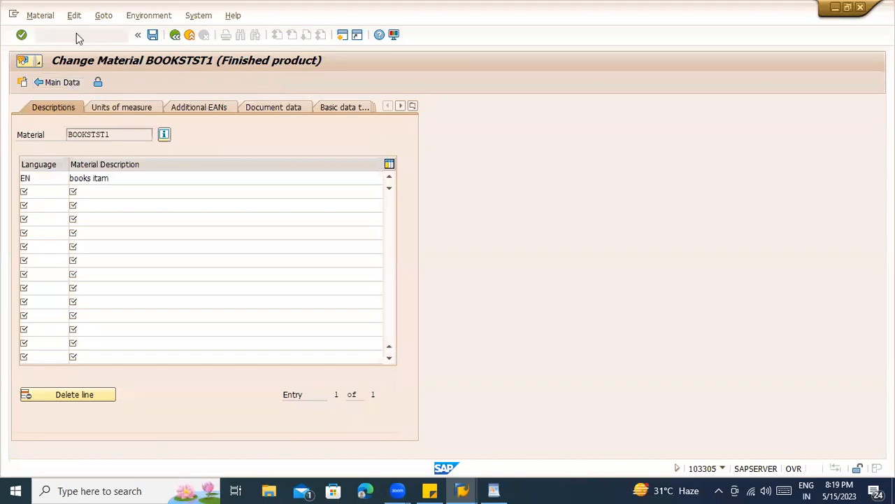
- Query table MAKT for material BOOKSTST1
text(makt)
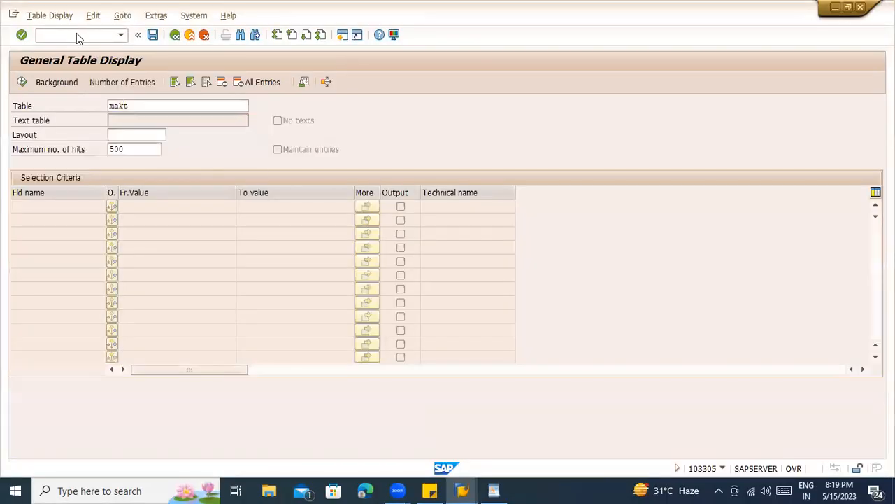
key(Return)
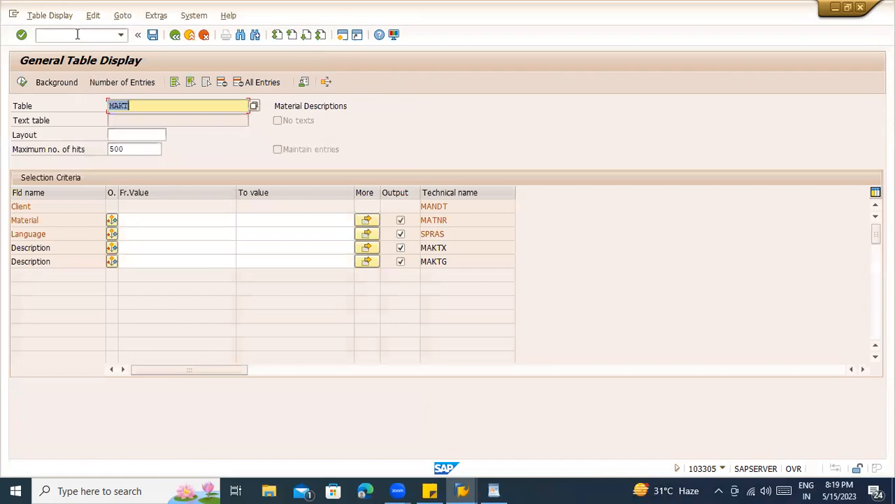
click(137, 219)
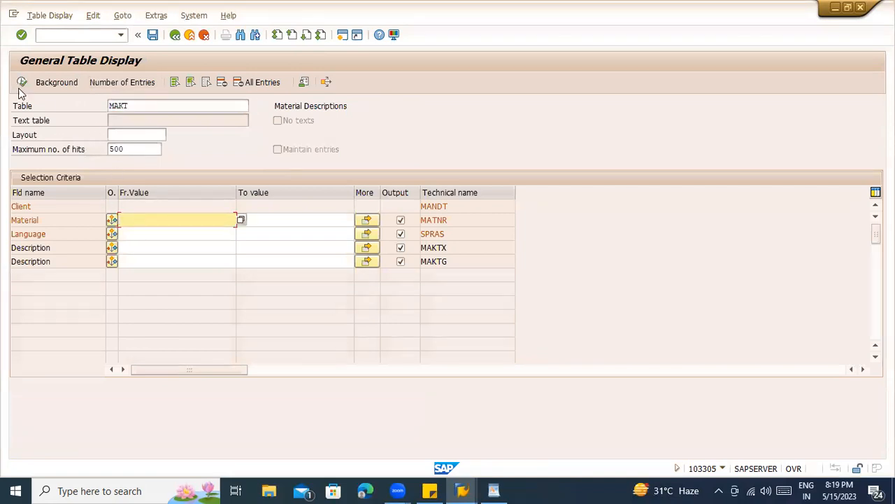
click(139, 220)
click(22, 81)
- Inspect the single EN description record, then switch back to the Change Material window
double_click(91, 198)
click(54, 190)
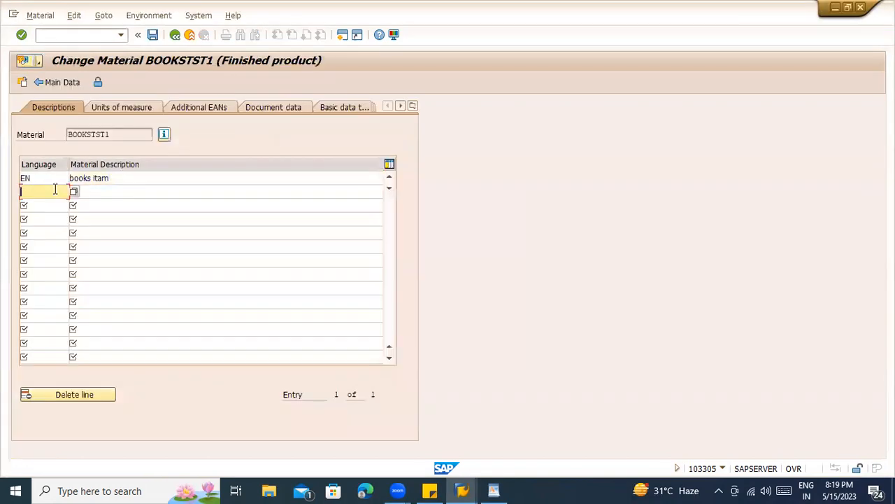
key(F3)
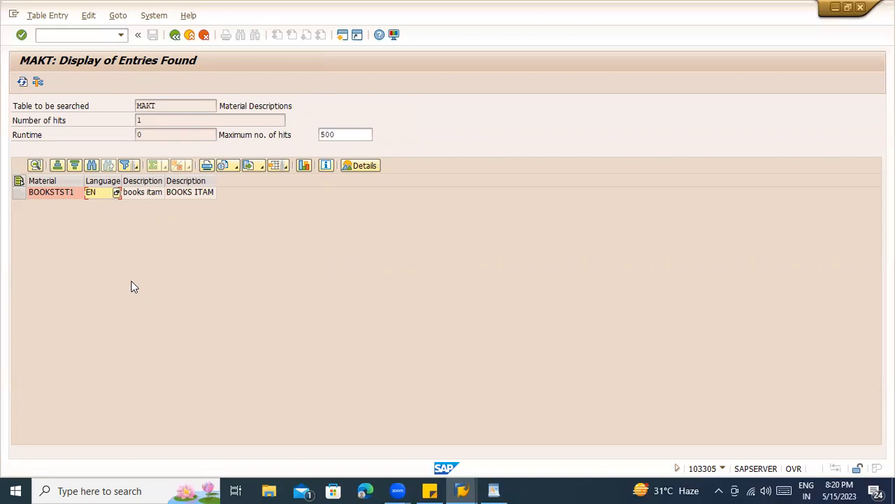
click(182, 105)
key(alt+Tab)
click(126, 107)
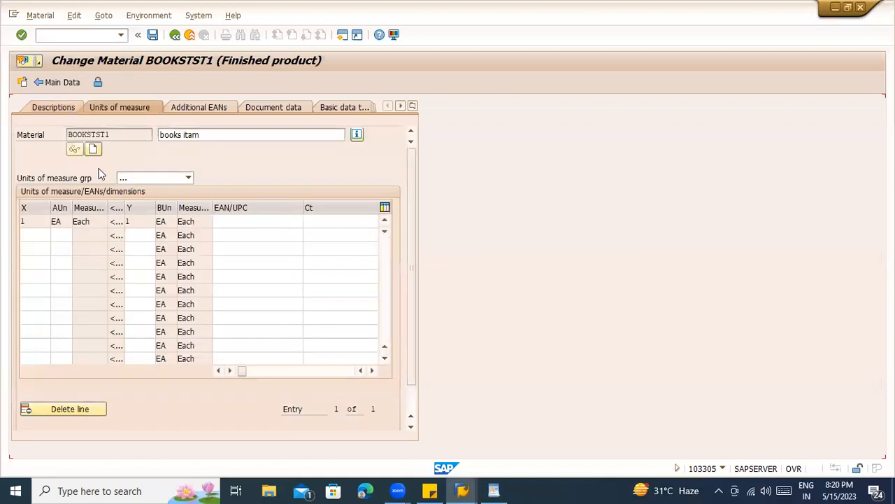
click(35, 235)
click(34, 249)
click(33, 276)
click(32, 317)
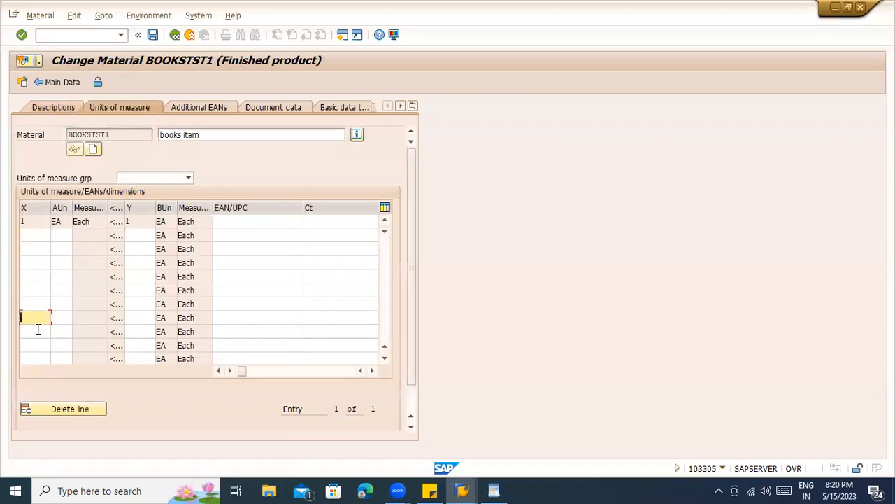
click(38, 330)
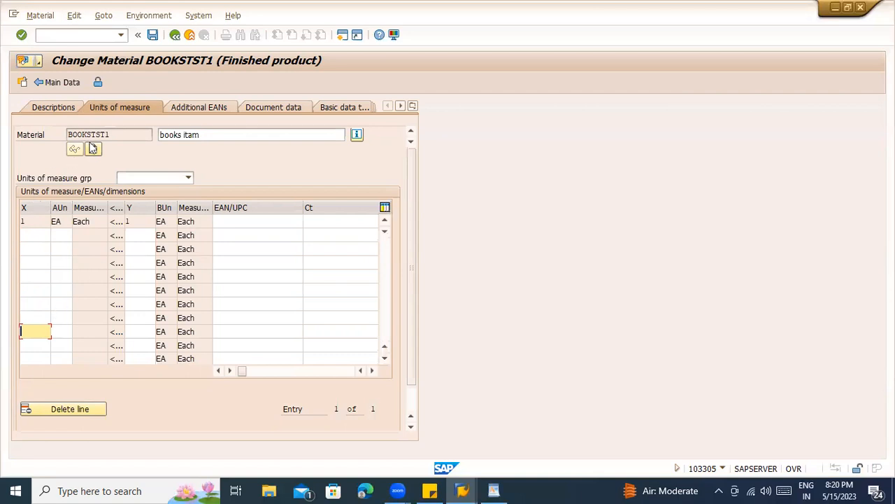
- Display table MARM for material bookstst1 and inspect the single EA 1/1 record
key(alt+Tab)
click(175, 34)
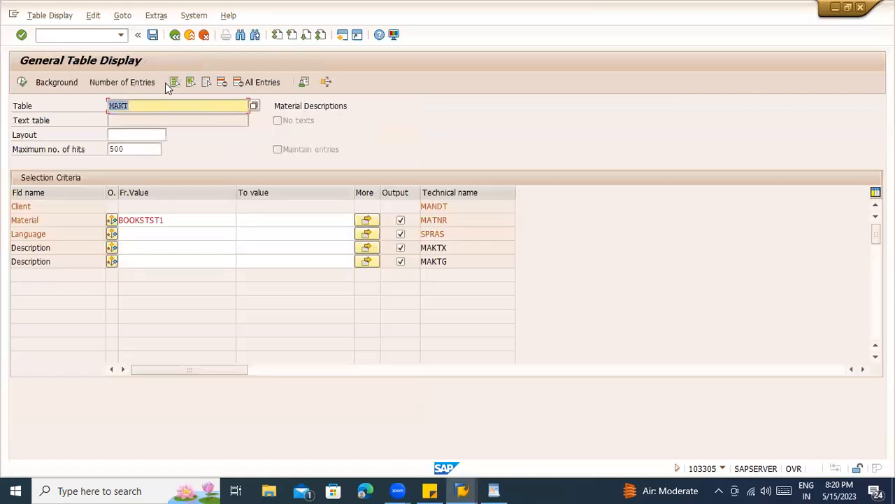
text(MARM)
key(Return)
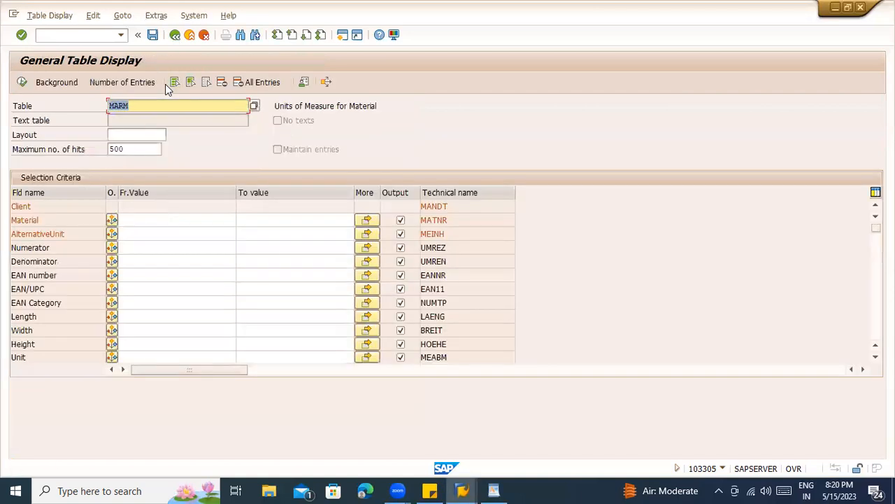
click(201, 220)
click(182, 236)
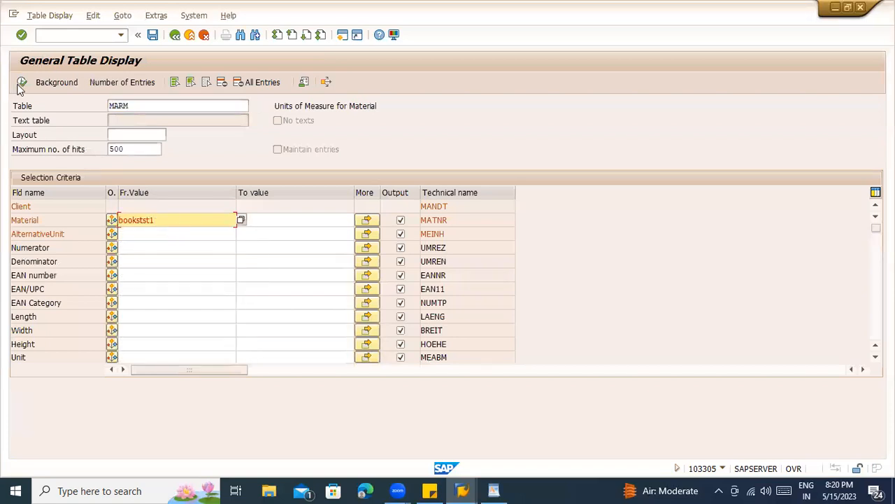
click(22, 83)
click(151, 196)
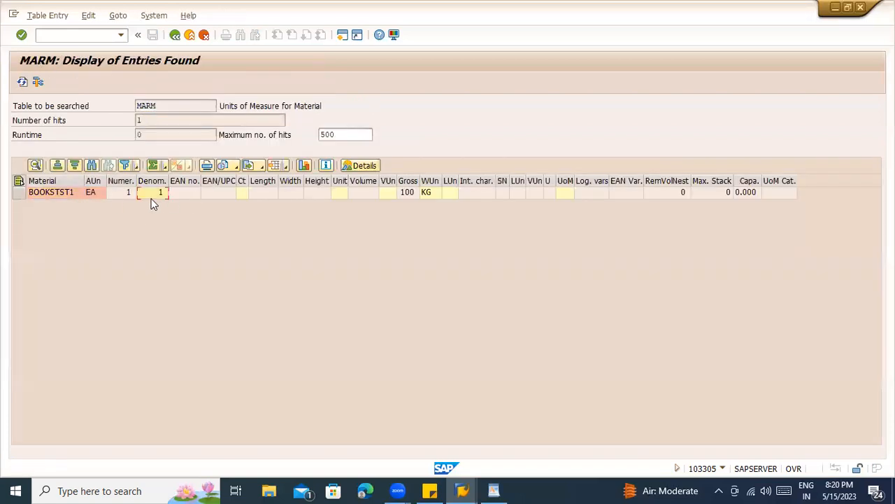
- Rerun the MARM query with the alternative unit filter, then return to the Change Material window
click(175, 35)
click(142, 105)
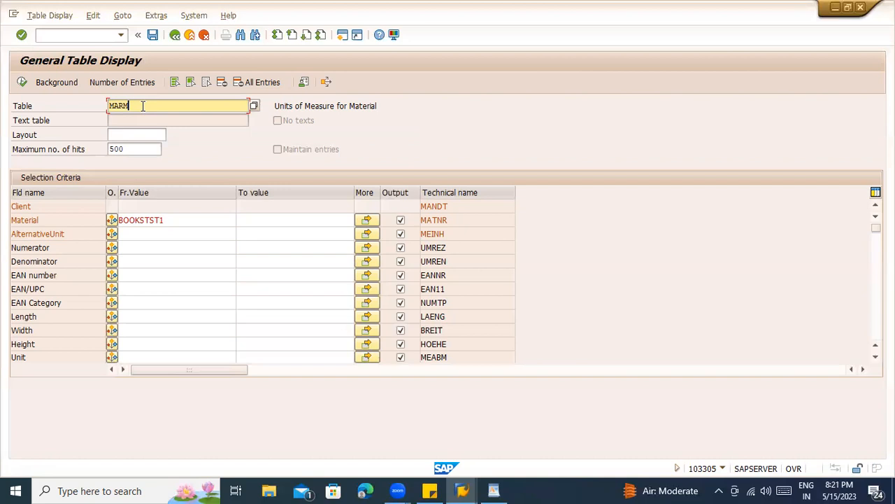
click(141, 231)
click(22, 82)
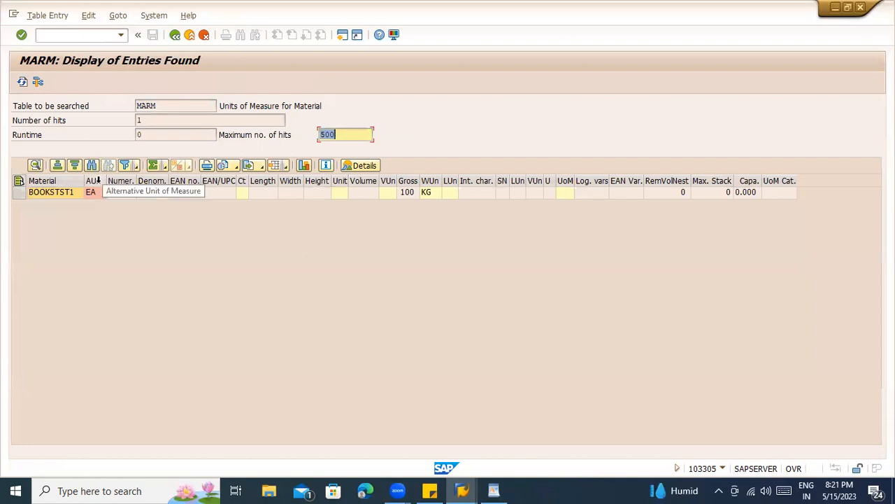
click(99, 180)
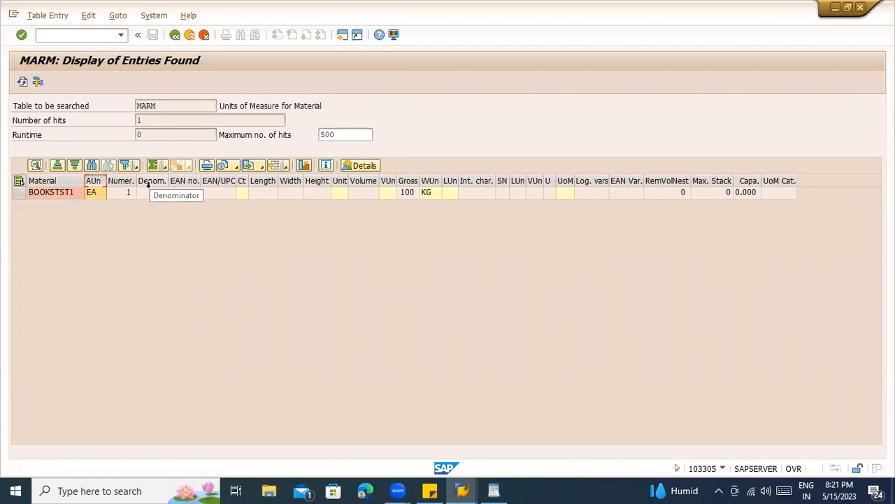
key(alt+Tab)
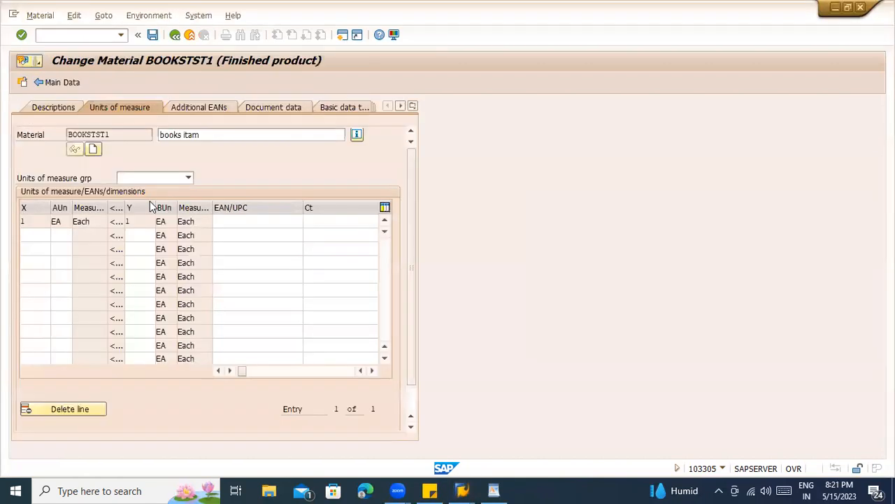
- Begin a new unit row, clearing a mistaken 1000 EA entry
click(46, 236)
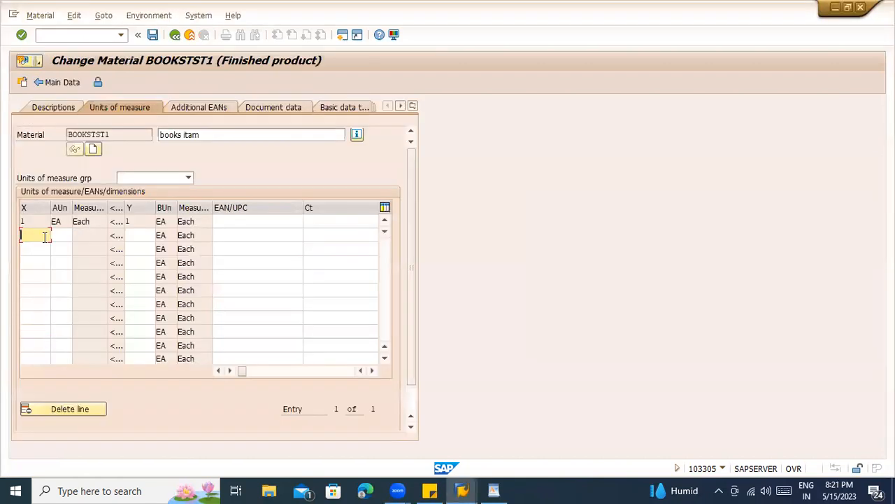
text(1000)
key(Tab)
text(EA)
key(Tab)
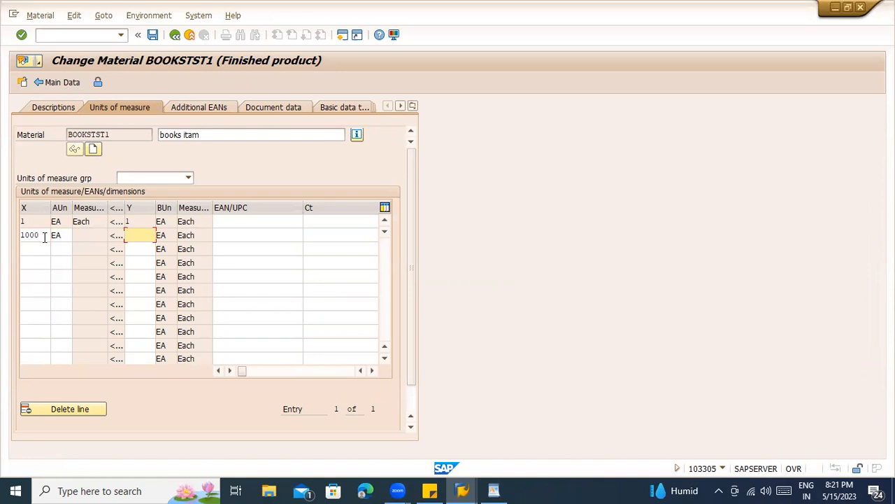
key(shift+Tab)
key(BackSpace)
key(shift+Tab)
- Enter 1 KG equal to 1000 Each in the row and save the material
text(1)
key(Tab)
text(KG)
key(Tab)
text(1000)
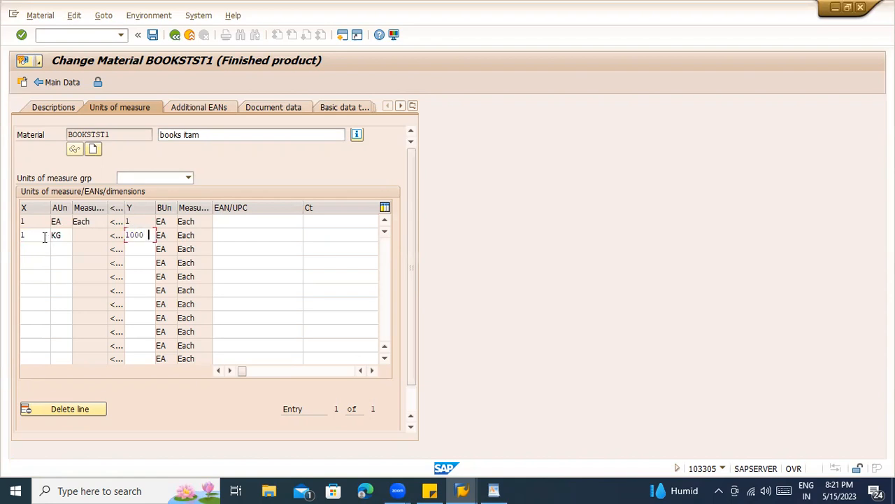
key(Return)
key(ctrl+s)
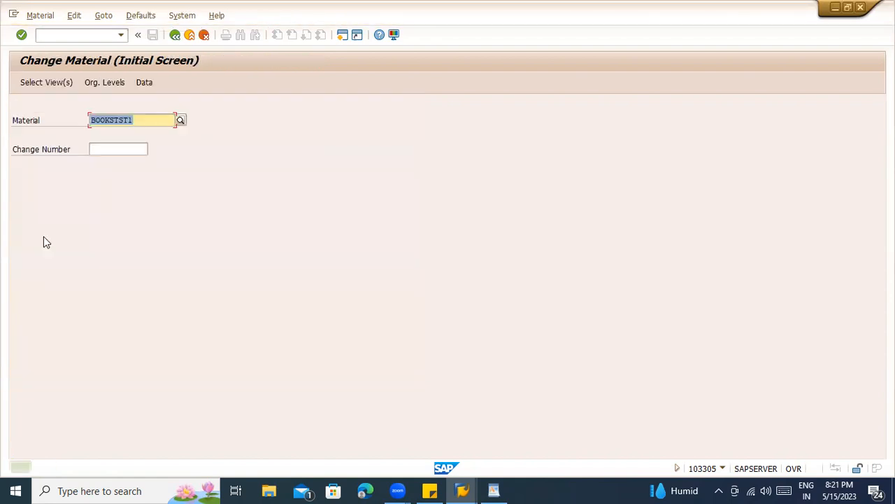
- Refresh the MARM listing and check the new KG row's 1,000/1 conversion beside EA 1/1
key(alt+Tab)
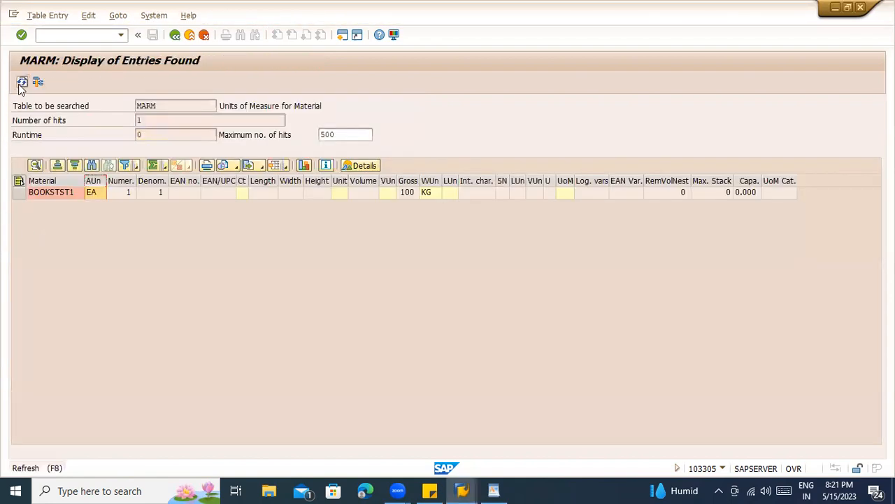
click(21, 83)
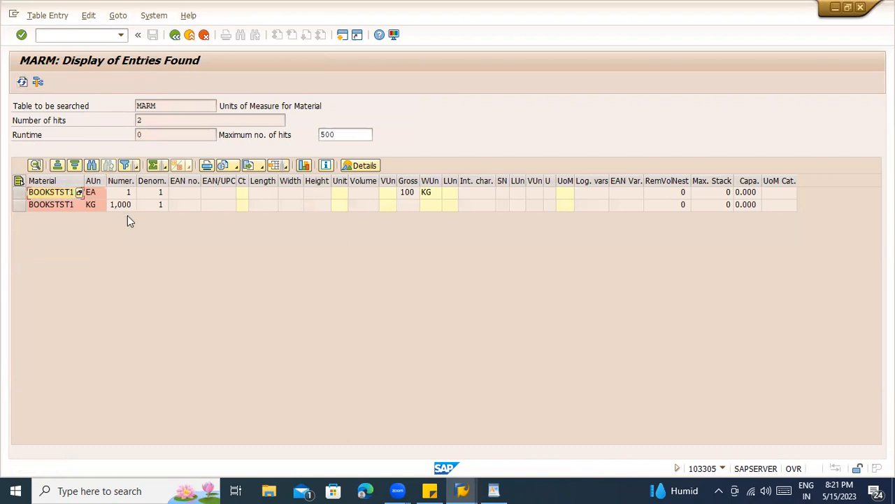
click(149, 206)
click(122, 206)
click(91, 192)
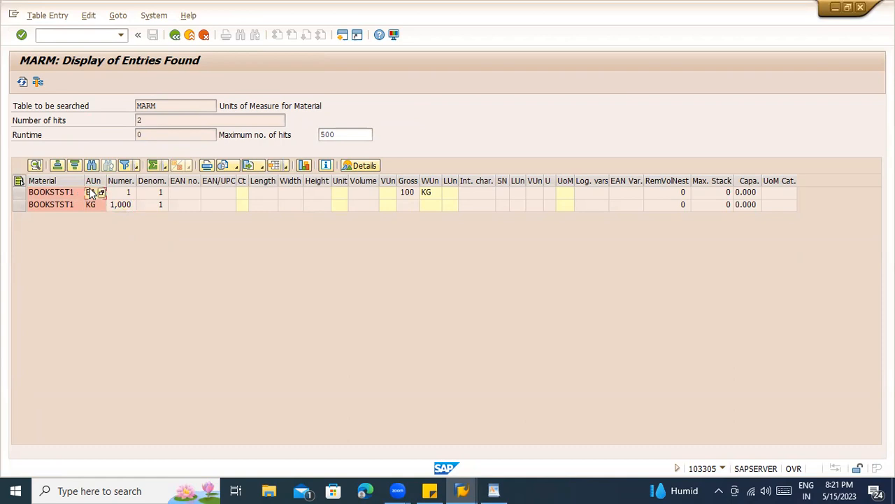
click(19, 192)
click(19, 193)
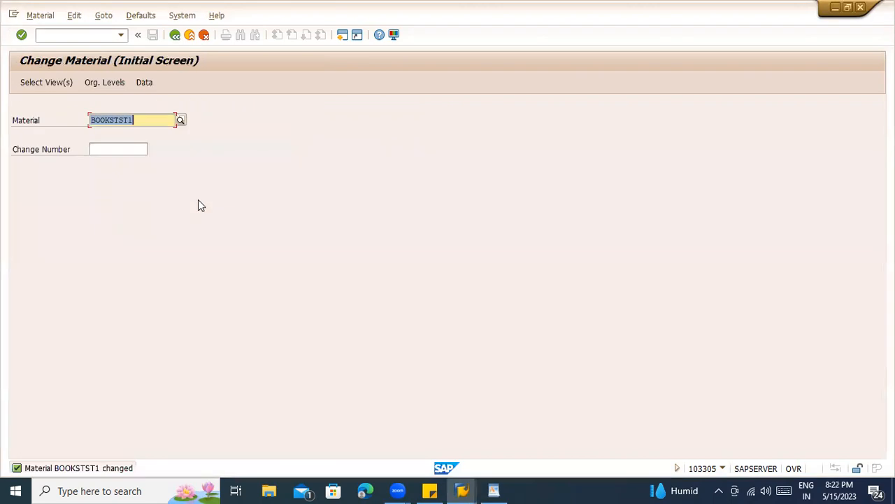
- Open BOOKSTST1's Basic Data 1 view and show the Additional Data units of measure table
key(Return)
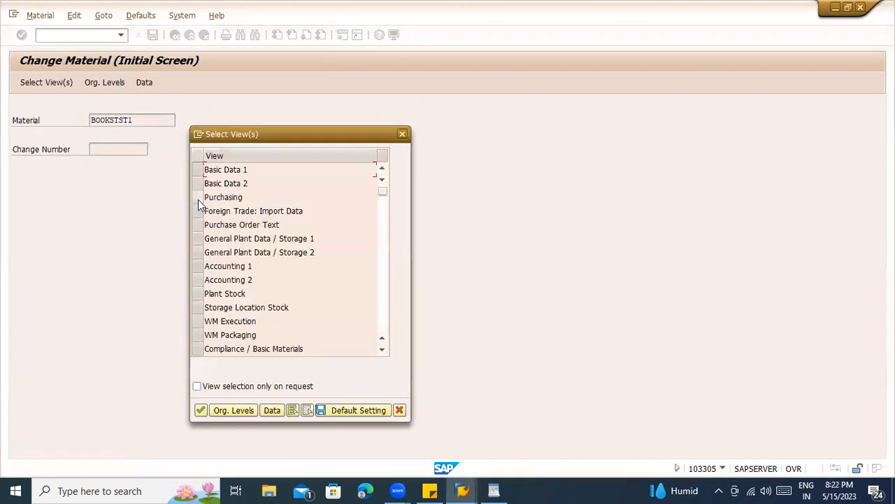
click(199, 173)
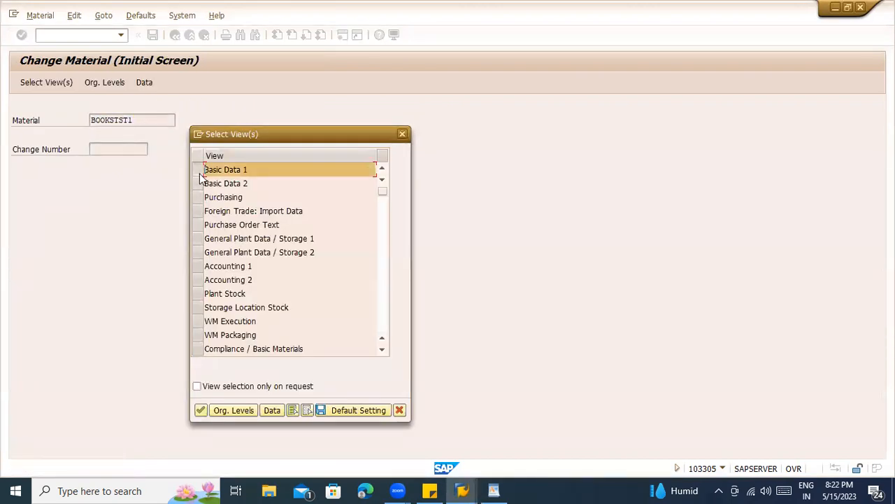
key(Return)
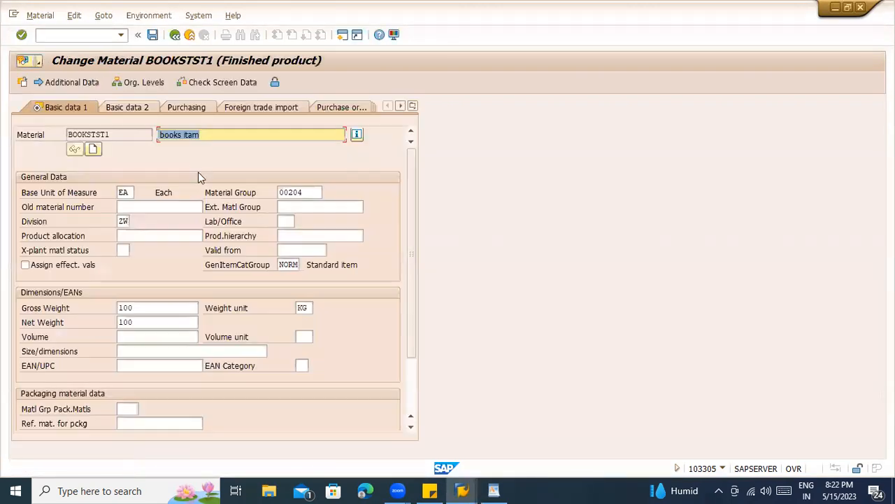
click(61, 84)
click(116, 105)
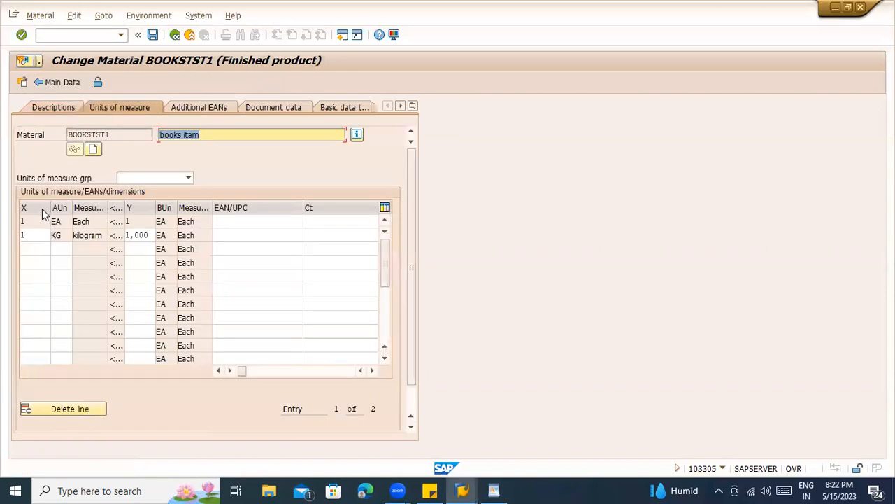
- Add a TON row converting 1 TON to 10,000 Each and validate it
click(32, 249)
text(1)
key(Tab)
text(TON)
key(Tab)
text(10,00)
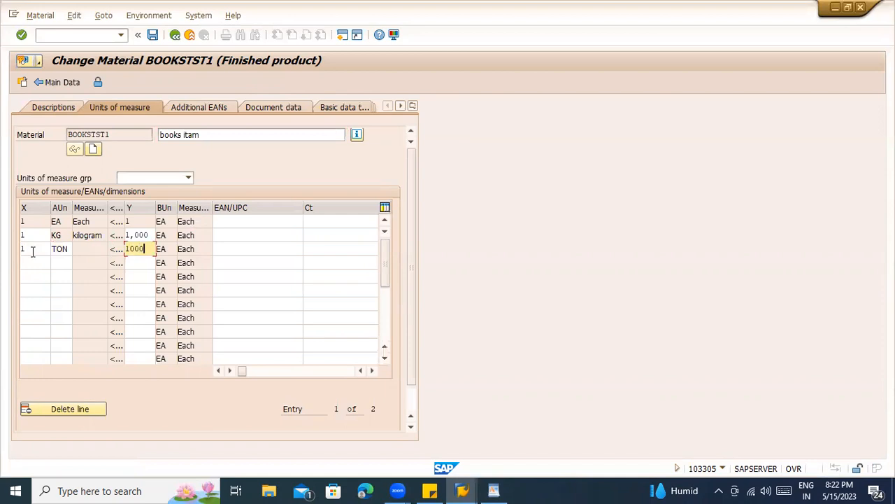
text(0)
key(Return)
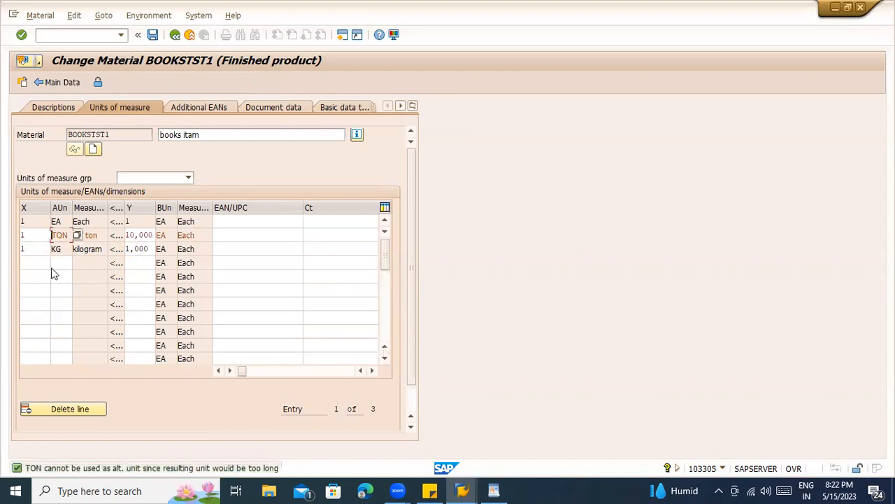
key(Return)
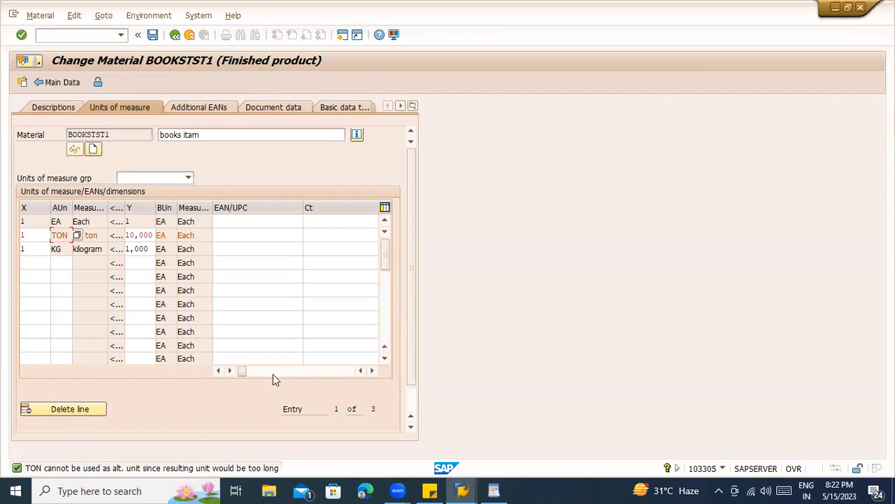
- Change the TON row to 0.5 TON equal to 1000 Each
drag(152, 233, 110, 223)
key(Delete)
key(shift+Tab)
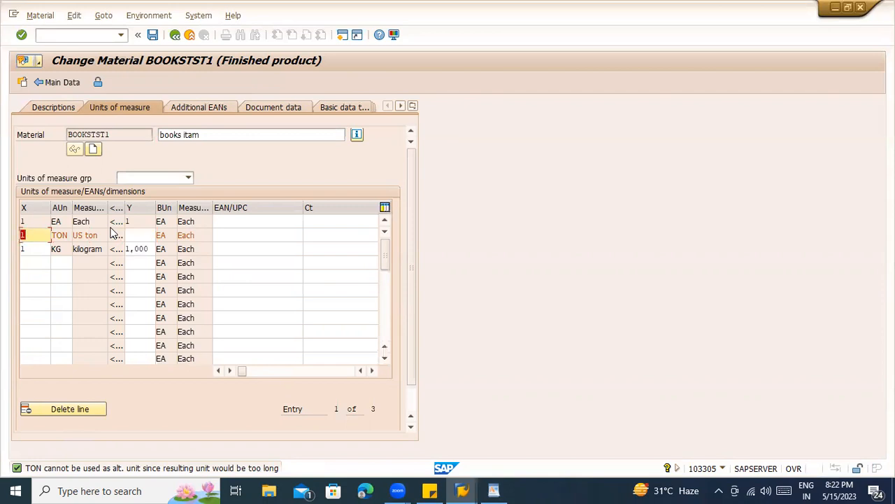
text(0.5)
key(Tab)
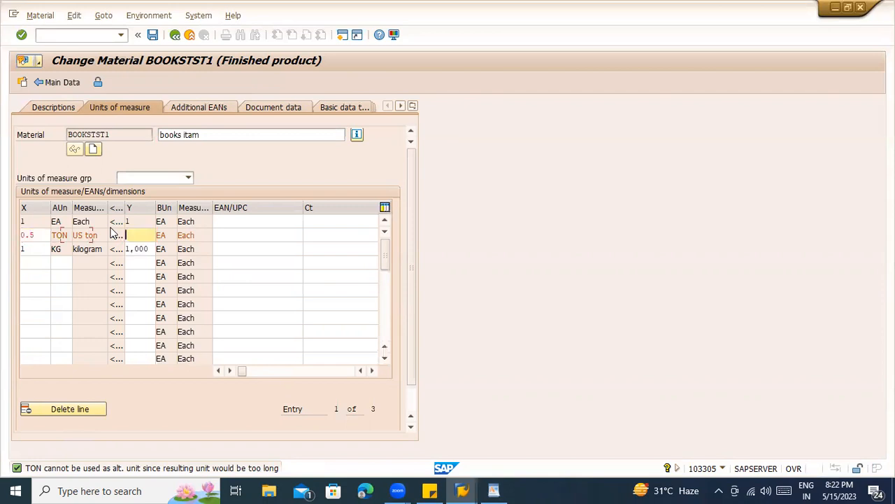
text(1000)
key(Return)
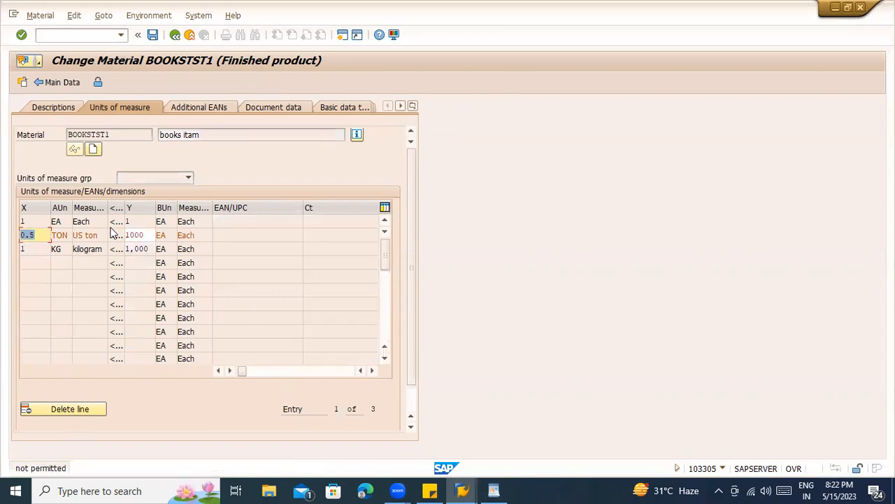
- Try comma and point formats for 0.5, then enter 1 and let SAP correct the conversions
click(26, 237)
key(BackSpace)
text(,)
key(Return)
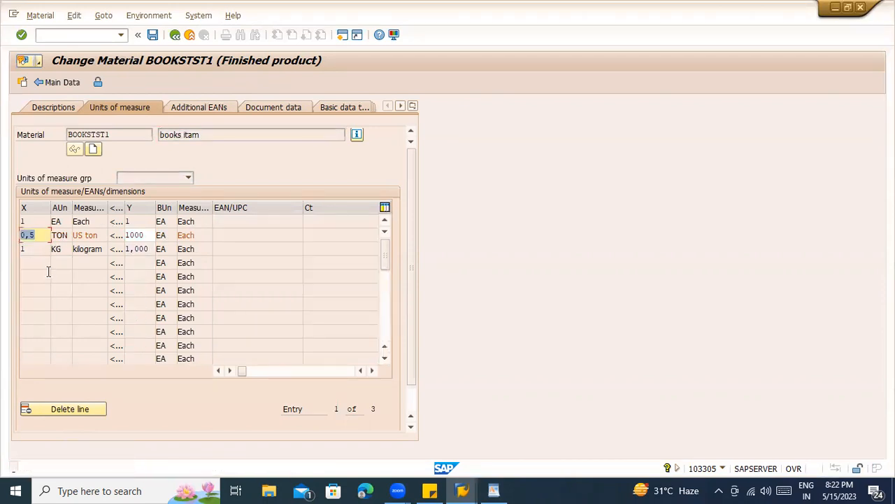
click(31, 236)
key(BackSpace)
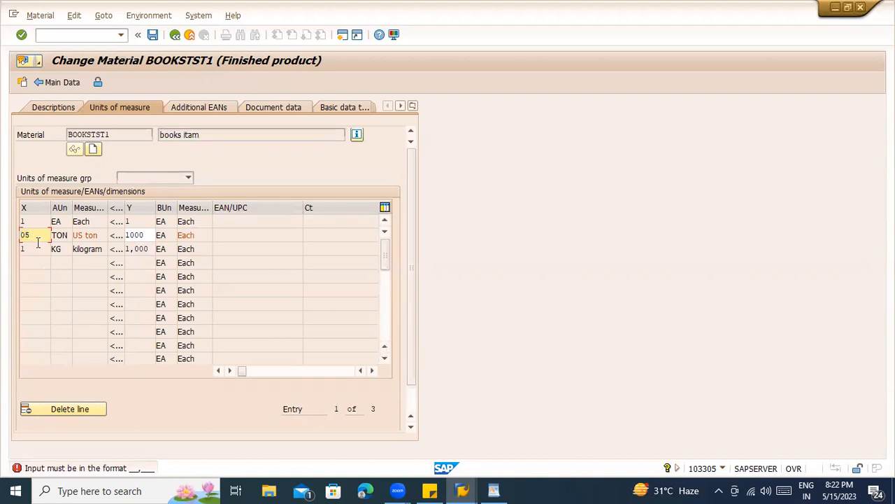
text(.)
key(Return)
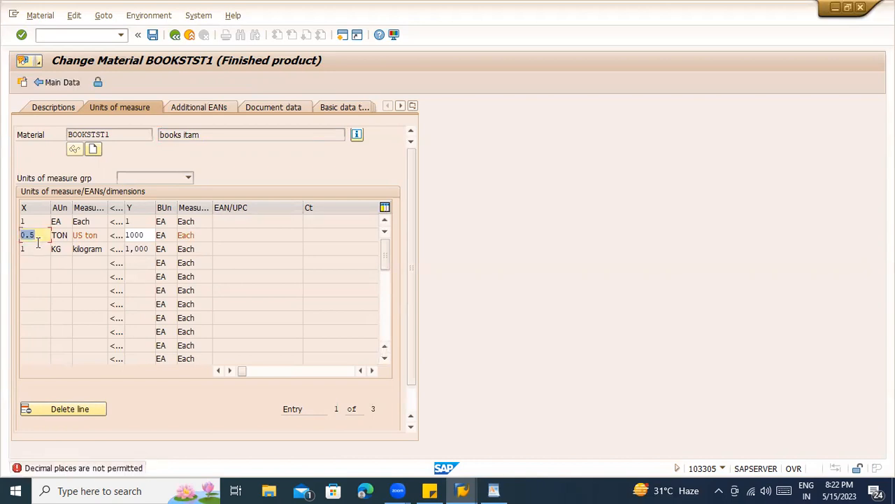
text(1)
key(Return)
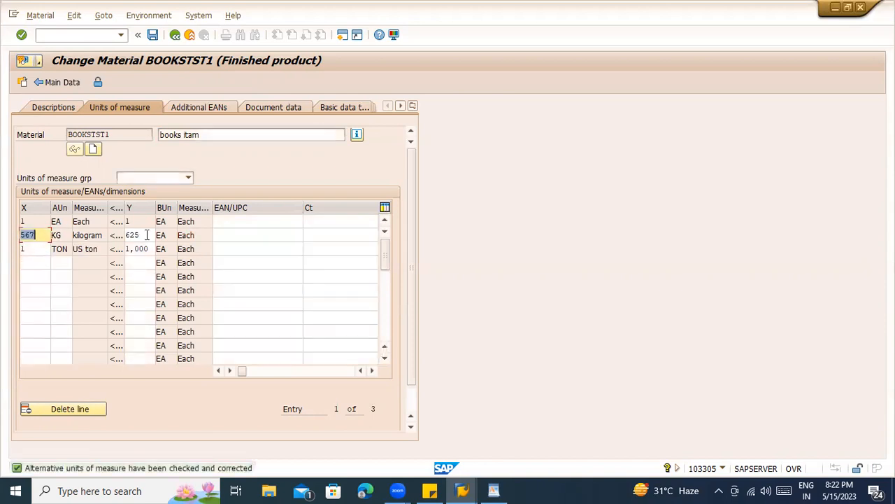
- Check the TON and KG 567 quantities and save the unit of measure changes
click(39, 249)
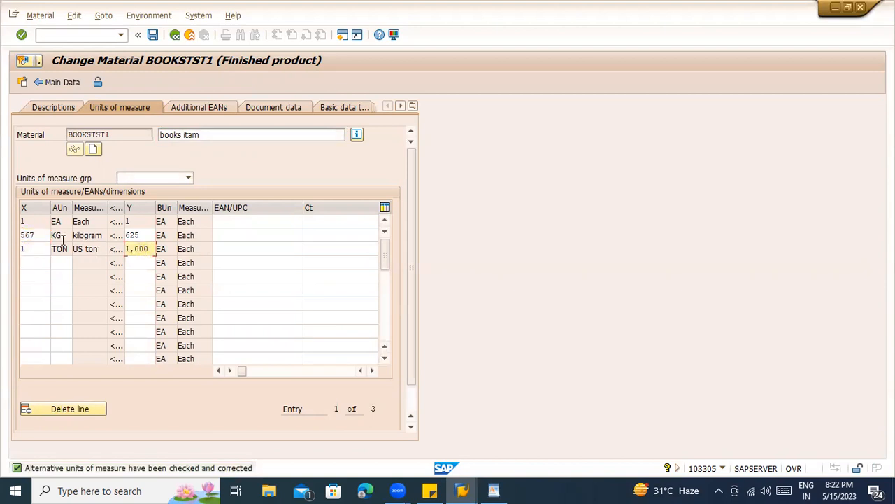
key(Up)
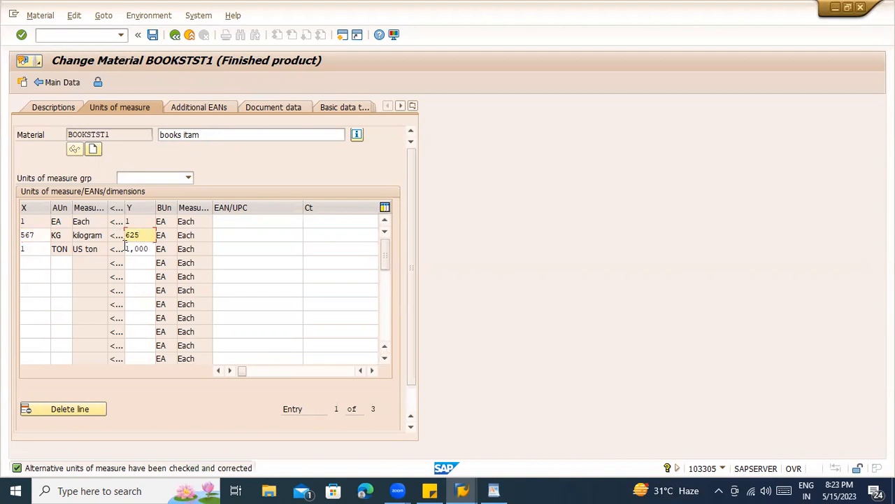
click(150, 36)
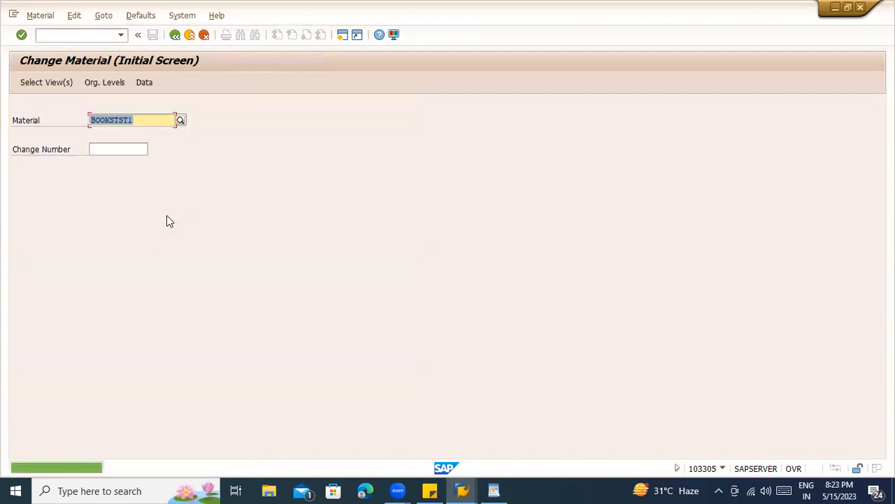
key(alt+Tab)
- Refresh MARM to confirm EA 1/1, KG 625/567 and TON 1,000/1, then switch to SAP Easy Access
click(22, 82)
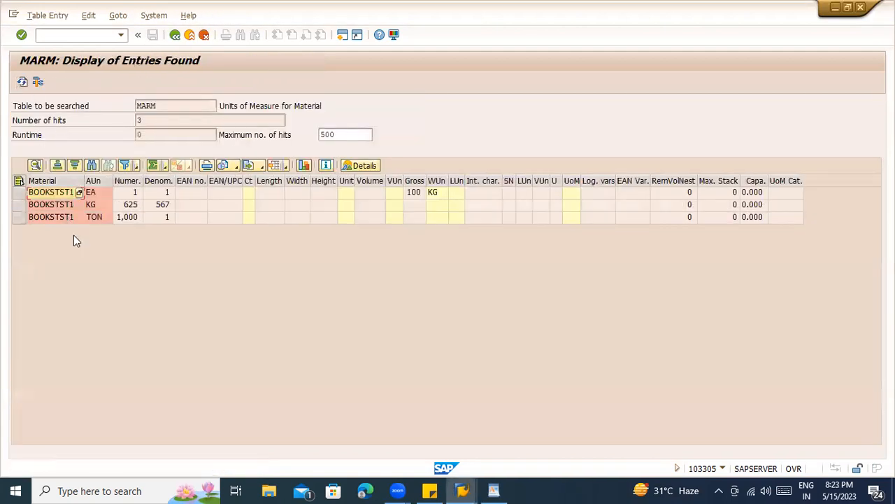
click(147, 204)
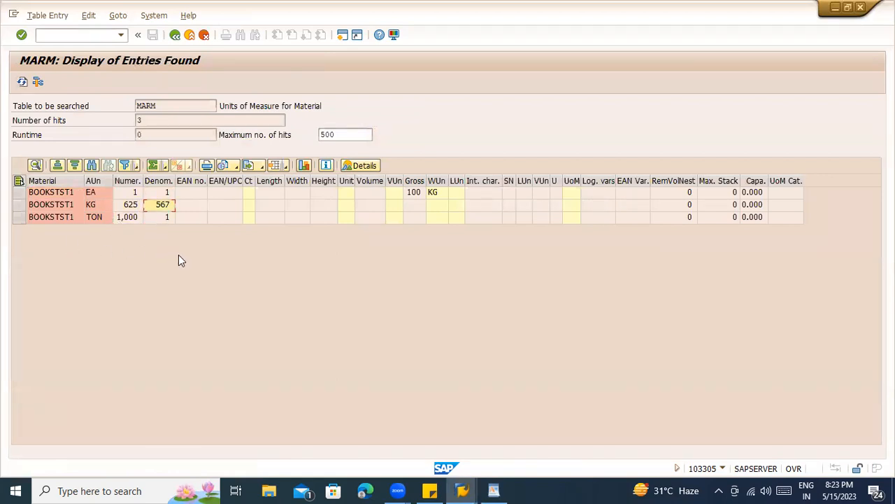
click(186, 218)
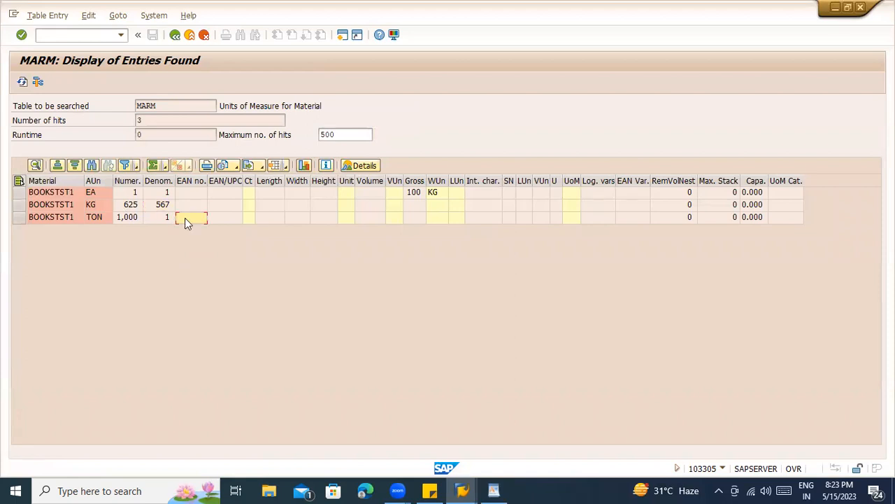
click(93, 218)
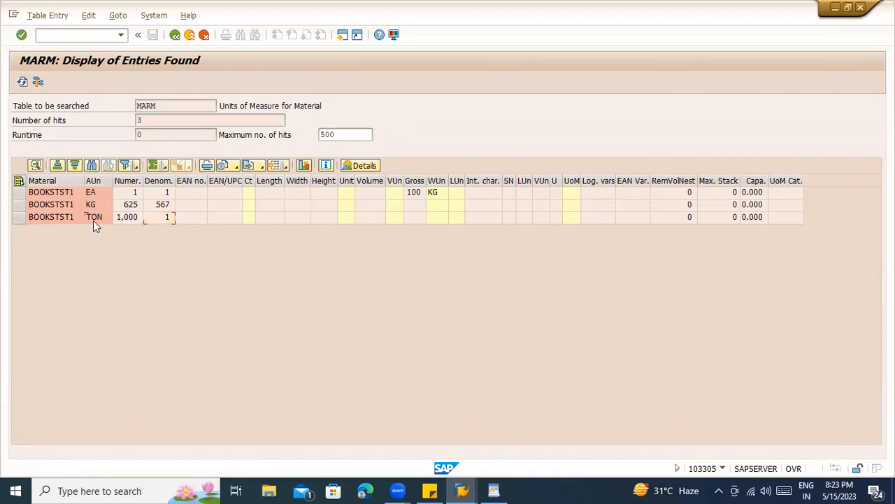
click(155, 181)
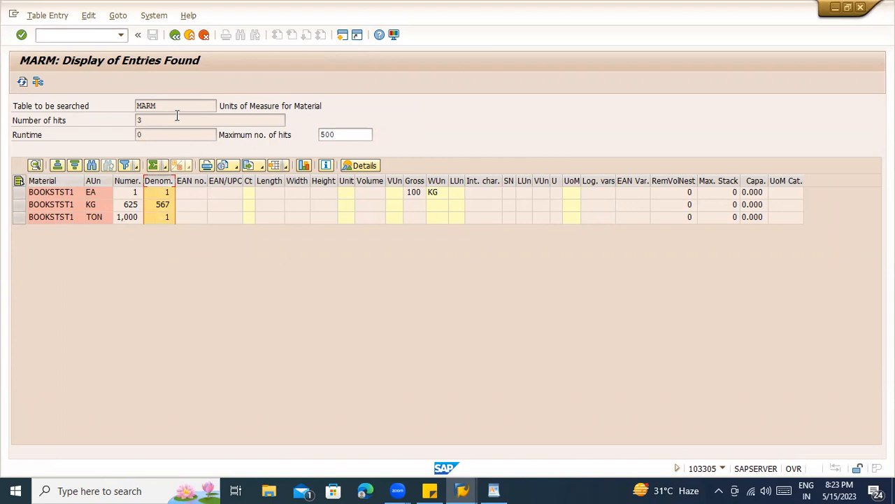
key(alt+Tab)
key(Tab)
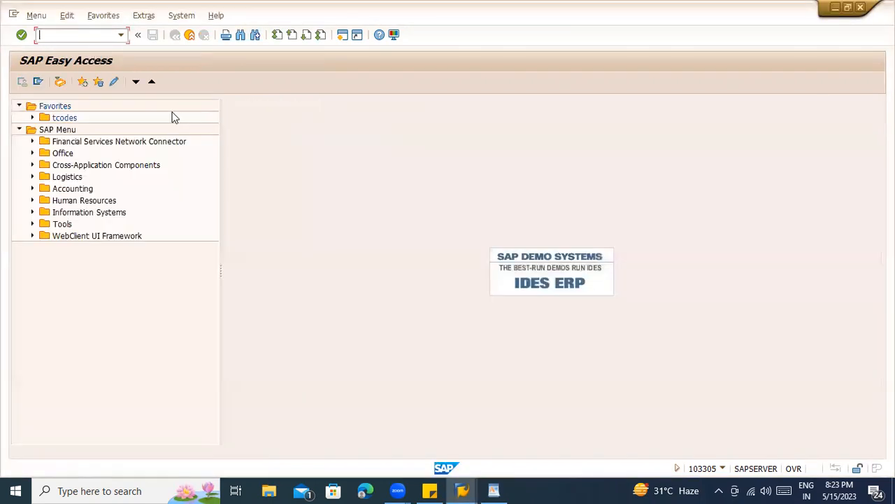
- Start MM03 for BOOKSTST1 and select Basic Data 1-2, Purchasing, Accounting 1-2 and general plant views
click(75, 33)
text(mm03)
key(Return)
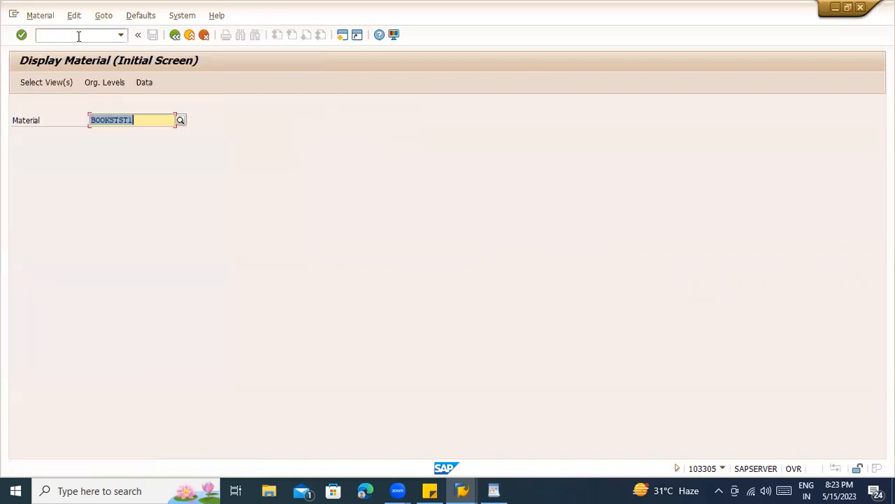
key(Return)
click(200, 172)
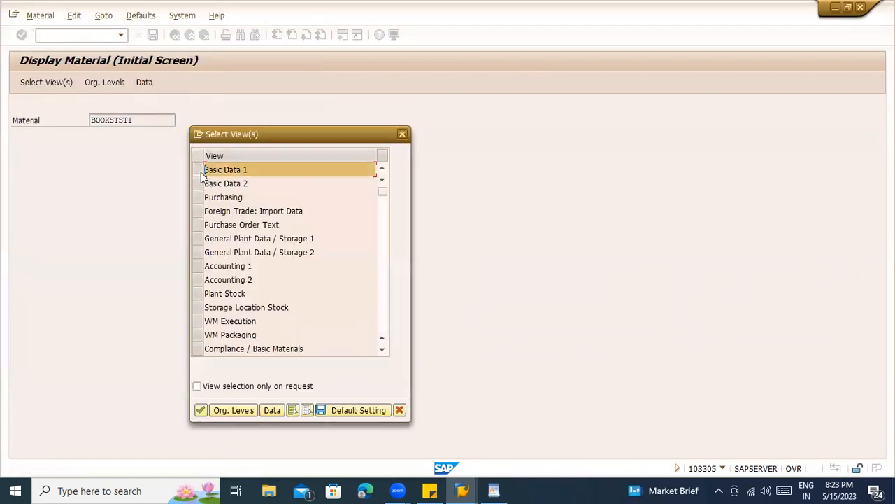
click(200, 183)
click(200, 198)
click(203, 268)
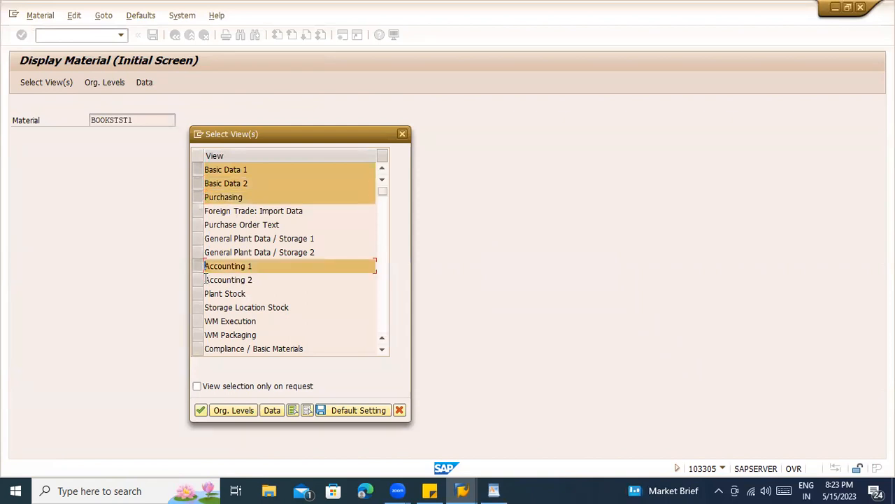
click(202, 281)
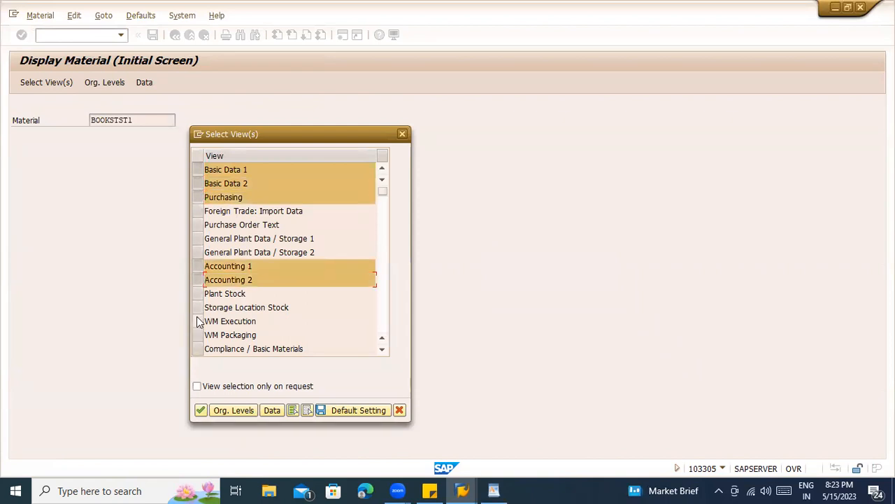
scroll(198, 346, down, 1)
scroll(199, 342, up, 1)
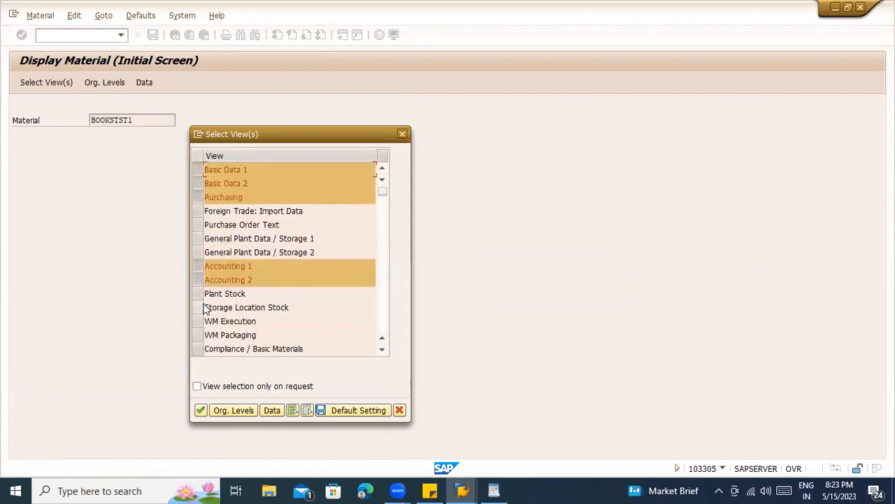
click(198, 238)
click(198, 252)
key(Return)
- Set the organizational levels to plant ZCON and its storage location, opening the material
click(208, 154)
click(208, 168)
click(208, 170)
click(210, 181)
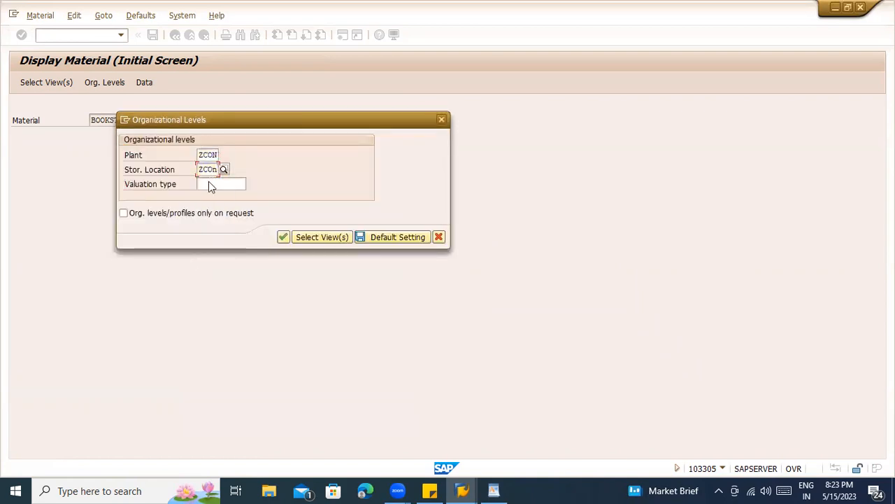
key(Return)
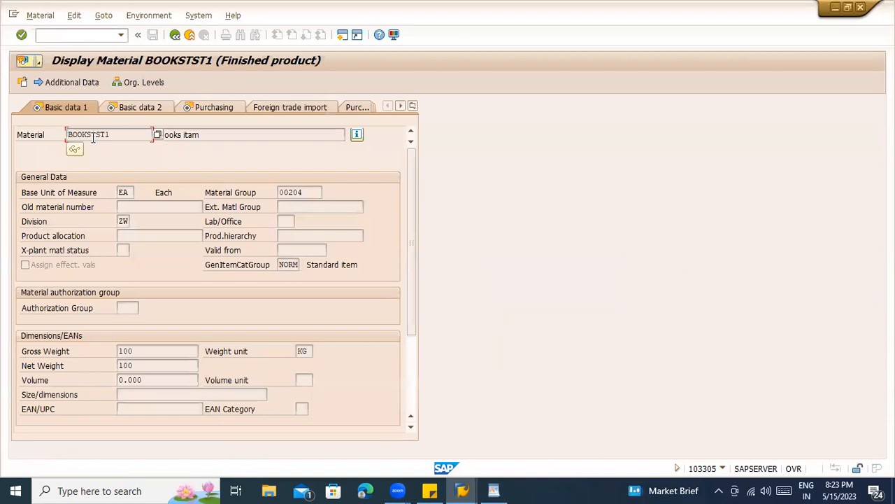
- Review the material's Additional EANs rows, then return to the Basic data 1 view
click(70, 82)
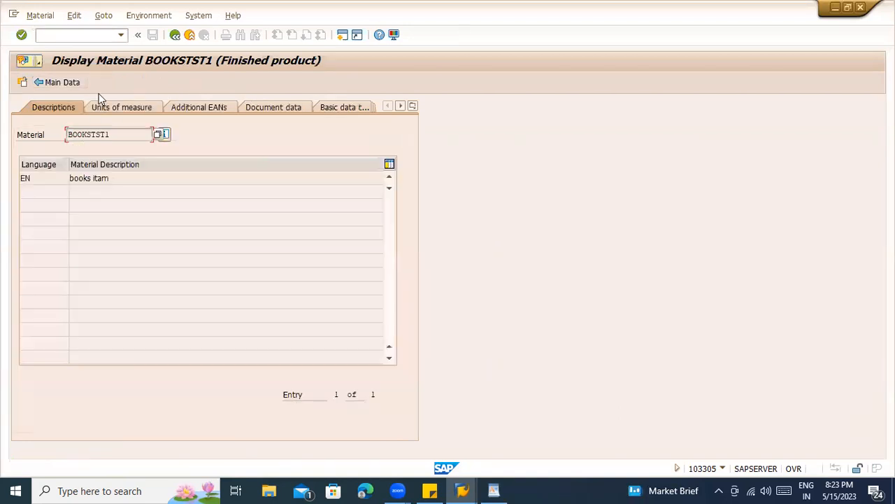
click(176, 111)
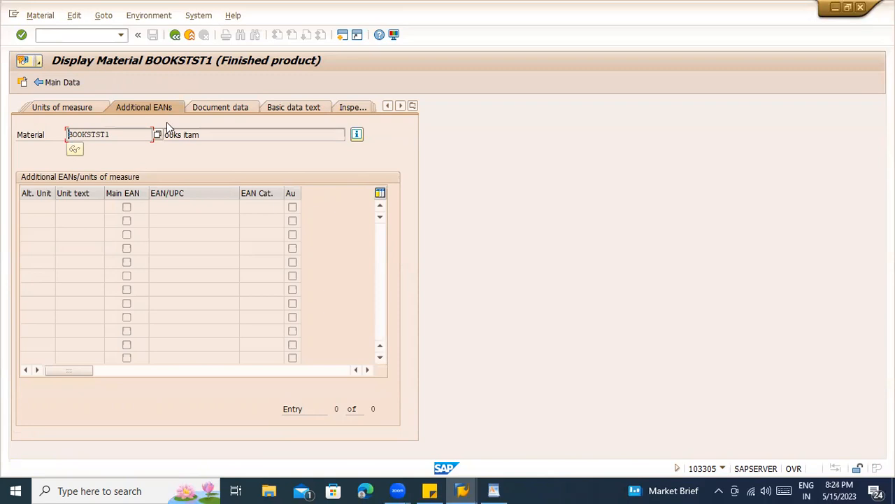
click(160, 207)
click(168, 221)
click(169, 235)
click(172, 261)
click(178, 221)
click(413, 108)
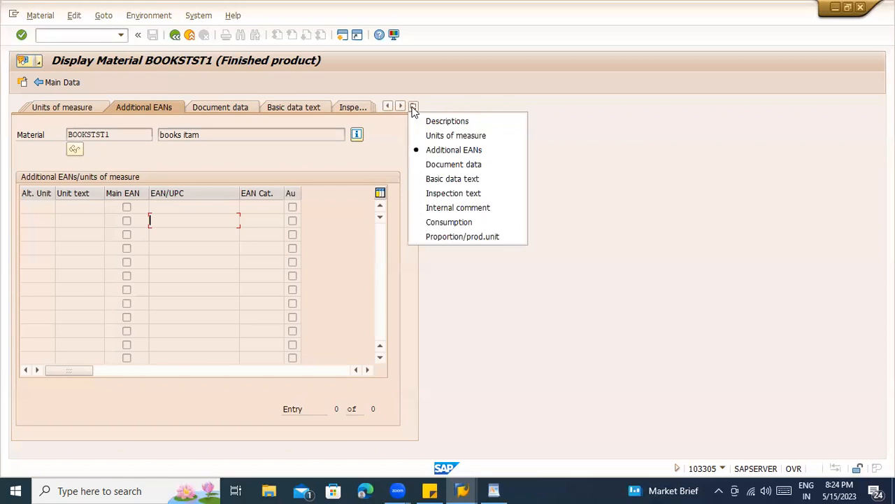
click(175, 34)
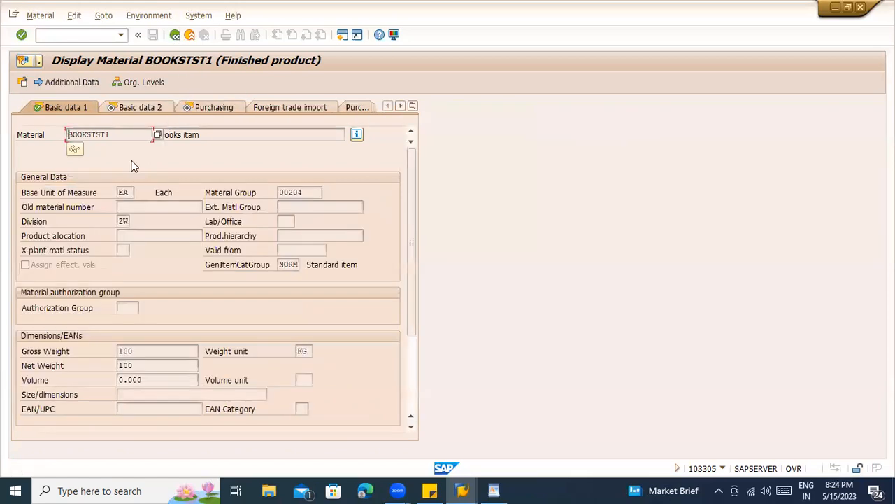
scroll(152, 332, down, 3)
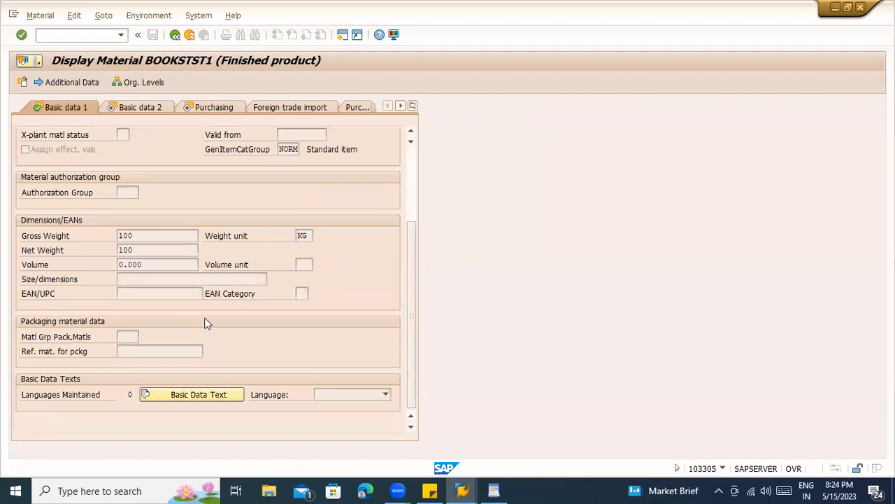
scroll(209, 320, up, 3)
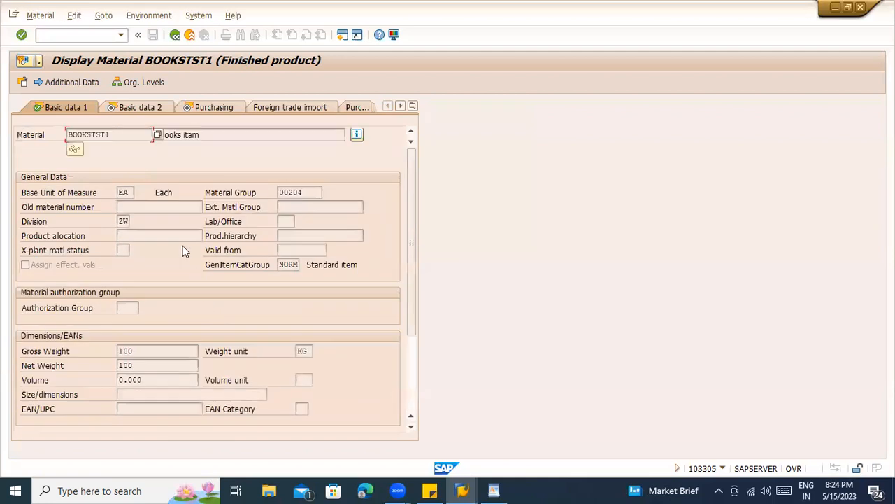
click(146, 109)
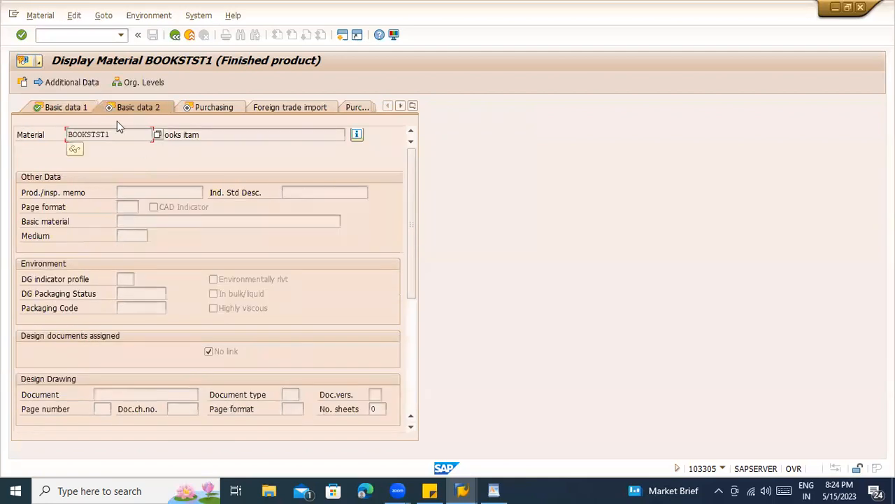
click(68, 105)
scroll(216, 285, down, 4)
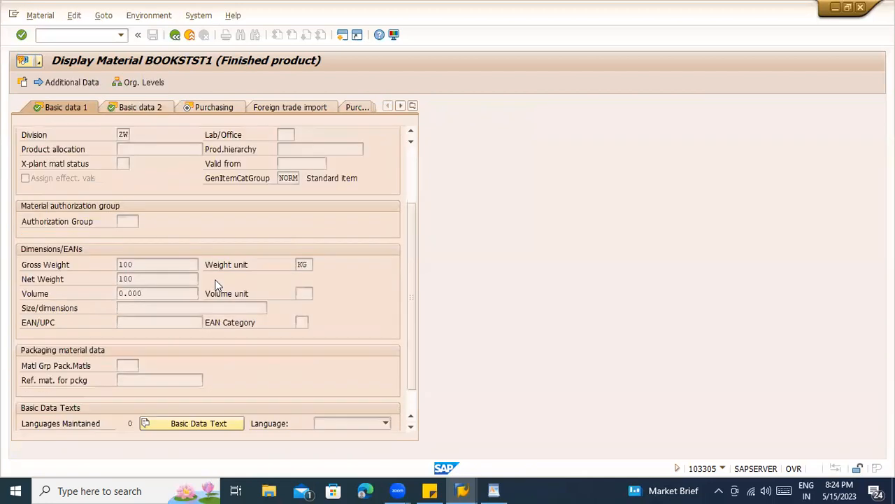
click(143, 295)
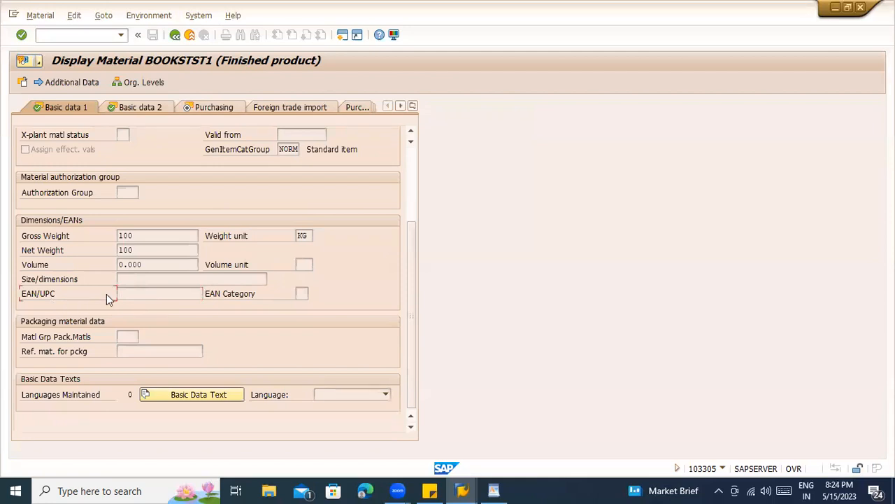
click(301, 294)
click(149, 279)
click(150, 299)
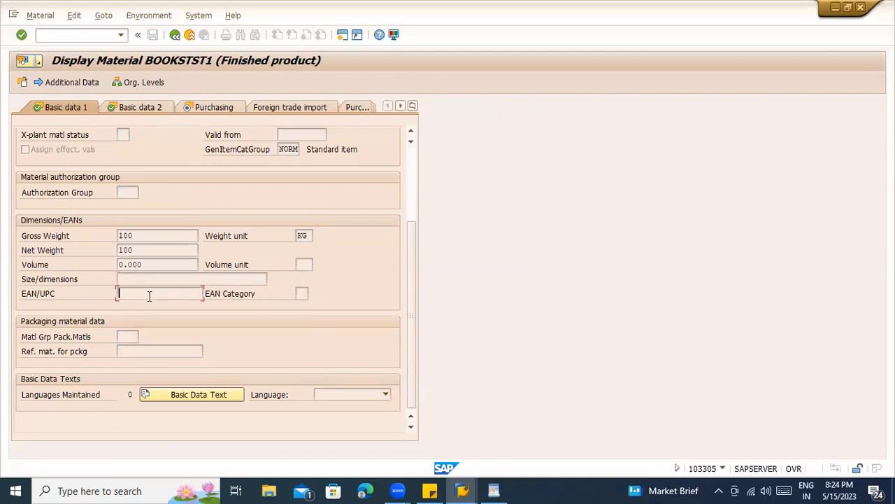
click(305, 295)
click(310, 292)
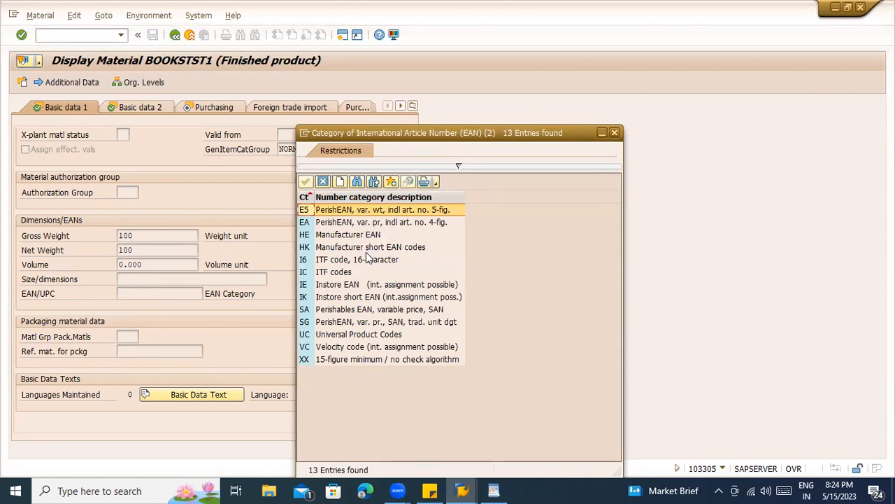
click(127, 293)
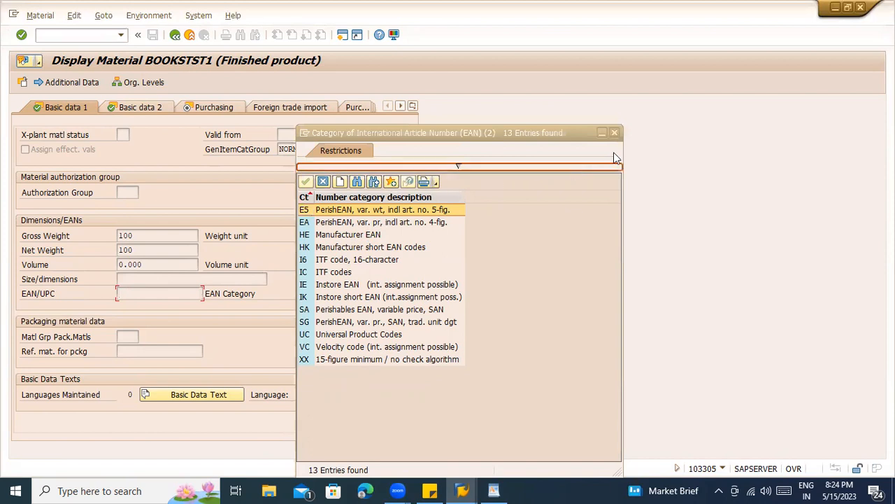
click(615, 133)
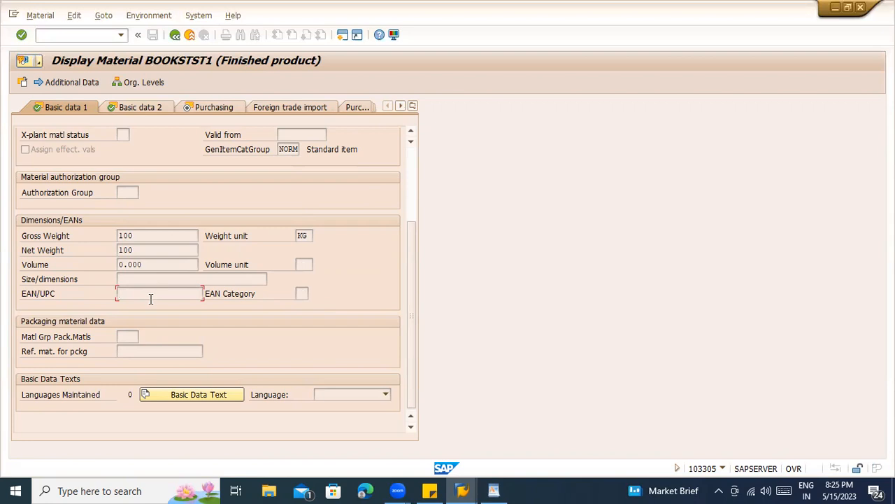
click(130, 336)
click(132, 350)
- Browse the cross-plant material status values (01, 02, 40, 99) and close the list without choosing
scroll(272, 252, up, 3)
scroll(314, 264, down, 3)
scroll(276, 184, up, 3)
click(288, 265)
click(124, 250)
click(133, 249)
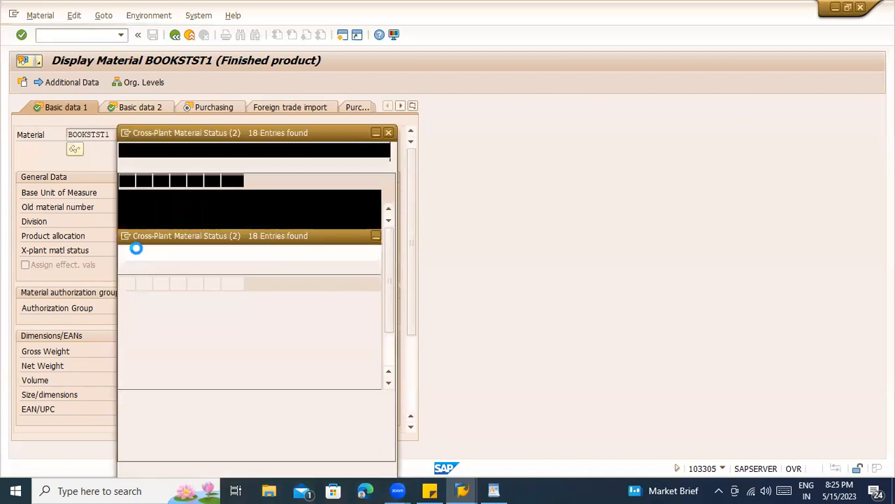
click(223, 222)
click(222, 210)
click(224, 222)
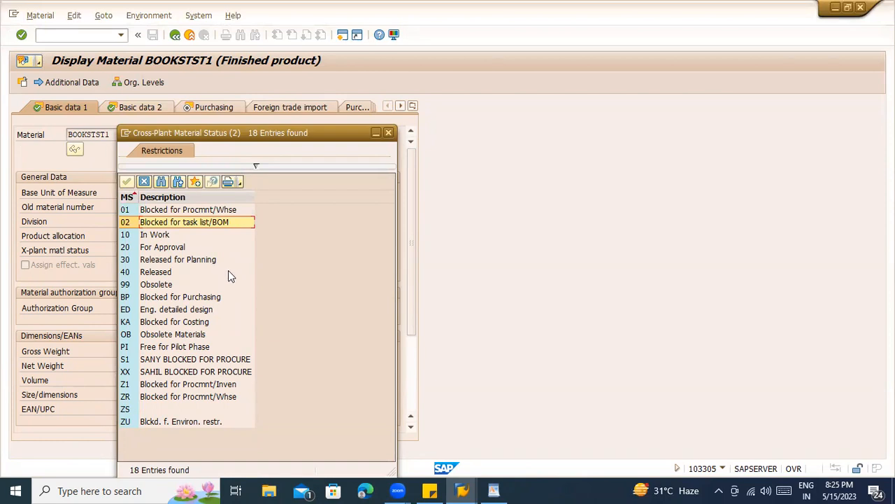
click(149, 272)
click(152, 284)
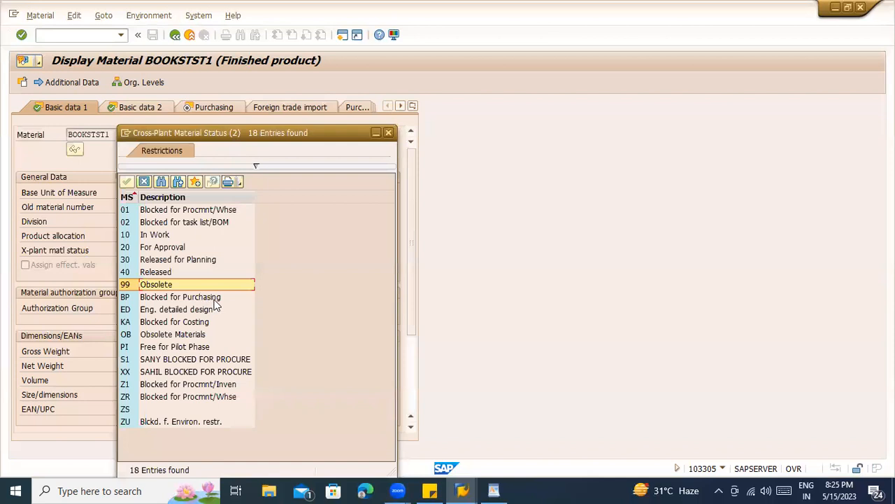
click(152, 274)
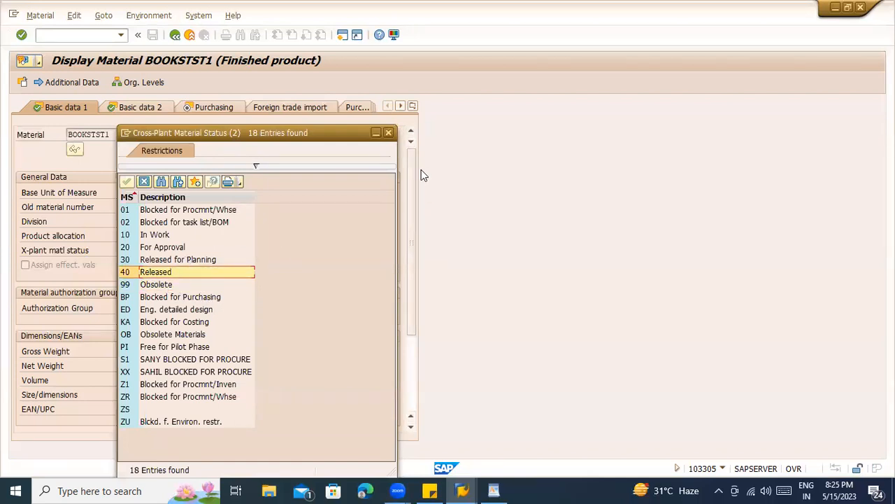
click(388, 132)
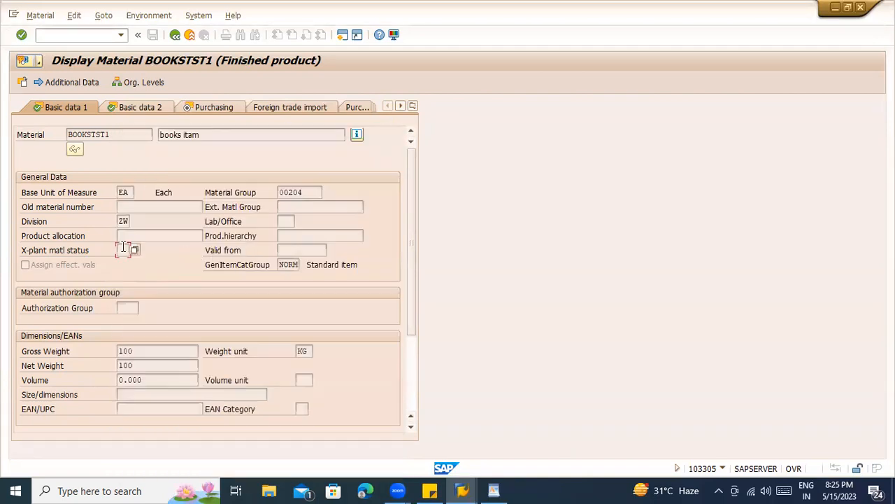
- Move on through Basic data 2 to the Purchasing view for plant ZCON
key(Return)
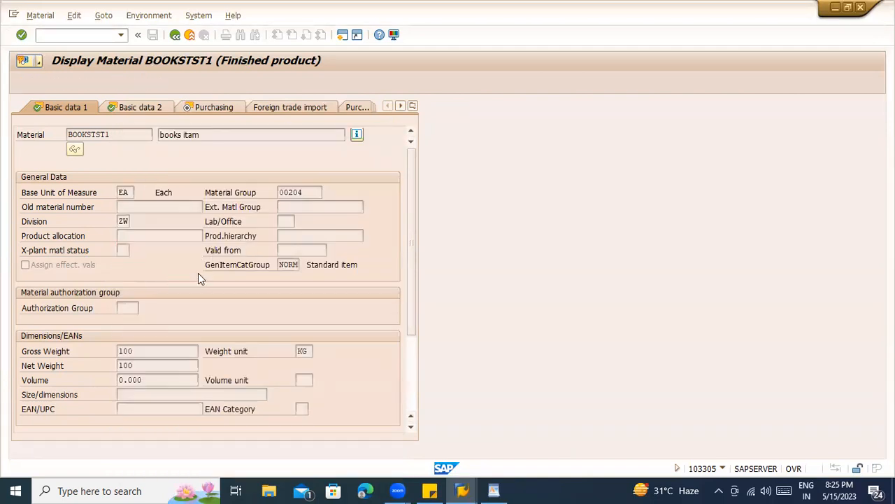
scroll(213, 253, down, 3)
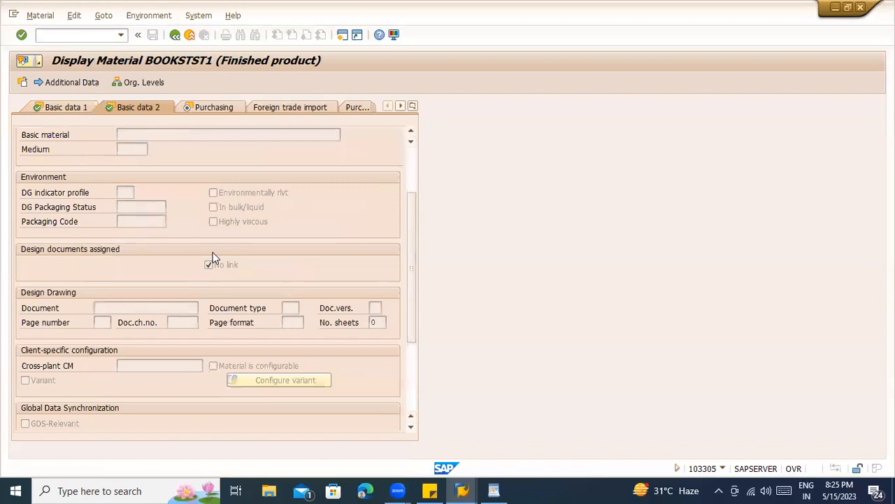
scroll(252, 248, up, 3)
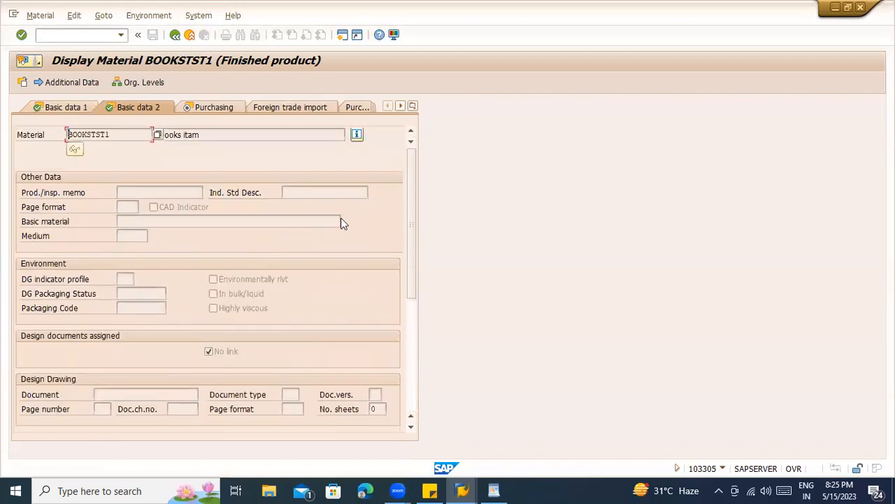
click(413, 106)
click(344, 168)
click(413, 105)
click(205, 108)
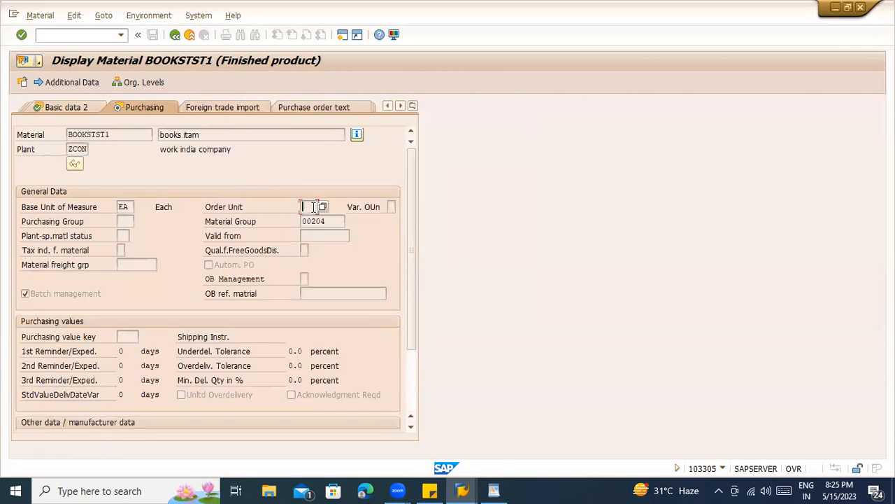
click(122, 206)
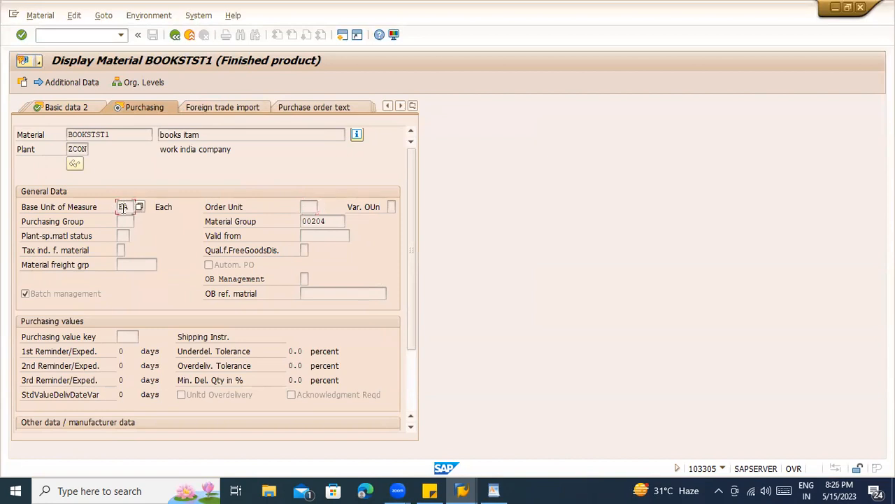
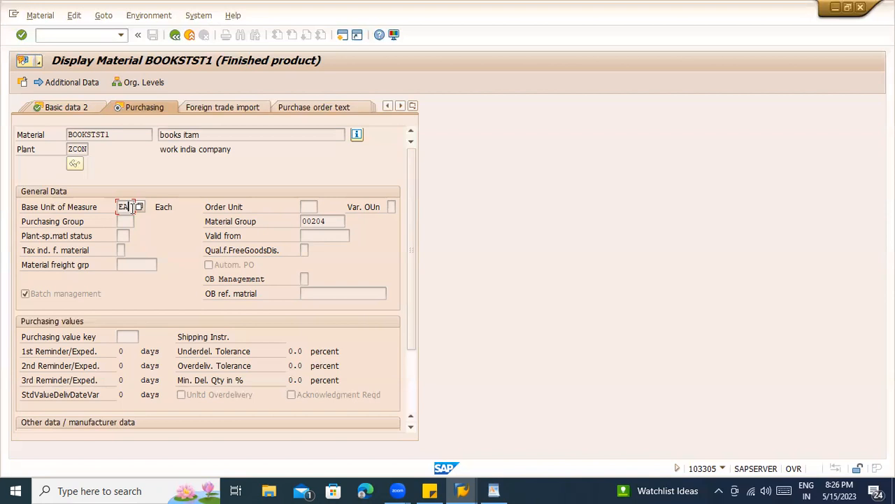
- After glancing at the unit fields, run /nmm02 to open Change Material for BOOKSTST1
click(308, 206)
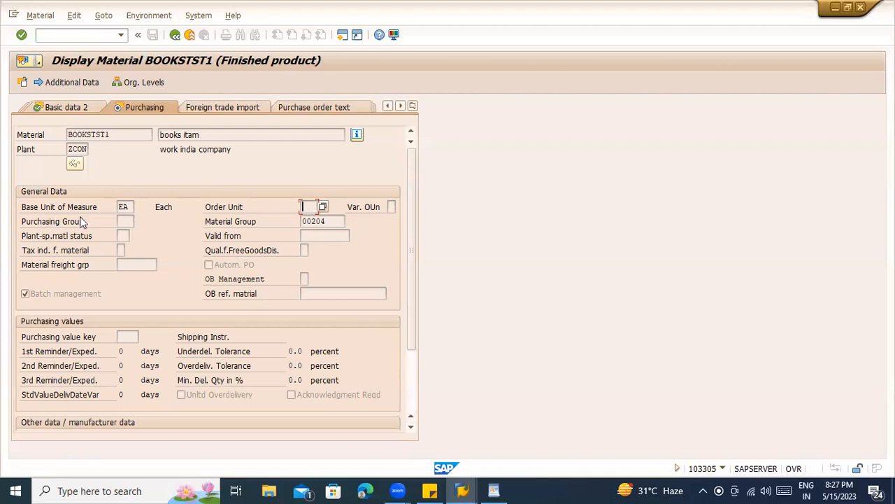
click(124, 207)
click(52, 35)
text(/nmm02)
key(Return)
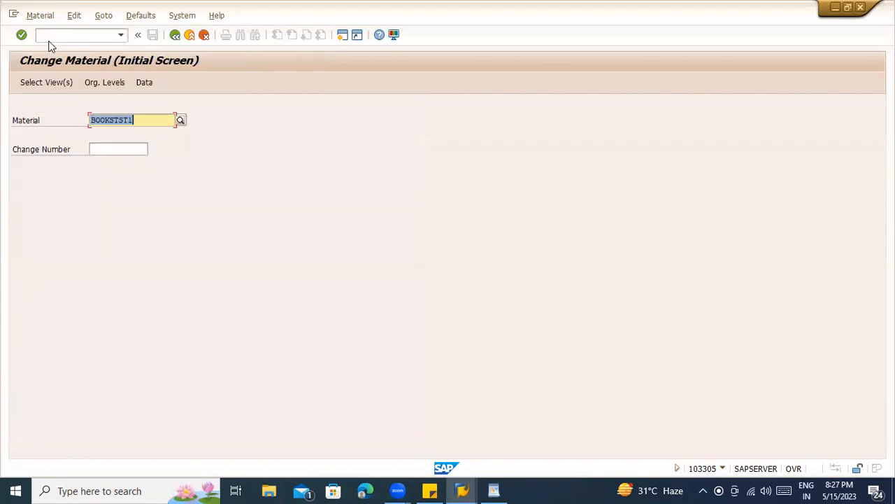
- Select the Purchasing view for plant ZCON on BOOKSTST1
key(Return)
click(198, 198)
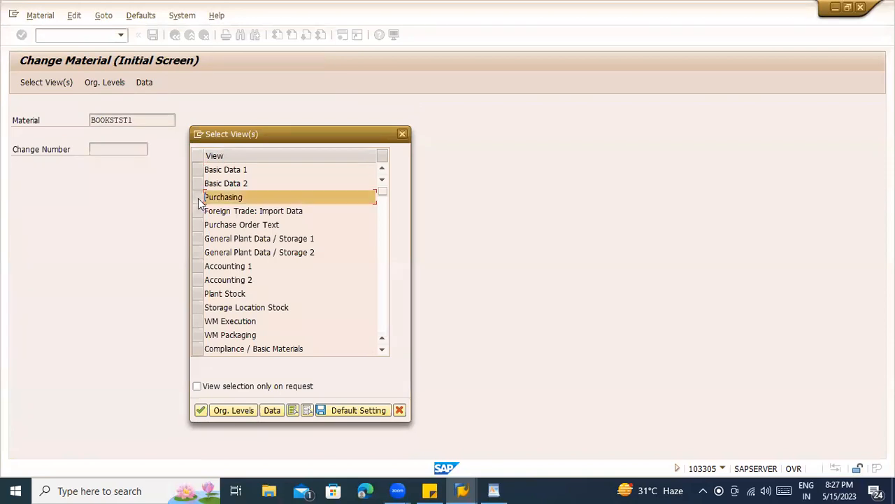
key(Return)
click(209, 155)
click(203, 170)
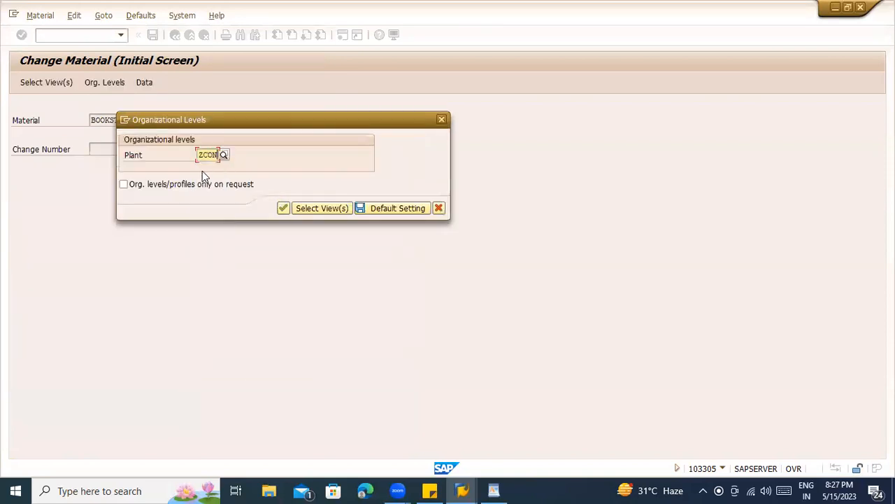
key(Return)
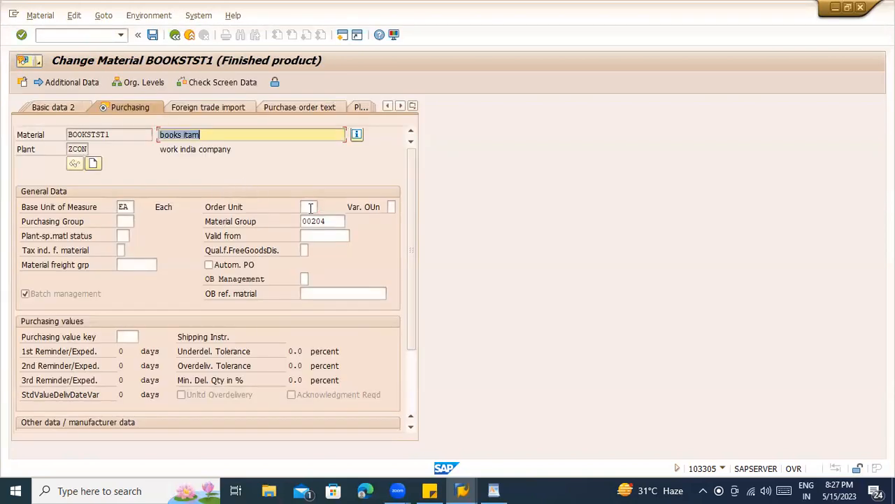
- Set Order Unit to PAC with conversion 1 PAC = 100 EA
click(312, 210)
text(PAC)
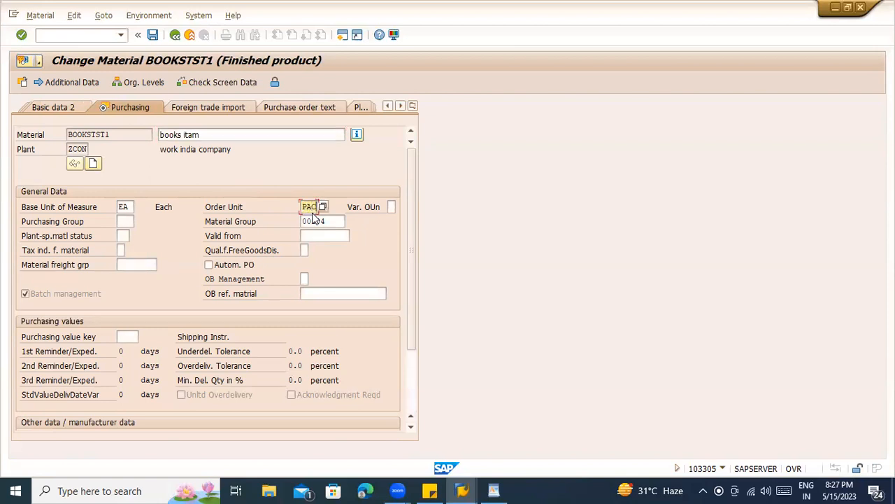
key(Return)
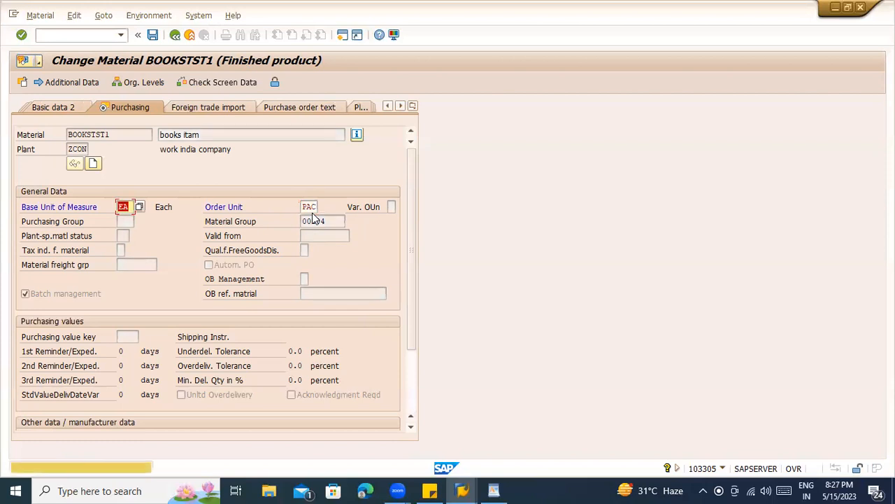
key(Return)
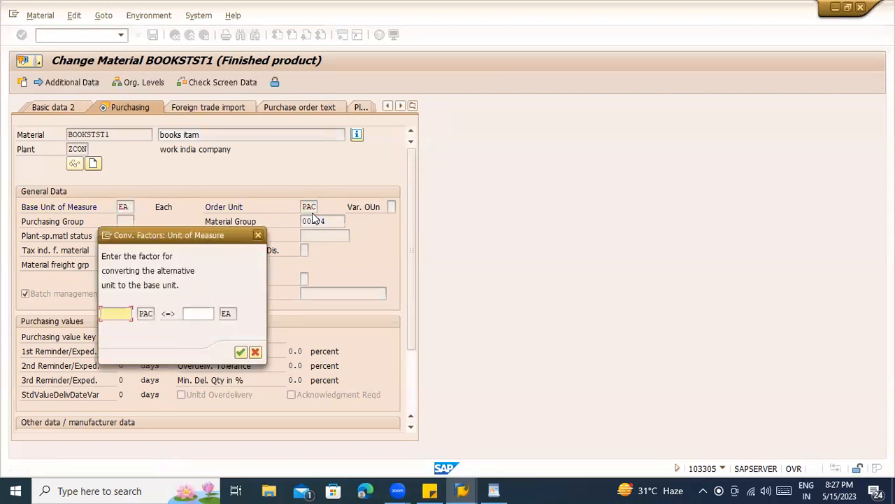
text(1)
key(Tab)
text(100)
key(Return)
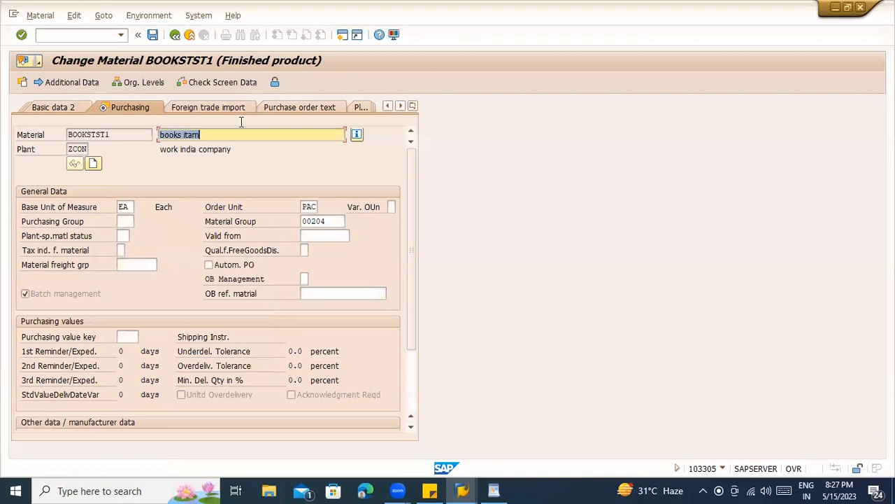
- Verify the PAC row (100 EA) in Units of measure, then return to Purchasing
click(80, 82)
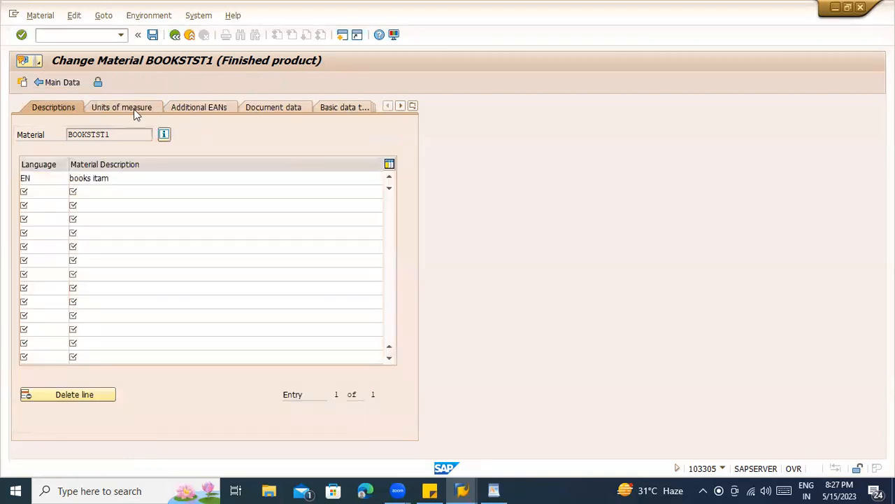
click(137, 110)
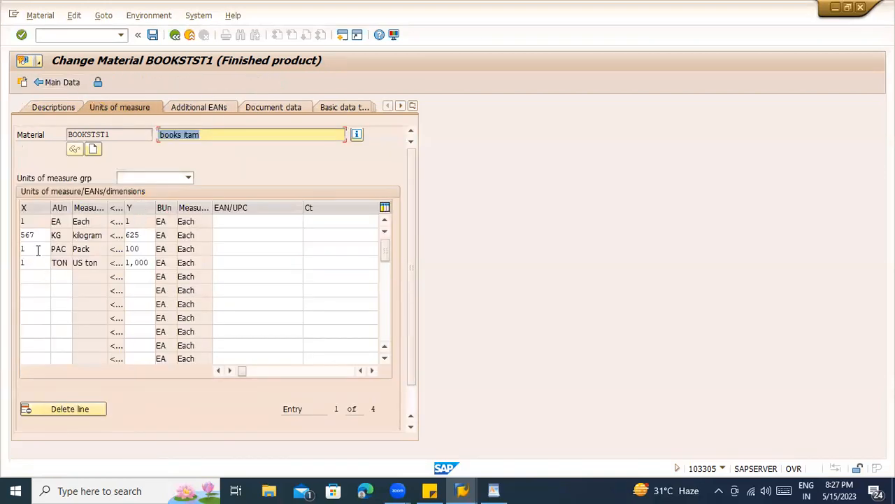
click(37, 249)
click(140, 250)
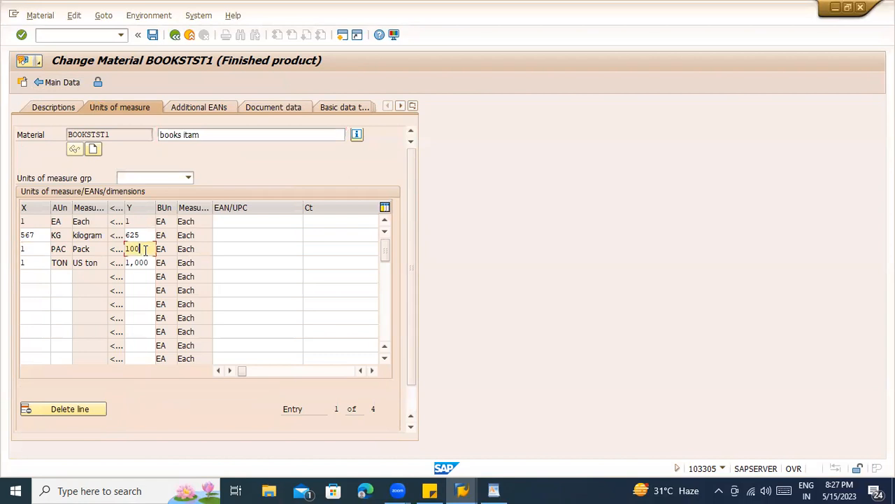
click(176, 35)
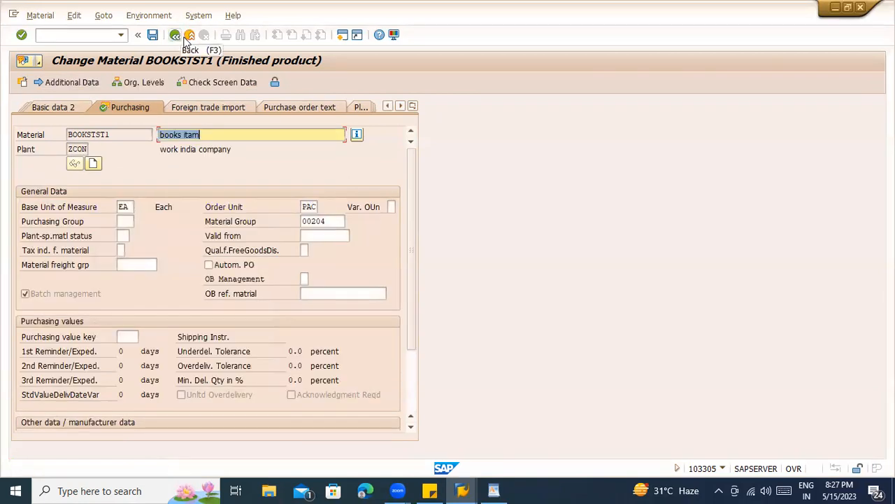
click(413, 105)
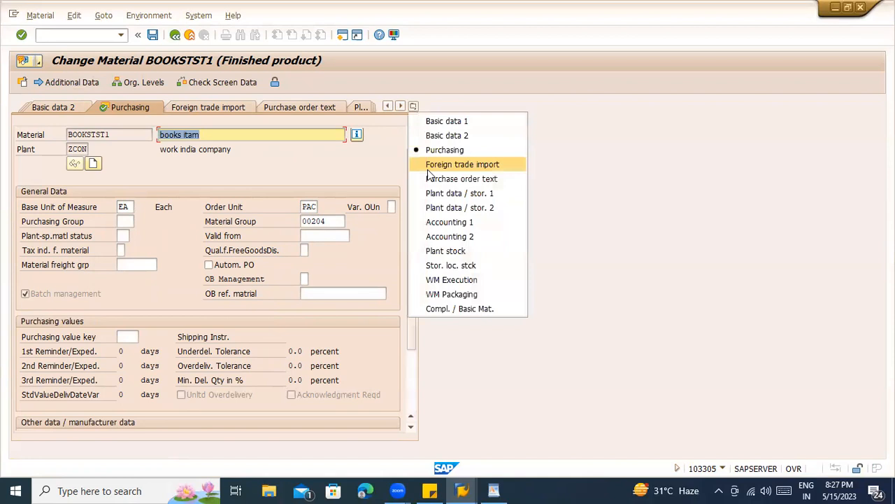
click(449, 196)
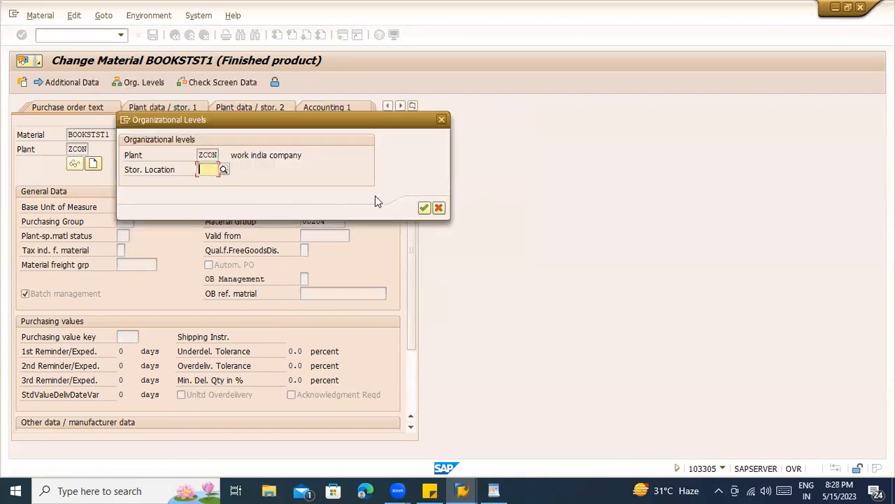
text(ZCON)
key(Return)
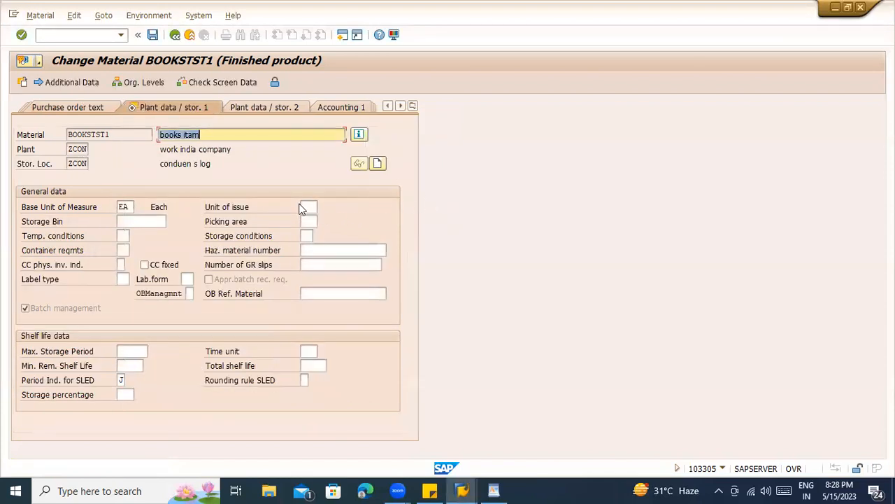
click(303, 207)
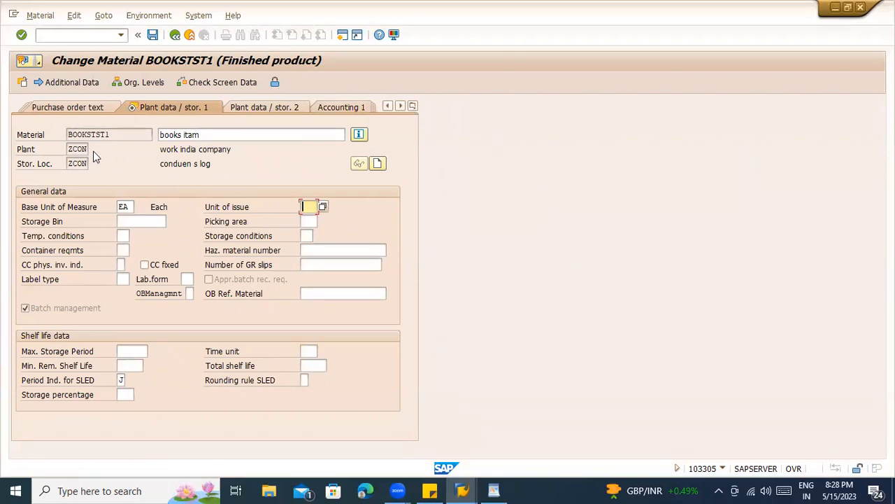
click(413, 107)
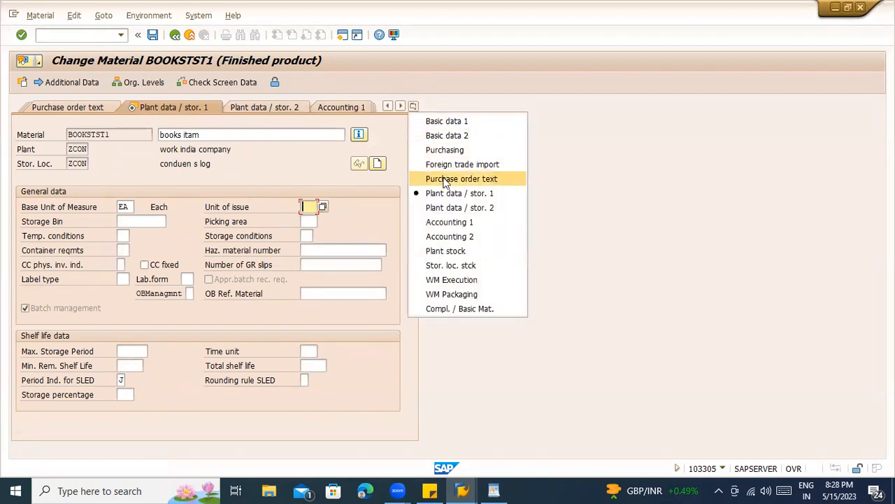
click(445, 150)
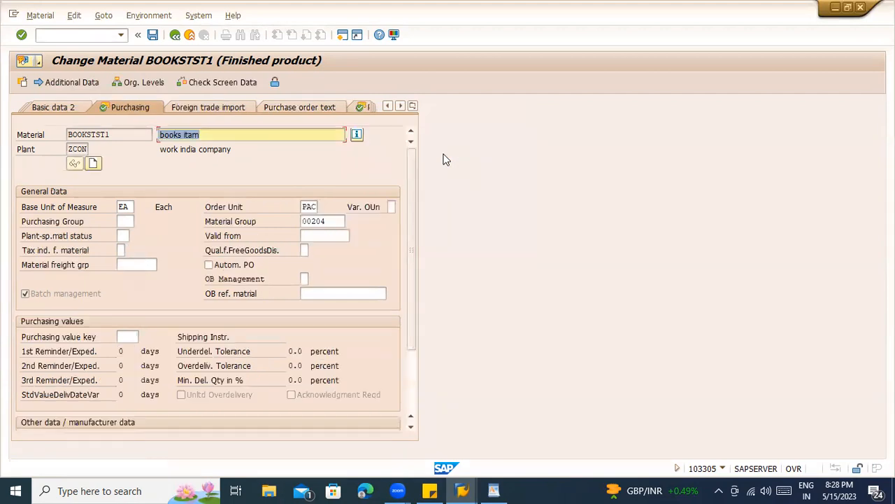
click(26, 294)
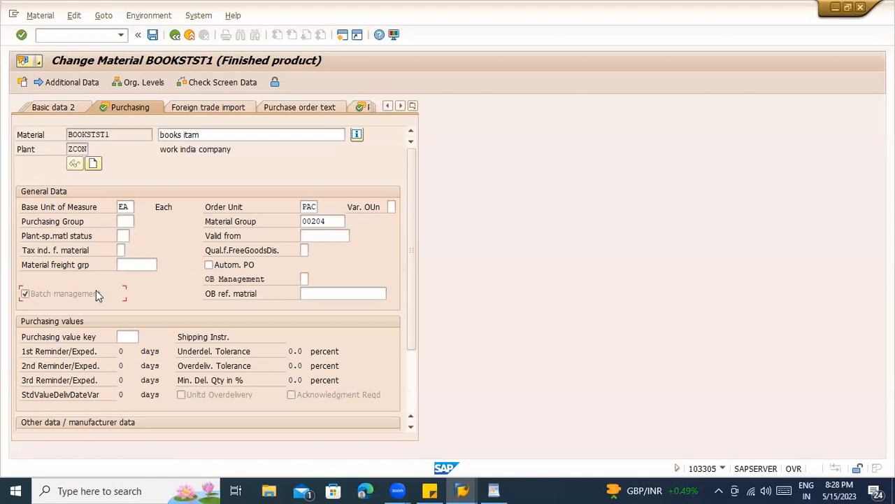
scroll(96, 294, down, 3)
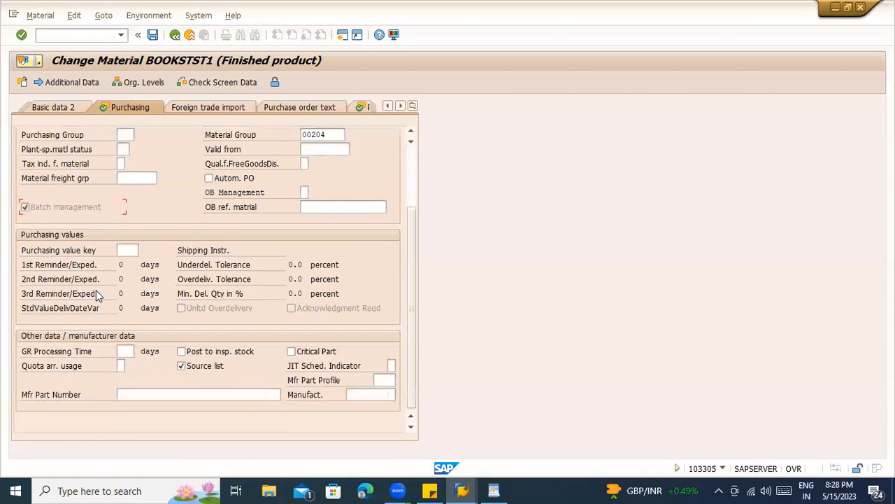
click(123, 250)
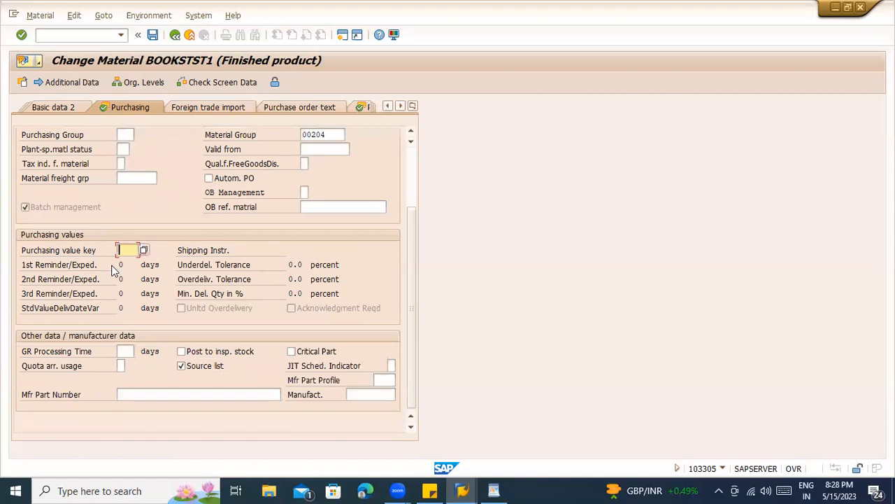
click(68, 268)
click(127, 250)
click(145, 263)
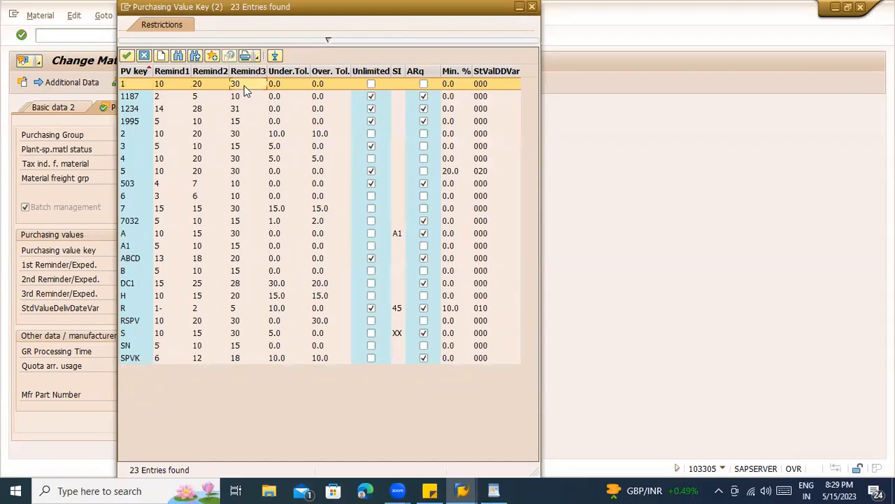
click(280, 71)
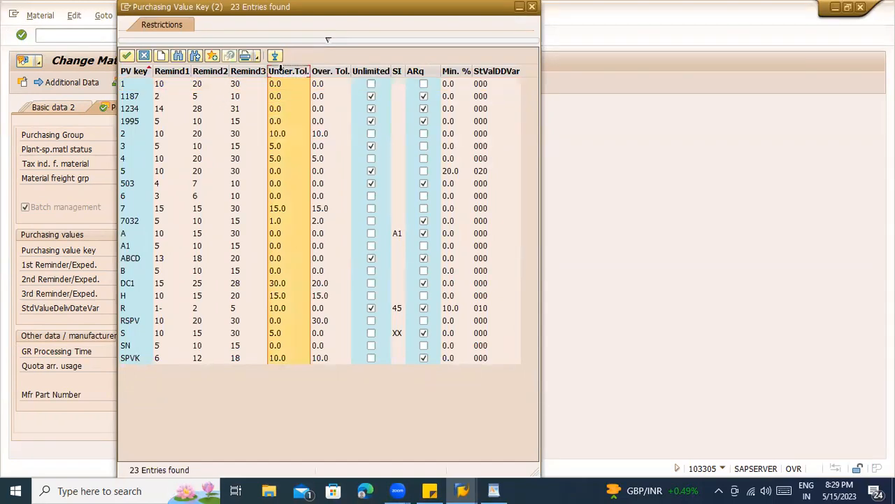
click(319, 71)
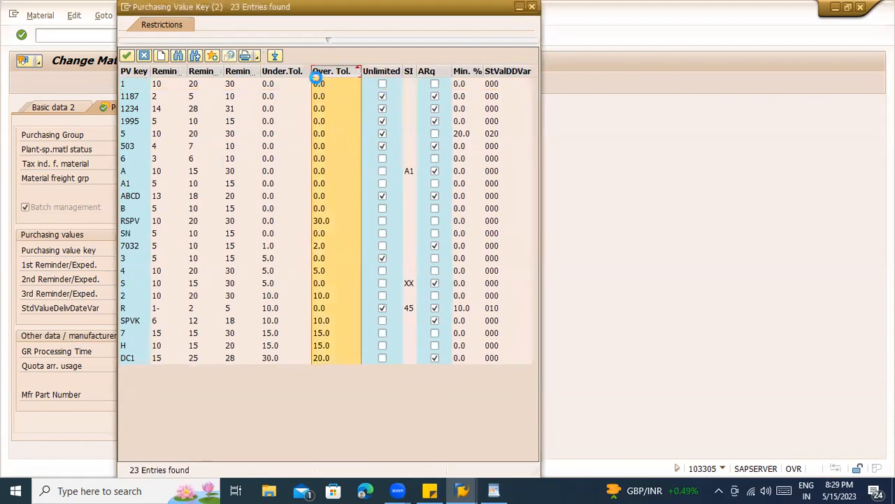
click(297, 70)
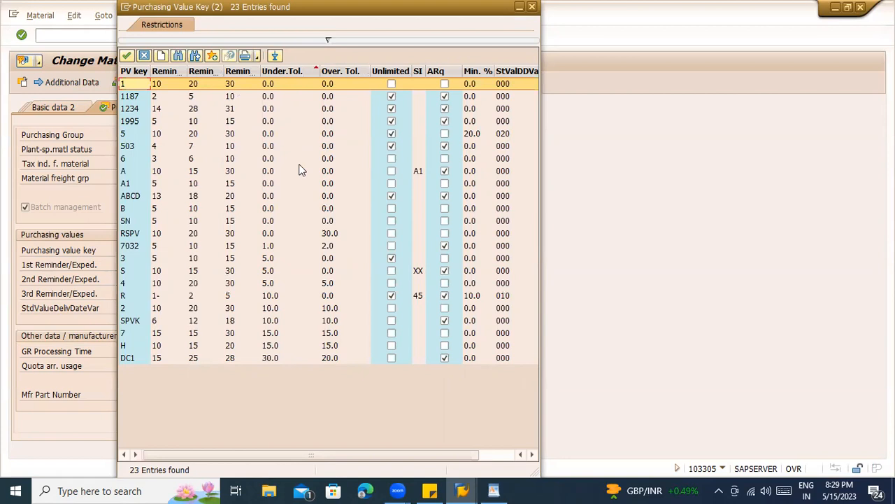
click(339, 71)
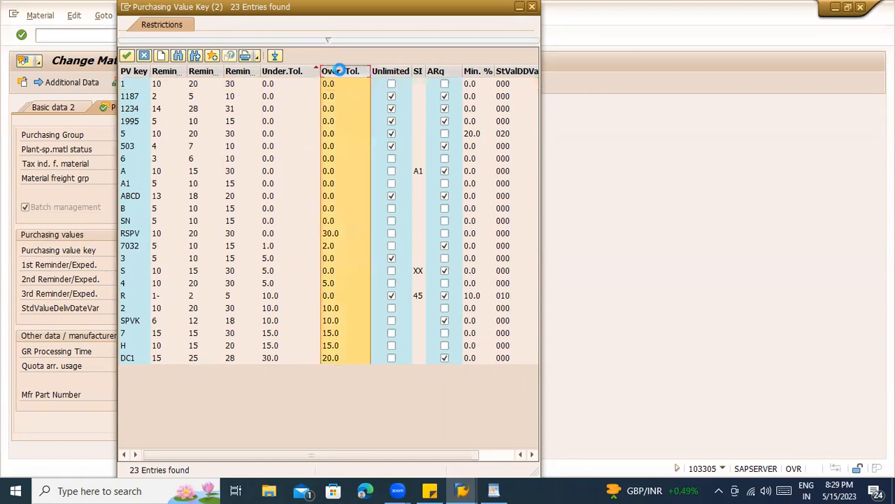
click(339, 70)
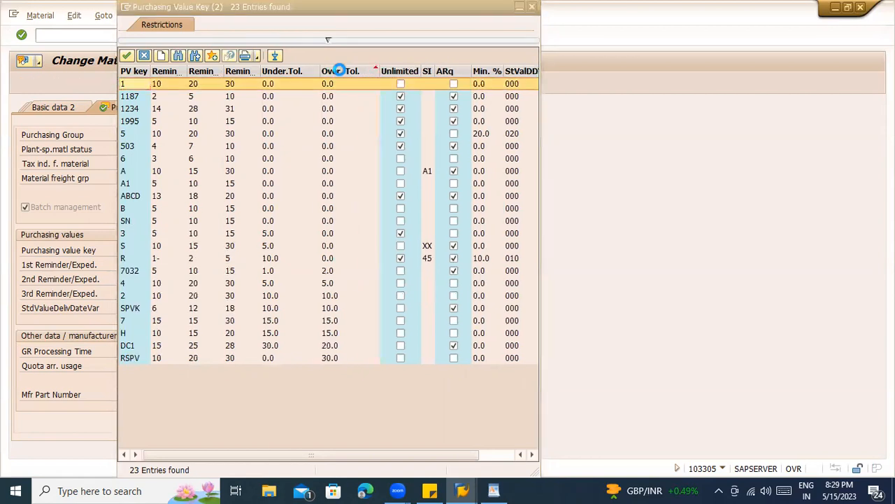
click(275, 70)
click(276, 71)
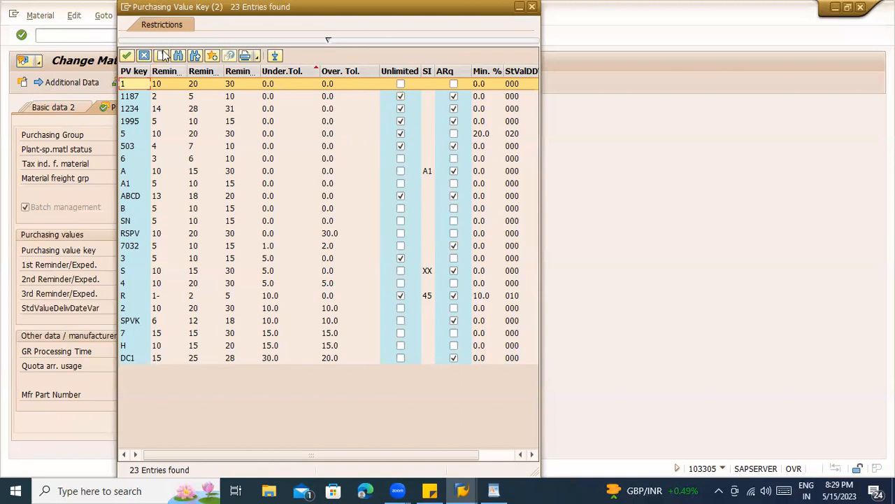
drag(160, 8, 236, 151)
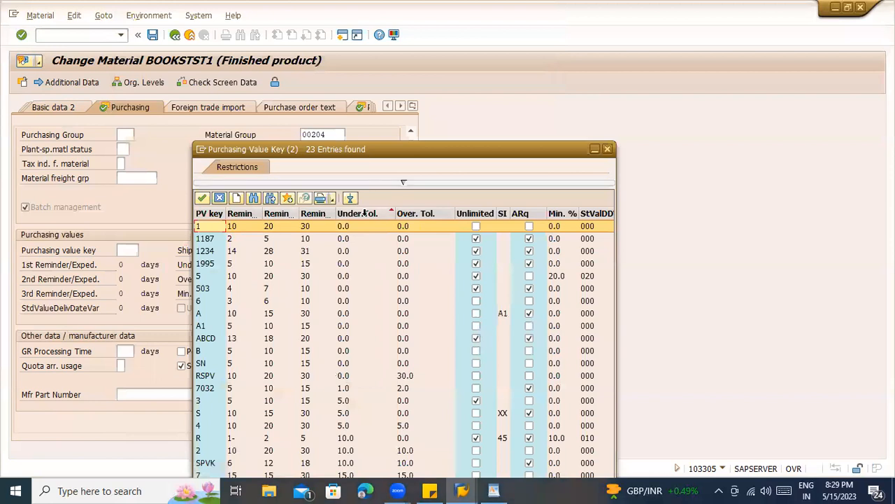
click(404, 184)
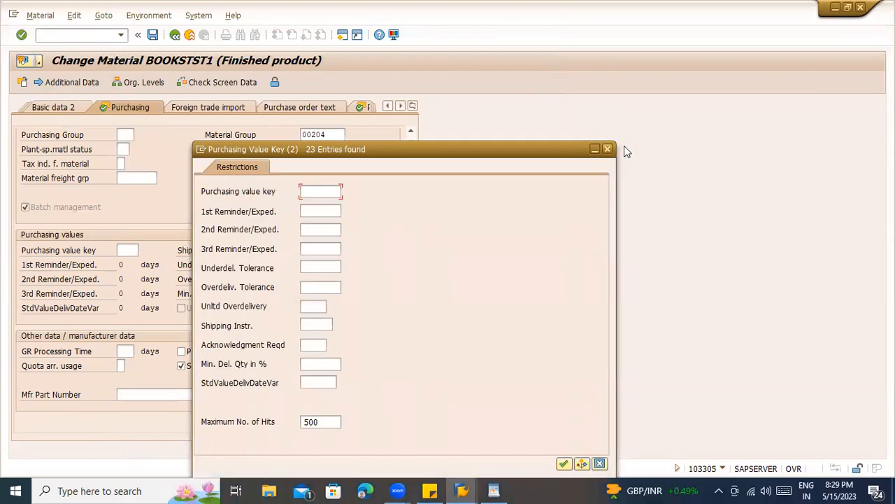
click(605, 150)
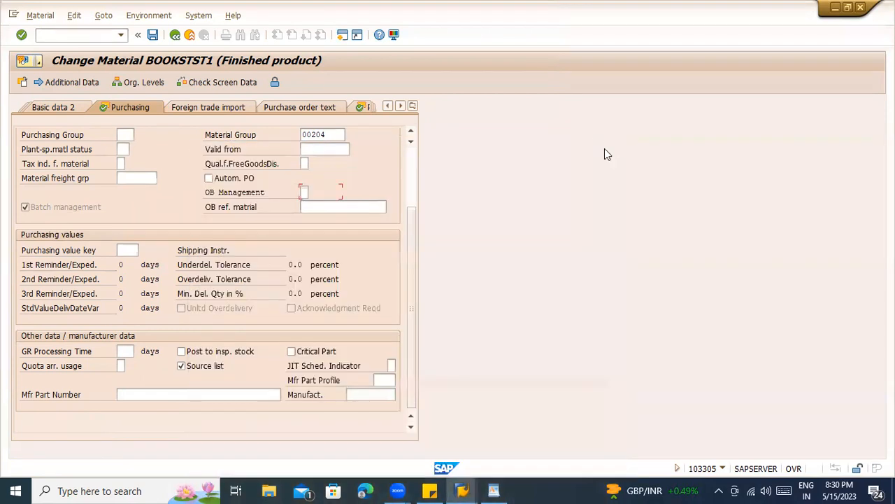
click(297, 312)
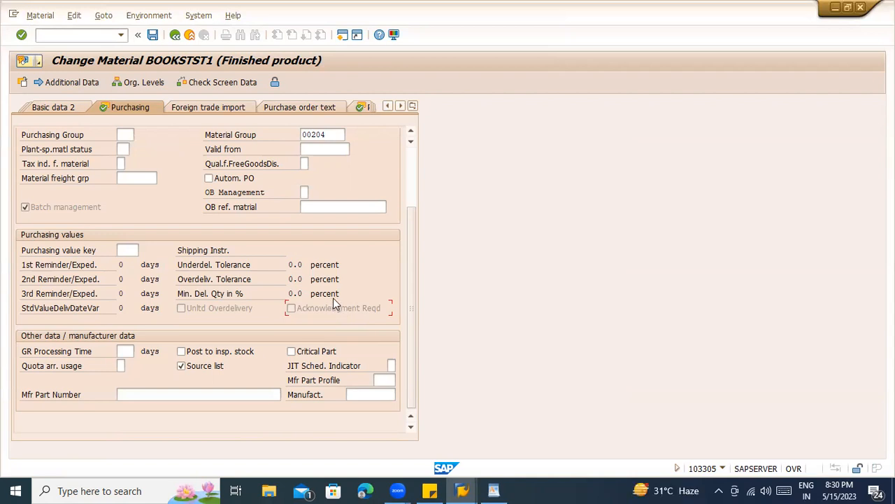
scroll(334, 303, up, 3)
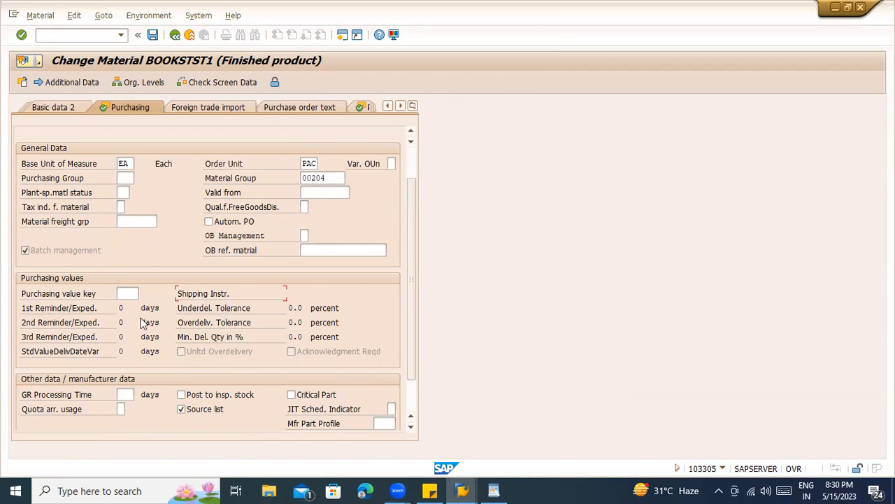
- From the purchasing value key field help, jump to its Customizing without a project
click(130, 293)
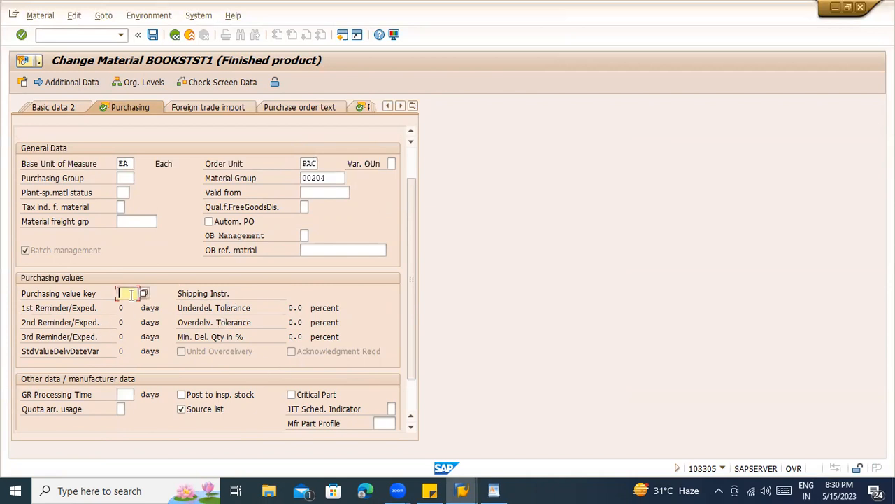
key(F4)
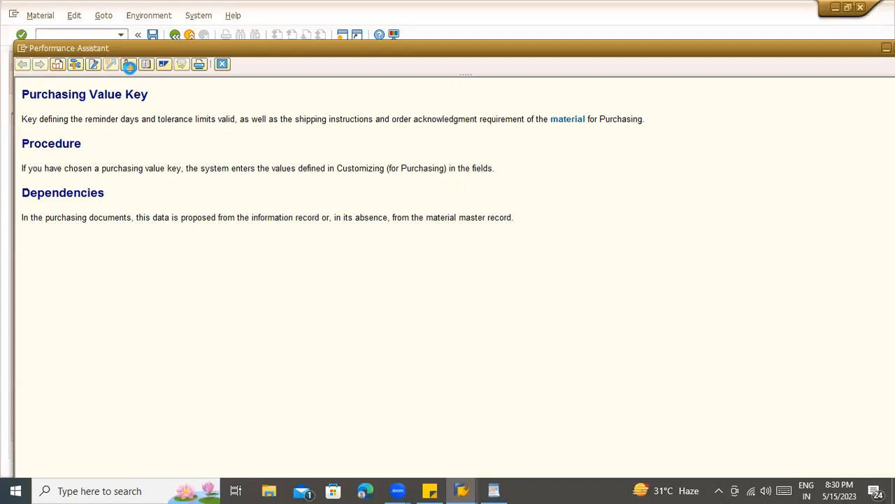
click(128, 65)
click(309, 167)
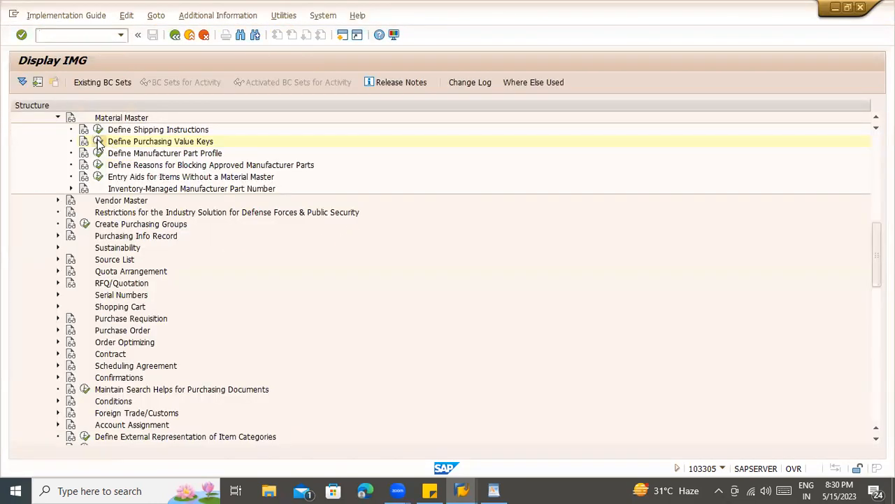
- Review value key 1187's reminder days and underdelivery tolerance in Define Purchasing Value Keys
click(99, 142)
double_click(63, 136)
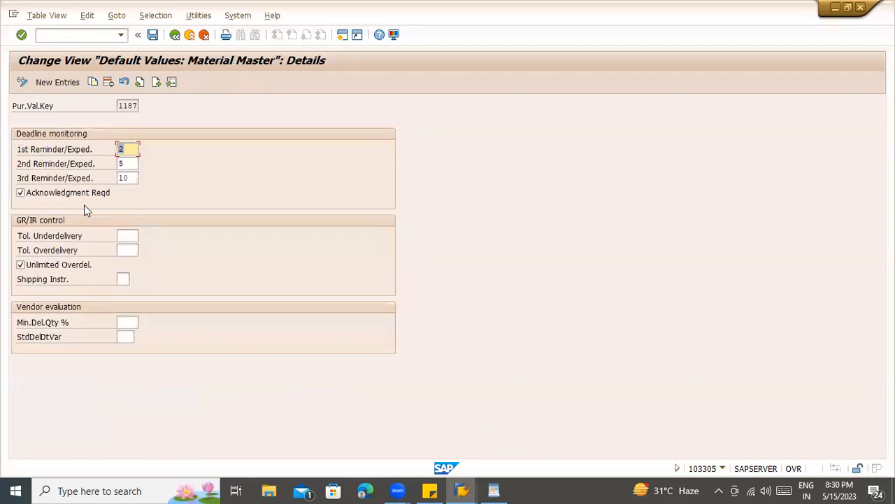
click(133, 165)
click(130, 179)
click(133, 237)
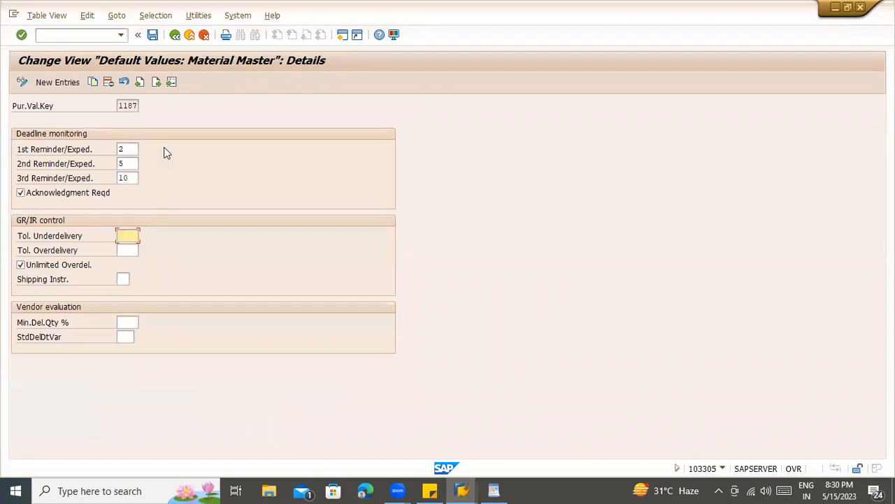
click(177, 36)
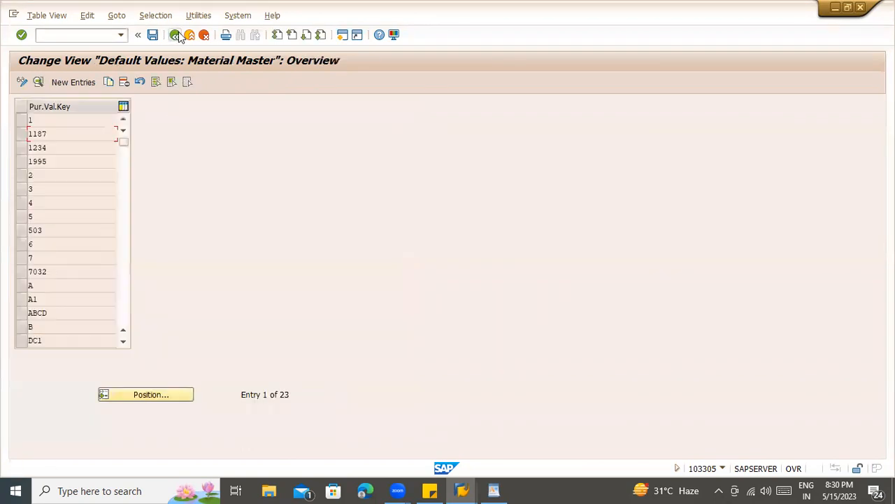
click(176, 36)
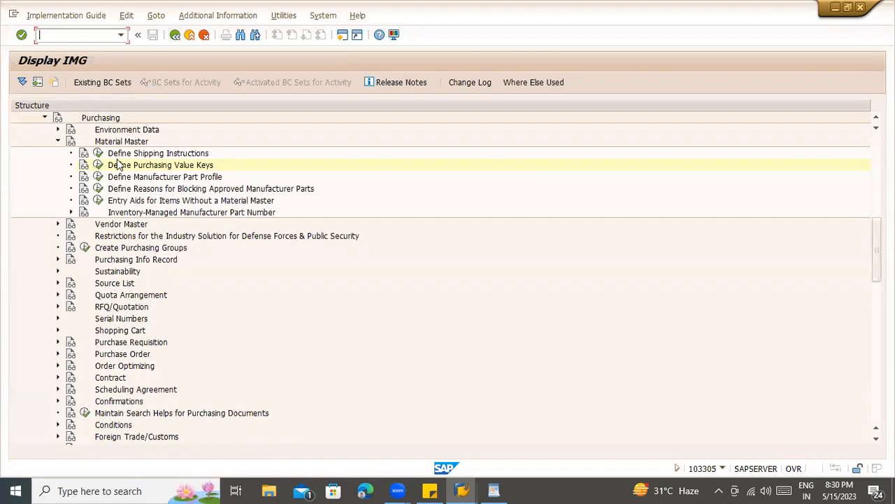
click(98, 155)
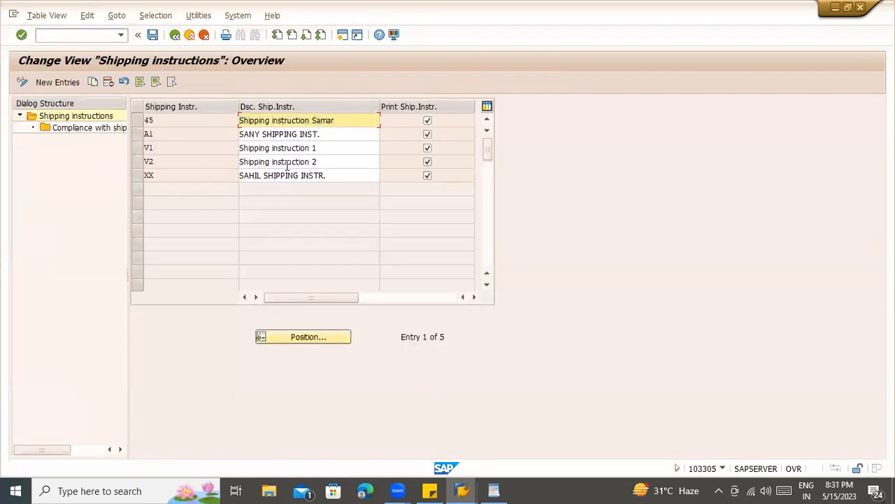
drag(332, 148, 208, 159)
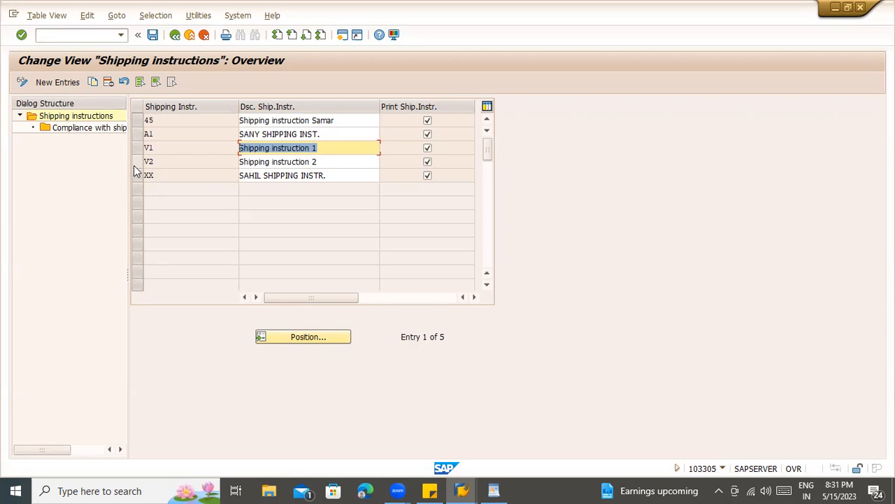
click(427, 121)
click(136, 148)
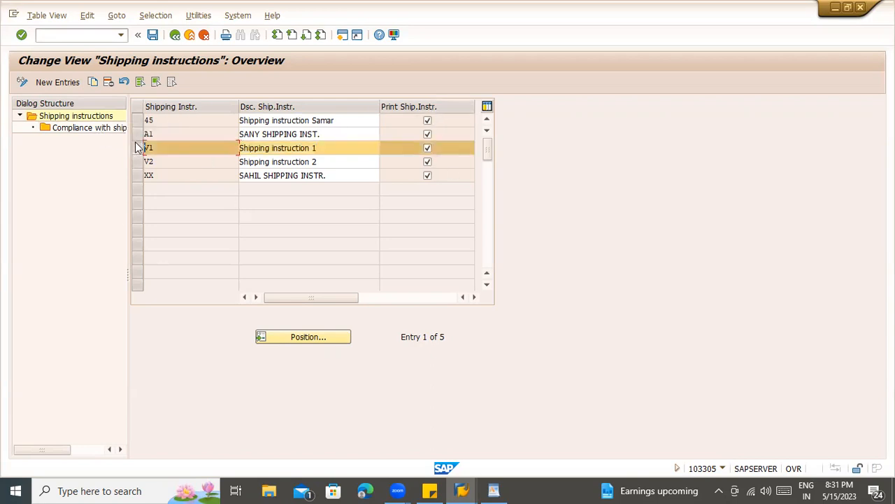
double_click(112, 132)
click(323, 164)
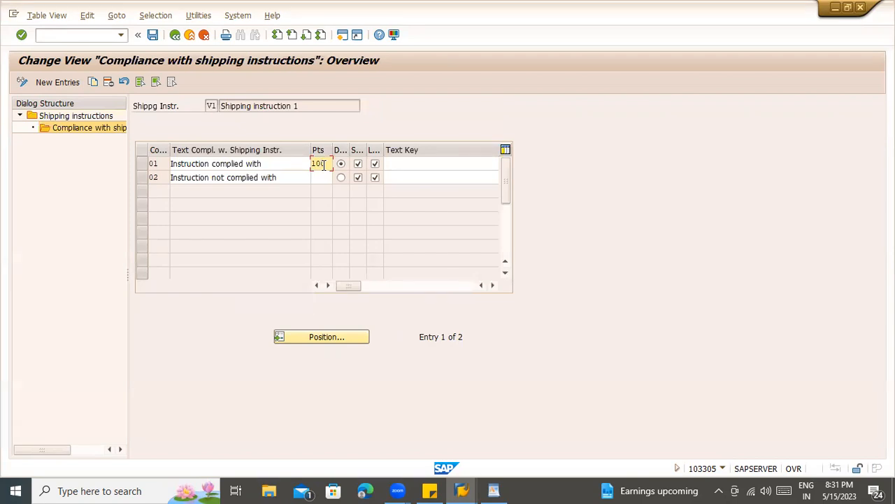
click(263, 164)
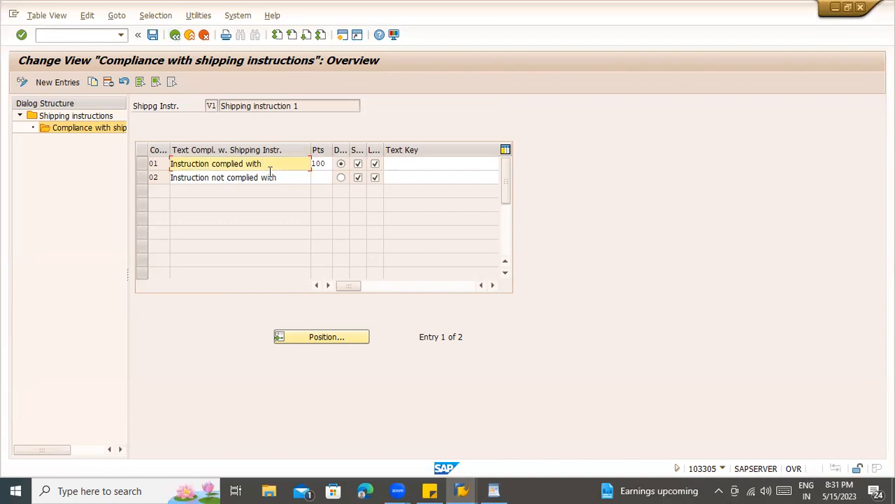
click(323, 176)
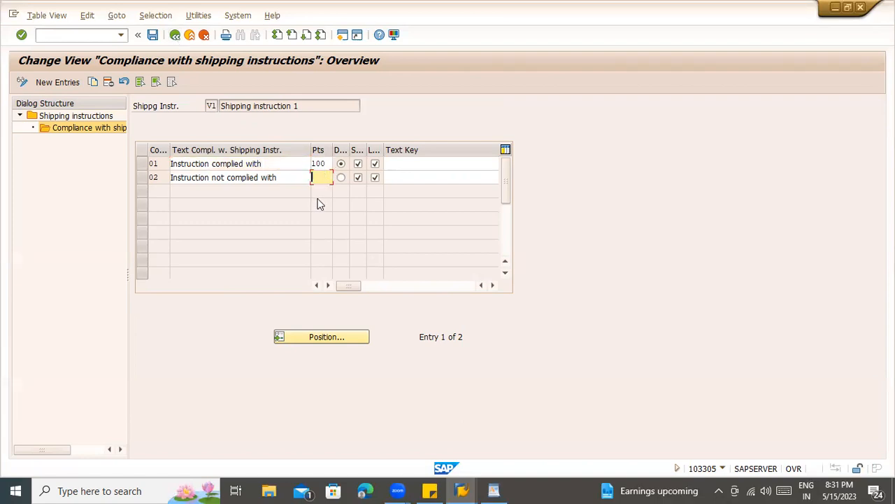
click(328, 163)
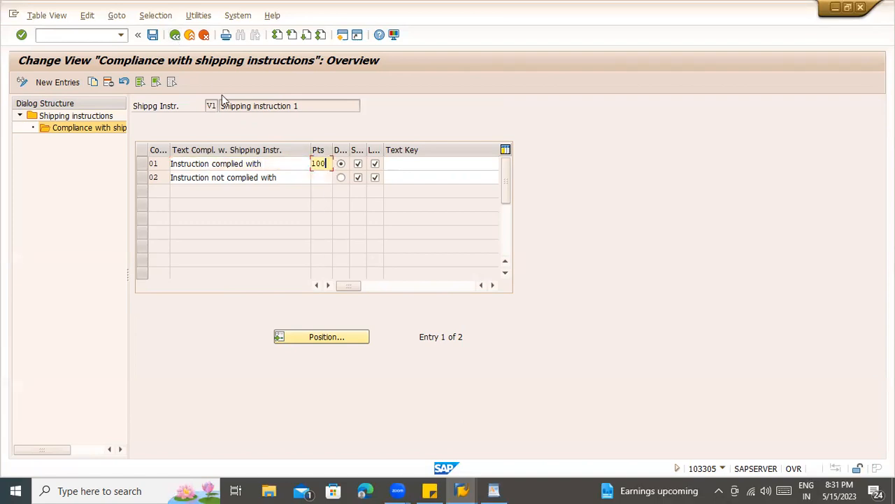
click(174, 35)
click(174, 35)
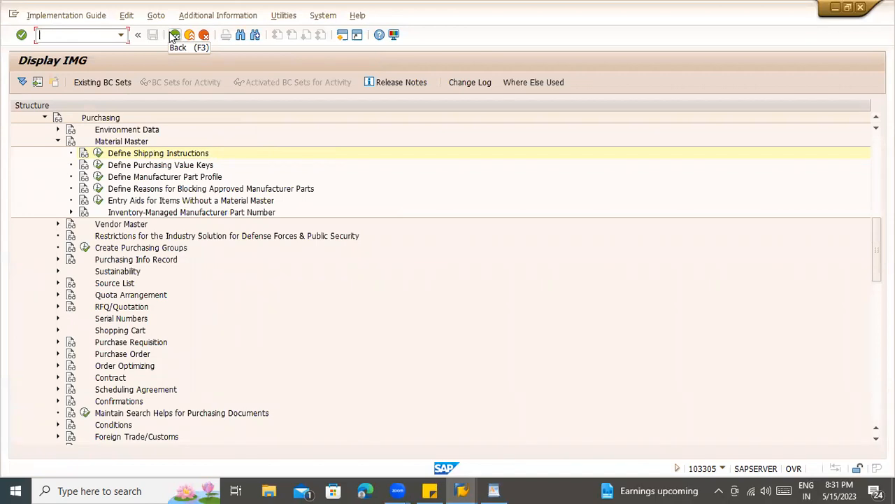
- Return to BOOKSTST1's Purchasing view and check GR processing time, JIT and manufacturer profile fields
click(174, 35)
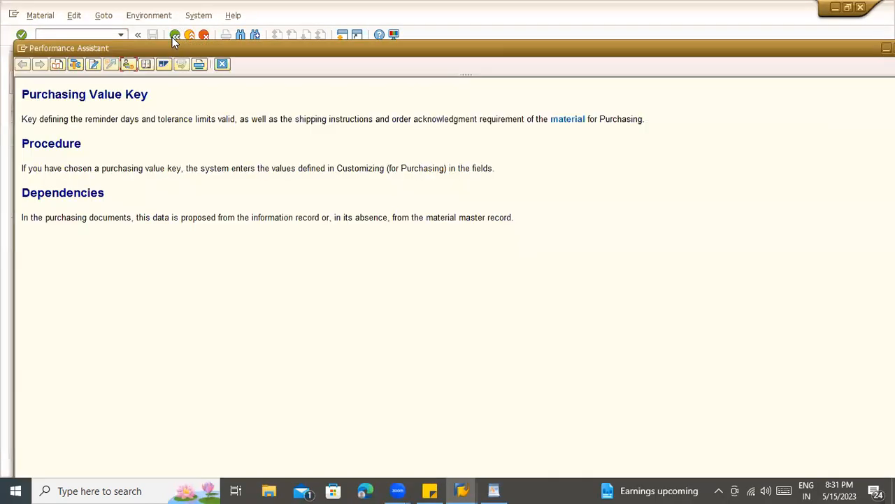
click(223, 65)
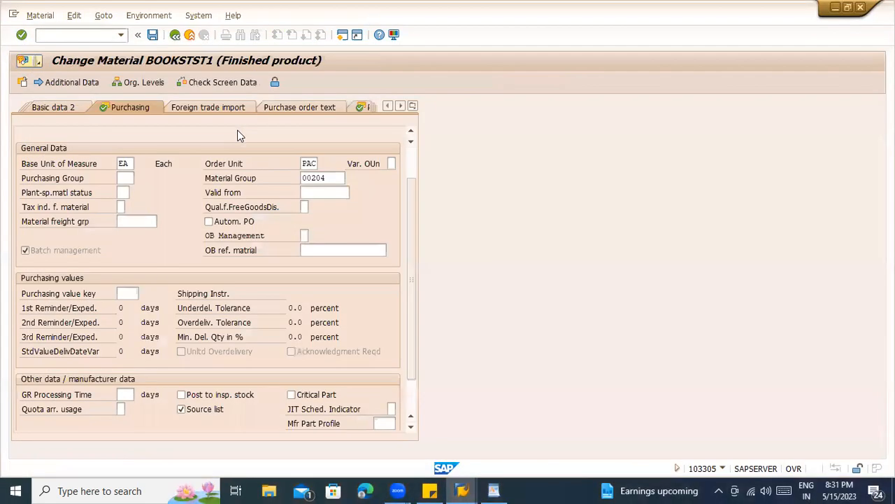
click(124, 396)
click(392, 408)
click(384, 423)
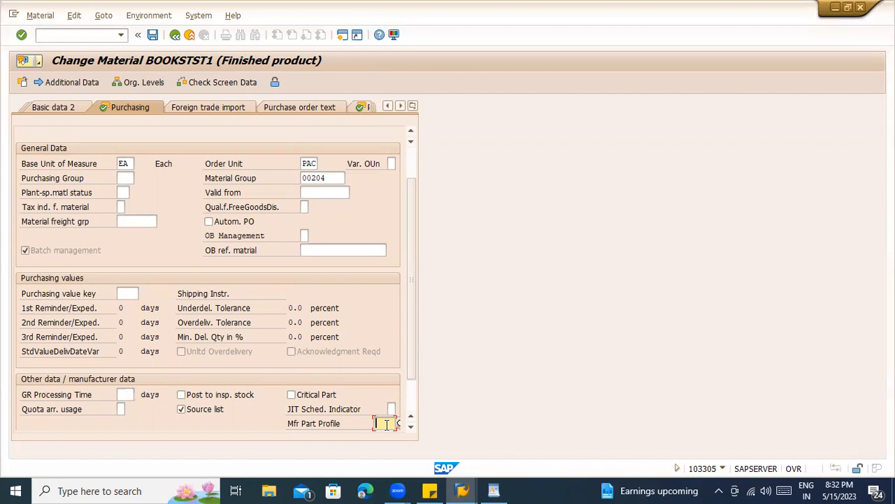
- Pick an entry from the Quota arr. usage possible-values list
click(121, 409)
key(F4)
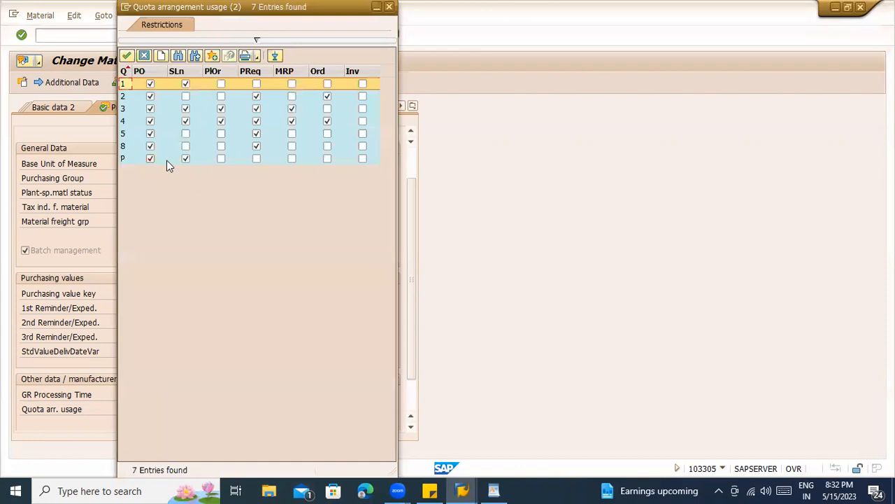
double_click(167, 161)
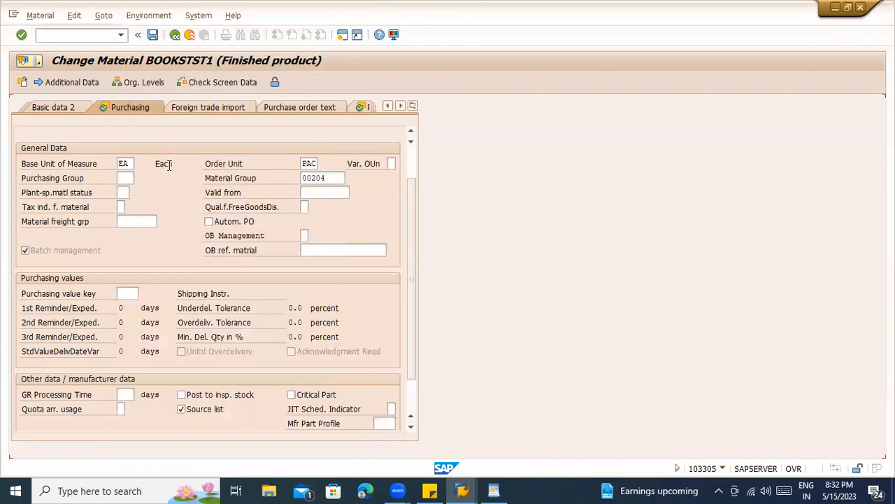
click(331, 109)
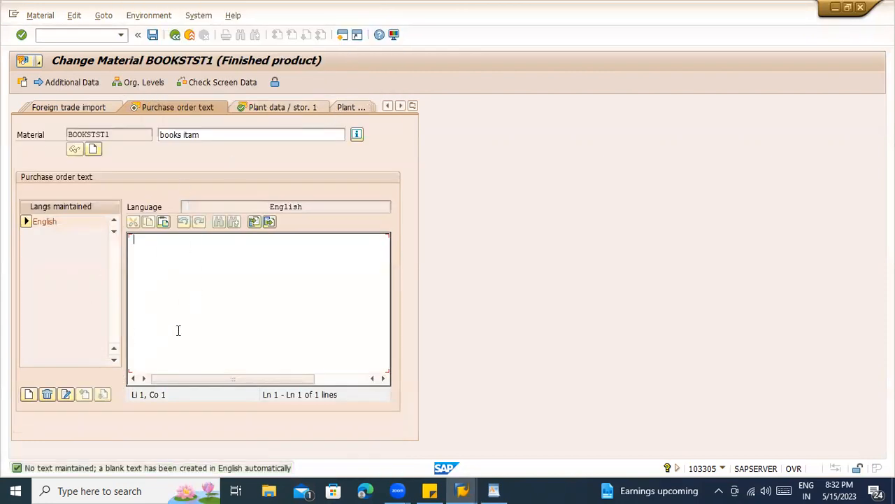
- Enter purchase order text 'dddddd', then switch to the Plant data / stor. 1 view
text(dddddd)
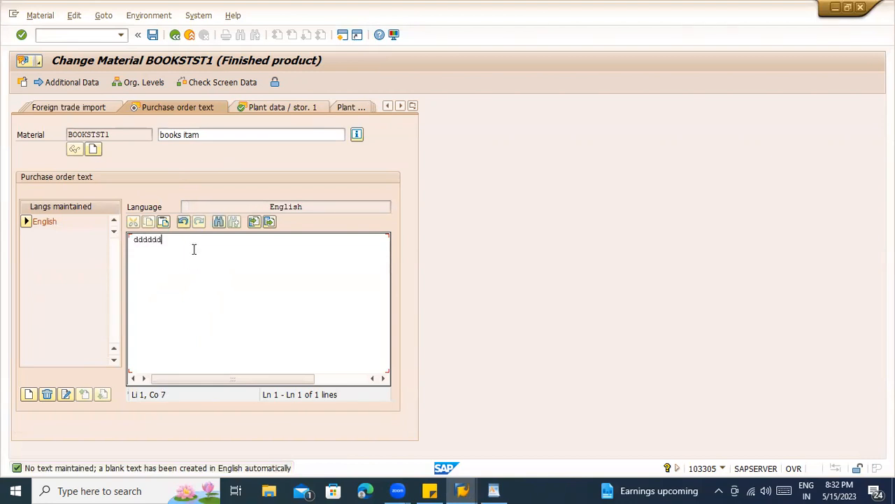
drag(194, 249, 120, 242)
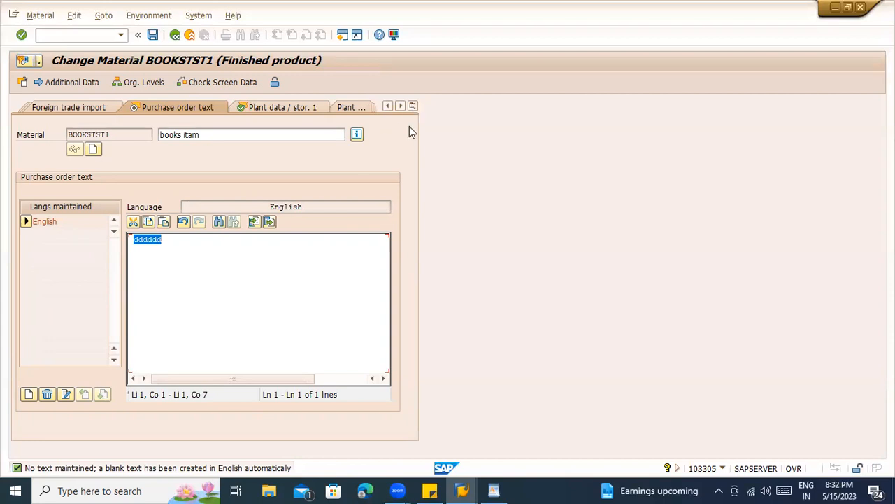
click(413, 106)
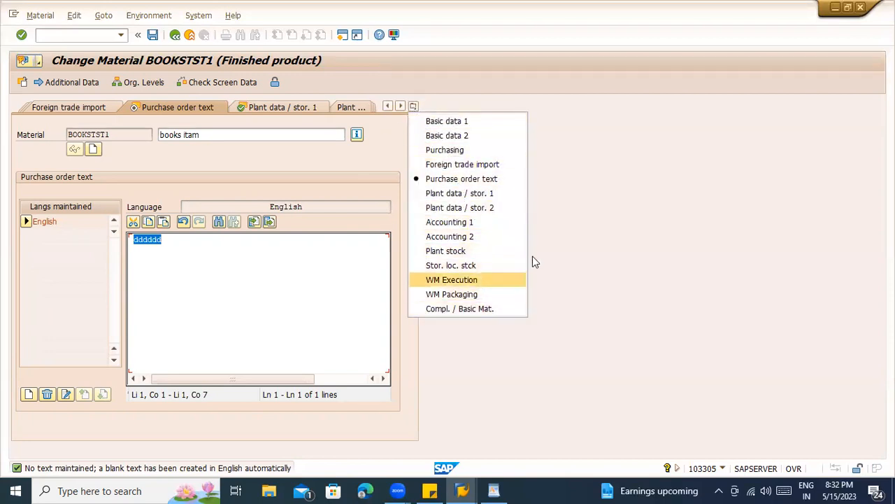
click(223, 282)
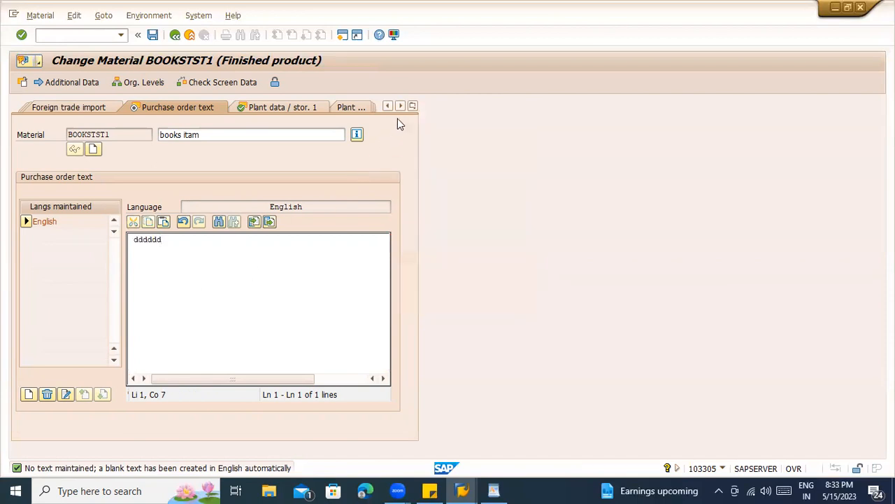
click(413, 108)
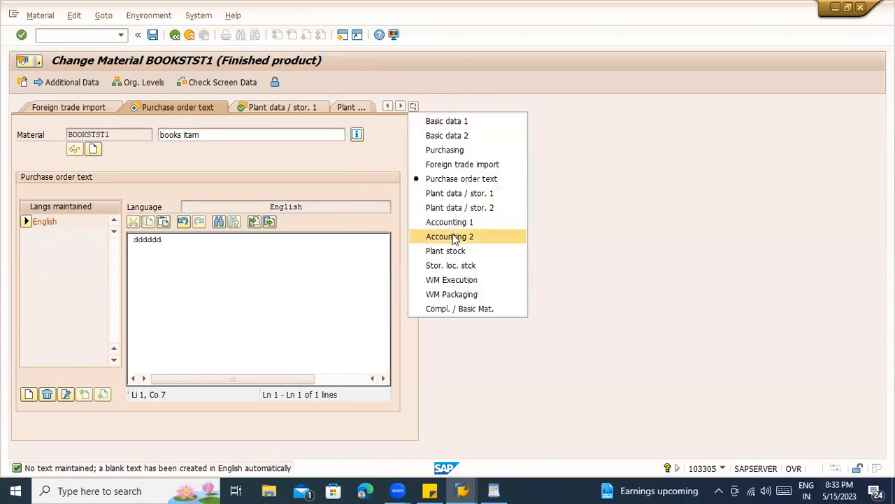
click(457, 193)
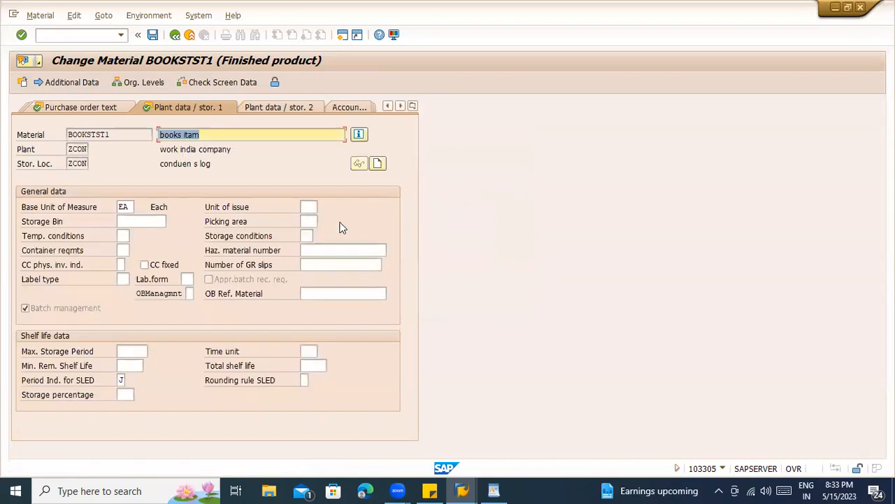
click(133, 223)
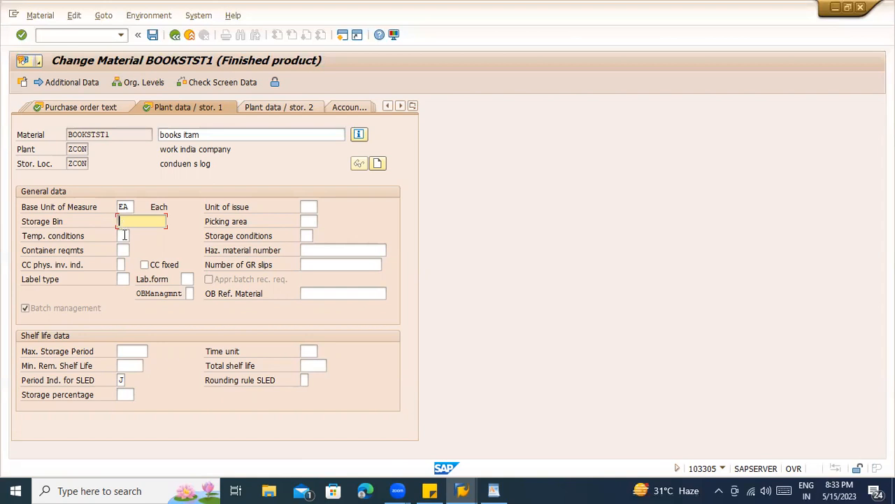
click(123, 236)
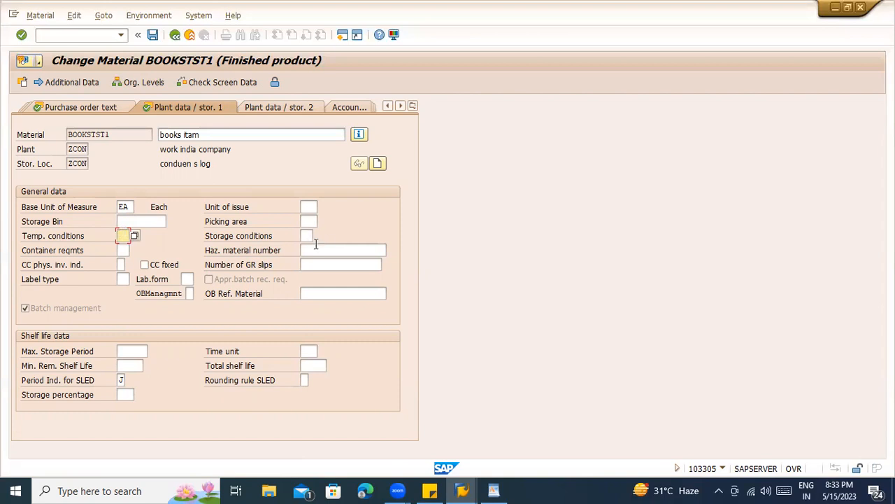
click(316, 250)
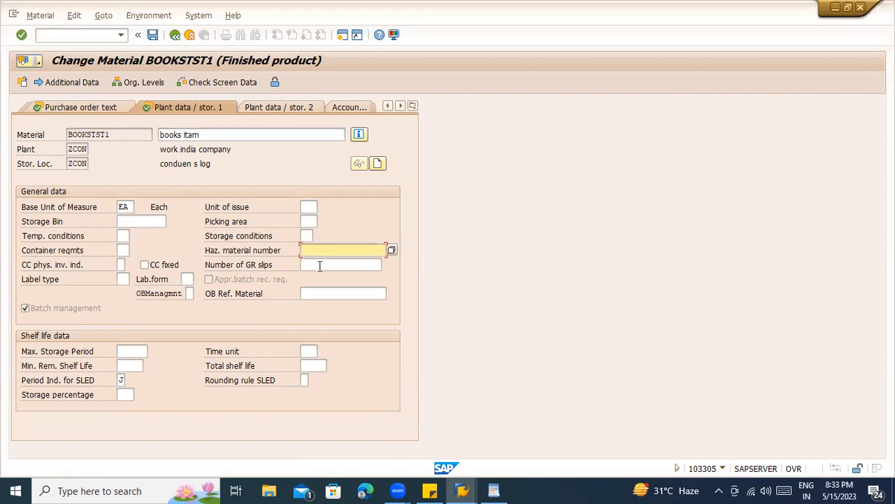
click(81, 269)
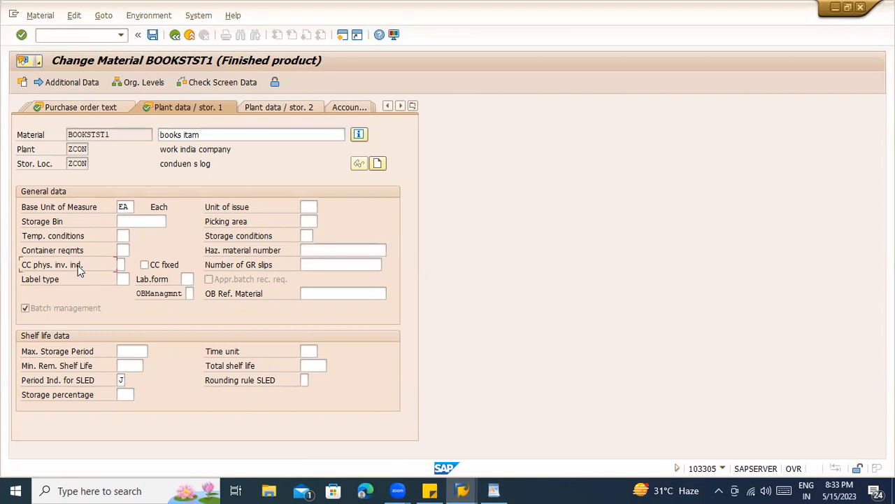
click(119, 264)
click(130, 264)
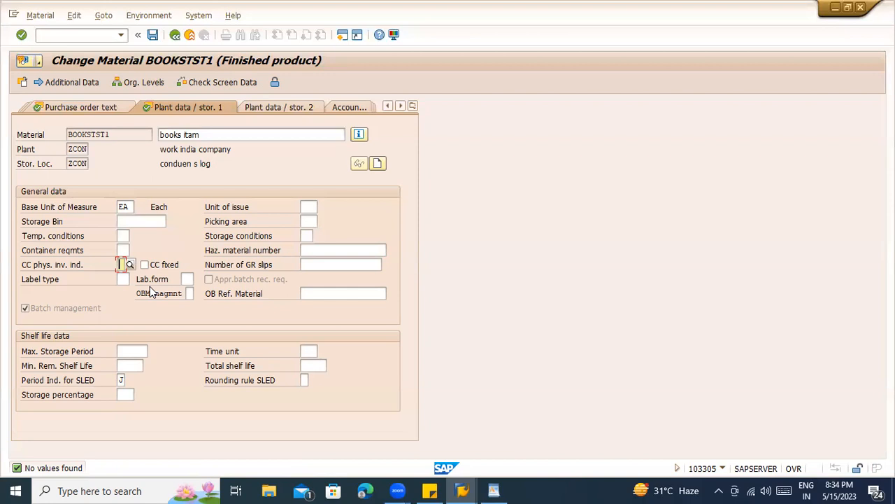
- Review the label type options and the storage period and shelf-life fields
click(125, 281)
click(134, 280)
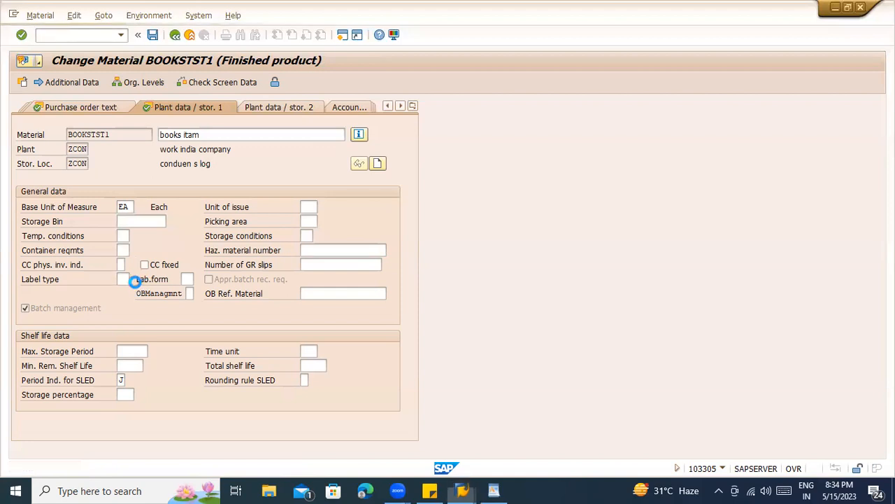
click(436, 132)
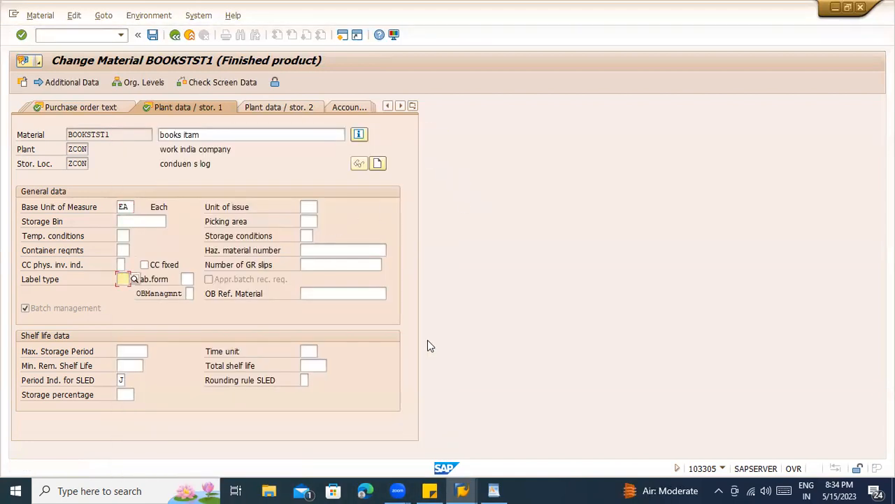
click(132, 352)
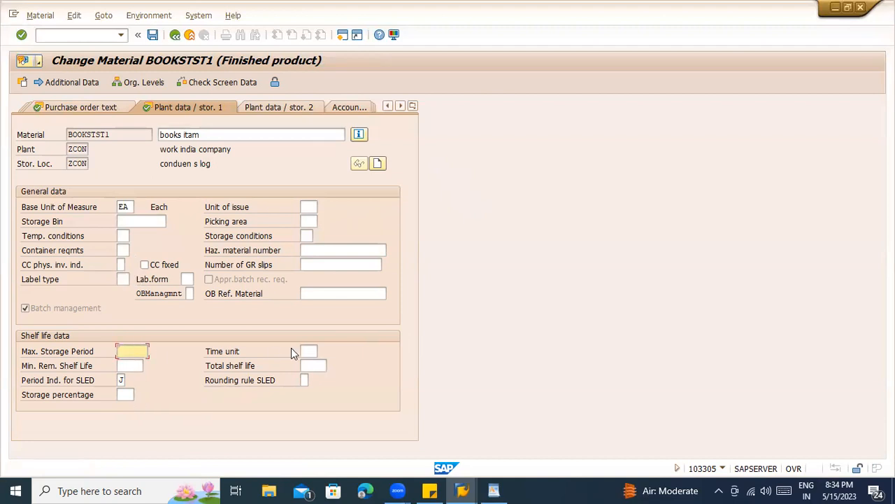
click(308, 350)
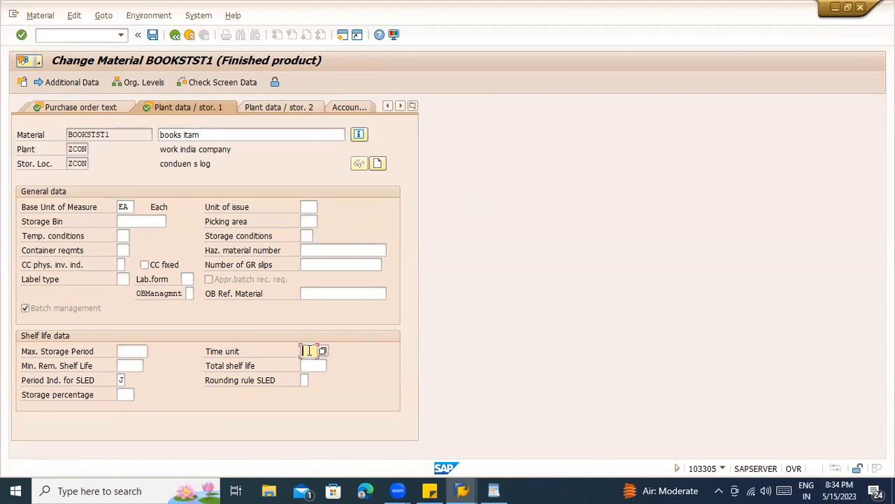
click(122, 366)
key(Tab)
click(138, 367)
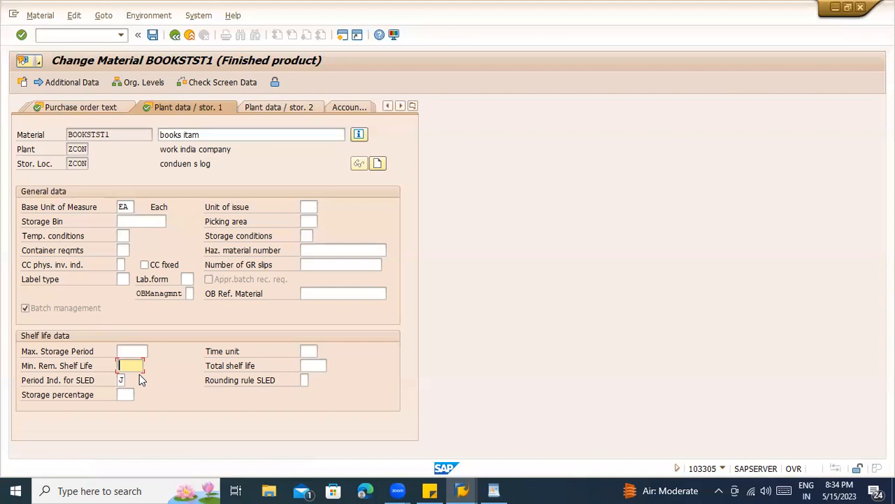
click(310, 365)
click(128, 365)
- Cancel the exit prompt and move to the Plant data / stor. 2 view
key(Return)
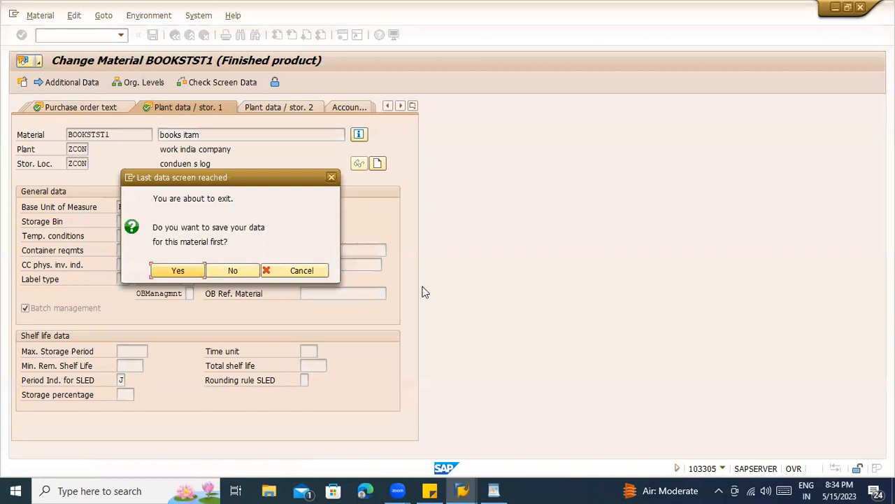
click(310, 270)
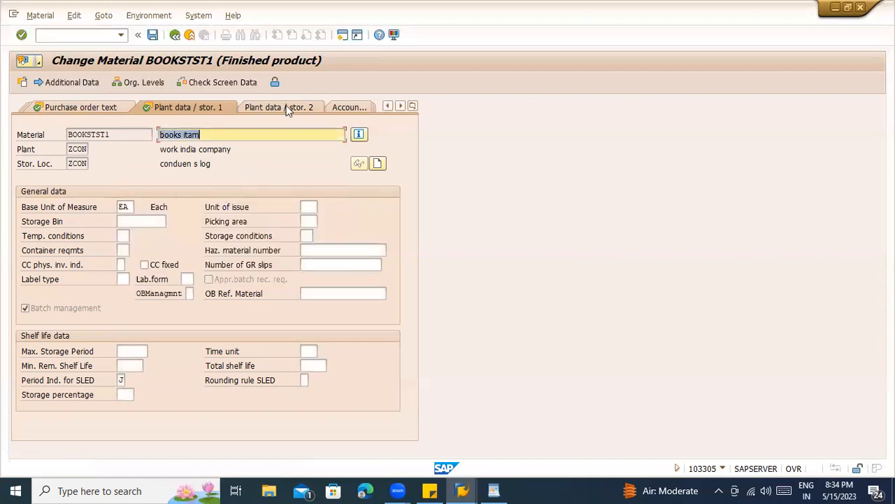
click(287, 109)
- Pass the volume and size fields and tick Neg. stocks in plant
click(140, 238)
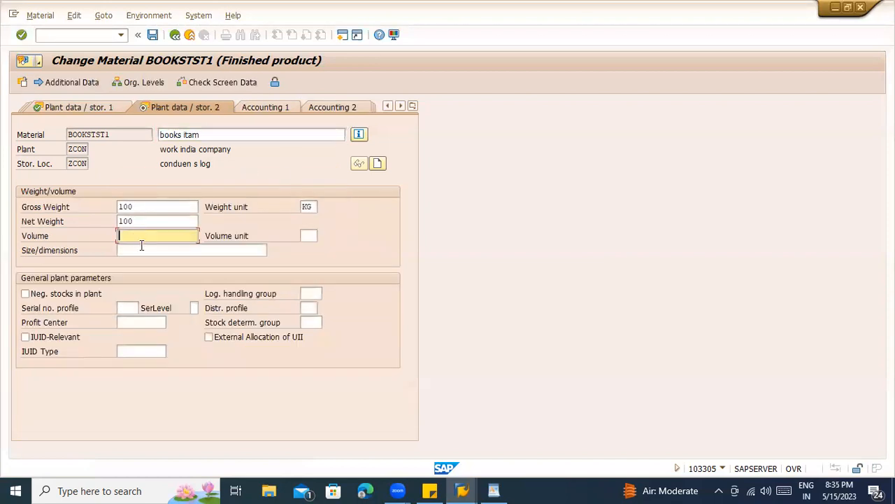
click(141, 245)
click(30, 294)
click(28, 294)
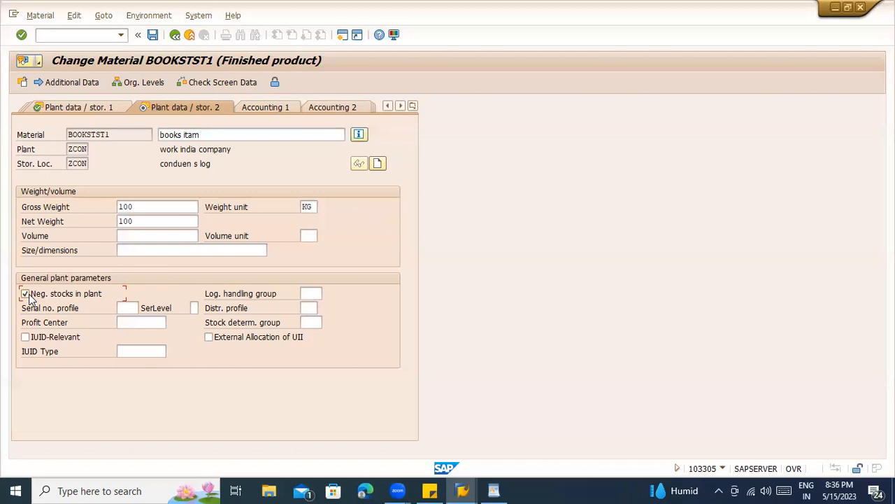
- Check the Serial no. profile and Profit Center fields
click(122, 307)
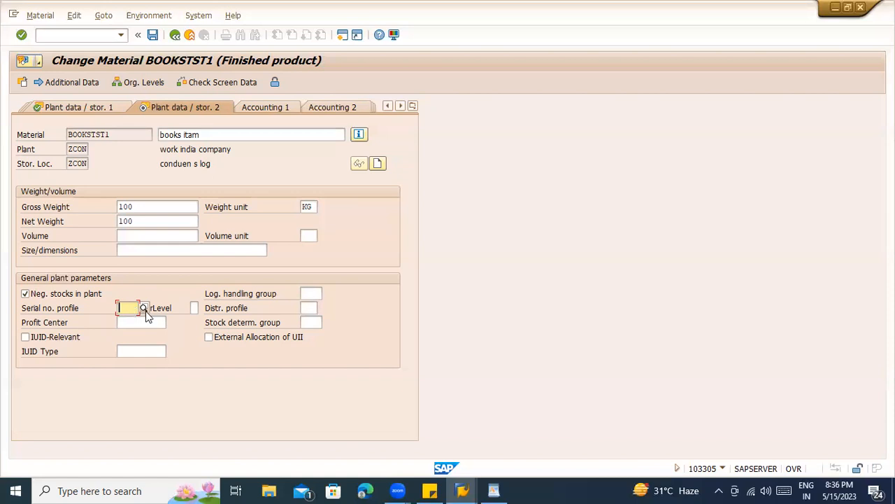
click(141, 322)
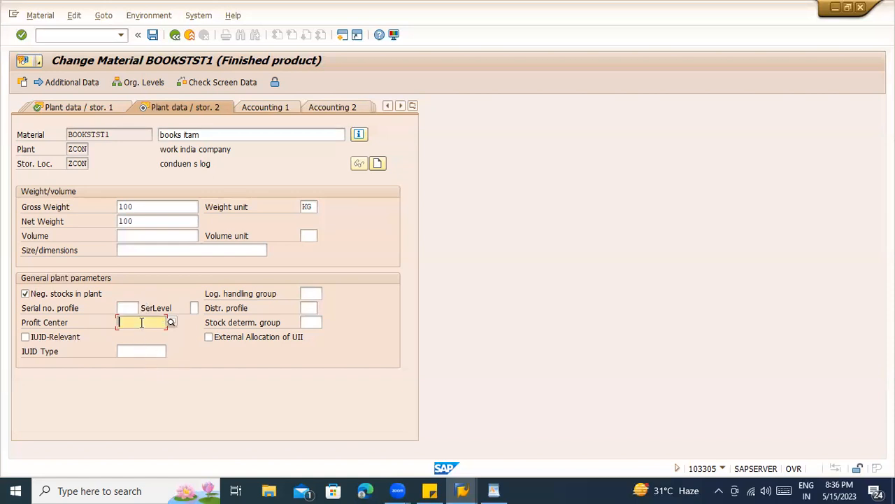
click(112, 134)
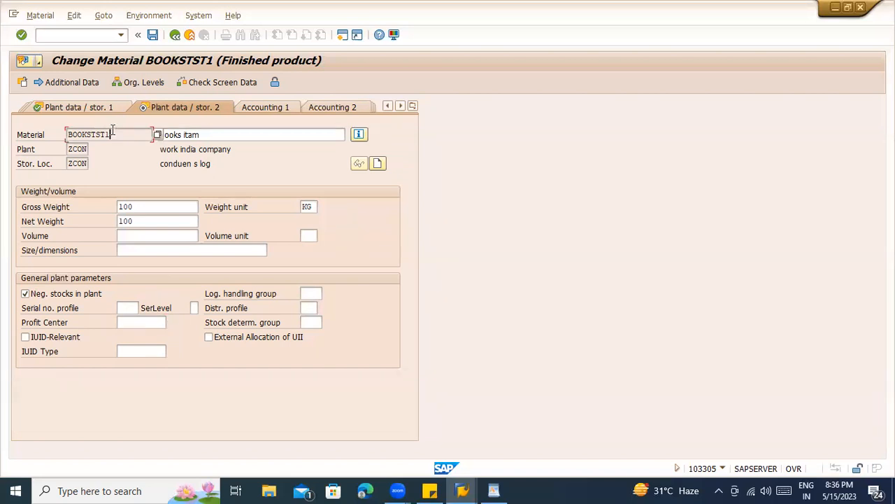
click(137, 323)
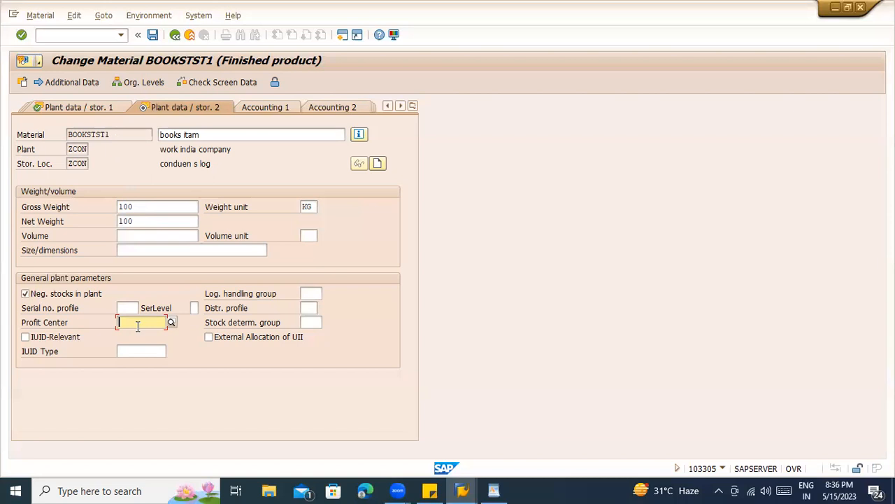
- Cancel the exit prompt and switch to the Accounting 1 view
key(Return)
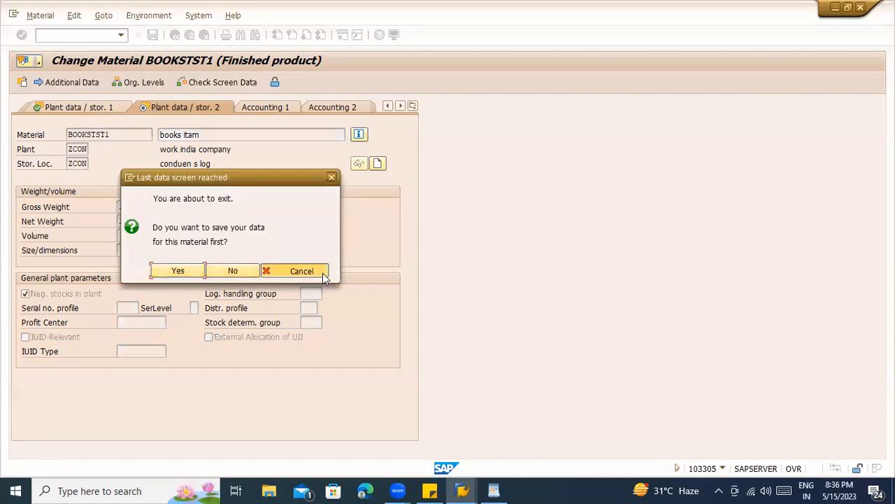
click(302, 271)
click(272, 112)
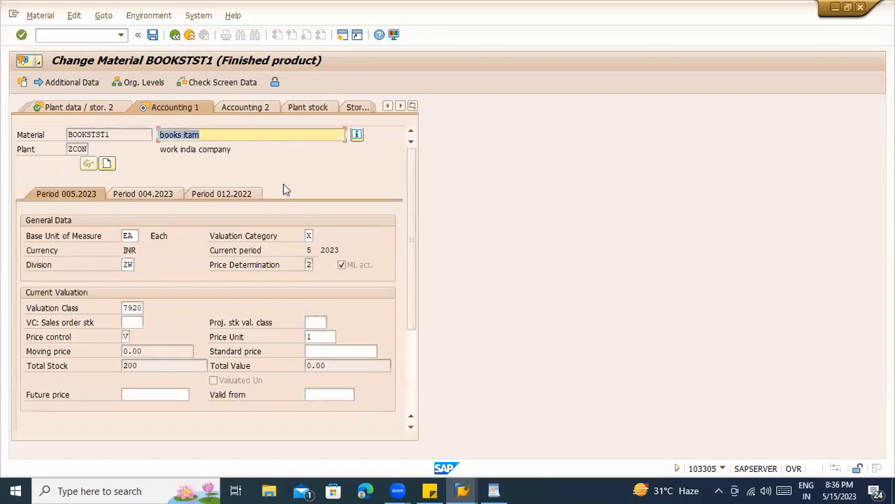
- Enter valuation category X and review division ZW, valuation class 7920 and price control V
click(132, 236)
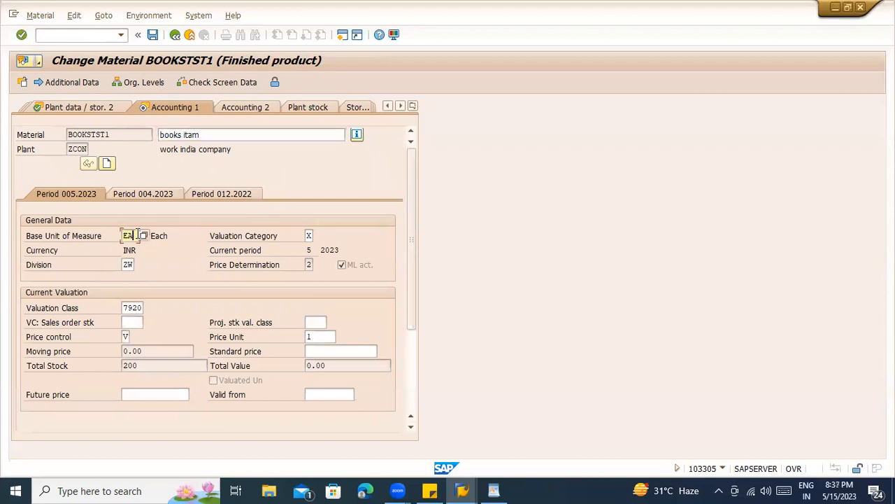
click(309, 235)
text(x)
key(Return)
click(128, 264)
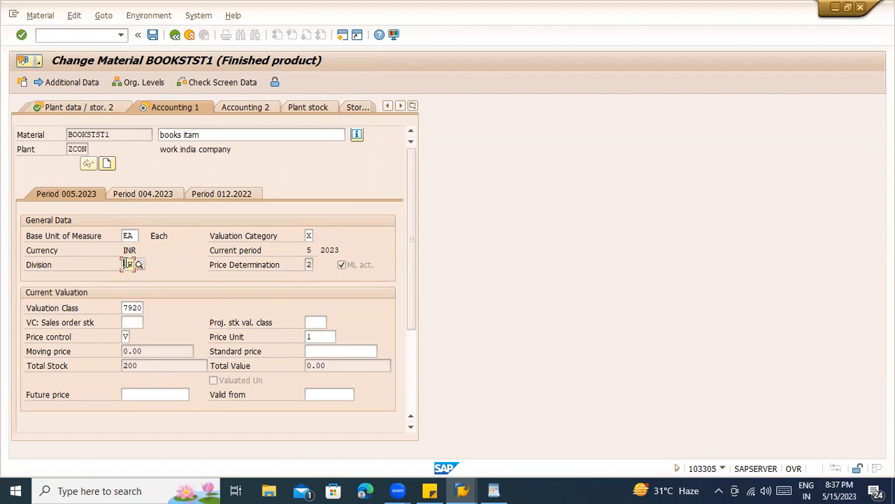
click(133, 310)
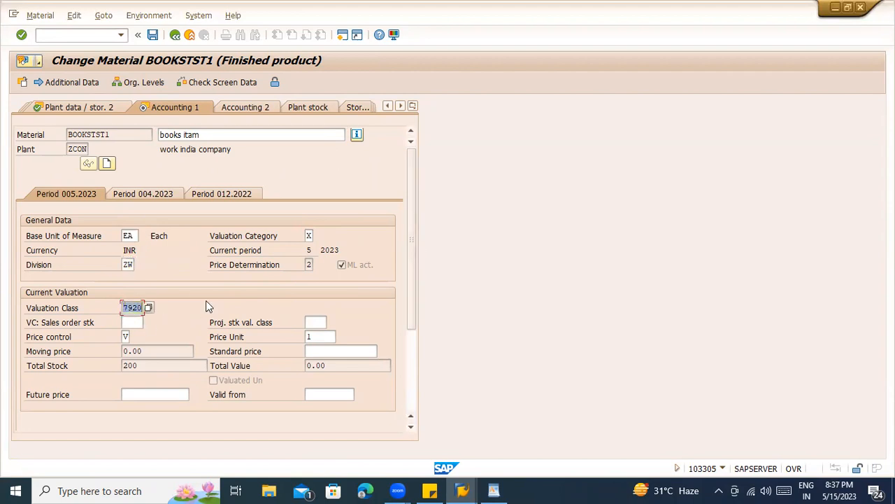
click(120, 337)
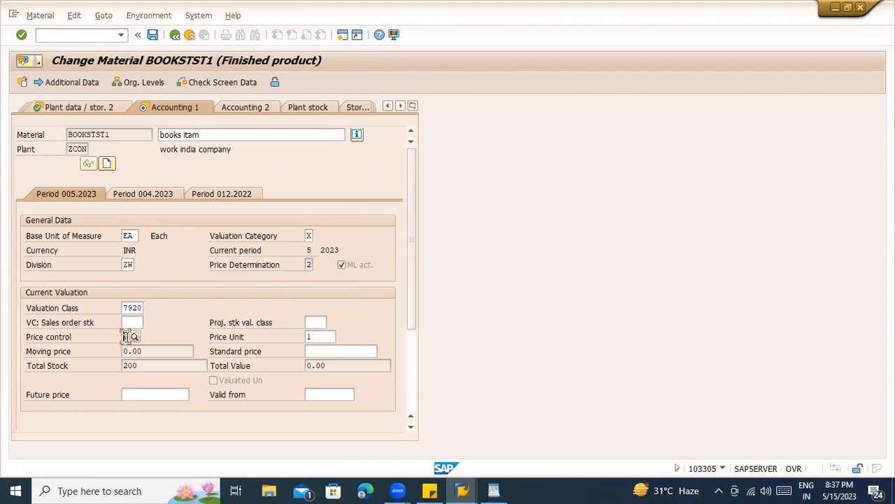
click(135, 352)
scroll(230, 378, down, 3)
scroll(230, 373, up, 3)
- Exit the material change without saving, back to SAP Easy Access
click(413, 105)
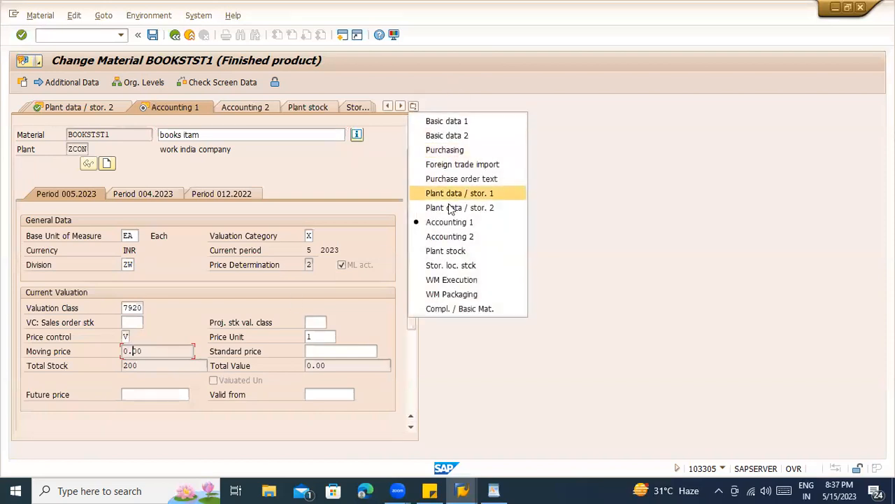
click(303, 236)
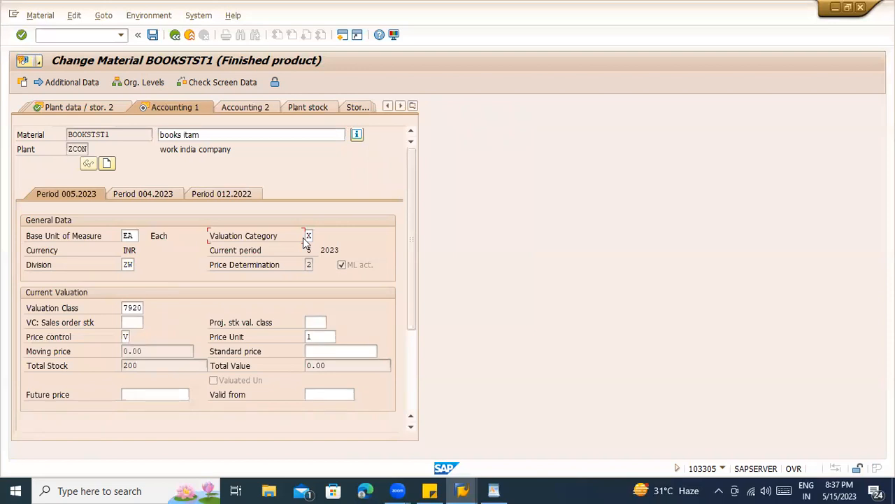
click(190, 36)
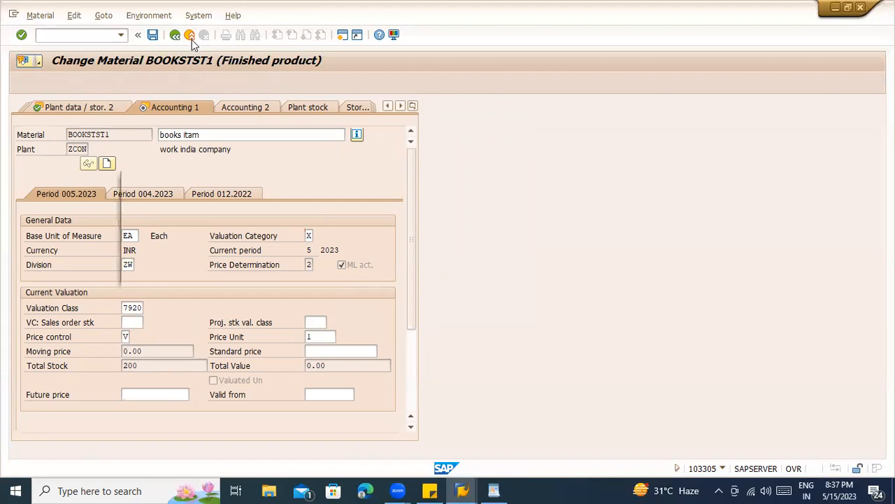
click(236, 270)
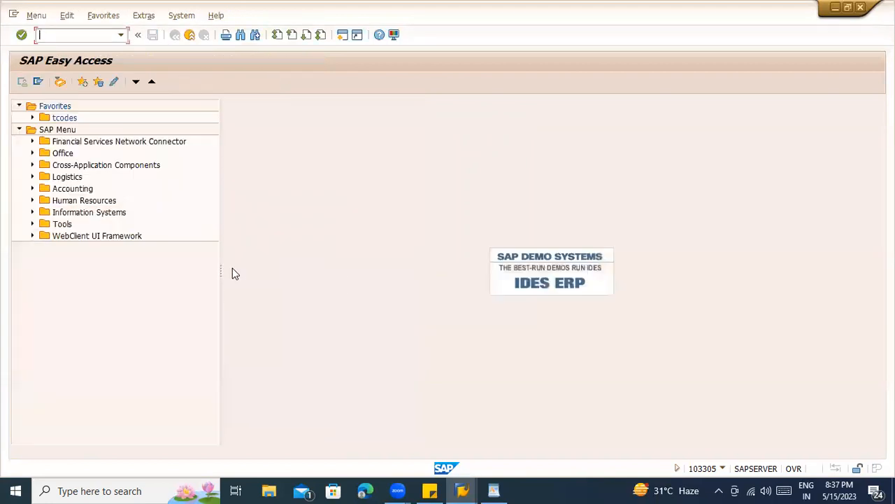